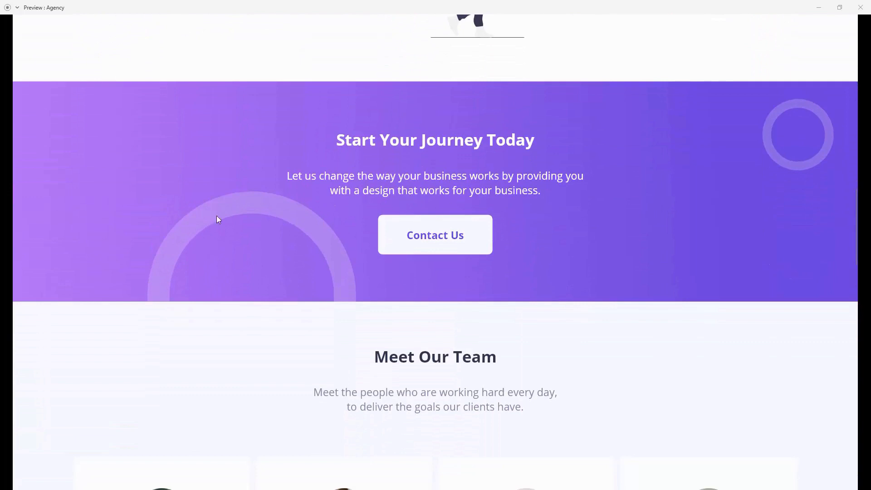
Step: Review the finished agency page preview from the call-to-action section to the footer, and return to its beginning
{"action": "scroll", "coordinate": [136, 220], "scroll_direction": "down", "scroll_amount": 5}
{"action": "scroll", "coordinate": [139, 220], "scroll_direction": "down", "scroll_amount": 2}
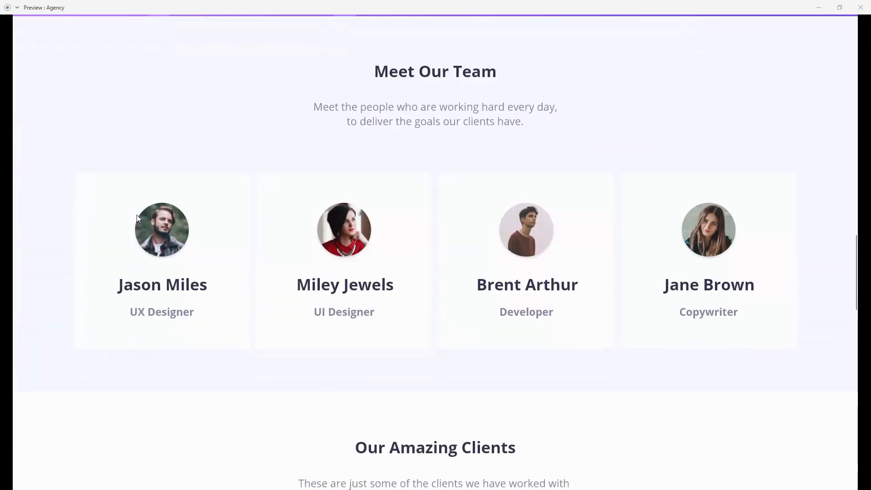
{"action": "scroll", "coordinate": [158, 263], "scroll_direction": "down", "scroll_amount": 5}
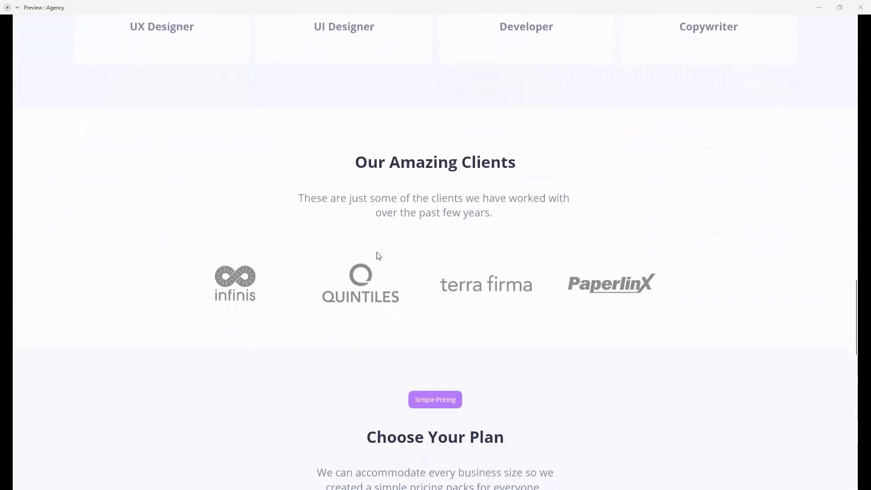
{"action": "scroll", "coordinate": [378, 255], "scroll_direction": "down", "scroll_amount": 4}
{"action": "scroll", "coordinate": [377, 257], "scroll_direction": "down", "scroll_amount": 6}
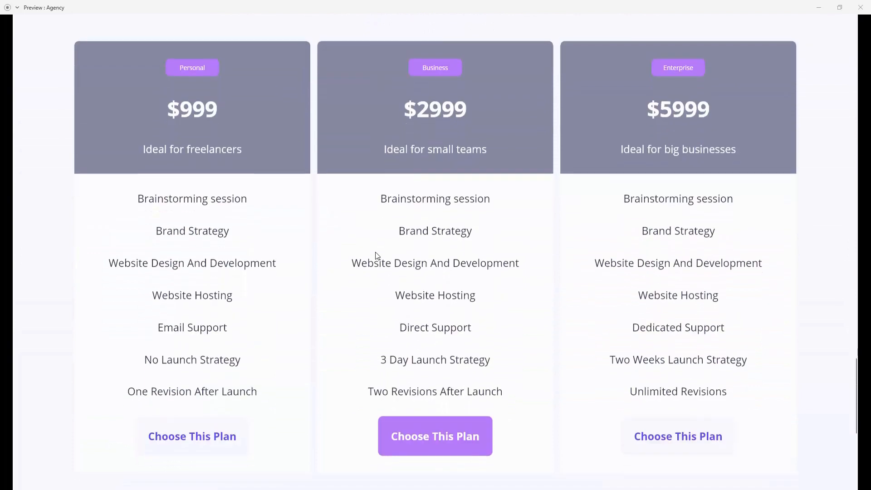
{"action": "scroll", "coordinate": [605, 299], "scroll_direction": "down", "scroll_amount": 4}
{"action": "scroll", "coordinate": [605, 299], "scroll_direction": "down", "scroll_amount": 2}
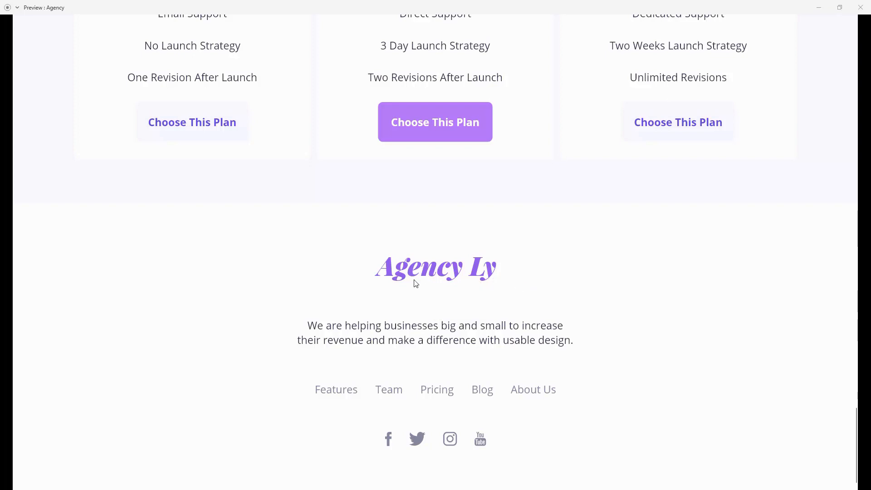
{"action": "scroll", "coordinate": [415, 283], "scroll_direction": "up", "scroll_amount": 10}
{"action": "scroll", "coordinate": [415, 284], "scroll_direction": "up", "scroll_amount": 15}
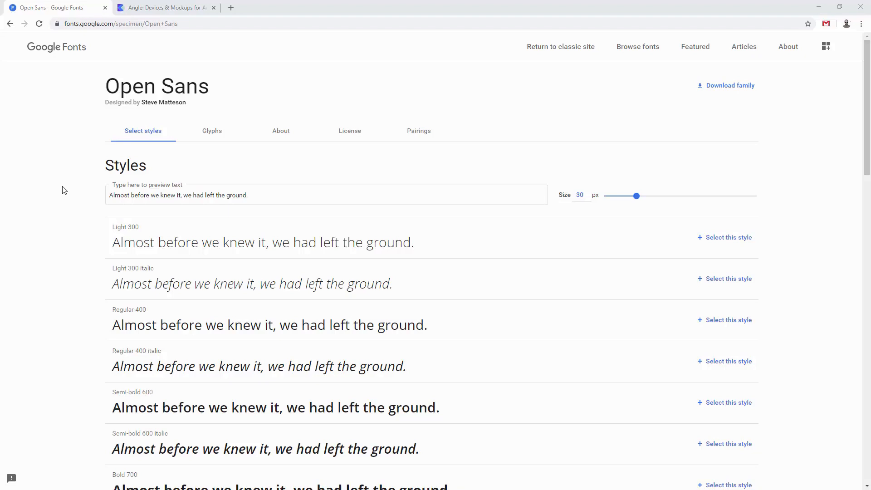
Step: Look at the Open Sans font page and the Angle mockups page, and return to the Agency Website document
{"action": "left_click_drag", "start_coordinate": [187, 103], "coordinate": [108, 89]}
{"action": "left_click", "coordinate": [93, 114]}
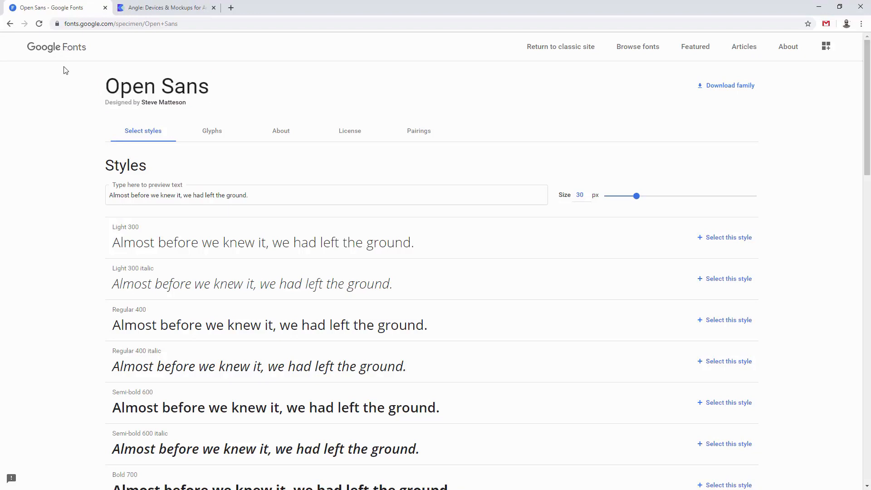
{"action": "left_click", "coordinate": [154, 7]}
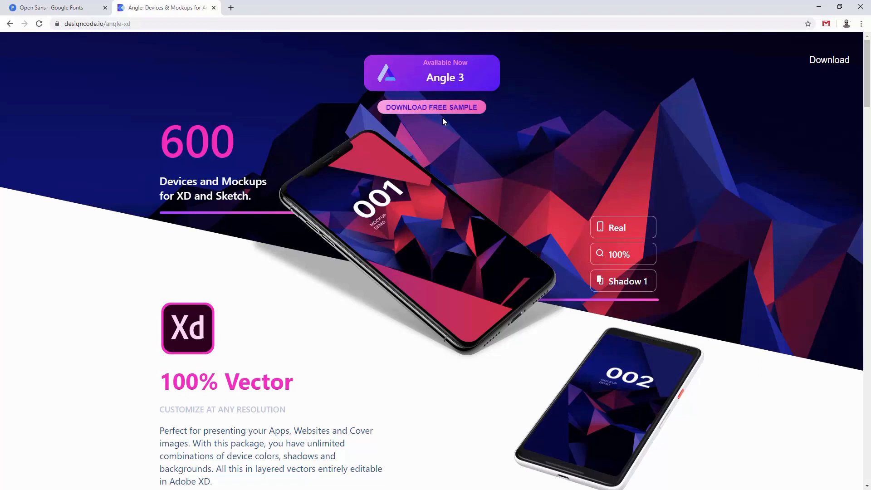
{"action": "left_click", "coordinate": [819, 7]}
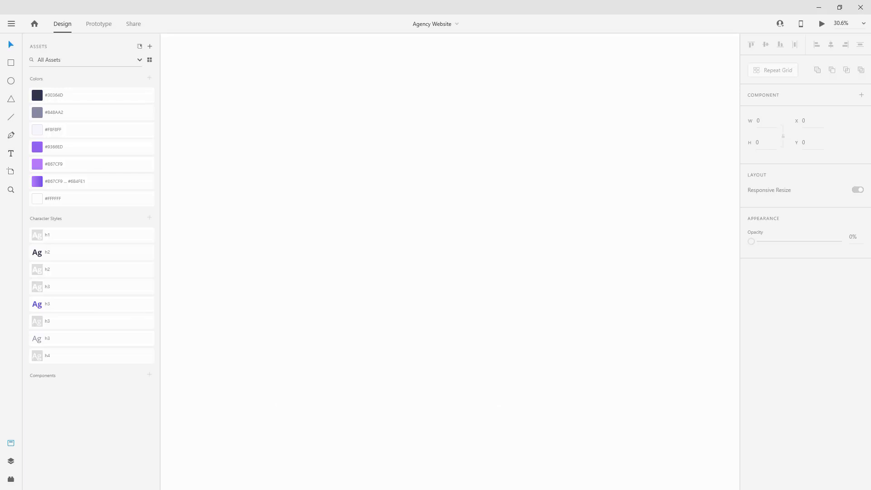
Step: Add a new artboard using the Web 1920 preset
{"action": "left_click", "coordinate": [12, 173]}
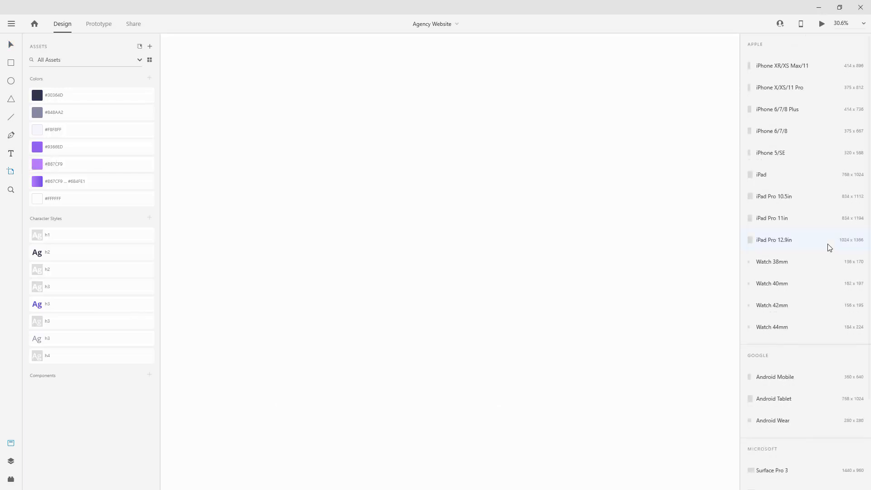
{"action": "scroll", "coordinate": [819, 309], "scroll_direction": "down", "scroll_amount": 3}
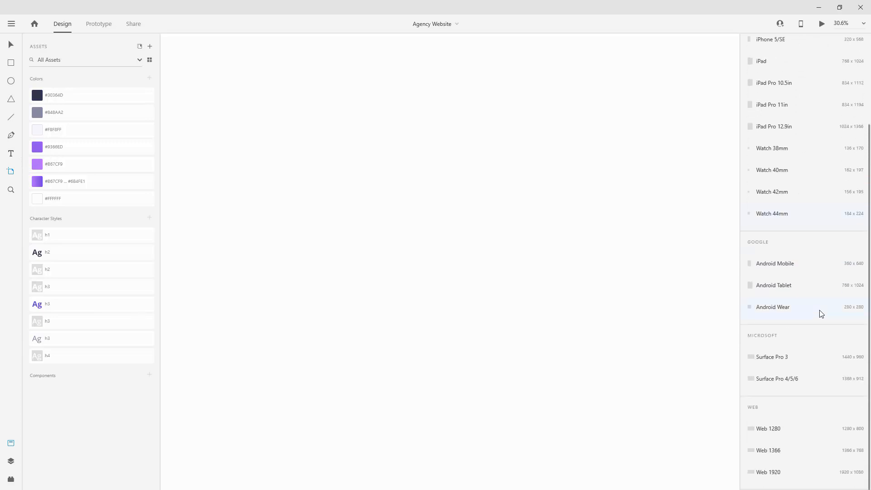
{"action": "left_click", "coordinate": [783, 473]}
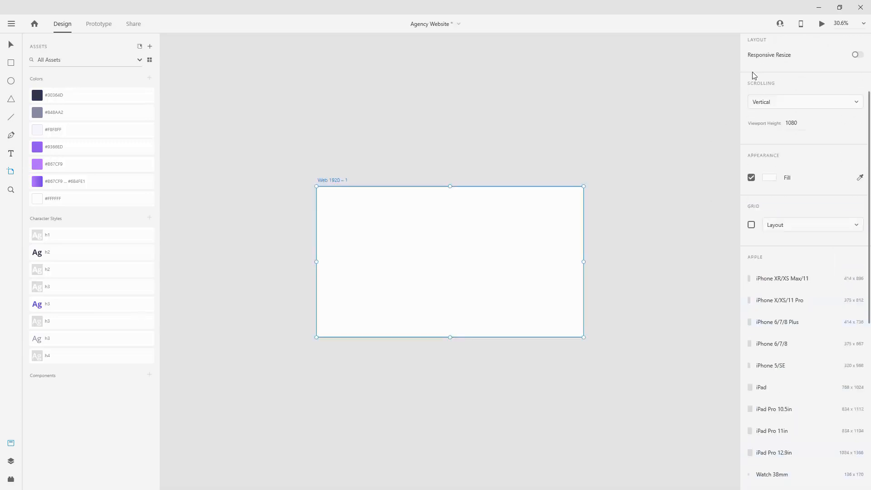
Step: Rename the new artboard as Agency Website and save the document
{"action": "key", "text": "v"}
{"action": "double_click", "coordinate": [331, 181]}
{"action": "type", "text": "A"}
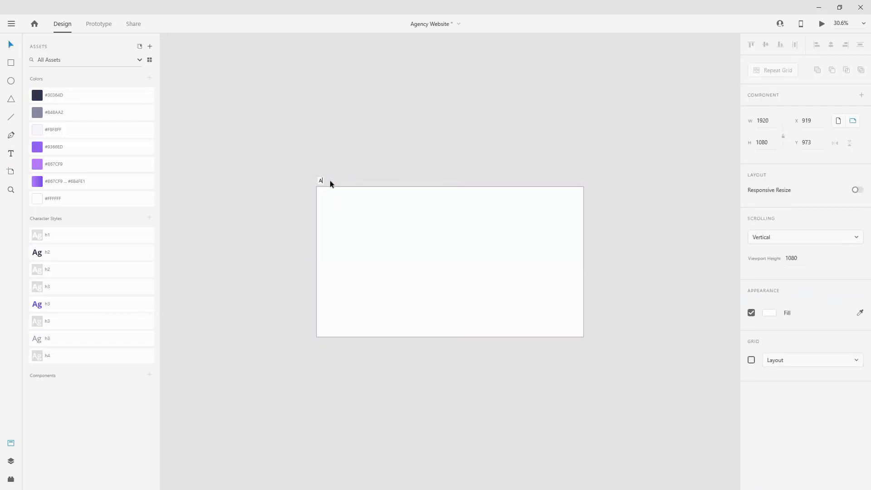
{"action": "type", "text": "gency Website"}
{"action": "key", "text": "Return"}
{"action": "key", "text": "ctrl+s"}
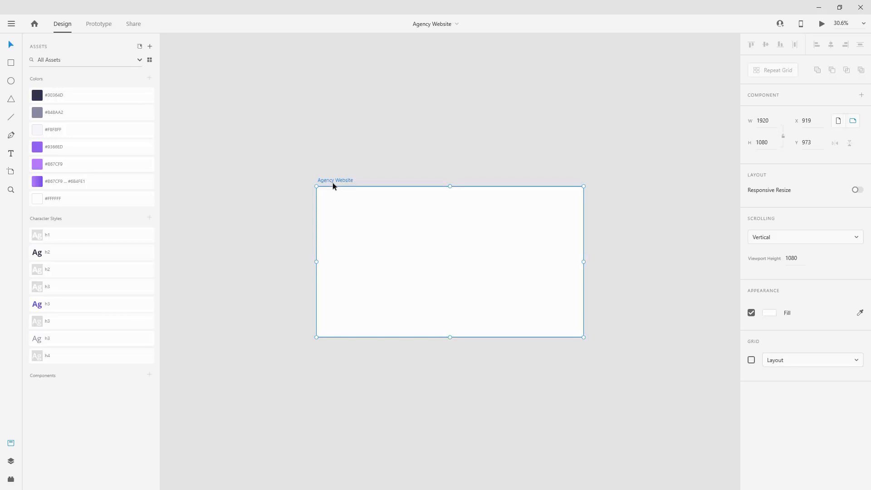
Step: Extend the artboard downward to a height of about 7447 and turn on its column layout grid
{"action": "scroll", "coordinate": [342, 199], "scroll_direction": "down", "scroll_amount": 5}
{"action": "left_click_drag", "start_coordinate": [371, 239], "coordinate": [349, 475]}
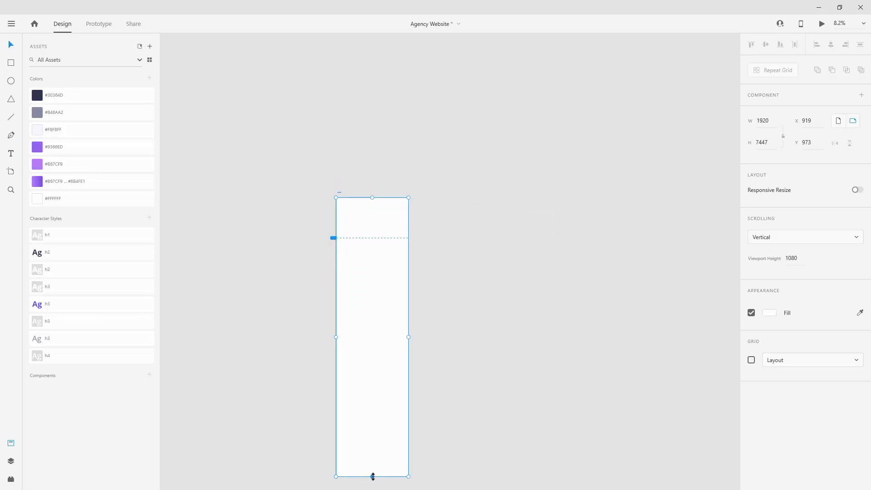
{"action": "scroll", "coordinate": [373, 210], "scroll_direction": "up", "scroll_amount": 4}
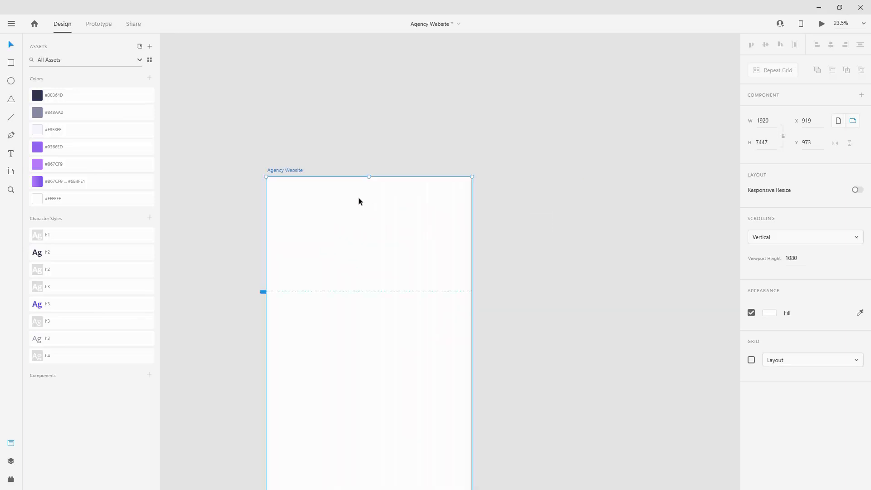
{"action": "left_click", "coordinate": [751, 360]}
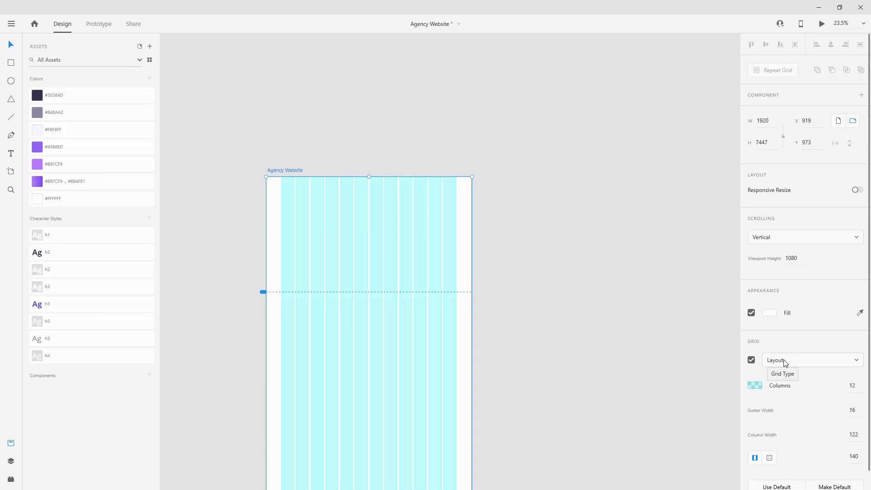
{"action": "scroll", "coordinate": [258, 170], "scroll_direction": "up", "scroll_amount": 2}
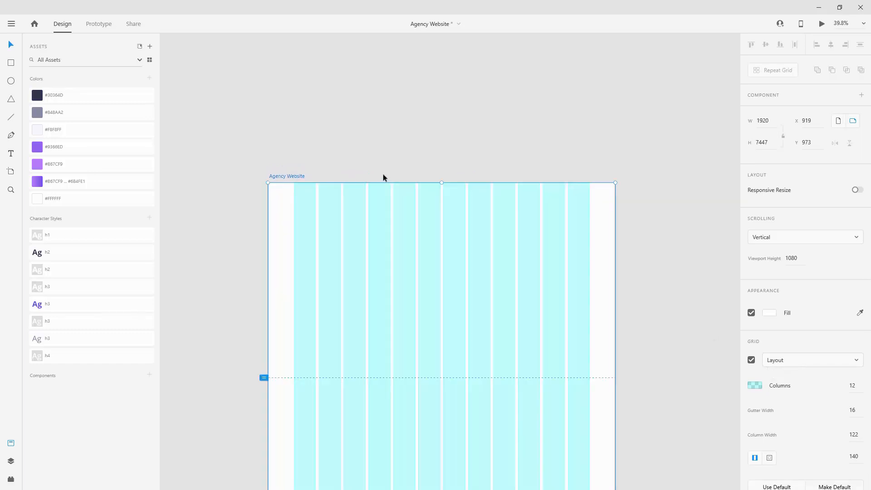
{"action": "scroll", "coordinate": [781, 341], "scroll_direction": "down", "scroll_amount": 1}
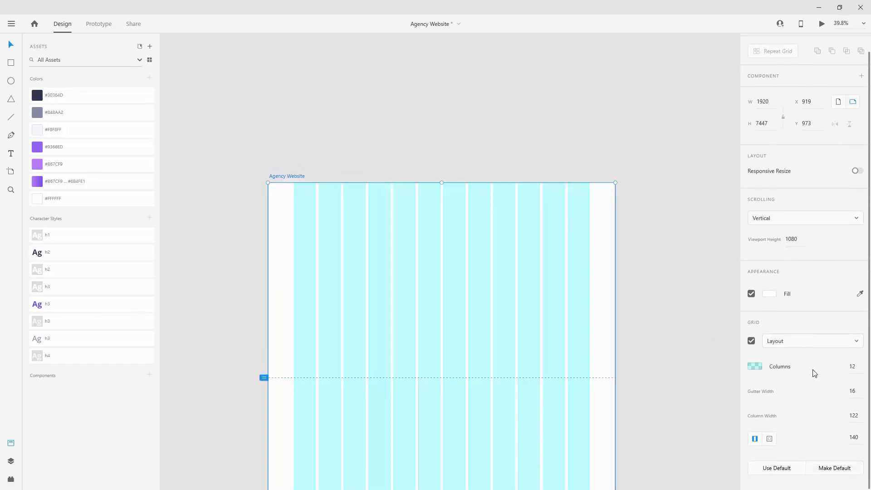
{"action": "left_click", "coordinate": [852, 367]}
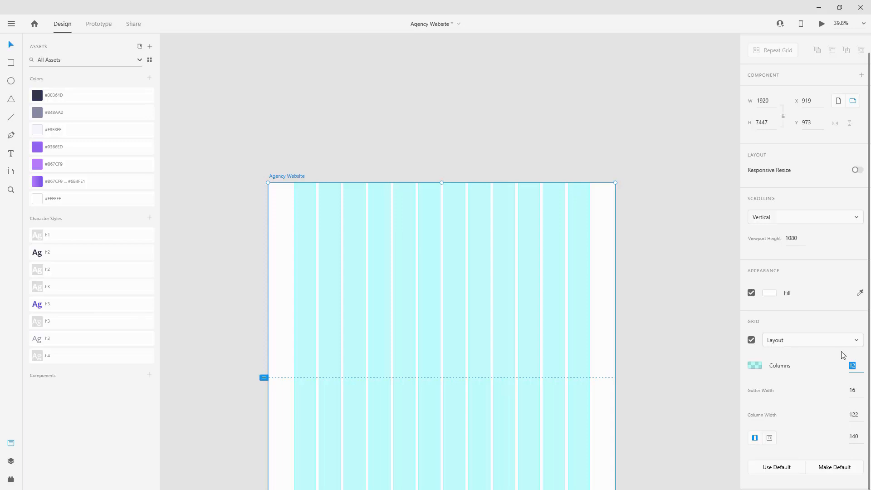
{"action": "left_click", "coordinate": [303, 93]}
{"action": "scroll", "coordinate": [303, 96], "scroll_direction": "down", "scroll_amount": 3}
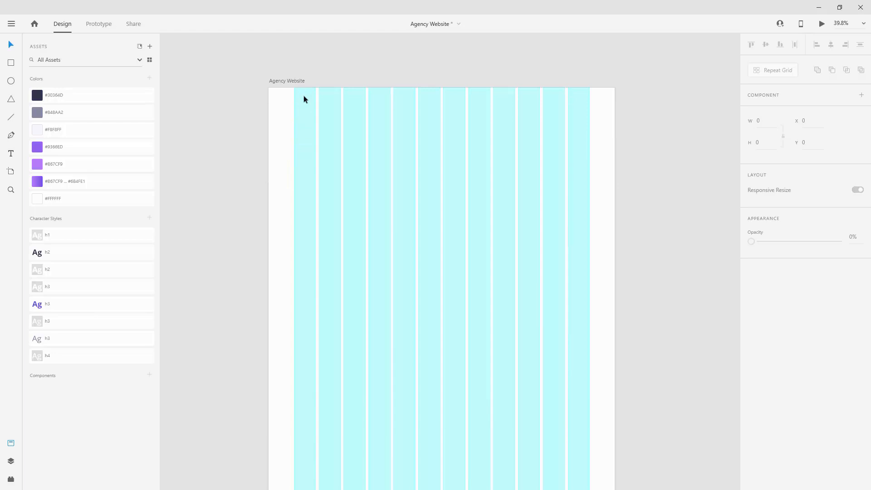
Step: Copy the white Agency Ly logo text from the other window and paste it near the artboard's upper-left corner
{"action": "key", "text": "alt+Tab"}
{"action": "left_click", "coordinate": [344, 121]}
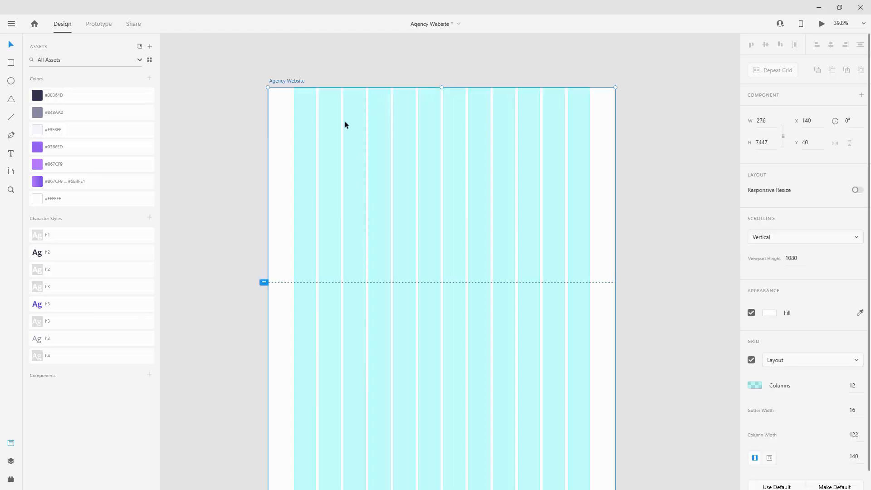
{"action": "key", "text": "ctrl+v"}
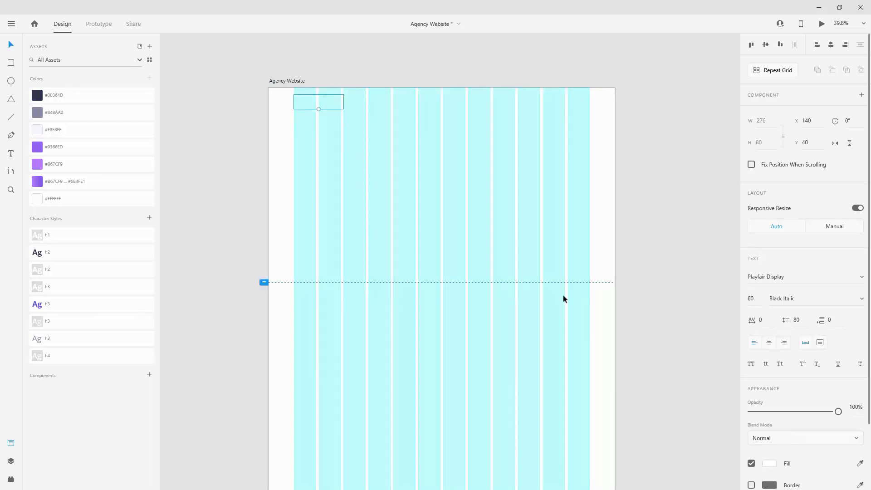
Step: Darken the artboard fill temporarily to check the pasted white logo text, and restore the fill to white
{"action": "left_click", "coordinate": [272, 81]}
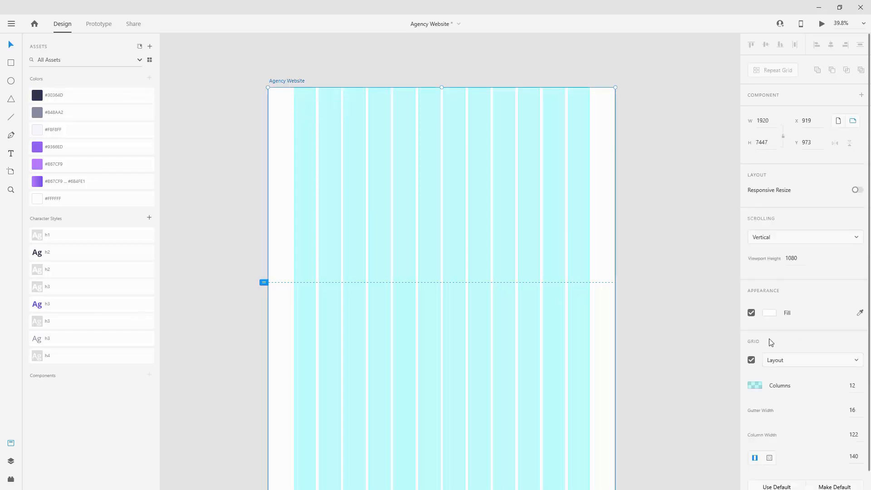
{"action": "scroll", "coordinate": [777, 363], "scroll_direction": "down", "scroll_amount": 1}
{"action": "left_click", "coordinate": [770, 293]}
{"action": "left_click_drag", "start_coordinate": [638, 262], "coordinate": [625, 266]}
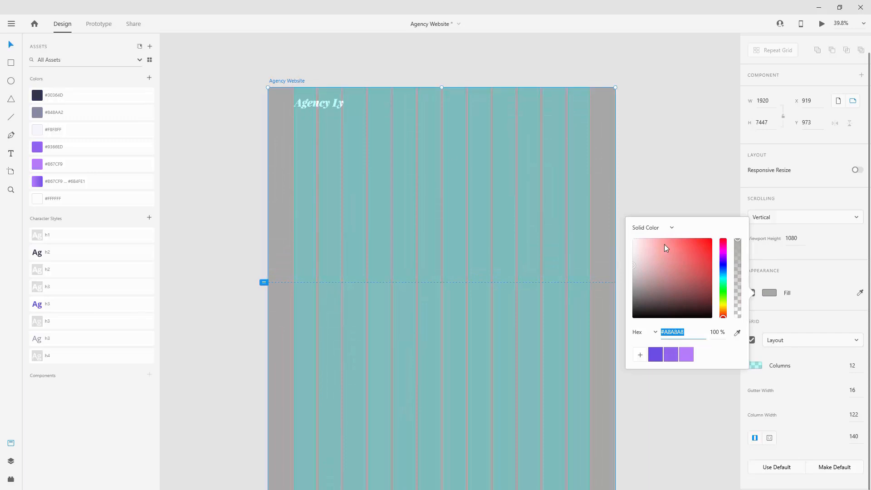
{"action": "left_click_drag", "start_coordinate": [664, 244], "coordinate": [547, 188]}
{"action": "left_click", "coordinate": [636, 131]}
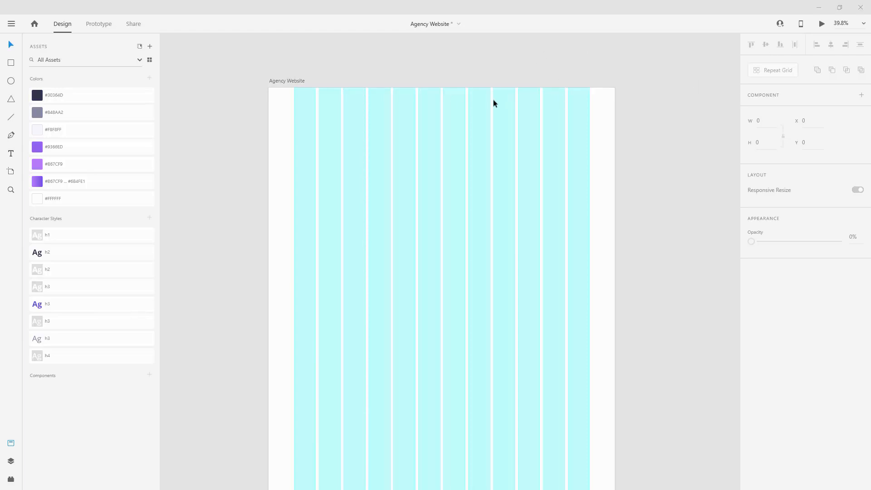
Step: Add a white Features menu text level with the logo, near the middle of the artboard's header
{"action": "scroll", "coordinate": [412, 85], "scroll_direction": "up", "scroll_amount": 3}
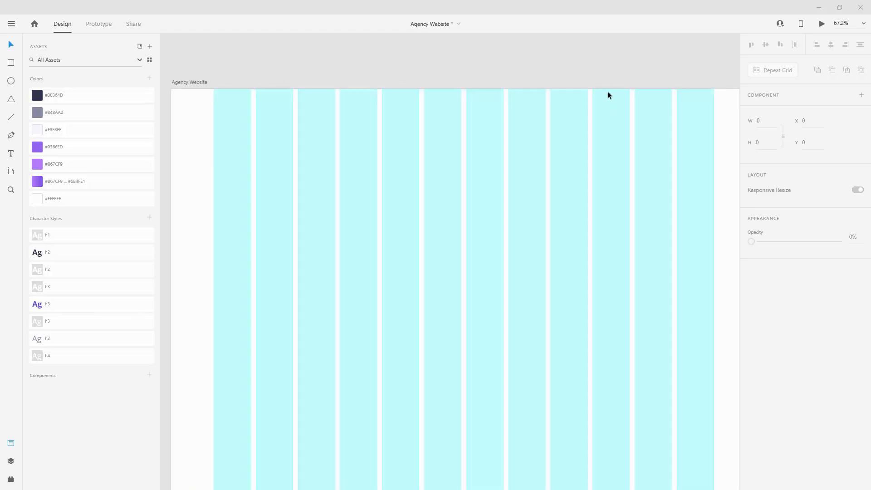
{"action": "left_click_drag", "start_coordinate": [614, 76], "coordinate": [539, 77]}
{"action": "key", "text": "t"}
{"action": "left_click", "coordinate": [400, 119]}
{"action": "type", "text": "Fea"}
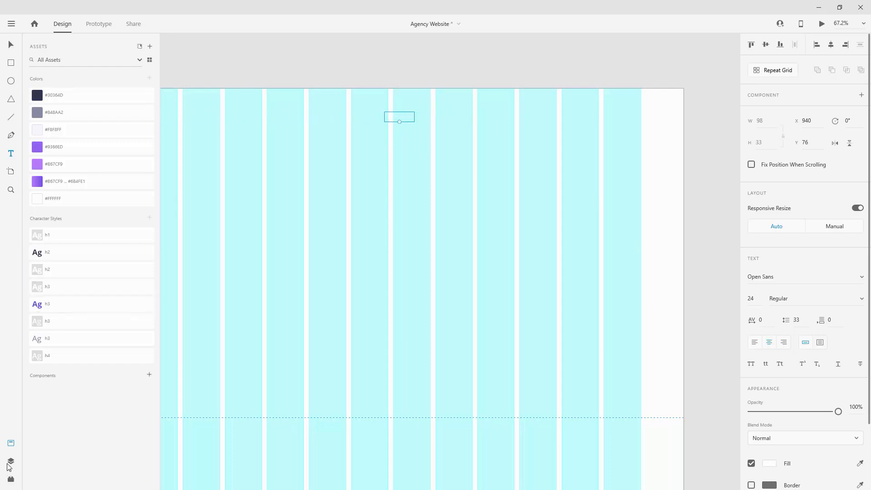
Step: Show the layers and draw a 1920 by 1220 rectangle from the artboard's upper-left corner across its full width
{"action": "left_click", "coordinate": [11, 461]}
{"action": "key", "text": "r"}
{"action": "scroll", "coordinate": [348, 132], "scroll_direction": "down", "scroll_amount": 3}
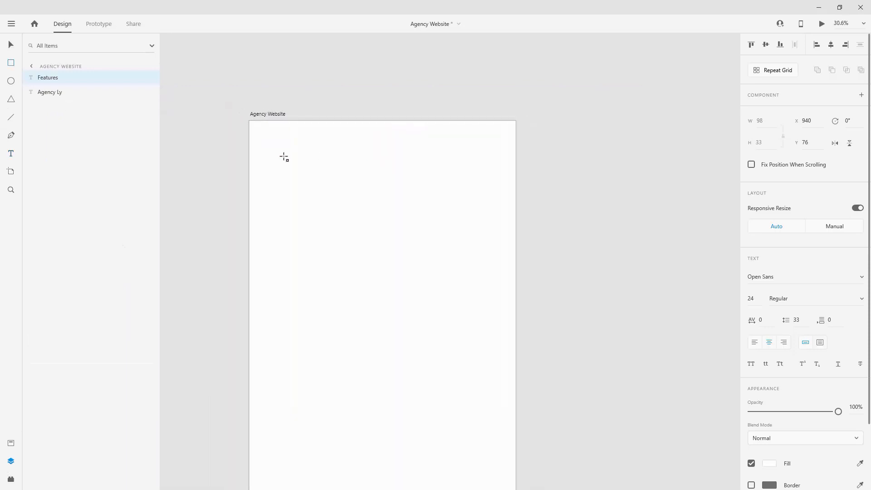
{"action": "left_click_drag", "start_coordinate": [248, 120], "coordinate": [516, 290]}
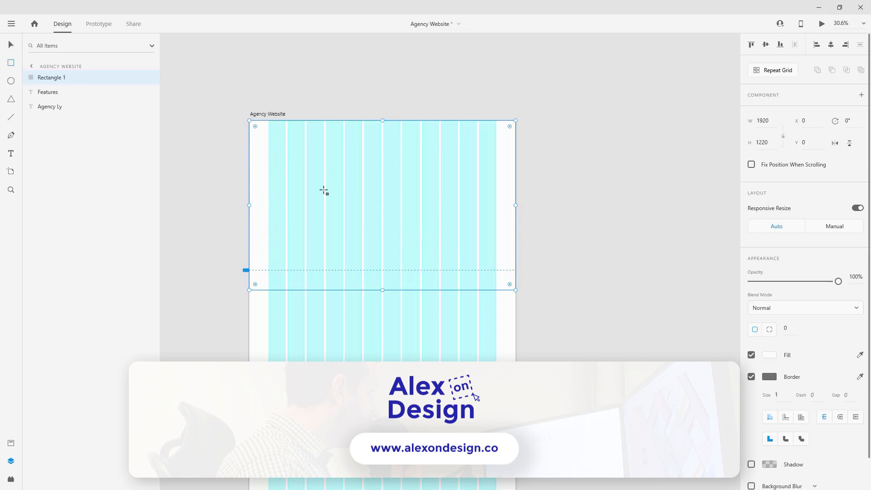
Step: Move the rectangle layer beneath the Features and Agency Ly texts and rename it hero_bg
{"action": "left_click_drag", "start_coordinate": [53, 78], "coordinate": [51, 130]}
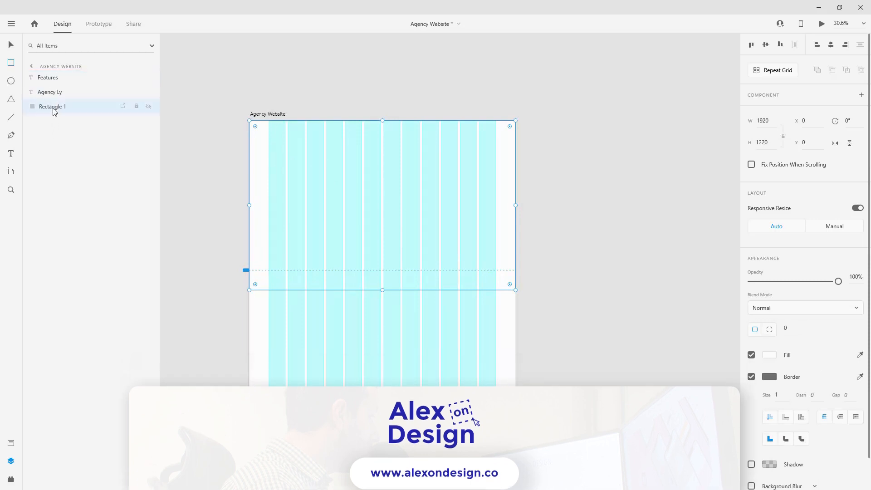
{"action": "double_click", "coordinate": [52, 107]}
{"action": "type", "text": "hero_bg"}
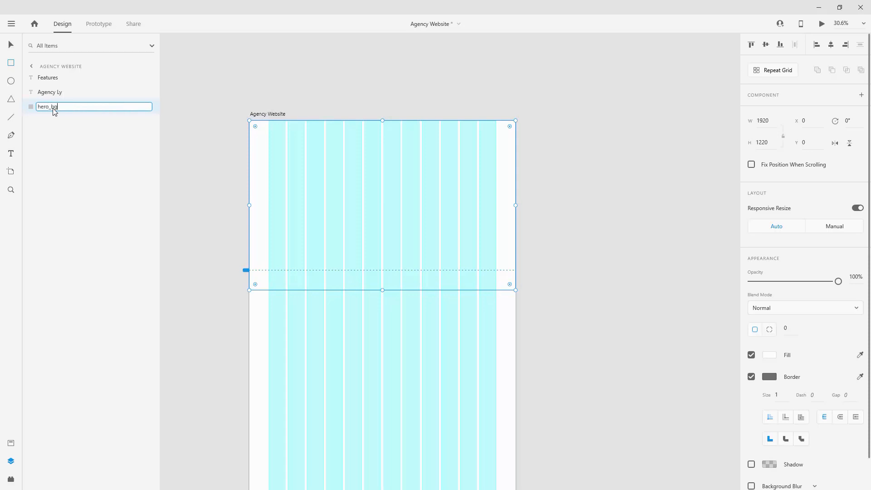
{"action": "key", "text": "Return"}
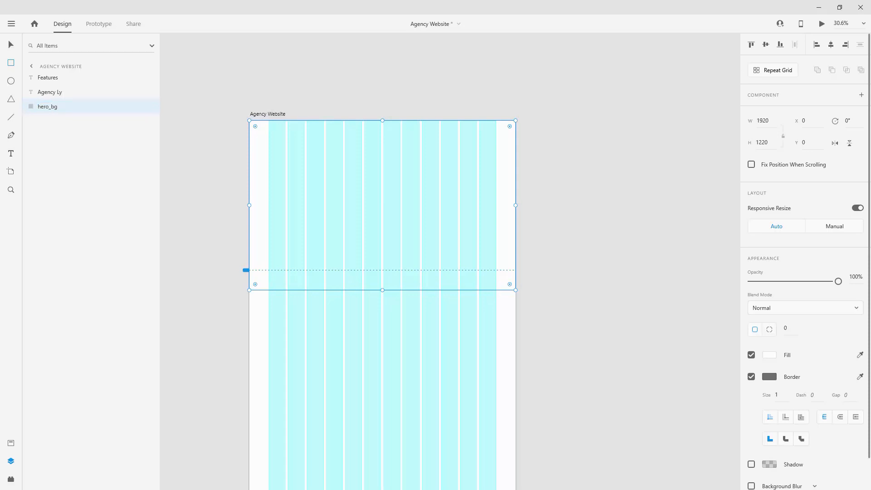
Step: Remove the hero_bg rectangle's border and fill it with the saved purple gradient from the document's assets
{"action": "left_click", "coordinate": [753, 377]}
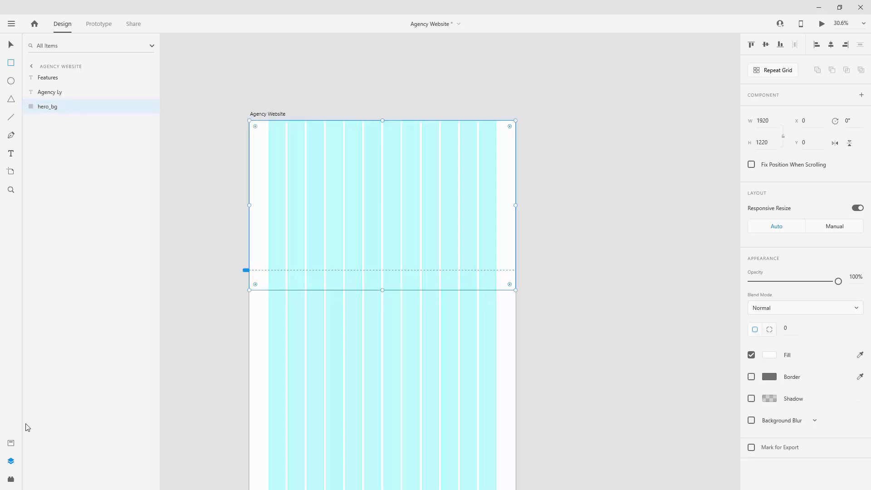
{"action": "left_click", "coordinate": [12, 442]}
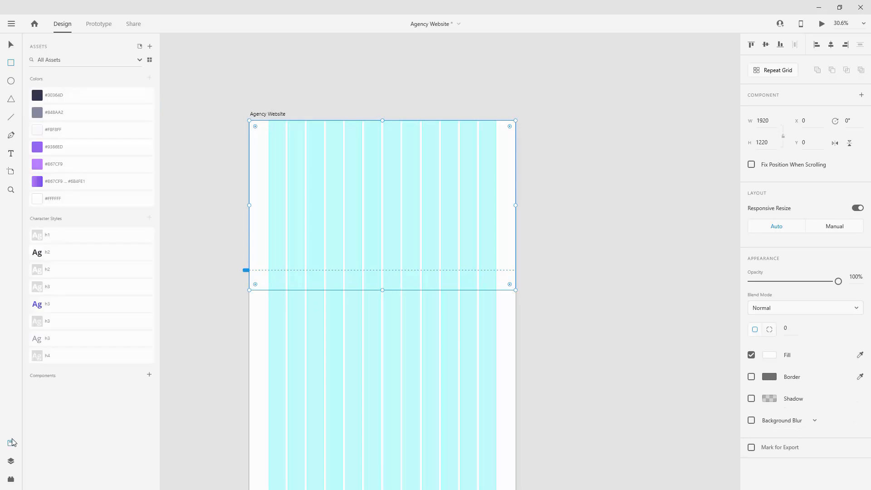
{"action": "left_click", "coordinate": [59, 185]}
{"action": "scroll", "coordinate": [394, 161], "scroll_direction": "up", "scroll_amount": 3}
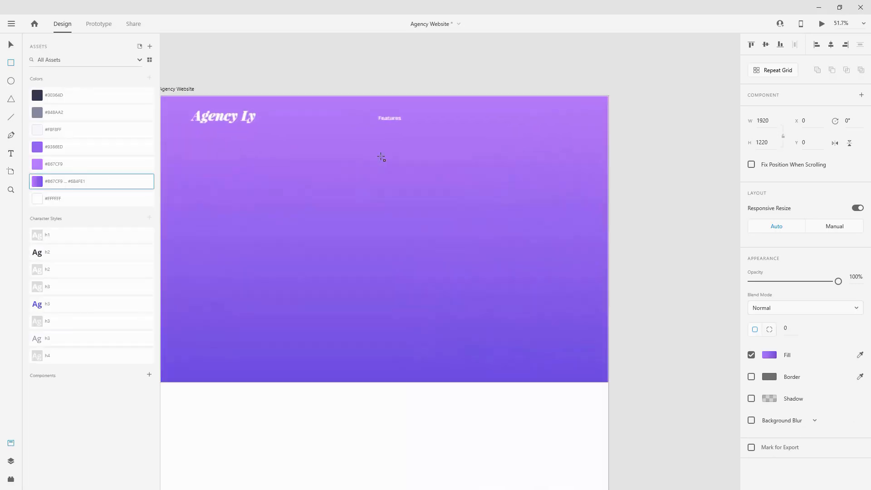
Step: Reorient the hero_bg gradient to run from near the left edge to the right side, sloping slightly upward
{"action": "left_click", "coordinate": [771, 356]}
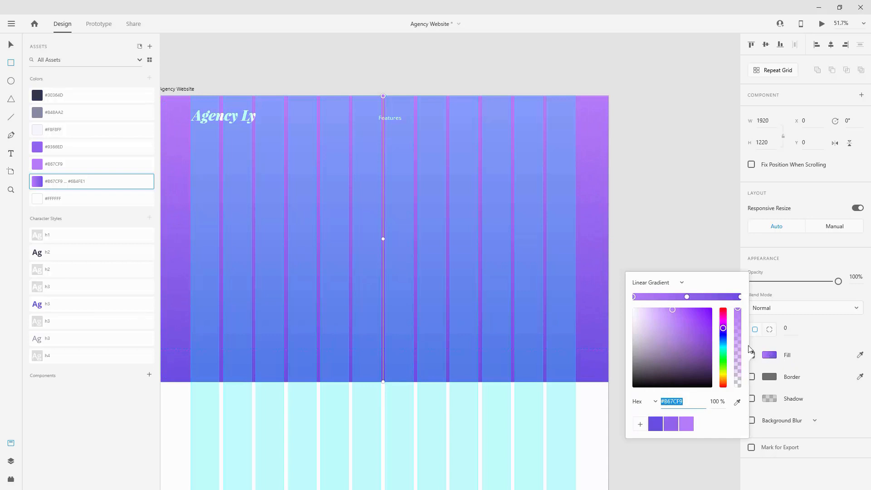
{"action": "left_click_drag", "start_coordinate": [380, 97], "coordinate": [204, 238]}
{"action": "left_click_drag", "start_coordinate": [426, 383], "coordinate": [548, 225]}
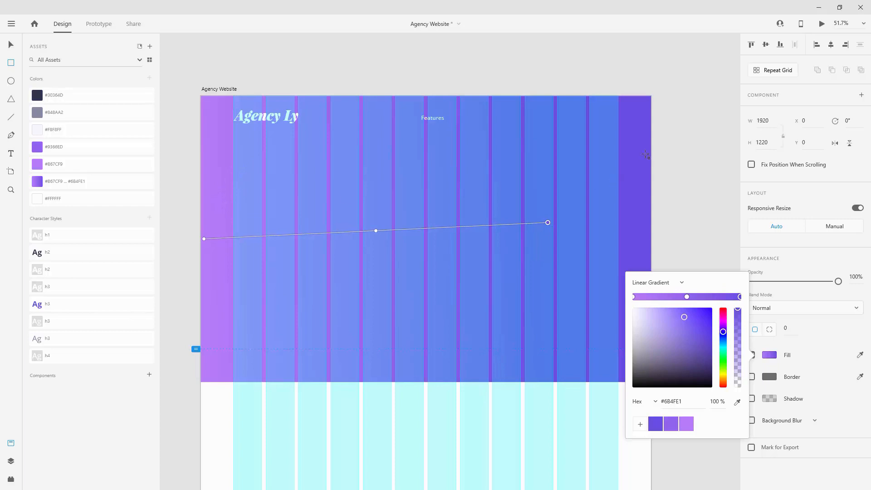
{"action": "left_click_drag", "start_coordinate": [204, 239], "coordinate": [212, 265]}
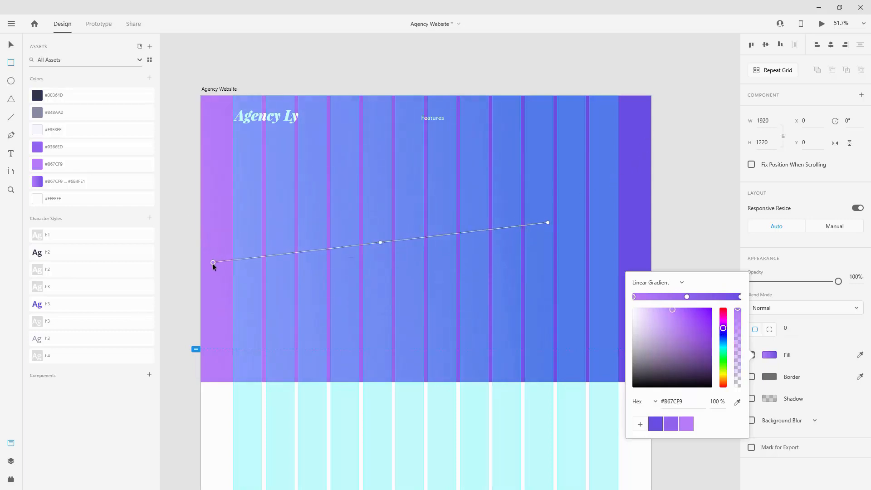
{"action": "left_click_drag", "start_coordinate": [548, 222], "coordinate": [588, 209]}
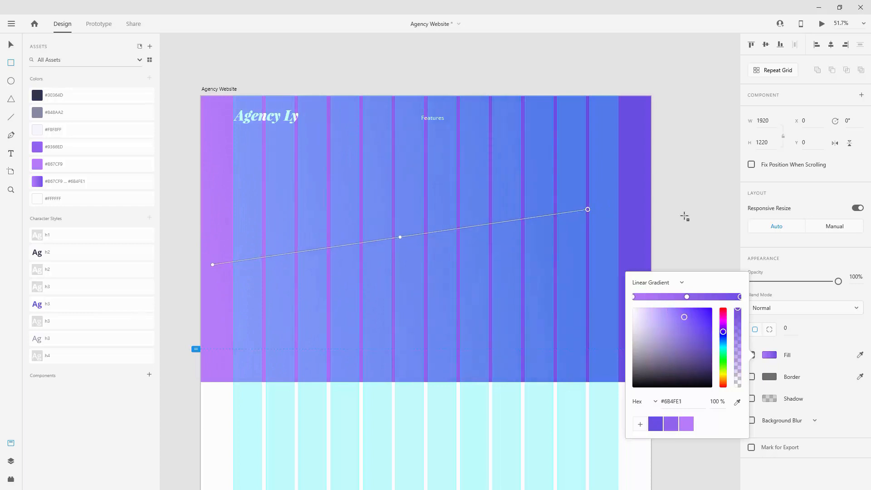
{"action": "left_click", "coordinate": [15, 45]}
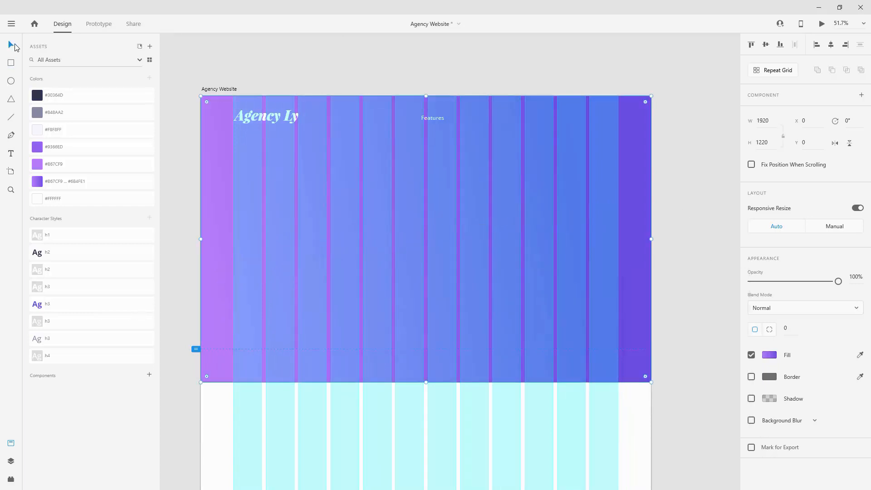
Step: Hide the artboard's layout grid, and duplicate the Features text to its right as a Team menu item
{"action": "left_click", "coordinate": [233, 90]}
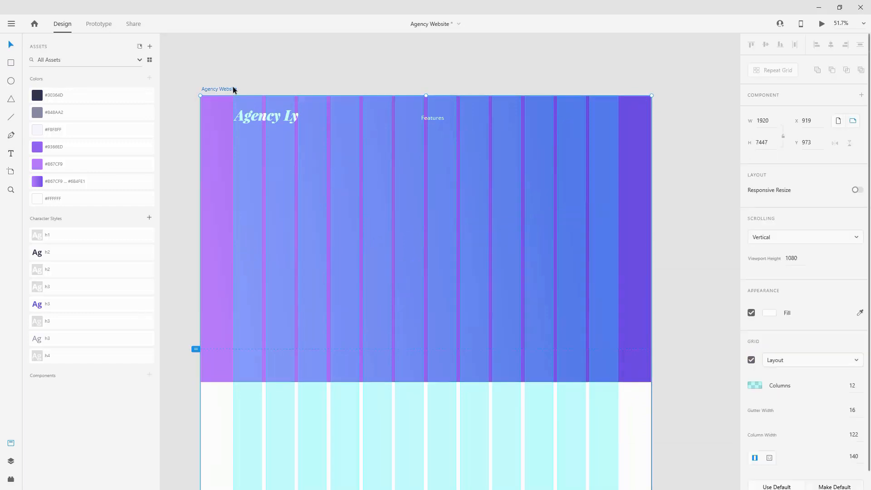
{"action": "left_click", "coordinate": [752, 360]}
{"action": "scroll", "coordinate": [478, 80], "scroll_direction": "up", "scroll_amount": 3}
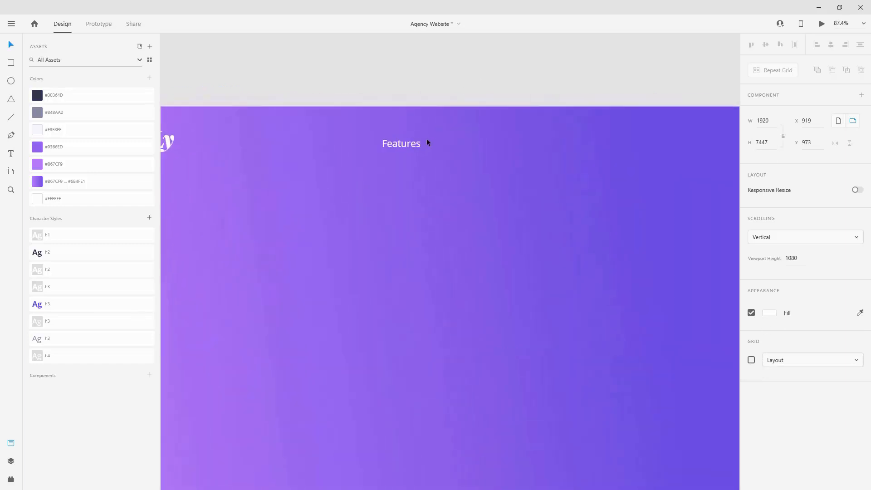
{"action": "left_click", "coordinate": [403, 146]}
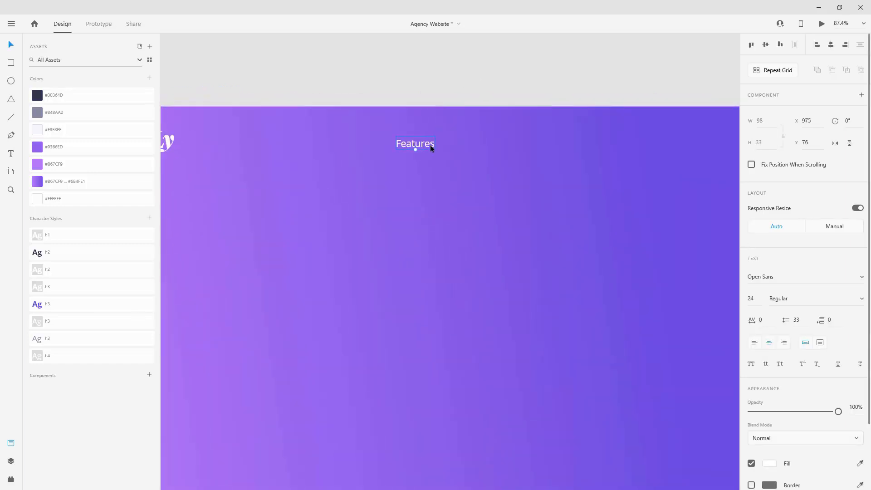
{"action": "left_click_drag", "start_coordinate": [426, 147], "coordinate": [491, 143]}
{"action": "double_click", "coordinate": [482, 145]}
{"action": "key", "text": "BackSpace"}
{"action": "type", "text": "Team"}
{"action": "key", "text": "Escape"}
Step: Duplicate the menu text further to the right as two more items, Pricing and Blog
{"action": "left_click_drag", "start_coordinate": [497, 143], "coordinate": [527, 147]}
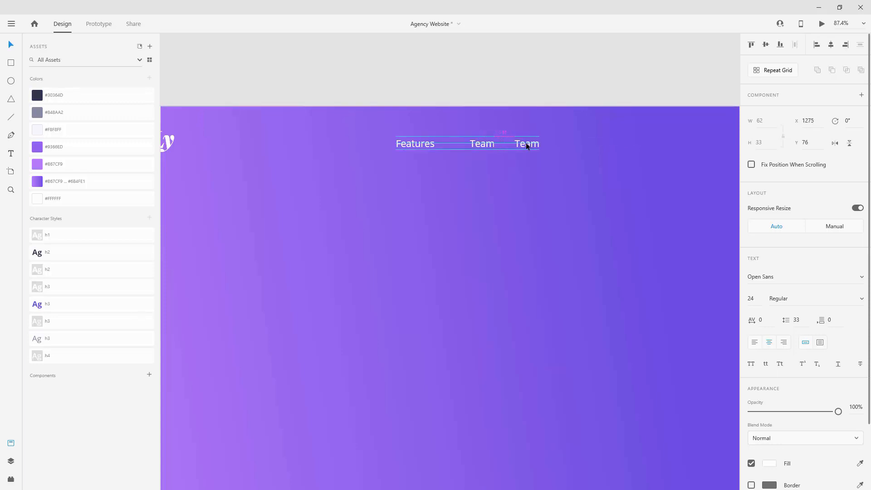
{"action": "double_click", "coordinate": [526, 145]}
{"action": "type", "text": "Pricing"}
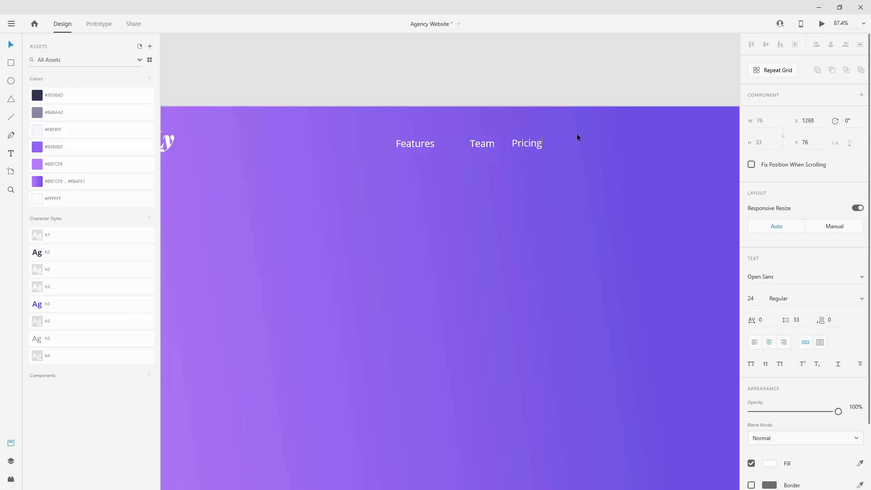
{"action": "key", "text": "Escape"}
{"action": "left_click_drag", "start_coordinate": [533, 144], "coordinate": [587, 149]}
{"action": "double_click", "coordinate": [585, 146]}
{"action": "type", "text": "Blog"}
{"action": "key", "text": "Escape"}
Step: Duplicate the Blog text to its right and change the copy's wording to About Us
{"action": "left_click_drag", "start_coordinate": [581, 146], "coordinate": [638, 150]}
{"action": "double_click", "coordinate": [636, 148]}
{"action": "type", "text": "About Us"}
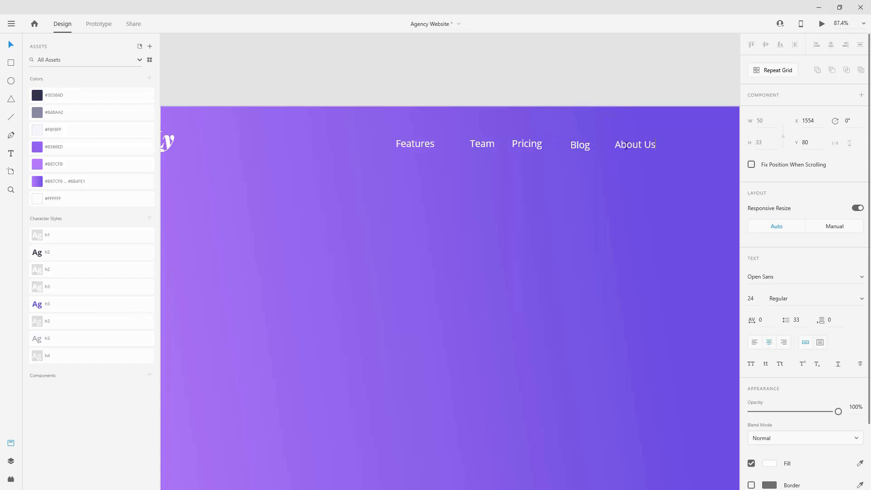
{"action": "key", "text": "Escape"}
Step: Reorder the layers as Agency Ly, Features, Team, Pricing, Blog and About Us, all above hero_bg
{"action": "left_click", "coordinate": [11, 461]}
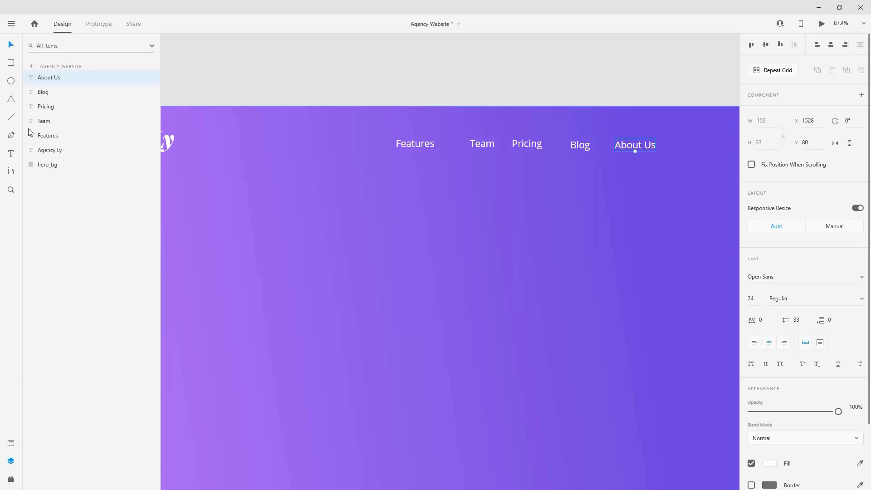
{"action": "mouse_move", "coordinate": [58, 81]}
{"action": "left_mouse_down"}
{"action": "mouse_move", "coordinate": [59, 154]}
{"action": "mouse_move", "coordinate": [58, 77]}
{"action": "left_mouse_up"}
{"action": "left_click", "coordinate": [62, 136]}
{"action": "left_click", "coordinate": [58, 91]}
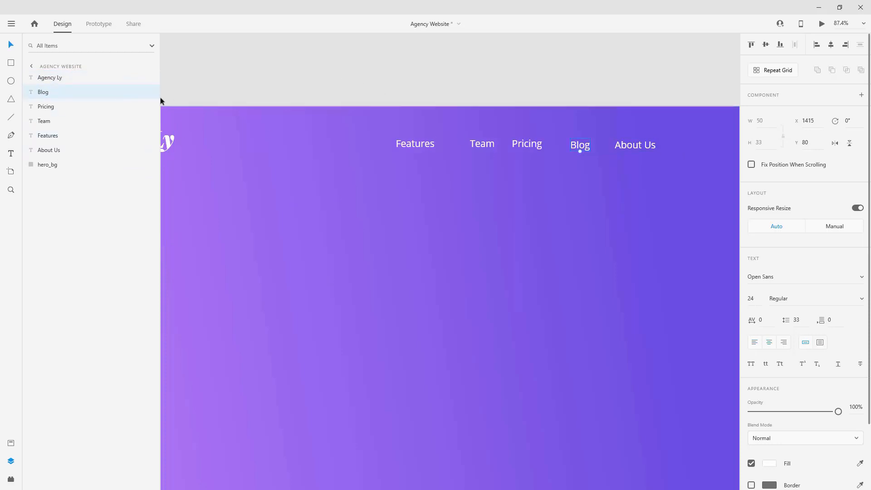
{"action": "left_click", "coordinate": [63, 137]}
{"action": "left_click_drag", "start_coordinate": [64, 138], "coordinate": [64, 89]}
{"action": "left_click_drag", "start_coordinate": [62, 135], "coordinate": [65, 106]}
{"action": "left_click_drag", "start_coordinate": [68, 136], "coordinate": [70, 119]}
{"action": "left_click", "coordinate": [60, 136]}
Step: Align the five menu texts on their vertical middle, and middle-align them with the Agency Ly logo
{"action": "left_click", "coordinate": [62, 150]}
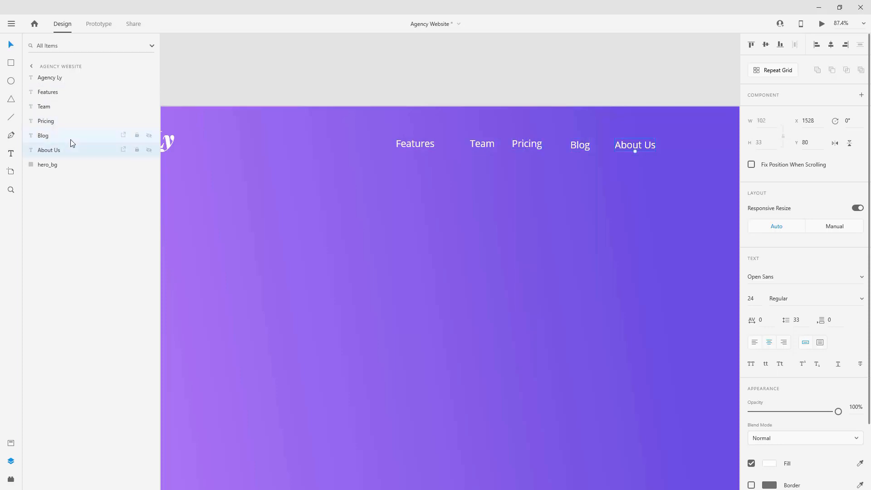
{"action": "left_click", "coordinate": [61, 93], "text": "shift"}
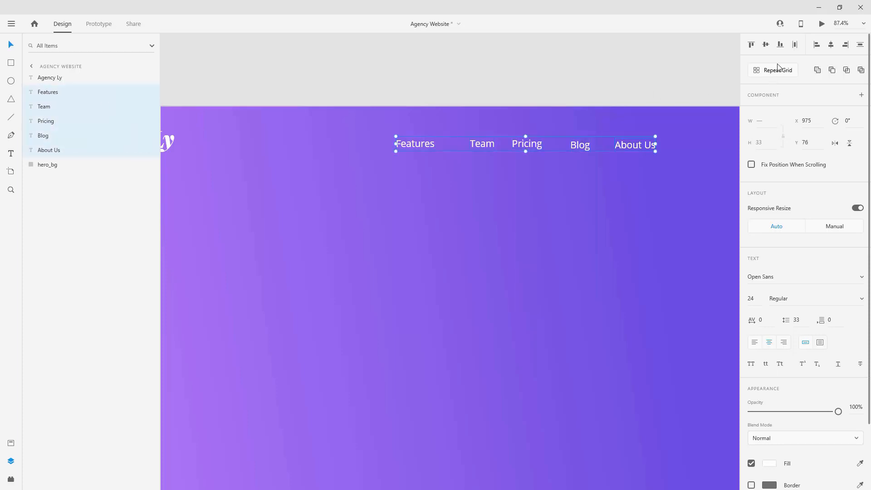
{"action": "left_click", "coordinate": [766, 45]}
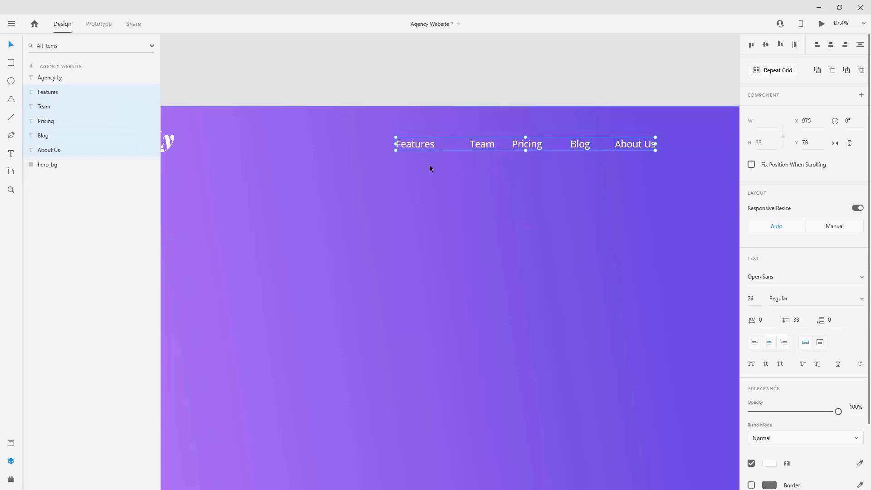
{"action": "left_click", "coordinate": [78, 77], "text": "shift"}
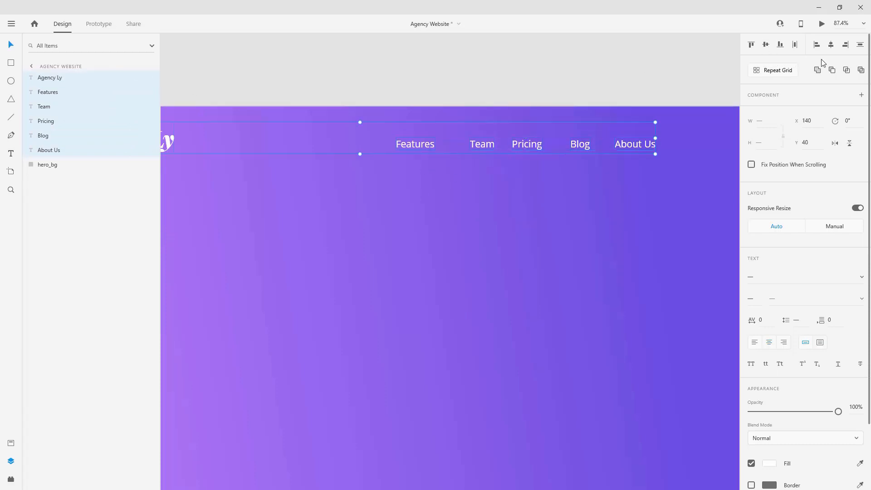
{"action": "left_click", "coordinate": [766, 45]}
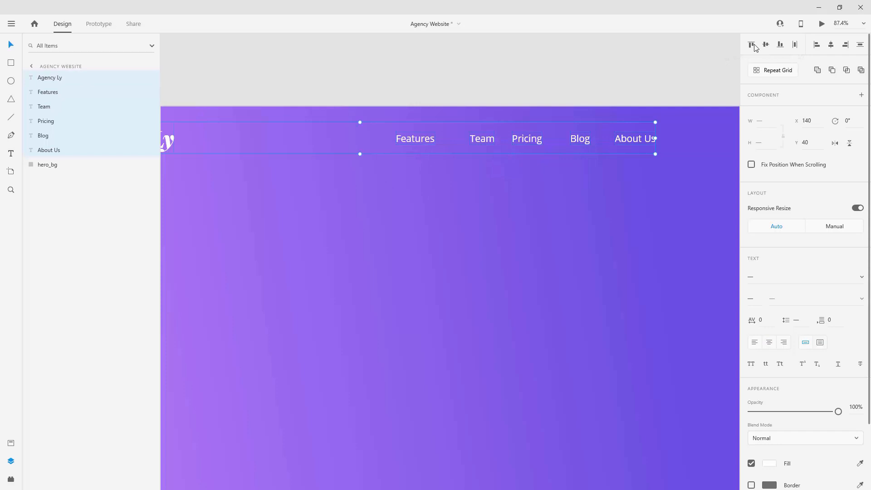
{"action": "scroll", "coordinate": [522, 169], "scroll_direction": "down", "scroll_amount": 2}
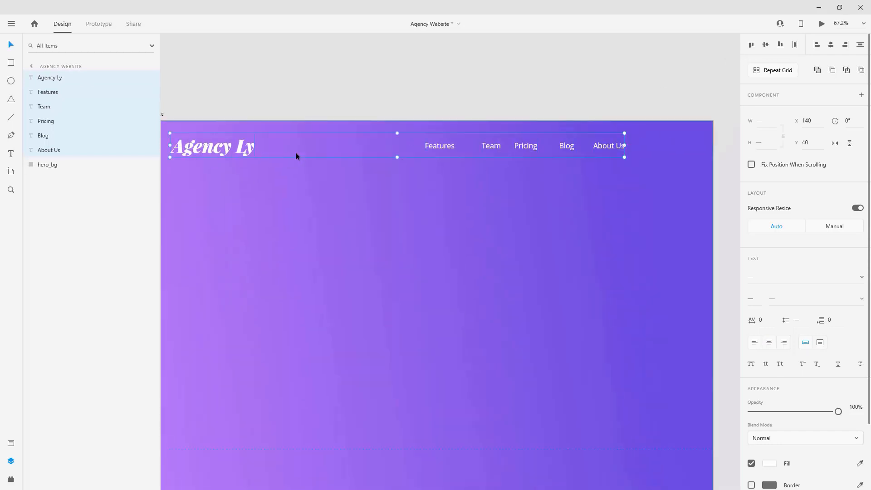
{"action": "scroll", "coordinate": [468, 135], "scroll_direction": "up", "scroll_amount": 2}
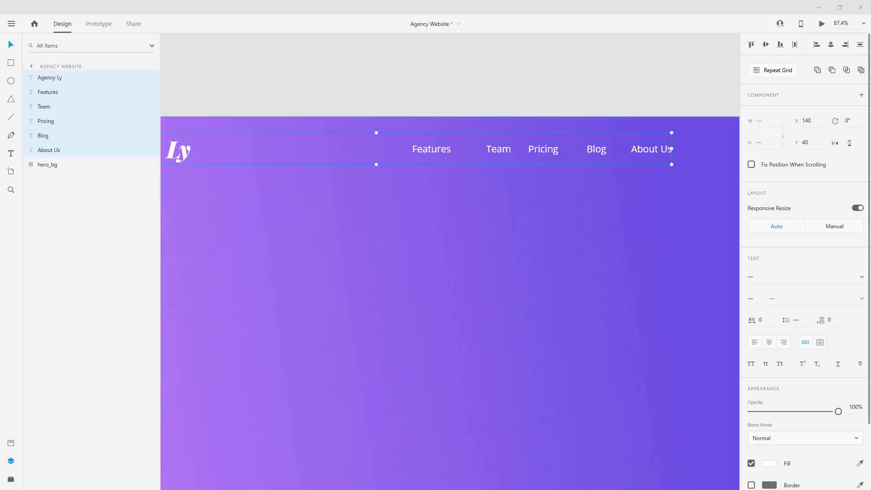
{"action": "left_click", "coordinate": [412, 205]}
{"action": "scroll", "coordinate": [442, 205], "scroll_direction": "down", "scroll_amount": 2}
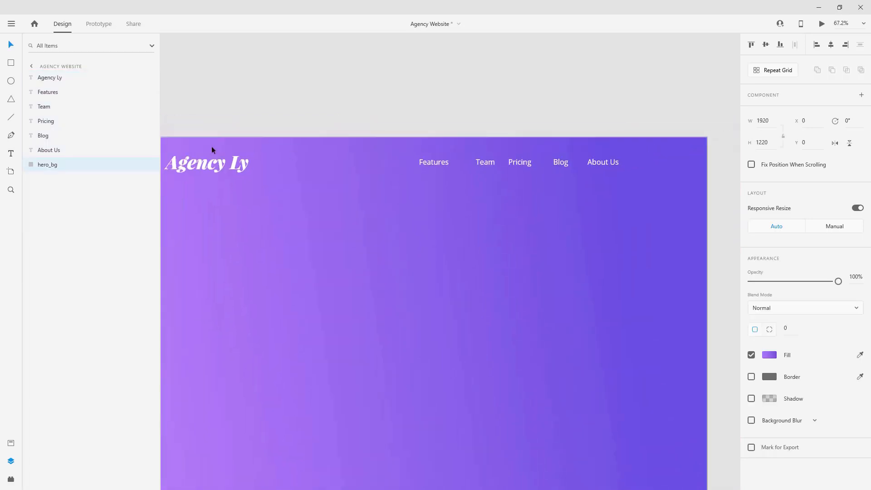
Step: Show the artboard's layout grid and move the five menu texts so About Us ends at the last column's right edge
{"action": "left_click", "coordinate": [227, 123]}
{"action": "left_click_drag", "start_coordinate": [243, 120], "coordinate": [282, 110]}
{"action": "left_click", "coordinate": [171, 118]}
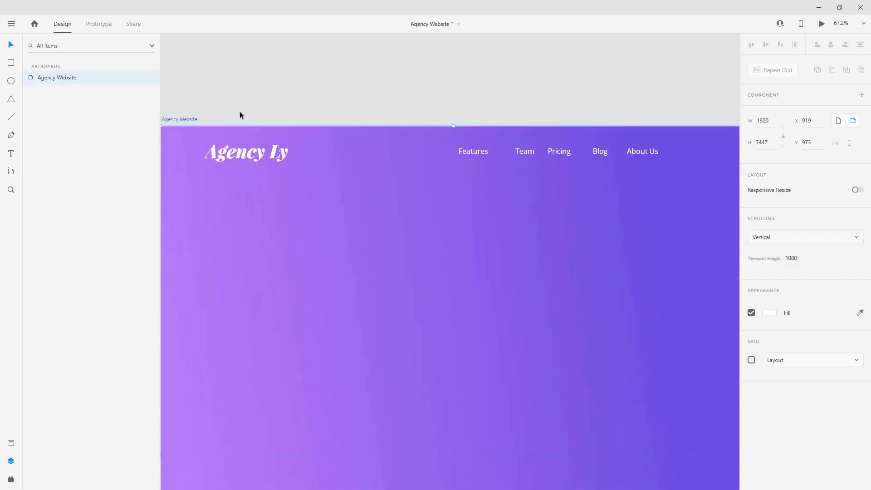
{"action": "left_click", "coordinate": [751, 360]}
{"action": "scroll", "coordinate": [705, 101], "scroll_direction": "up", "scroll_amount": 2}
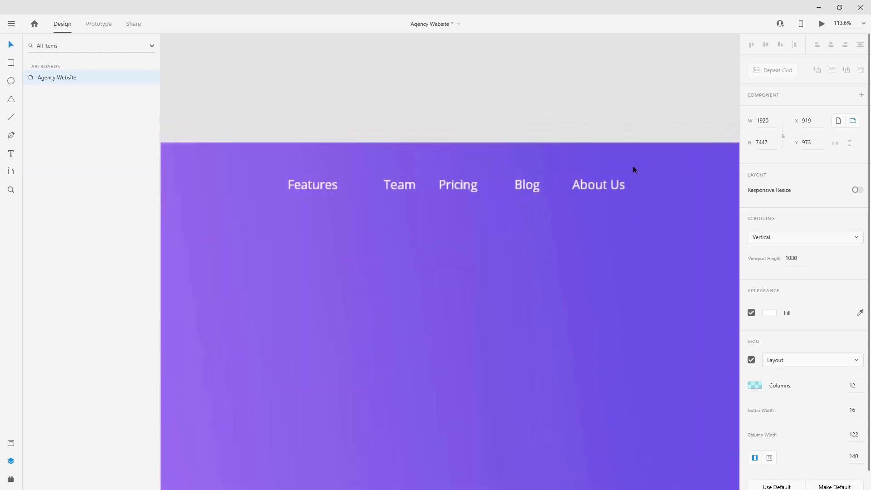
{"action": "left_click", "coordinate": [612, 187]}
{"action": "left_click", "coordinate": [533, 186], "text": "shift"}
{"action": "left_click", "coordinate": [470, 186], "text": "shift"}
{"action": "left_click", "coordinate": [398, 184], "text": "shift"}
{"action": "left_click", "coordinate": [334, 185], "text": "shift"}
{"action": "left_click_drag", "start_coordinate": [604, 184], "coordinate": [676, 184]}
Step: Move the Features, Team, Pricing and Blog texts together to the right, closer to About Us
{"action": "left_click", "coordinate": [669, 185], "text": "shift"}
{"action": "mouse_move", "coordinate": [600, 187]}
{"action": "left_mouse_down"}
{"action": "mouse_move", "coordinate": [616, 186]}
{"action": "mouse_move", "coordinate": [608, 189]}
{"action": "left_mouse_up"}
{"action": "key", "text": "Left"}
{"action": "key", "text": "Left"}
{"action": "key", "text": "Left"}
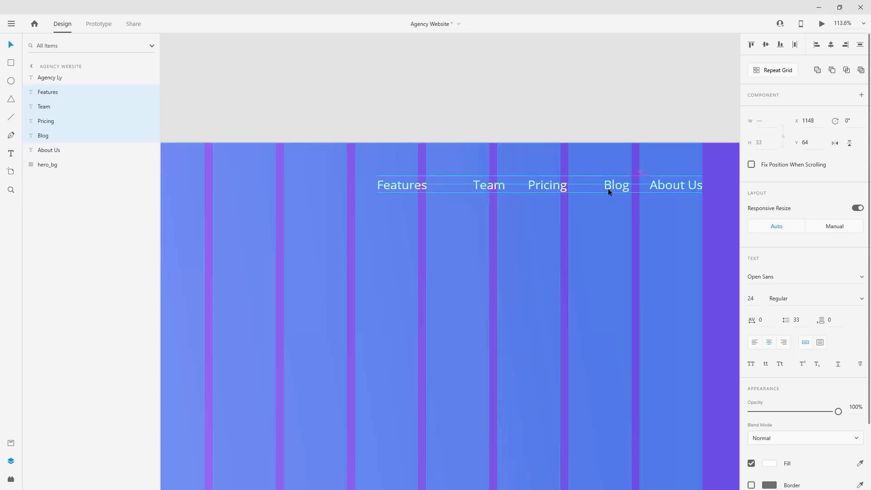
Step: Shift Pricing, Team and Features to the right so the gaps between all menu items are even
{"action": "left_click_drag", "start_coordinate": [545, 184], "coordinate": [562, 186]}
{"action": "left_click", "coordinate": [562, 185], "text": "shift"}
{"action": "left_click_drag", "start_coordinate": [497, 185], "coordinate": [500, 185]}
{"action": "left_click", "coordinate": [499, 187], "text": "shift"}
{"action": "left_click_drag", "start_coordinate": [418, 186], "coordinate": [423, 186]}
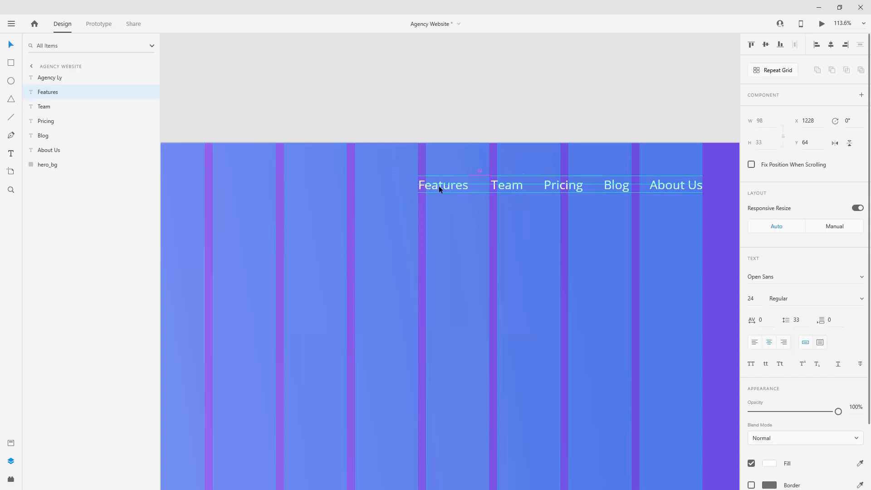
{"action": "left_click_drag", "start_coordinate": [446, 187], "coordinate": [440, 189]}
{"action": "scroll", "coordinate": [527, 197], "scroll_direction": "down", "scroll_amount": 5}
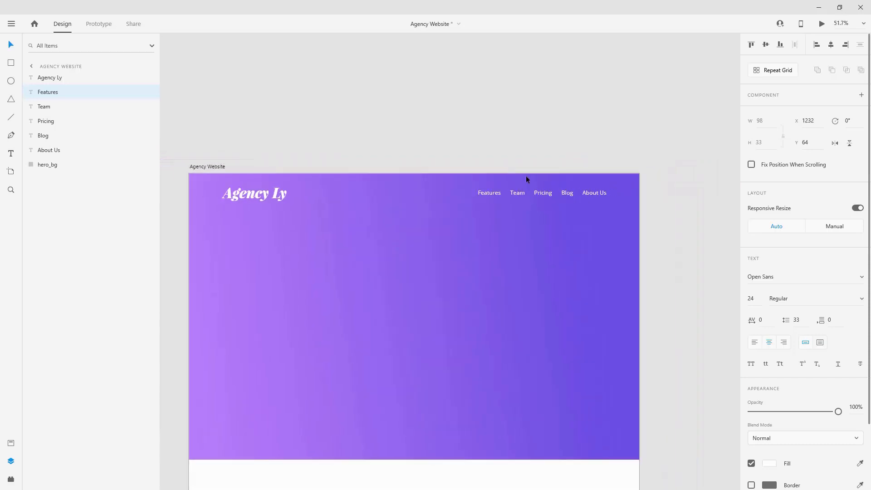
Step: Group the Agency Ly logo with the five menu texts, keeping the layout grid shown
{"action": "key", "text": "ctrl+shift+apostrophe"}
{"action": "left_click", "coordinate": [67, 80]}
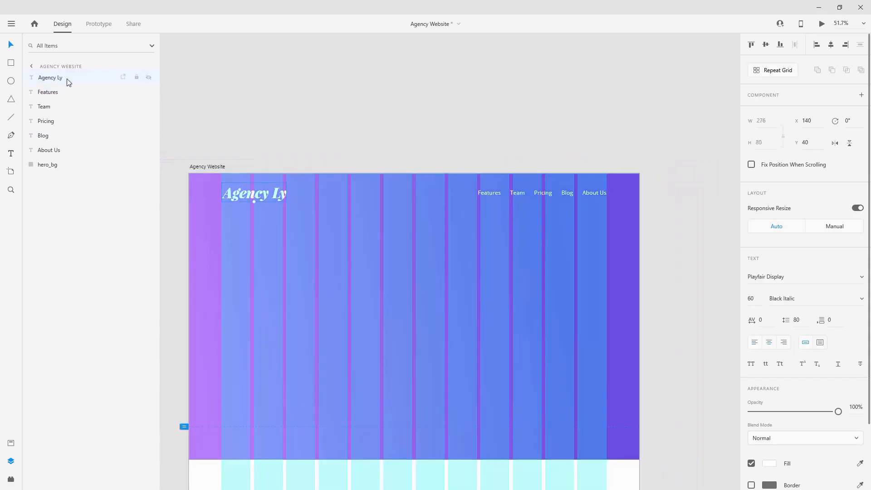
{"action": "left_click", "coordinate": [65, 151], "text": "shift"}
{"action": "key", "text": "ctrl+g"}
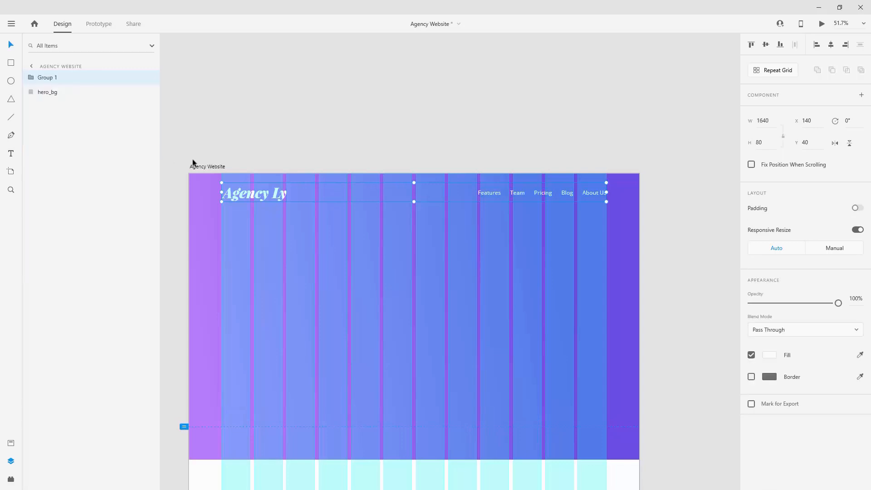
Step: Move the header group to the artboard's top edge and nudge it back down to Y 40
{"action": "left_click_drag", "start_coordinate": [258, 193], "coordinate": [260, 185]}
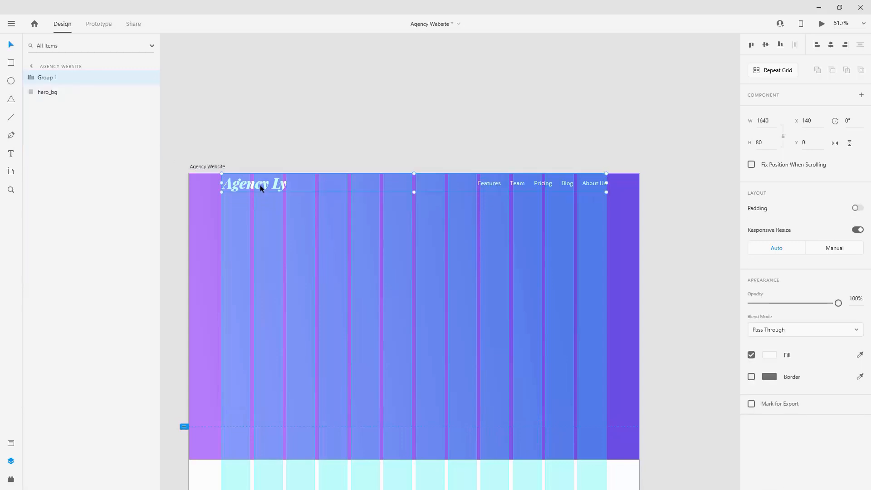
{"action": "key", "text": "shift+Down"}
{"action": "key", "text": "shift+Down"}
{"action": "key", "text": "shift+Down"}
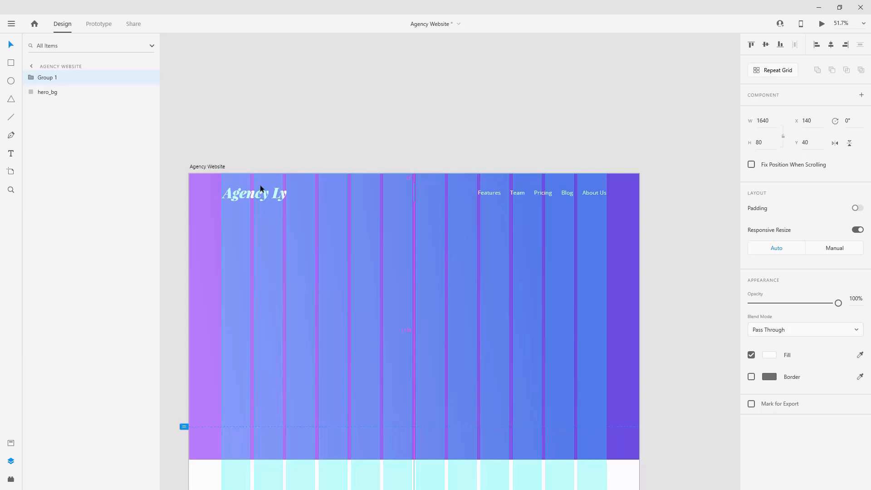
Step: Rename the header group as nav
{"action": "double_click", "coordinate": [50, 77]}
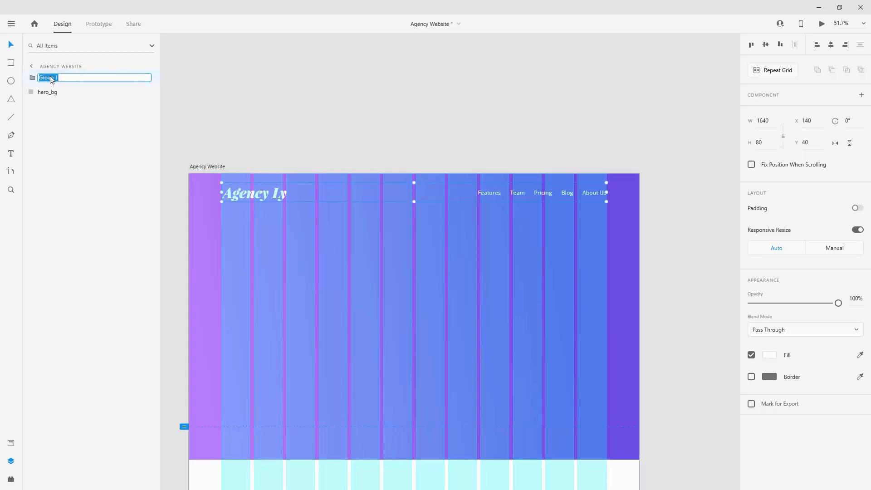
{"action": "type", "text": "nav"}
{"action": "key", "text": "Return"}
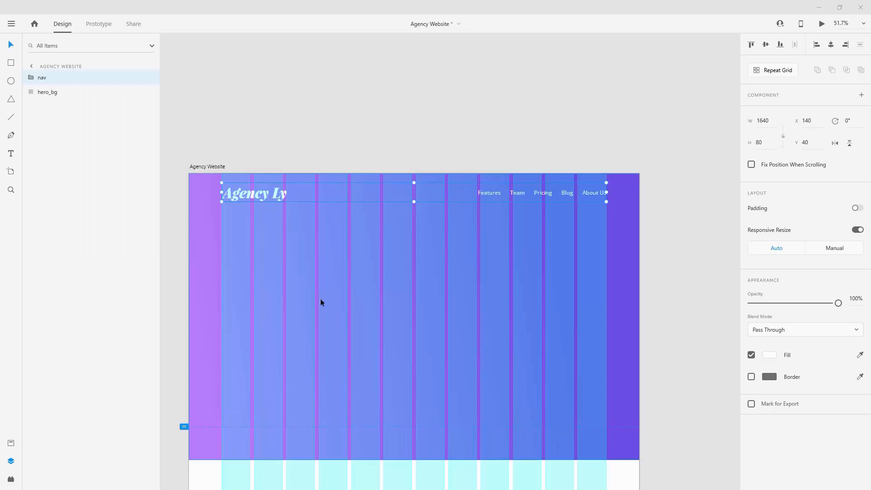
Step: Add the text "We help companies launch products faster and more affordable." on the hero background below the logo
{"action": "scroll", "coordinate": [382, 271], "scroll_direction": "down", "scroll_amount": 3}
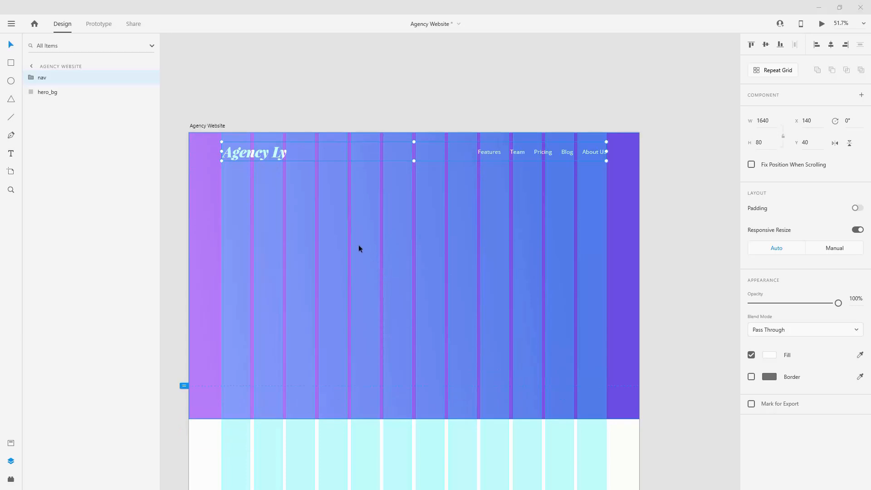
{"action": "left_click", "coordinate": [312, 216]}
{"action": "key", "text": "t"}
{"action": "left_click", "coordinate": [311, 217]}
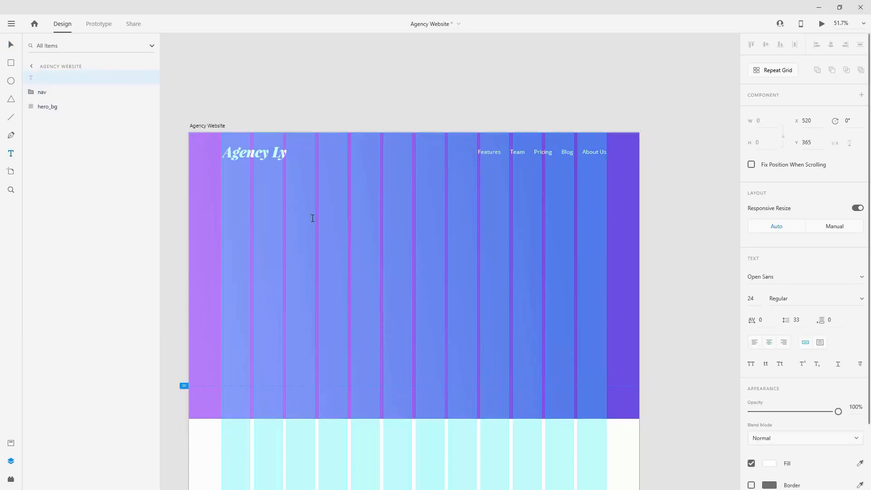
{"action": "type", "text": "We help companies launch products faster and more affordable."}
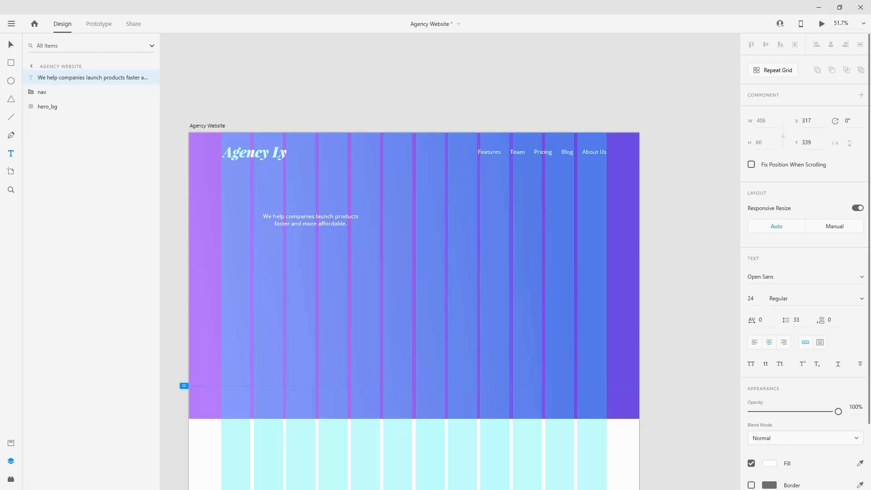
Step: Place the headline text layer below nav in the layer order and centre it horizontally on the artboard
{"action": "left_click", "coordinate": [11, 45]}
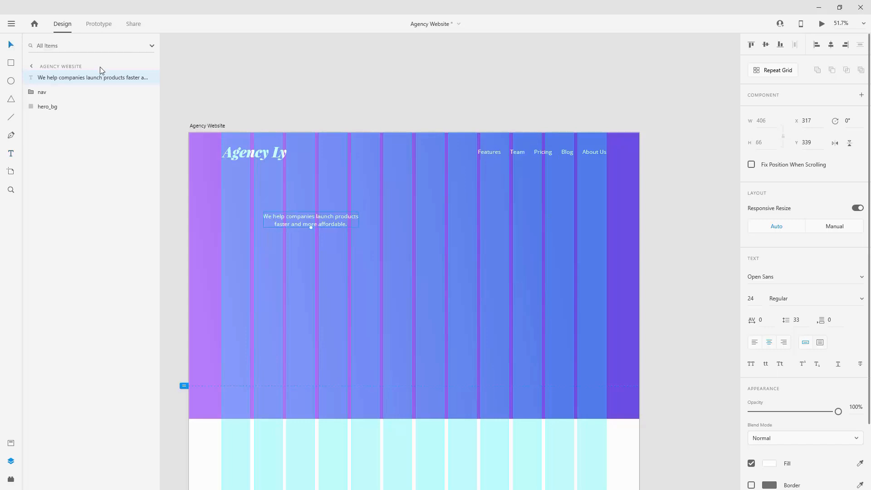
{"action": "left_click_drag", "start_coordinate": [89, 78], "coordinate": [88, 100]}
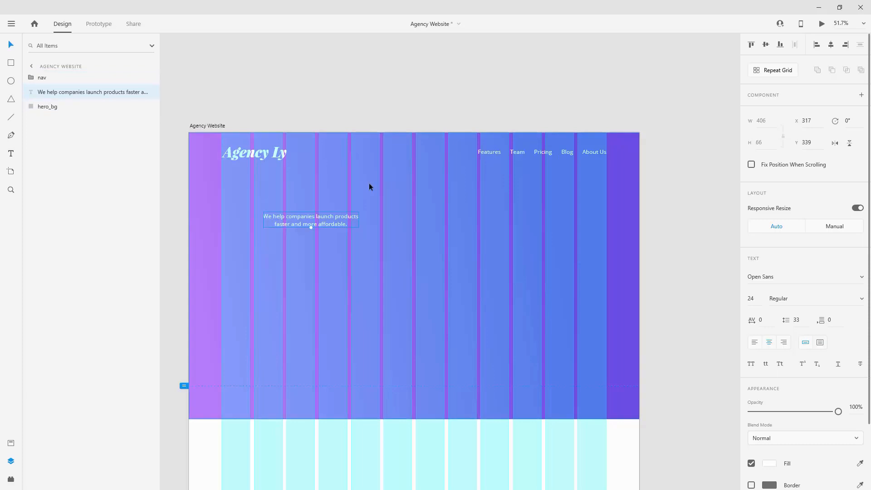
{"action": "left_click", "coordinate": [831, 45]}
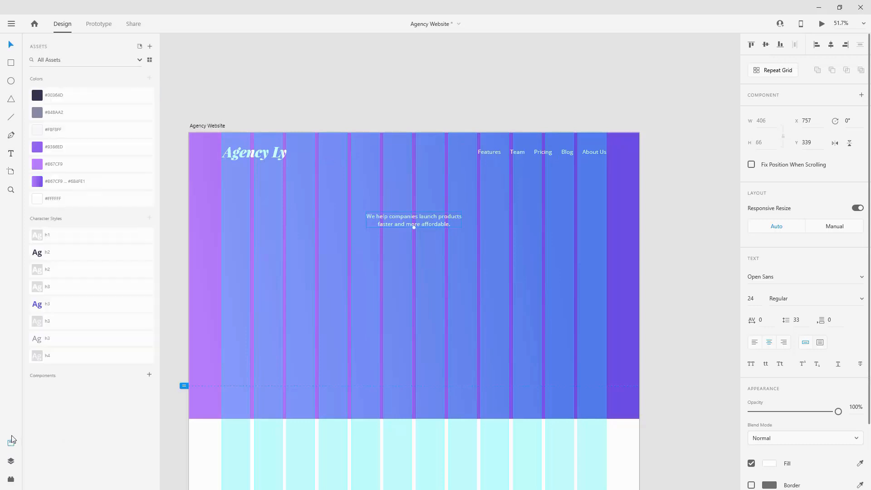
Step: Apply the h1 character style to the headline and move it up to Y 220
{"action": "left_click", "coordinate": [51, 238]}
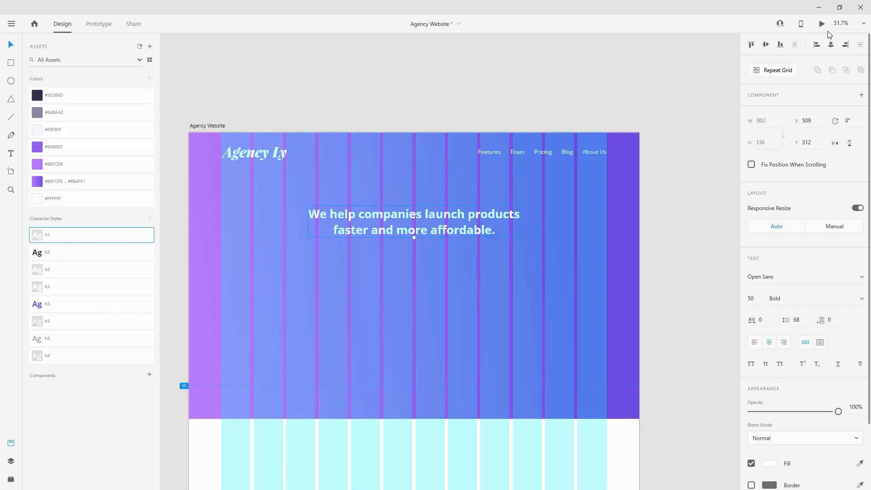
{"action": "left_click_drag", "start_coordinate": [450, 217], "coordinate": [445, 198]}
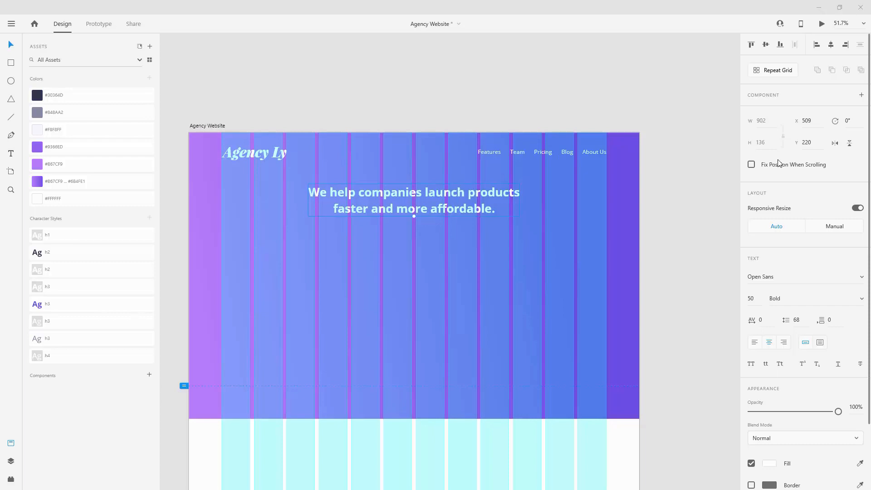
Step: Draw a white rectangle about 260 by 76 across two grid columns below the headline
{"action": "left_click", "coordinate": [11, 64]}
{"action": "left_click_drag", "start_coordinate": [352, 245], "coordinate": [412, 263]}
{"action": "scroll", "coordinate": [332, 250], "scroll_direction": "up", "scroll_amount": 6}
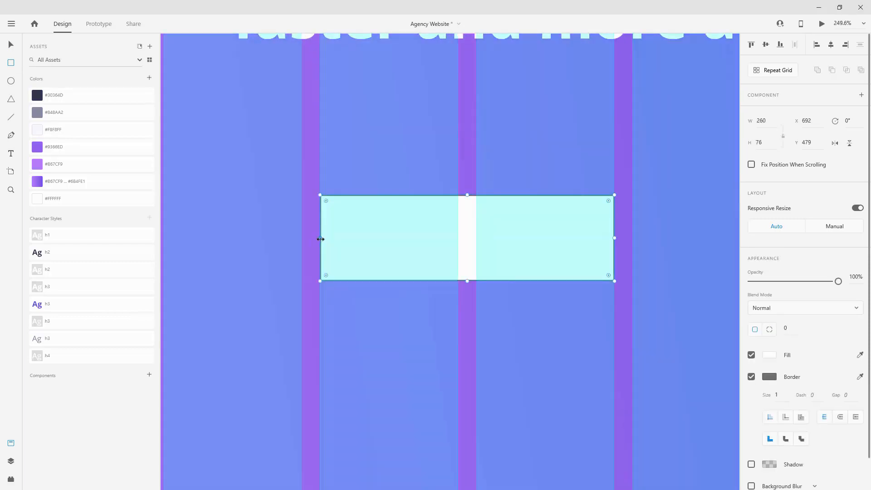
{"action": "scroll", "coordinate": [488, 245], "scroll_direction": "down", "scroll_amount": 4}
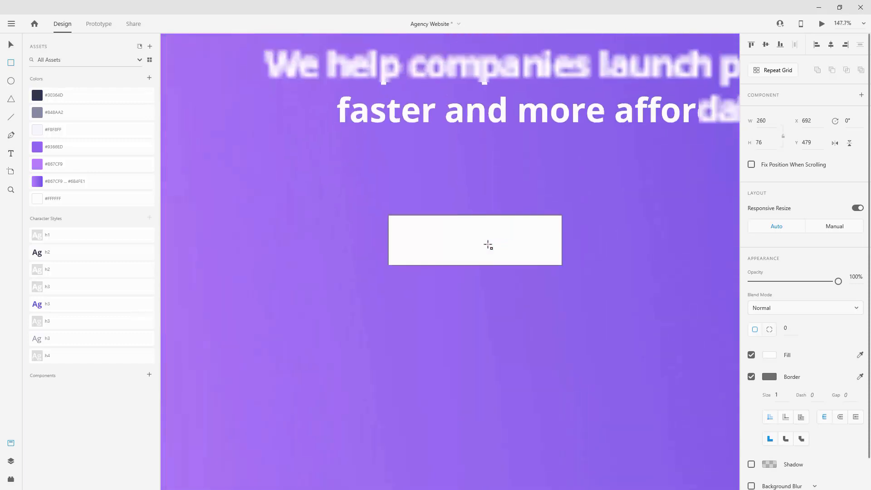
{"action": "key", "text": "ctrl+shift+apostrophe"}
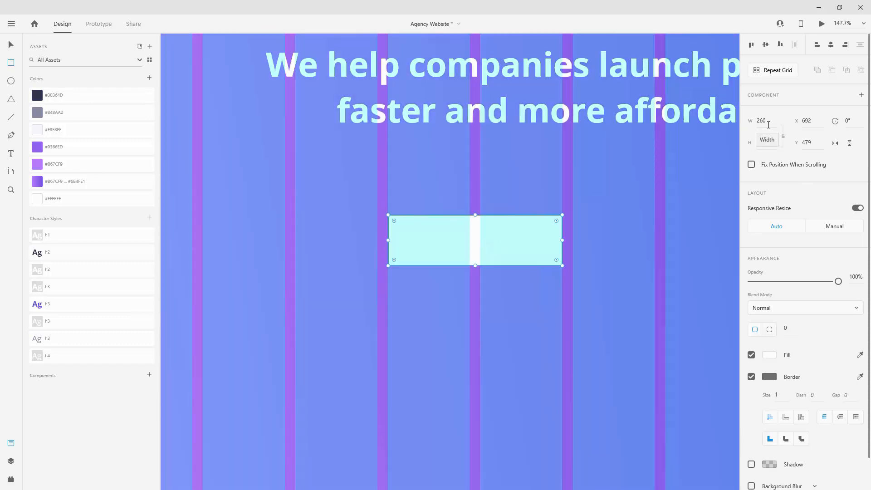
Step: Set the rectangle's height to 90 and its corner radius to 10
{"action": "left_click", "coordinate": [764, 143]}
{"action": "key", "text": "Return"}
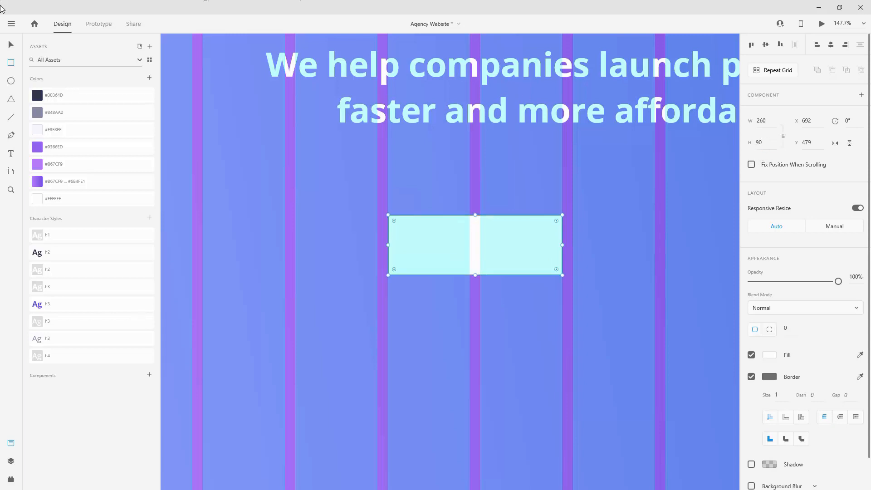
{"action": "left_click", "coordinate": [788, 330]}
{"action": "type", "text": "10"}
{"action": "key", "text": "Return"}
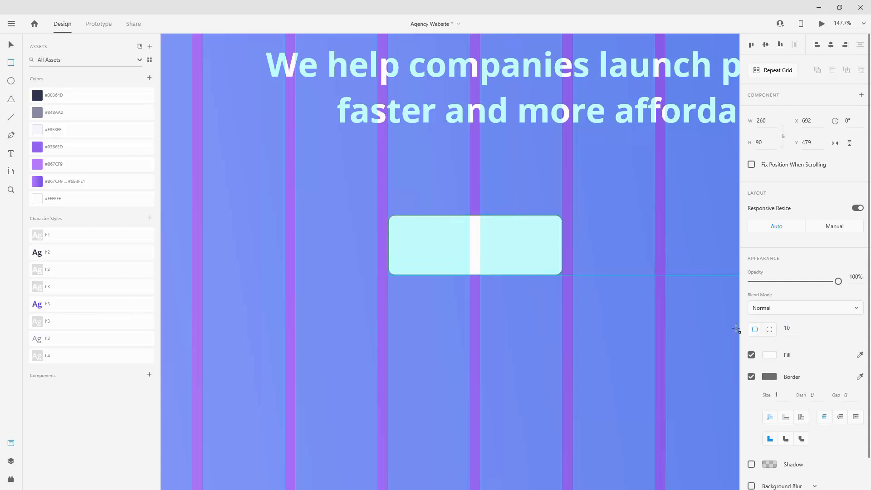
Step: Move the rounded rectangle horizontally to the artboard's centre at X 830
{"action": "left_click", "coordinate": [11, 45]}
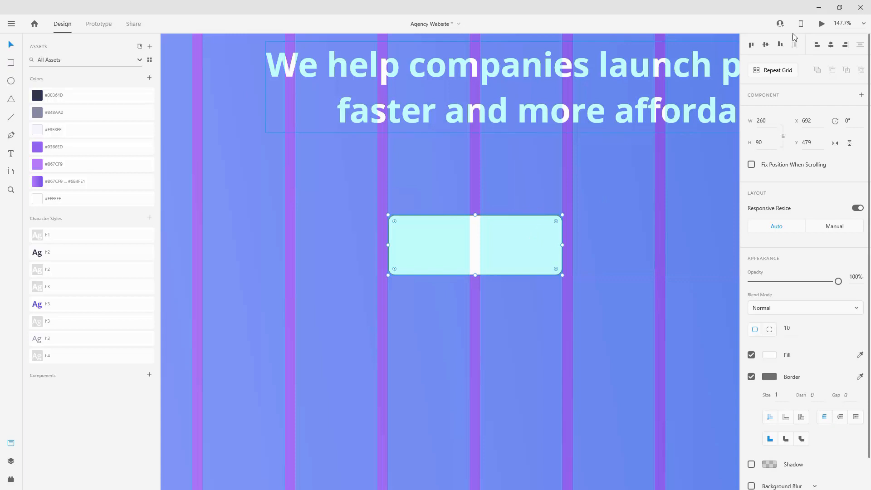
{"action": "left_click_drag", "start_coordinate": [532, 239], "coordinate": [624, 239]}
{"action": "scroll", "coordinate": [341, 170], "scroll_direction": "down", "scroll_amount": 3}
{"action": "scroll", "coordinate": [339, 168], "scroll_direction": "down", "scroll_amount": 3}
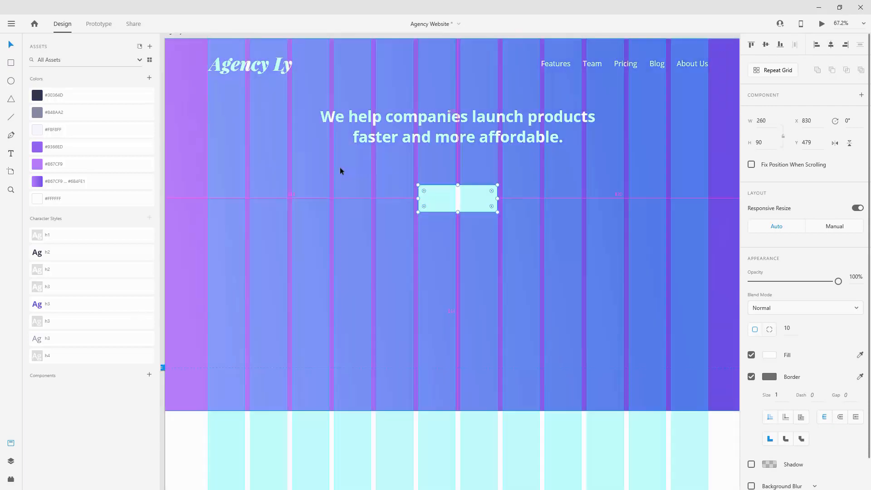
{"action": "scroll", "coordinate": [453, 160], "scroll_direction": "up", "scroll_amount": 2}
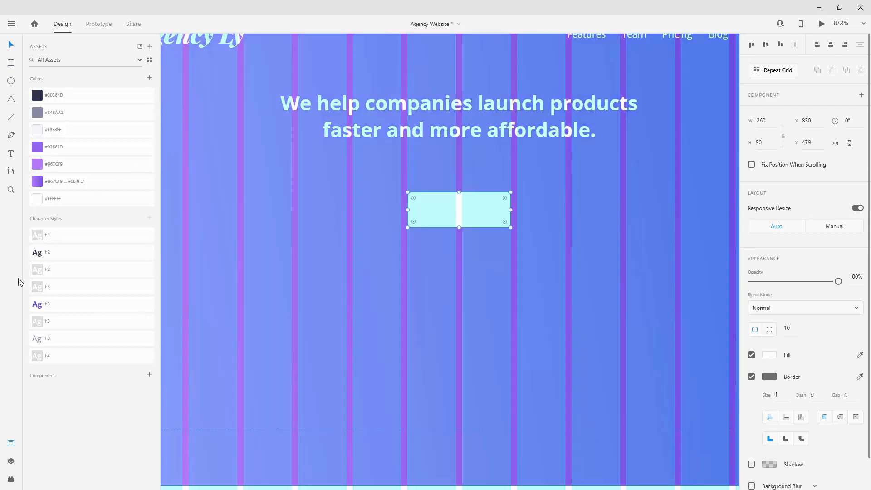
Step: Add the text "Contact Us" on the rounded rectangle and colour it with the saved purple #9366ED
{"action": "left_click", "coordinate": [9, 153]}
{"action": "left_click", "coordinate": [434, 208]}
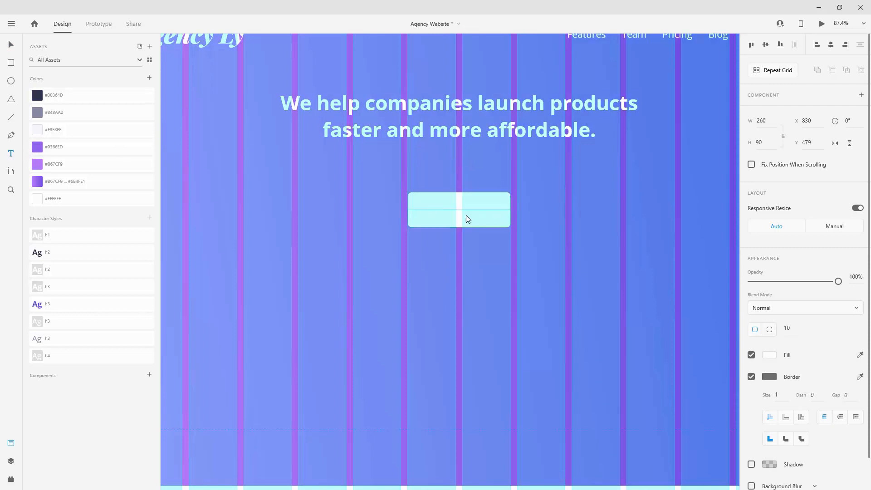
{"action": "type", "text": "Contact U"}
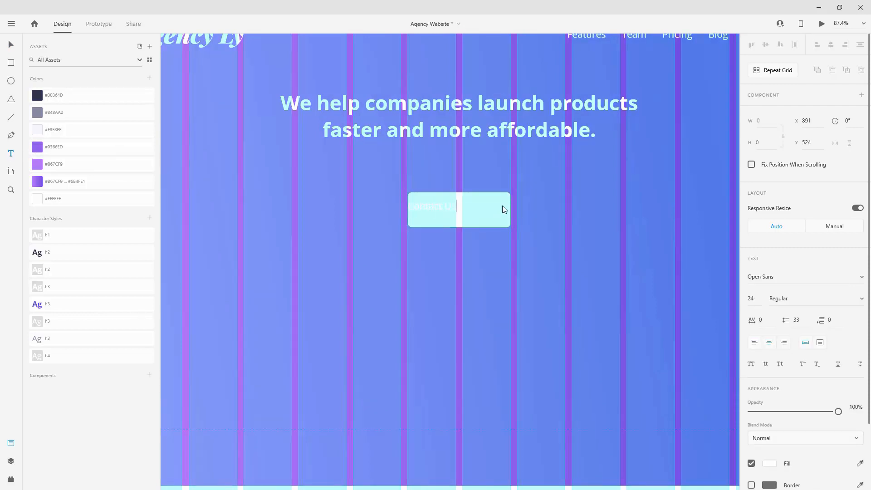
{"action": "type", "text": "s"}
{"action": "key", "text": "ctrl+a"}
{"action": "left_click", "coordinate": [38, 154]}
{"action": "left_click", "coordinate": [10, 43]}
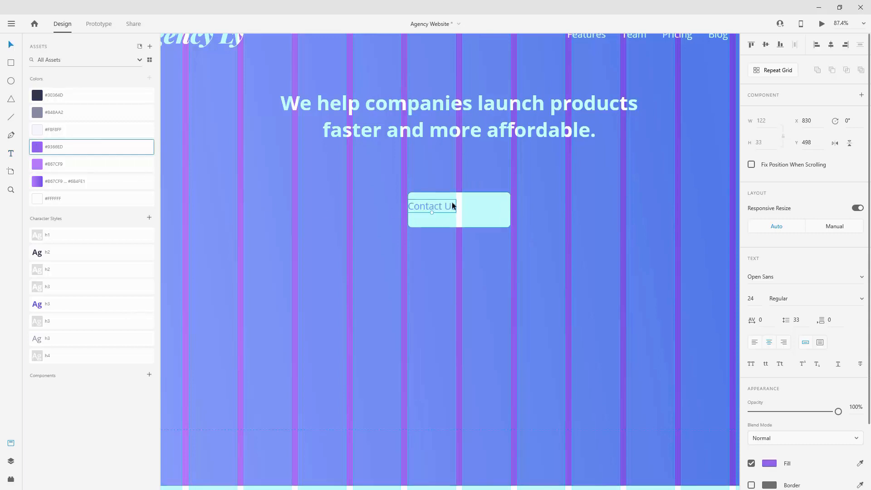
Step: Centre the Contact Us text on the rounded rectangle and apply the bold purple h3 character style
{"action": "left_click_drag", "start_coordinate": [459, 209], "coordinate": [478, 206]}
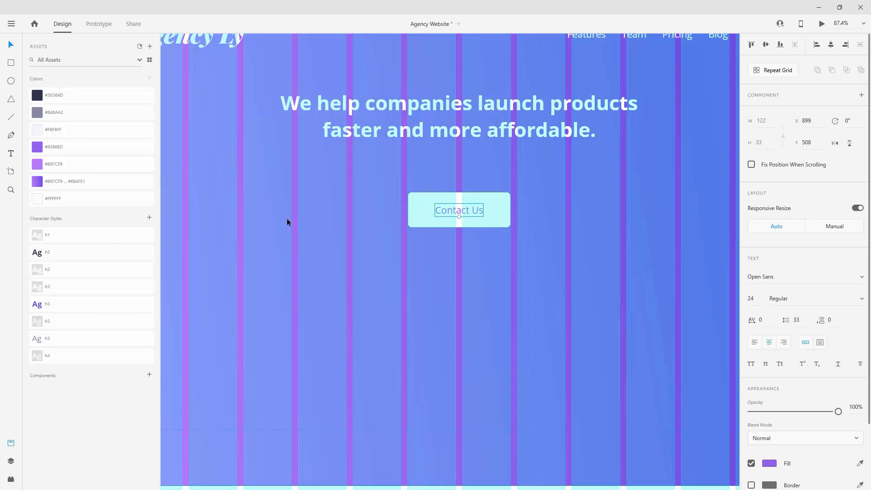
{"action": "left_click", "coordinate": [42, 308]}
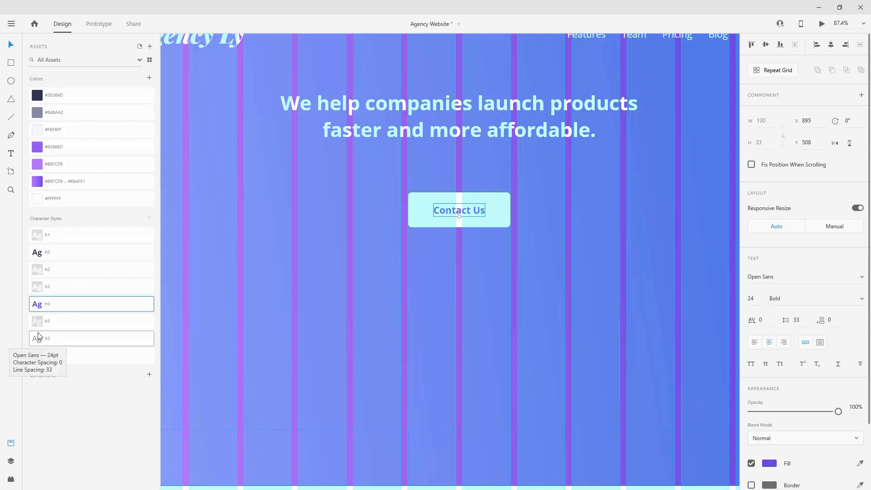
Step: Examine the font and colour settings of the bold purple h3 character style
{"action": "right_click", "coordinate": [45, 307]}
{"action": "left_click", "coordinate": [63, 327]}
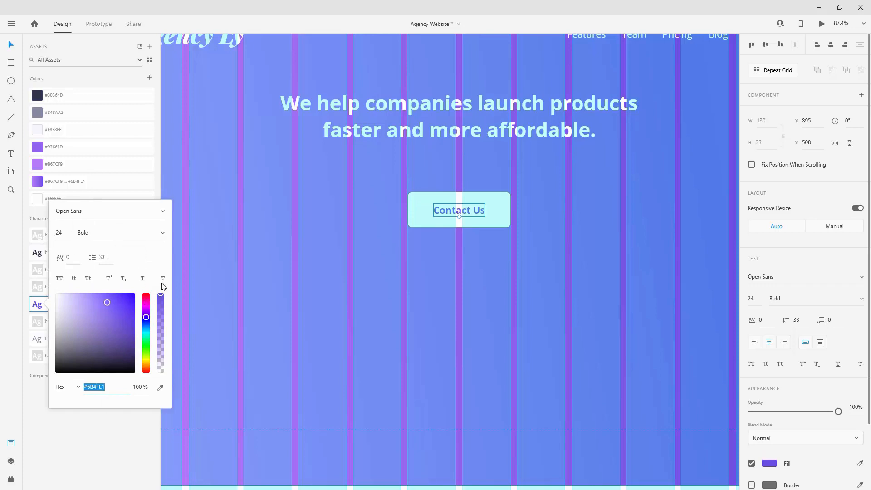
{"action": "left_click", "coordinate": [244, 306]}
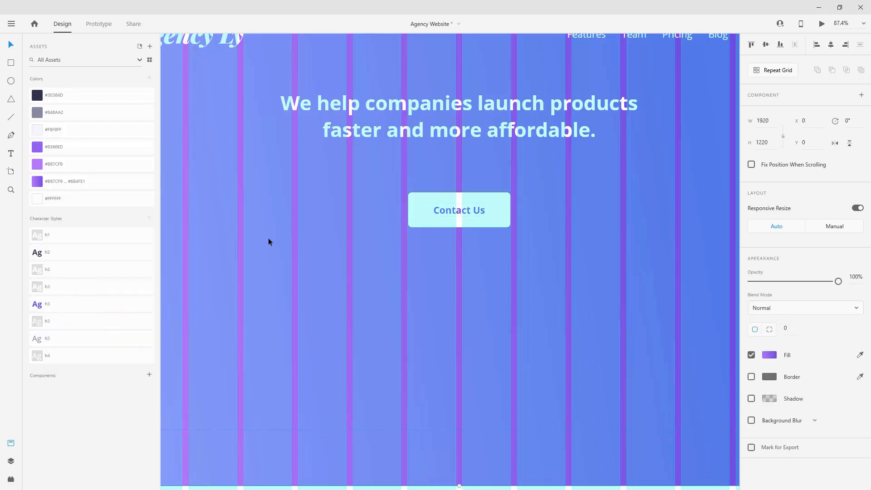
Step: Rename the rectangle layer behind the Contact Us text as contact_us_btn
{"action": "left_click", "coordinate": [469, 210]}
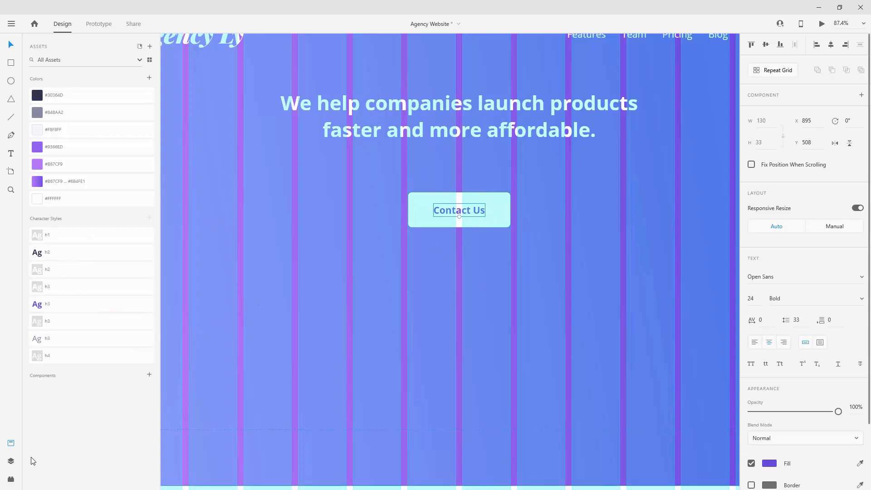
{"action": "left_click", "coordinate": [11, 461]}
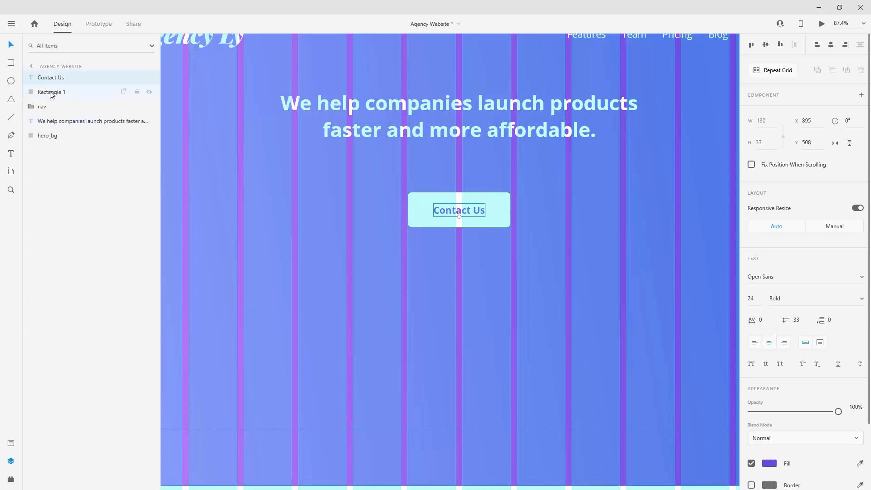
{"action": "double_click", "coordinate": [52, 93]}
{"action": "type", "text": "contact_"}
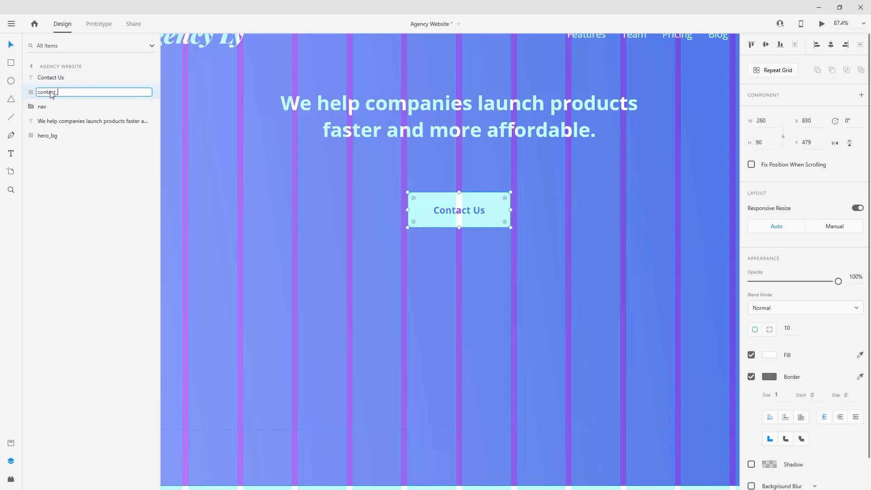
{"action": "type", "text": "us_btn"}
{"action": "key", "text": "Return"}
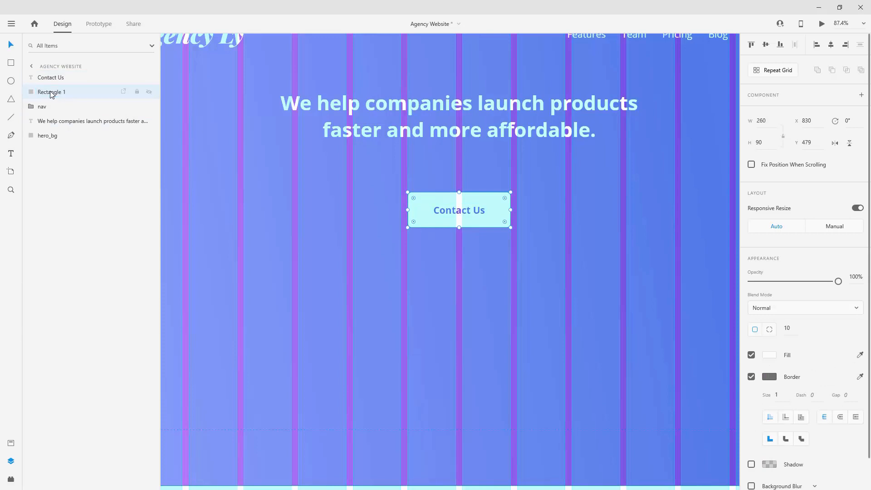
Step: Group the Contact Us text with its button rectangle and give the group the rectangle's name, contact_us_btn
{"action": "left_click", "coordinate": [61, 77], "text": "shift"}
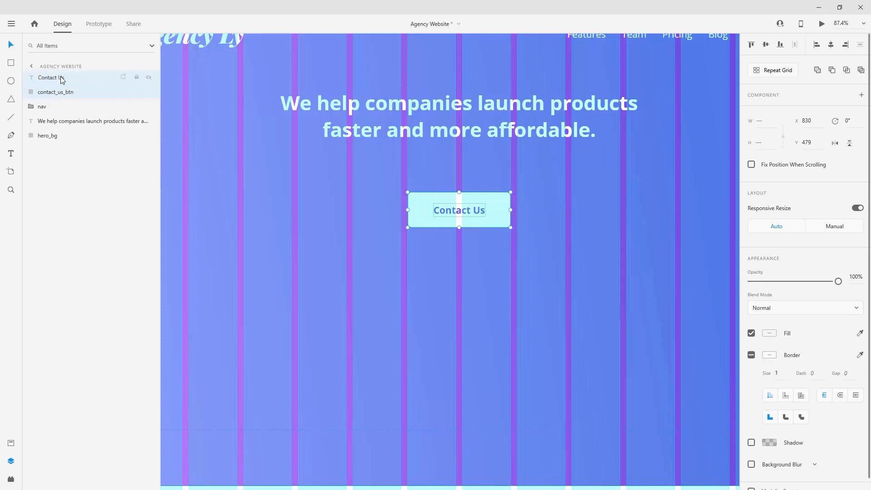
{"action": "key", "text": "ctrl+g"}
{"action": "double_click", "coordinate": [50, 78]}
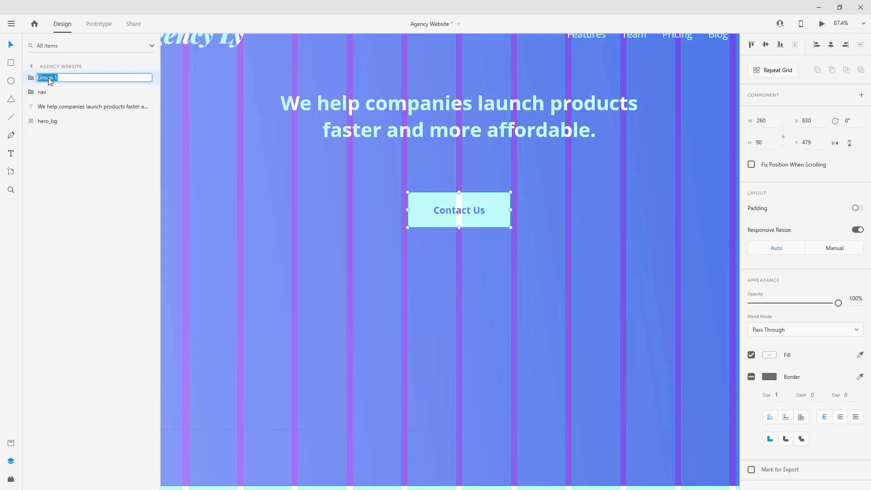
{"action": "left_click", "coordinate": [31, 78]}
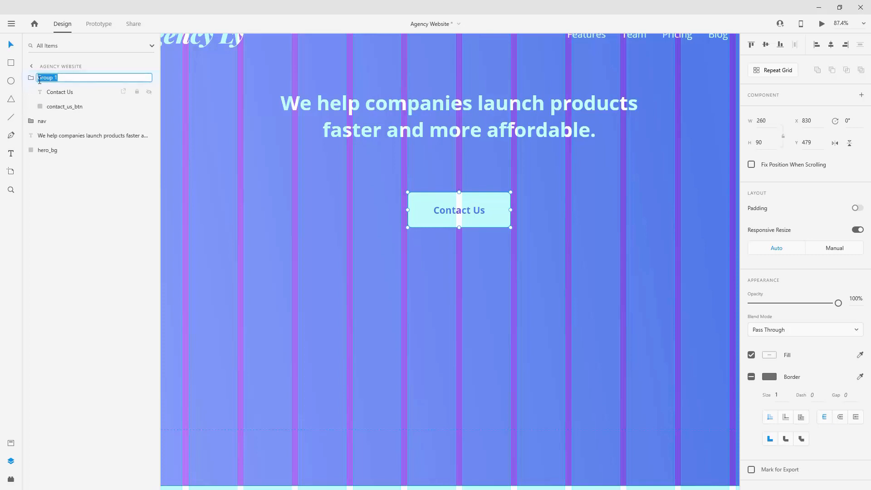
{"action": "double_click", "coordinate": [66, 108]}
{"action": "key", "text": "ctrl+c"}
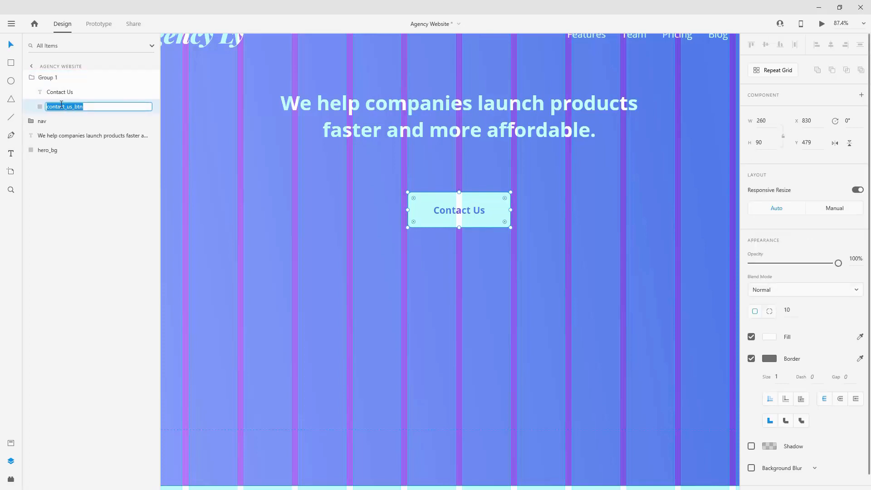
{"action": "left_click", "coordinate": [32, 78]}
{"action": "double_click", "coordinate": [54, 78]}
{"action": "key", "text": "ctrl+v"}
{"action": "key", "text": "Return"}
Step: Place the contact_us_btn group below the headline in the layer order and move the button up to Y 396
{"action": "left_click_drag", "start_coordinate": [53, 80], "coordinate": [51, 117]}
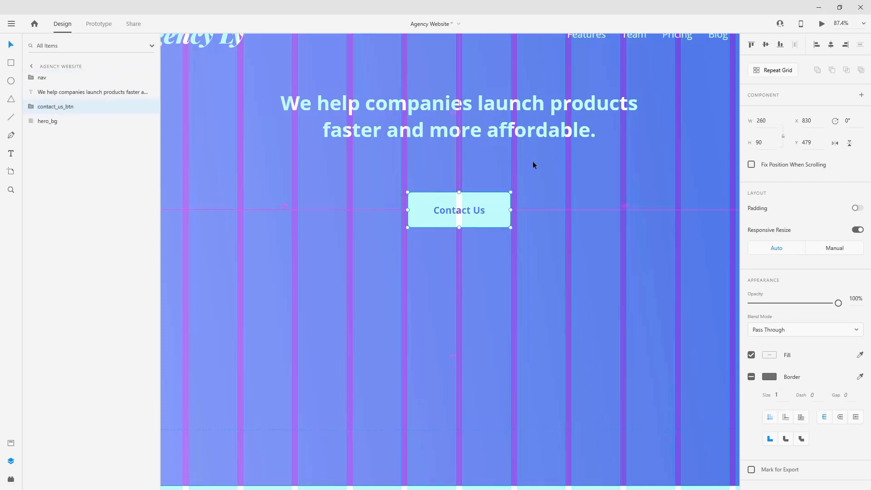
{"action": "scroll", "coordinate": [532, 161], "scroll_direction": "down", "scroll_amount": 2}
{"action": "left_click_drag", "start_coordinate": [504, 192], "coordinate": [499, 167]}
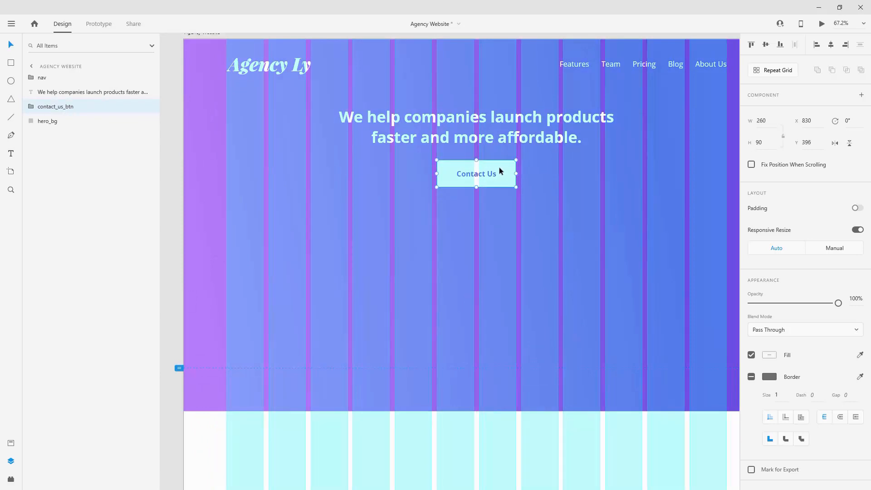
Step: Paste the laptop and iphone mockups below the button at X 380, Y 586, and place their layers directly above hero_bg
{"action": "scroll", "coordinate": [505, 199], "scroll_direction": "down", "scroll_amount": 2}
{"action": "key", "text": "ctrl+shift+apostrophe"}
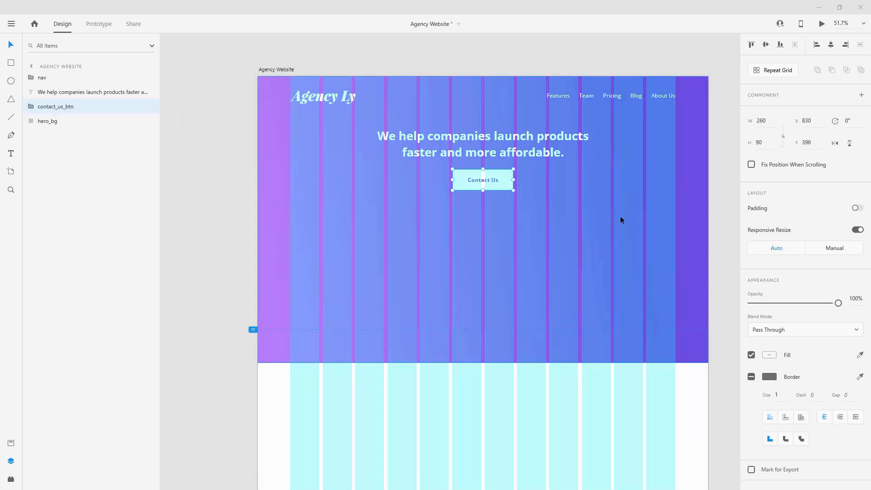
{"action": "left_click", "coordinate": [593, 230]}
{"action": "key", "text": "ctrl+v"}
{"action": "mouse_move", "coordinate": [547, 235]}
{"action": "left_mouse_down"}
{"action": "mouse_move", "coordinate": [546, 219]}
{"action": "mouse_move", "coordinate": [547, 230]}
{"action": "left_mouse_up"}
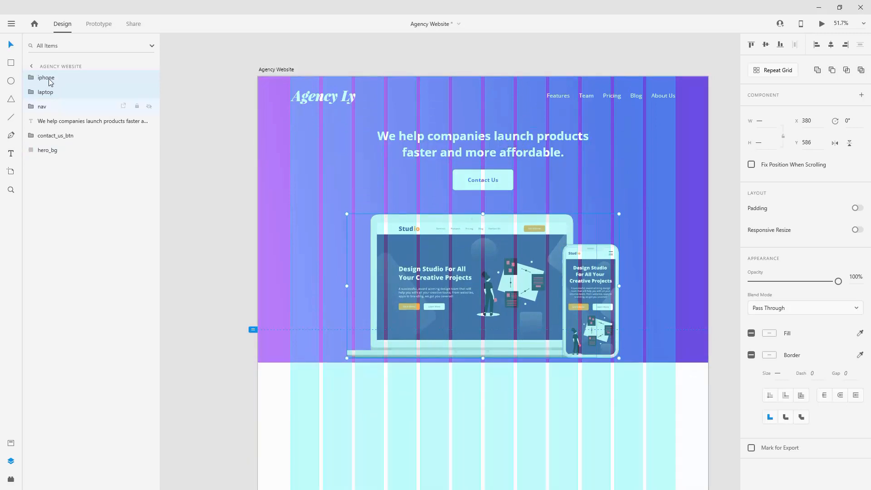
{"action": "left_click_drag", "start_coordinate": [53, 80], "coordinate": [60, 143]}
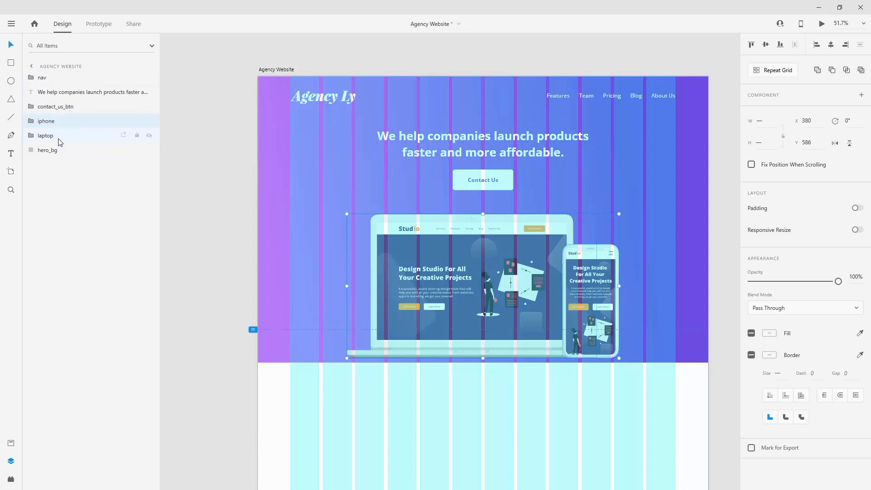
Step: Try to reorder the iphone layer beneath the laptop layer
{"action": "left_click", "coordinate": [61, 123]}
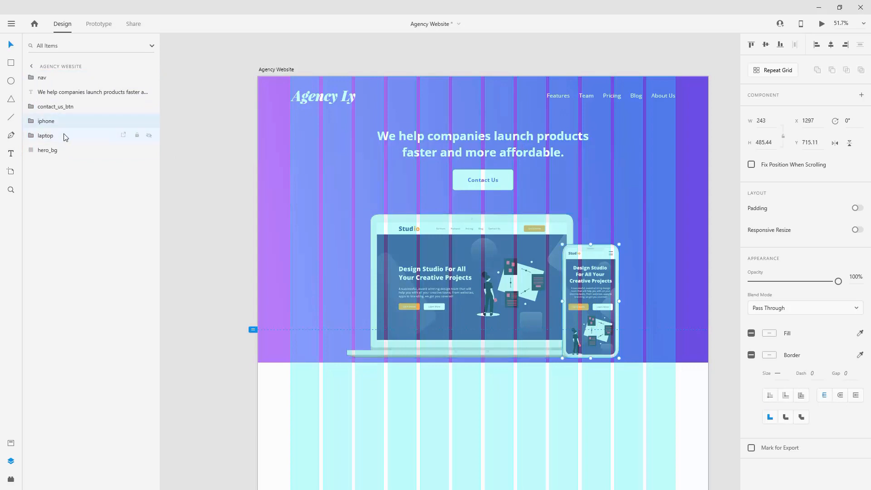
{"action": "left_click_drag", "start_coordinate": [63, 124], "coordinate": [64, 143]}
{"action": "key", "text": "ctrl+z"}
Step: Set the height of the hero_bg rectangle to 1058
{"action": "left_click", "coordinate": [55, 150]}
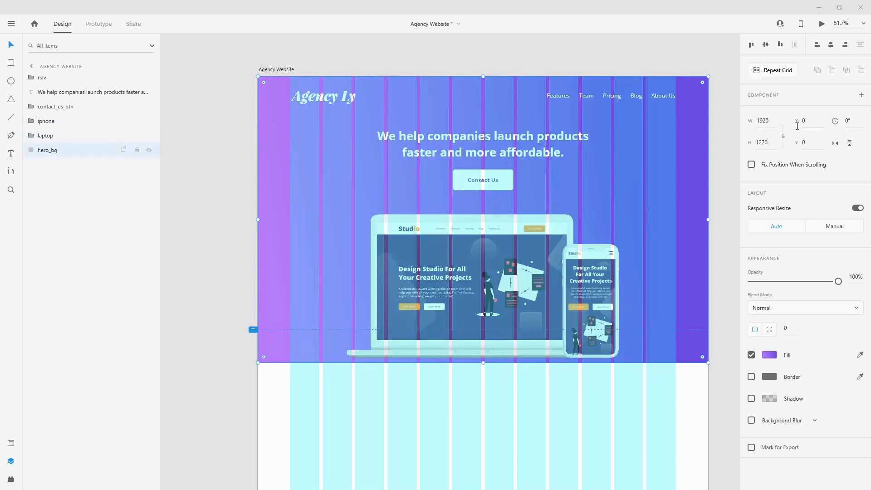
{"action": "left_click", "coordinate": [765, 142]}
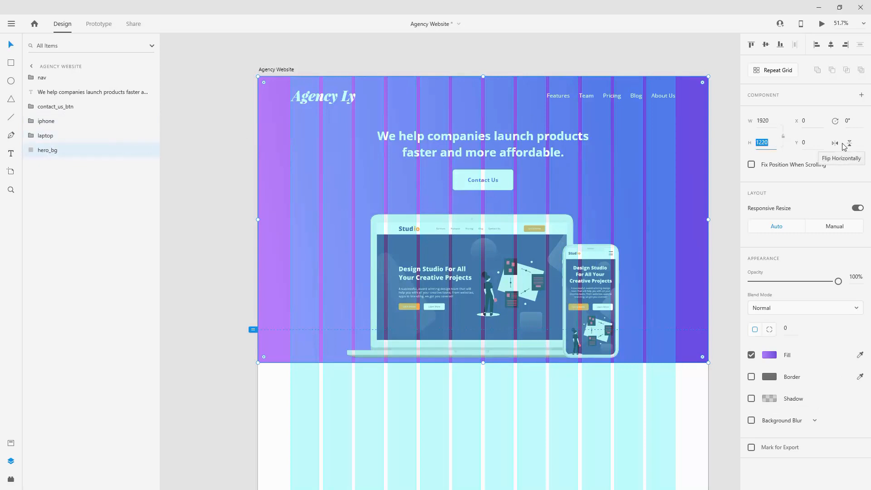
{"action": "type", "text": "10"}
{"action": "key", "text": "Return"}
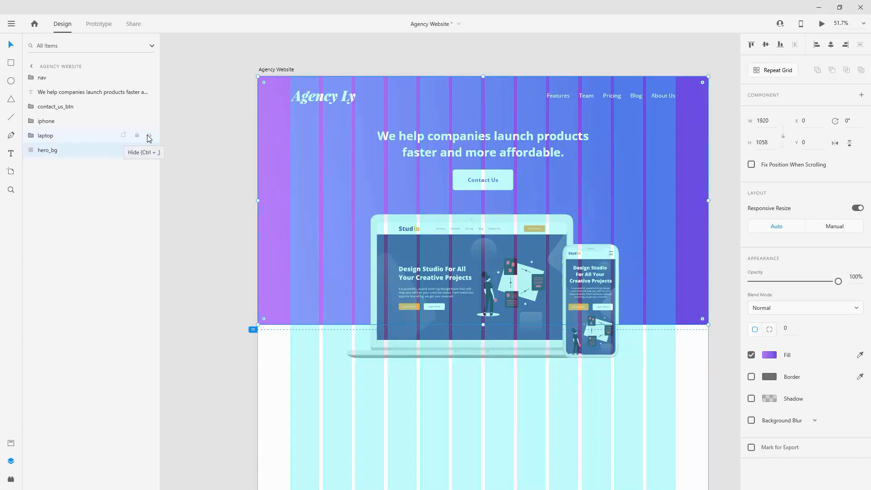
Step: Hide the laptop and iphone layers and open the hero_bg shape for path editing
{"action": "left_click", "coordinate": [149, 136]}
{"action": "left_click", "coordinate": [149, 121]}
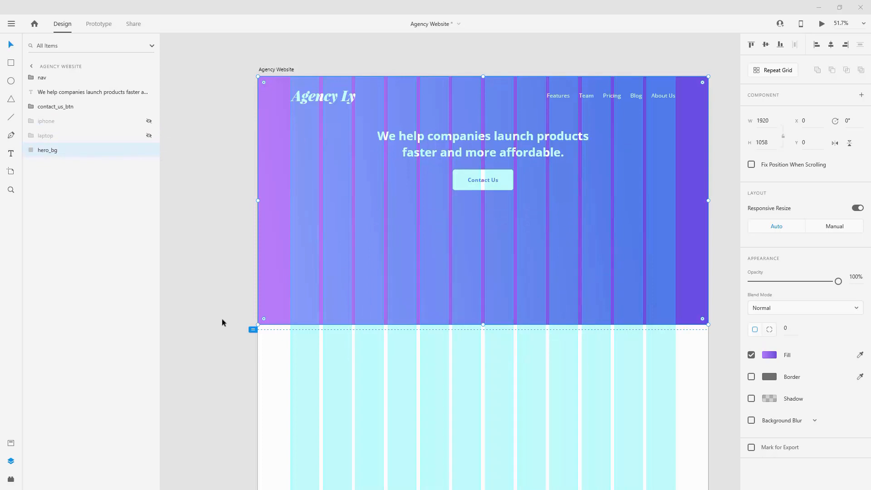
{"action": "double_click", "coordinate": [277, 304]}
{"action": "left_click", "coordinate": [258, 325]}
{"action": "double_click", "coordinate": [257, 325]}
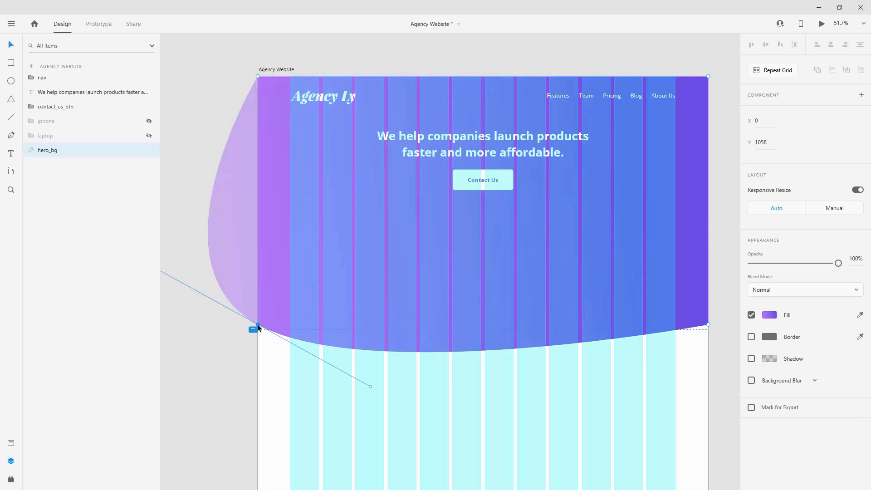
{"action": "double_click", "coordinate": [258, 325]}
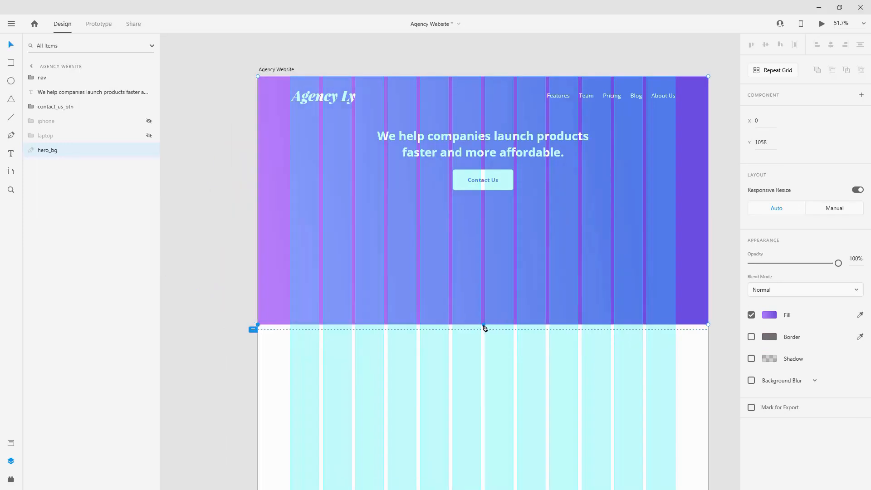
{"action": "double_click", "coordinate": [258, 325]}
{"action": "double_click", "coordinate": [258, 324]}
Step: Curve hero_bg's bottom edge around a new middle anchor point, raising its left corner to about Y 995 and its right corner to about Y 1019
{"action": "left_click", "coordinate": [483, 325]}
{"action": "left_click_drag", "start_coordinate": [258, 325], "coordinate": [258, 310]}
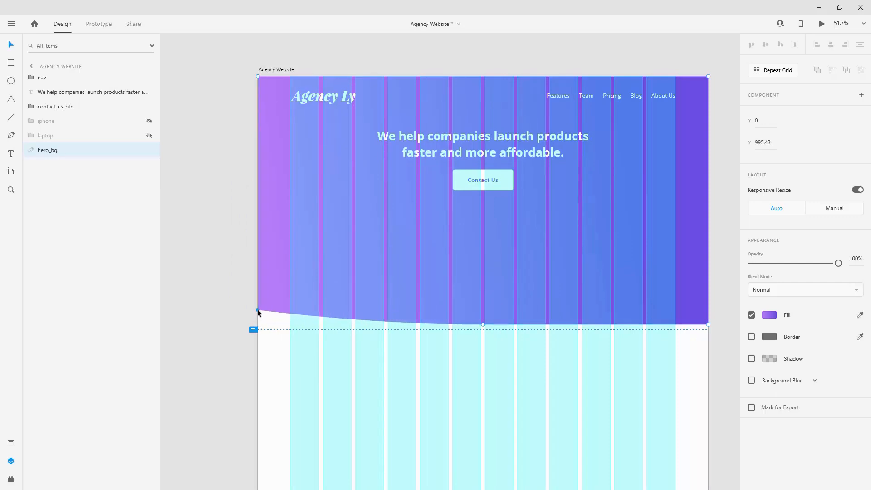
{"action": "left_click", "coordinate": [482, 325]}
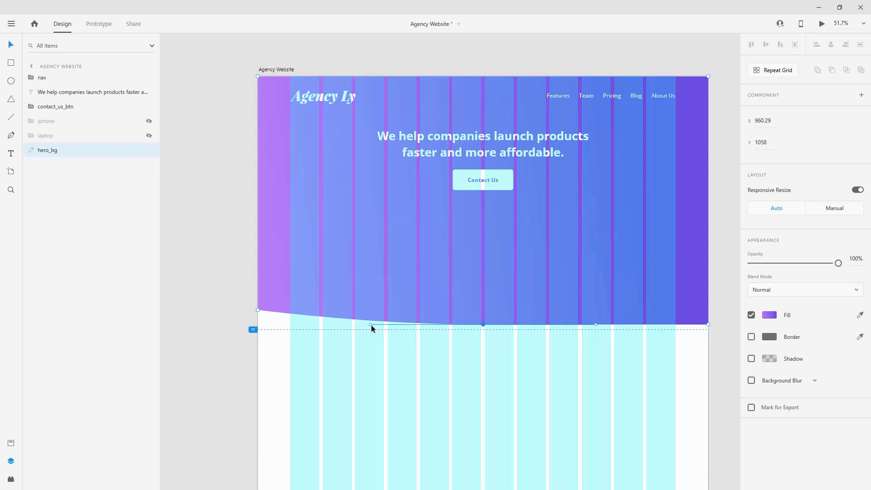
{"action": "left_click_drag", "start_coordinate": [371, 325], "coordinate": [386, 325]}
{"action": "left_click_drag", "start_coordinate": [708, 325], "coordinate": [707, 316]}
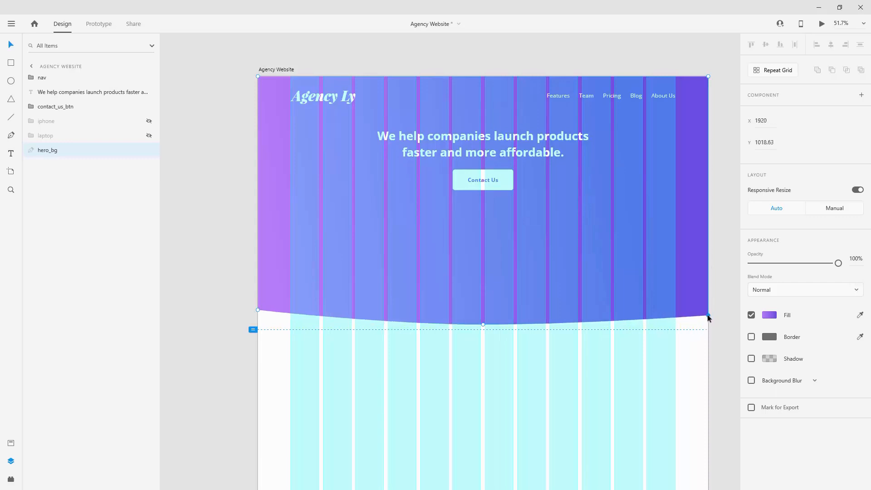
Step: Convert hero_bg's bottom-right corner to a smooth point and pull its lower handle in close to the corner
{"action": "double_click", "coordinate": [707, 315]}
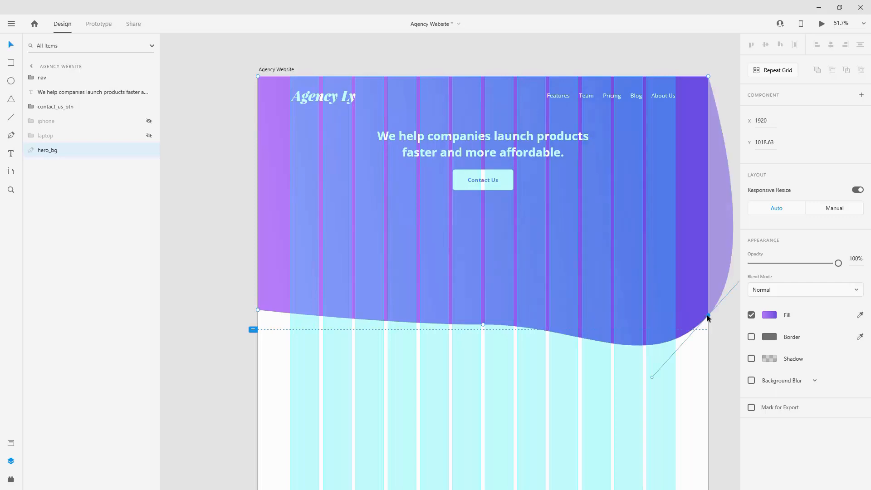
{"action": "left_click_drag", "start_coordinate": [652, 378], "coordinate": [707, 318]}
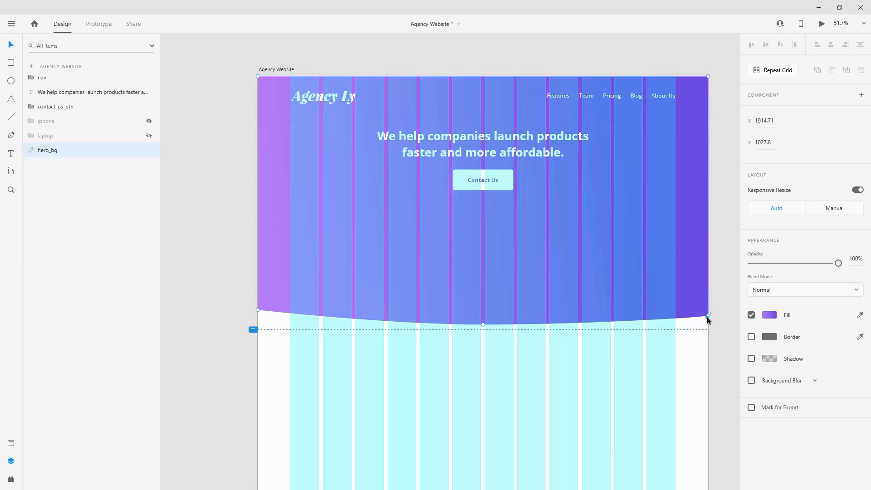
{"action": "left_click", "coordinate": [723, 329]}
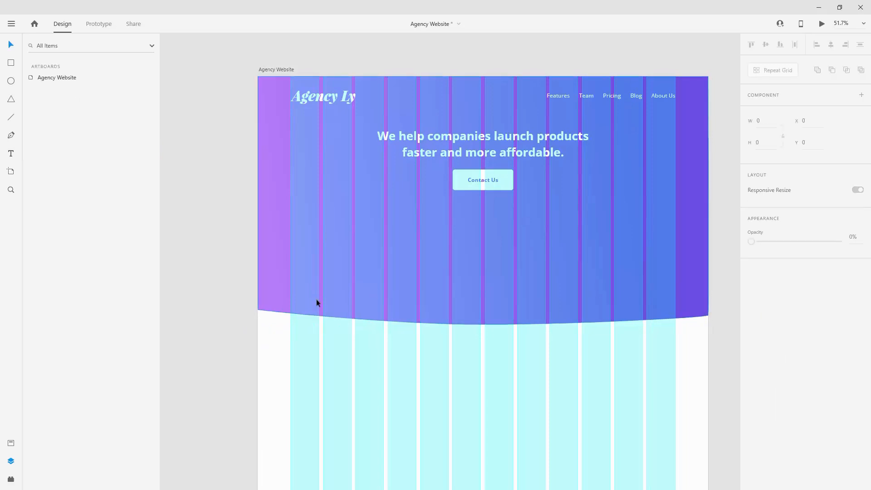
Step: Add smooth anchor points at about X 461 and X 1493 on hero_bg's bottom edge and adjust them into a gentle wave
{"action": "left_click", "coordinate": [352, 311]}
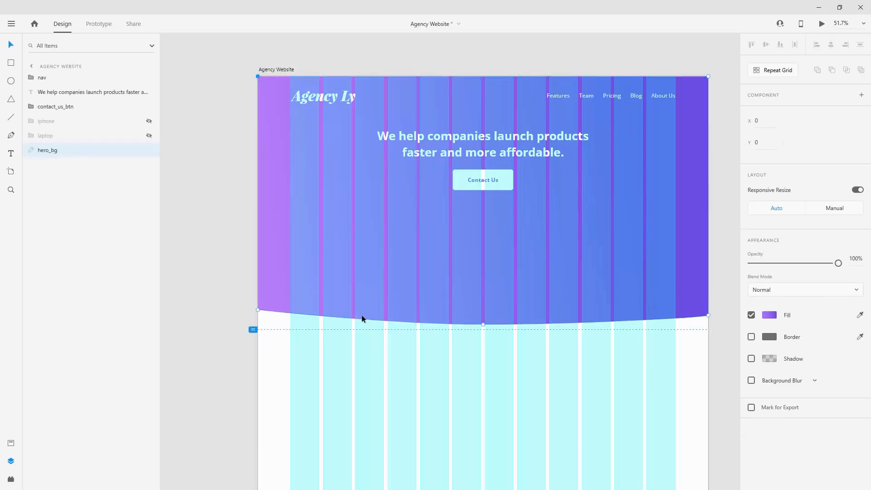
{"action": "left_click", "coordinate": [366, 320]}
{"action": "mouse_move", "coordinate": [306, 316]}
{"action": "left_mouse_down"}
{"action": "mouse_move", "coordinate": [306, 326]}
{"action": "mouse_move", "coordinate": [306, 315]}
{"action": "left_mouse_up"}
{"action": "double_click", "coordinate": [367, 320]}
{"action": "left_click_drag", "start_coordinate": [365, 320], "coordinate": [364, 347]}
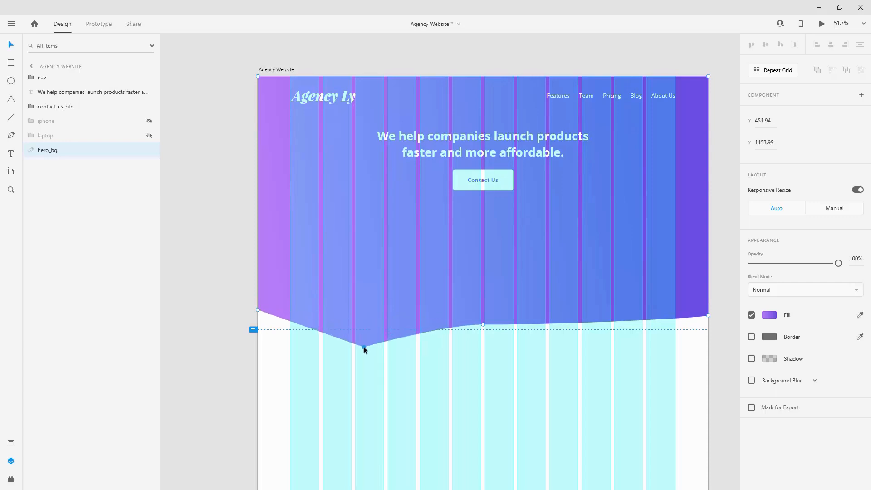
{"action": "key", "text": "ctrl+z"}
{"action": "double_click", "coordinate": [366, 320]}
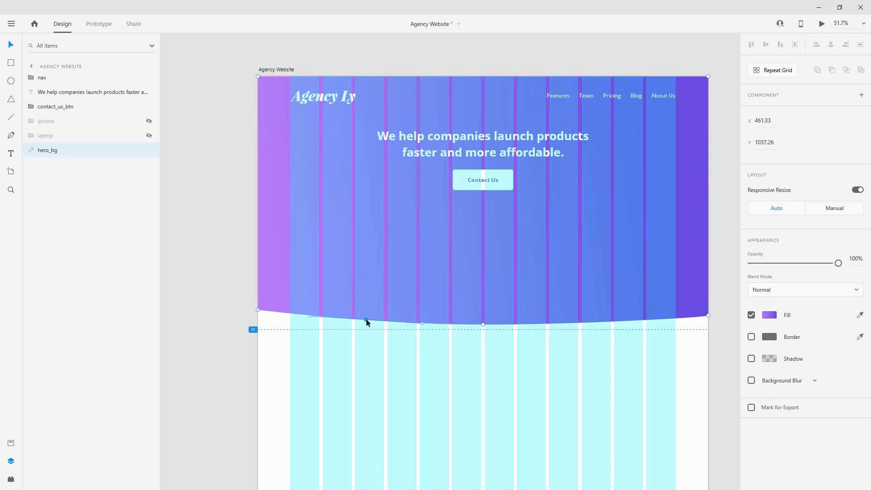
{"action": "mouse_move", "coordinate": [309, 315]}
{"action": "left_mouse_down"}
{"action": "mouse_move", "coordinate": [315, 337]}
{"action": "mouse_move", "coordinate": [357, 348]}
{"action": "mouse_move", "coordinate": [338, 308]}
{"action": "mouse_move", "coordinate": [318, 296]}
{"action": "mouse_move", "coordinate": [340, 312]}
{"action": "mouse_move", "coordinate": [327, 317]}
{"action": "mouse_move", "coordinate": [358, 318]}
{"action": "mouse_move", "coordinate": [320, 301]}
{"action": "mouse_move", "coordinate": [309, 313]}
{"action": "left_mouse_up"}
{"action": "left_click", "coordinate": [609, 324]}
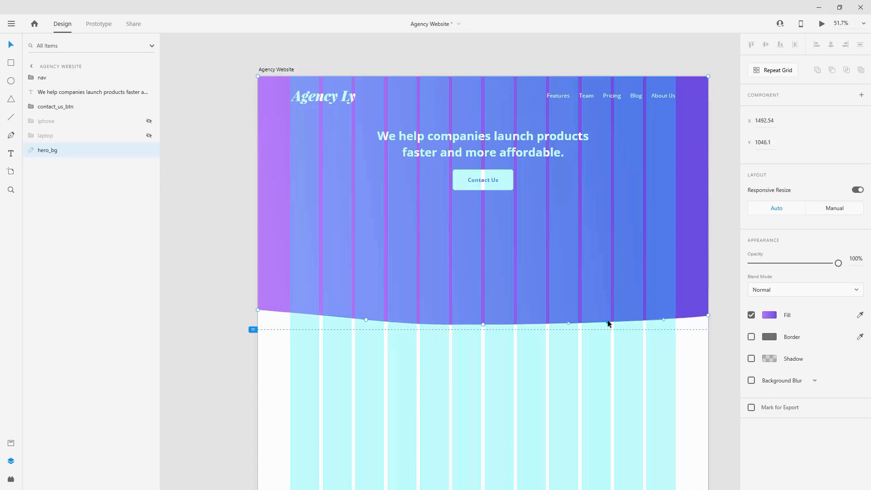
{"action": "left_click_drag", "start_coordinate": [609, 324], "coordinate": [585, 323]}
Step: Show the iphone and laptop layers again and deselect hero_bg
{"action": "left_click", "coordinate": [149, 121]}
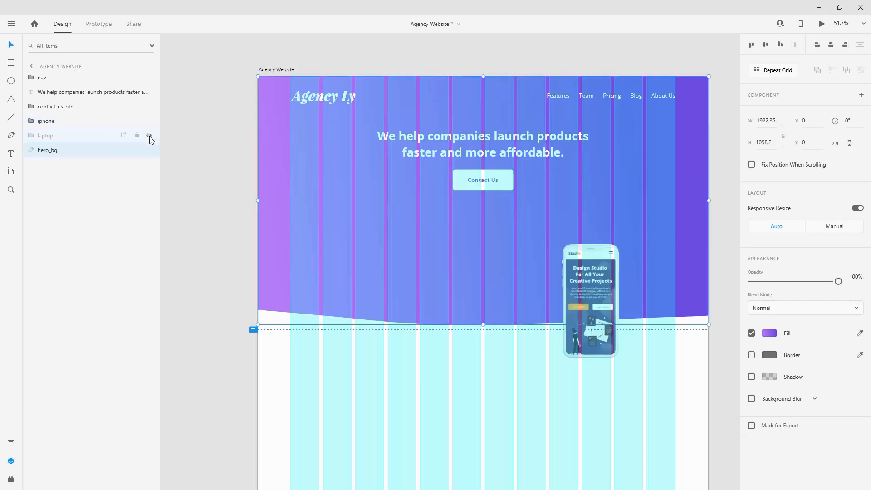
{"action": "left_click", "coordinate": [149, 135]}
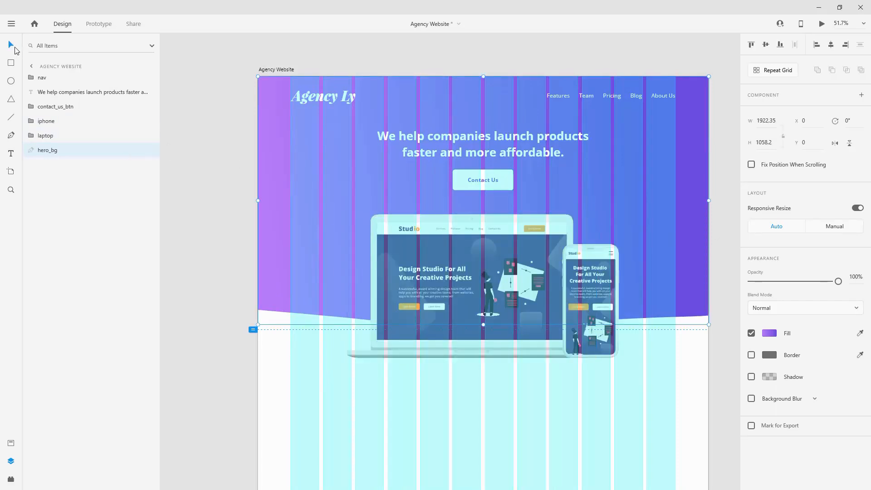
{"action": "left_click", "coordinate": [244, 158]}
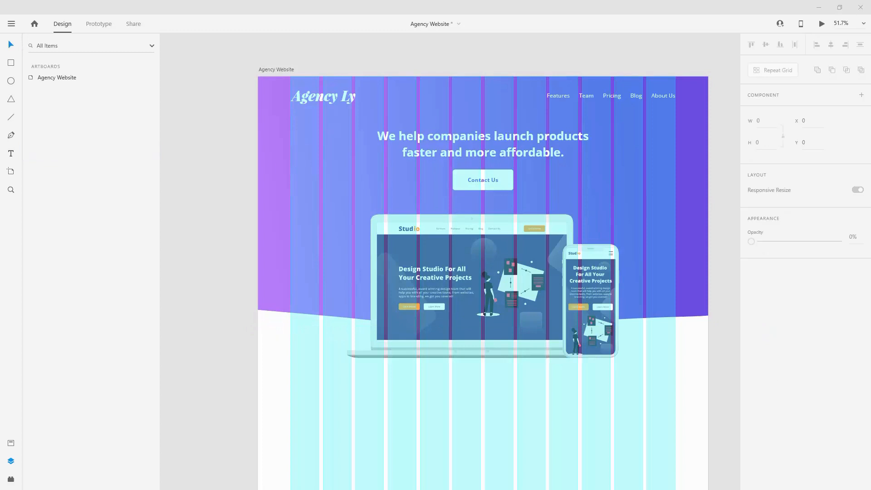
Step: Draw a circle about 191 px wide to the right of the headline, with no fill and a border size of 20
{"action": "left_click", "coordinate": [11, 81]}
{"action": "left_click_drag", "start_coordinate": [626, 144], "coordinate": [627, 148]}
{"action": "left_click_drag", "start_coordinate": [671, 182], "coordinate": [672, 188]}
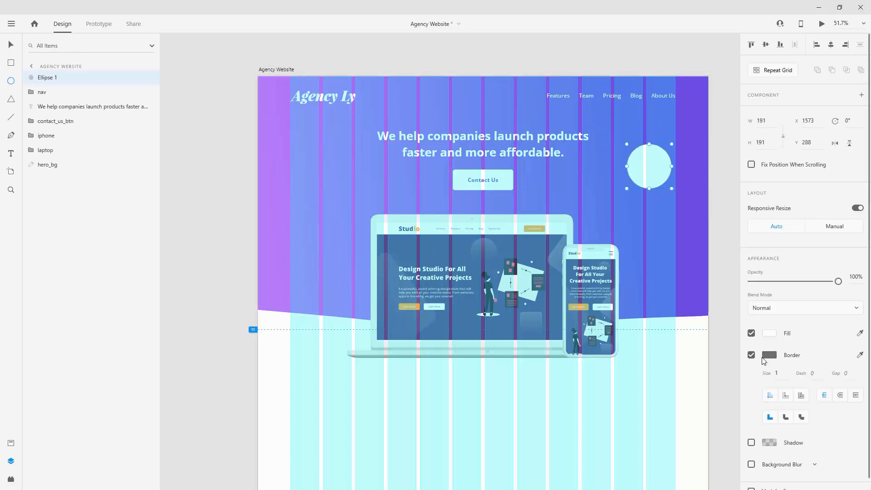
{"action": "left_click", "coordinate": [751, 334]}
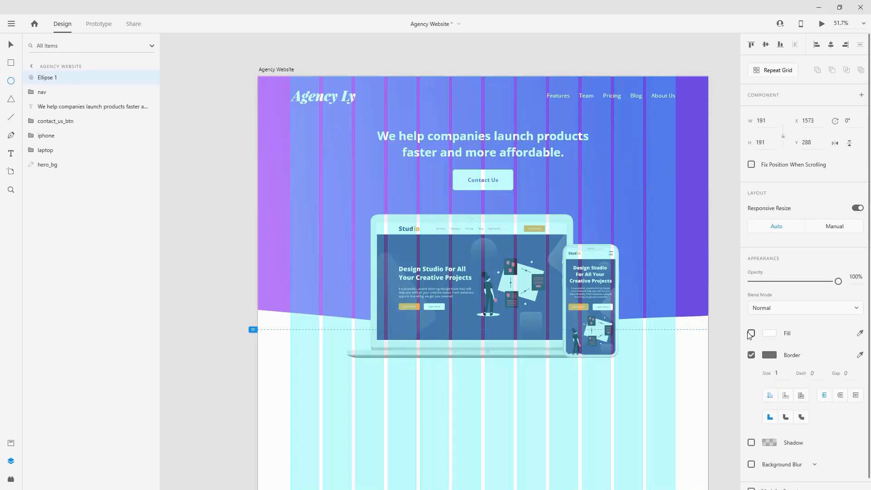
{"action": "left_click", "coordinate": [786, 374]}
{"action": "type", "text": "20"}
{"action": "key", "text": "Return"}
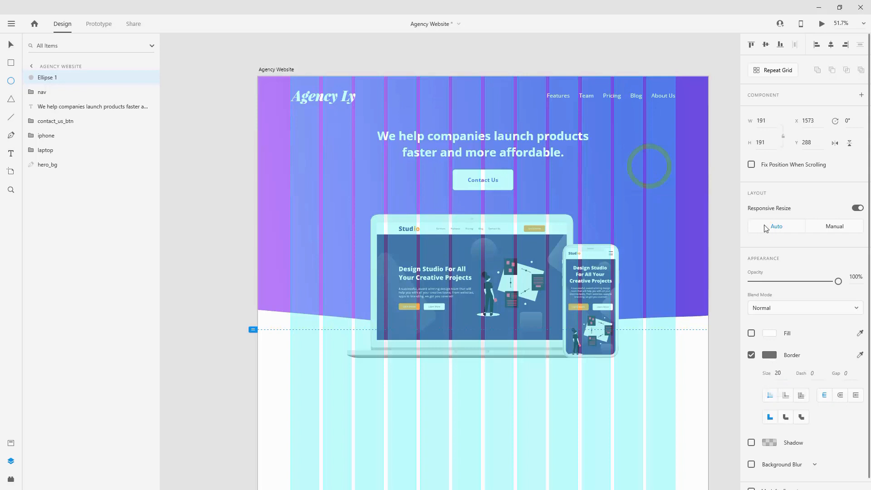
Step: Set the circle's width and height to 162
{"action": "left_click", "coordinate": [772, 124]}
{"action": "type", "text": "16"}
{"action": "key", "text": "Tab"}
{"action": "type", "text": "162"}
{"action": "key", "text": "Return"}
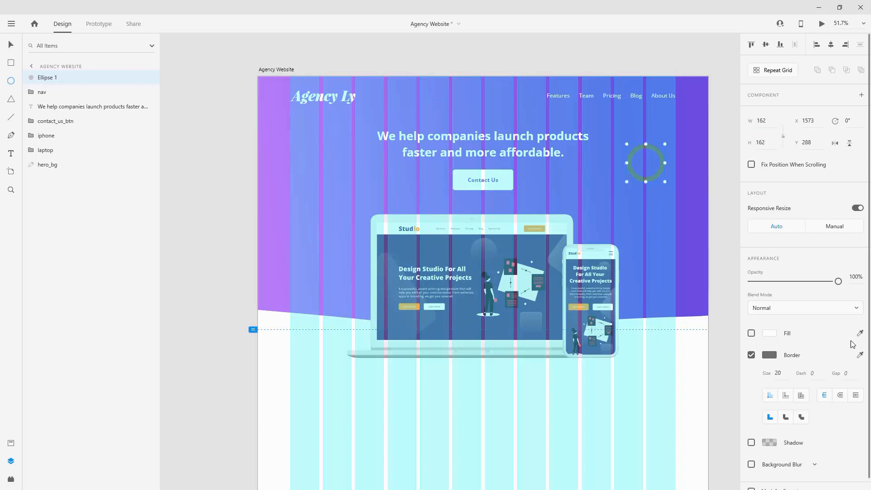
Step: Color the circle's border with the white #FFFFFF swatch from the document assets
{"action": "left_click", "coordinate": [860, 355]}
{"action": "left_click", "coordinate": [701, 360]}
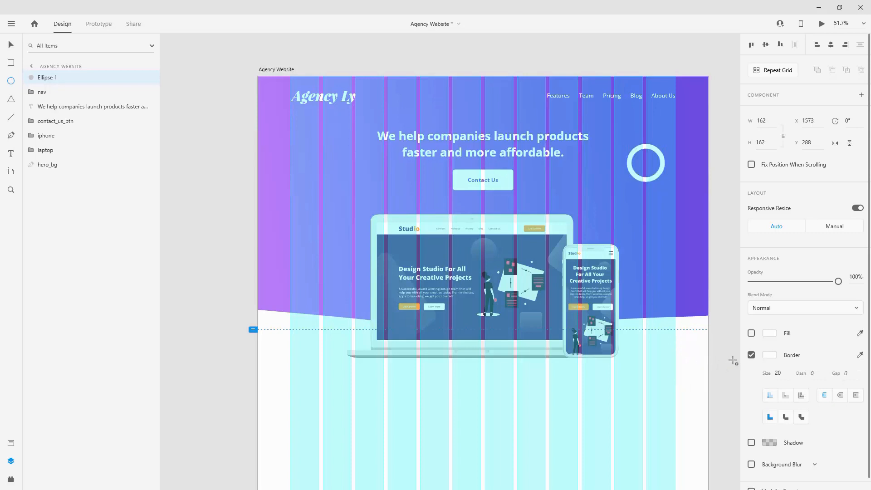
{"action": "left_click", "coordinate": [11, 443]}
{"action": "left_click", "coordinate": [860, 355]}
{"action": "left_click", "coordinate": [37, 198]}
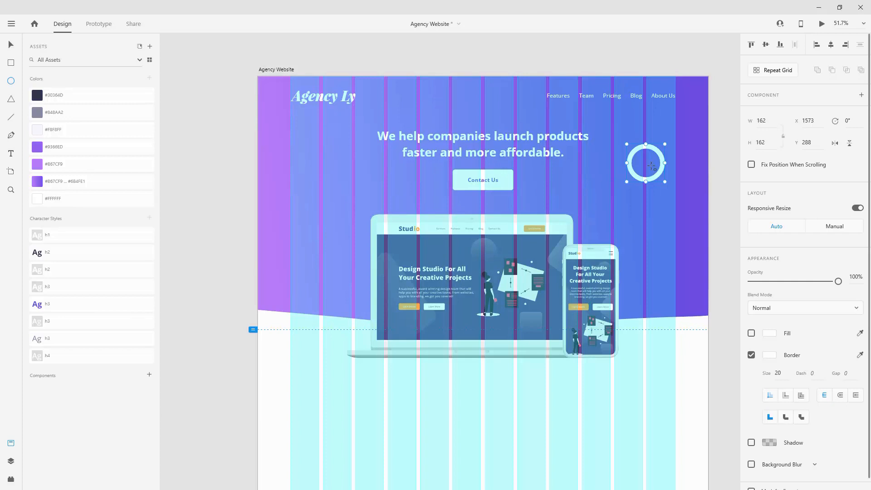
Step: Lower the circle's opacity to 20% and move it to X 1618, Y 255
{"action": "key", "text": "2"}
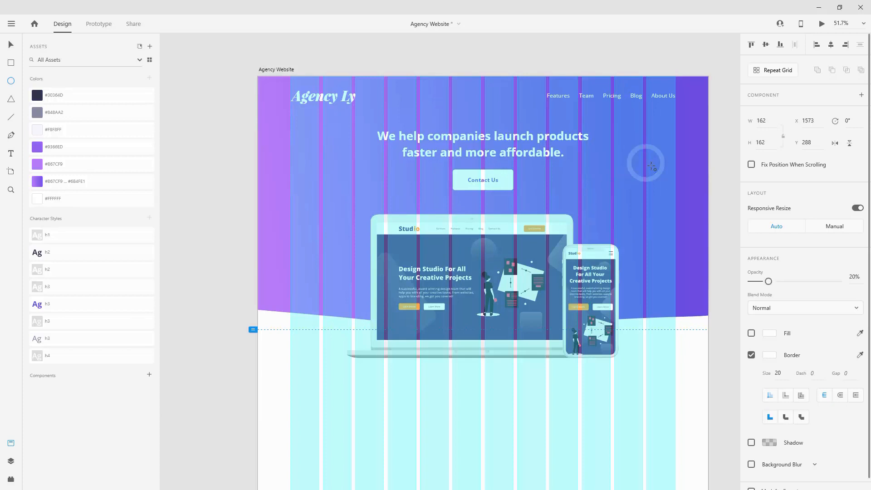
{"action": "left_click", "coordinate": [10, 45]}
{"action": "mouse_move", "coordinate": [660, 157]}
{"action": "left_mouse_down"}
{"action": "mouse_move", "coordinate": [667, 174]}
{"action": "mouse_move", "coordinate": [667, 149]}
{"action": "left_mouse_up"}
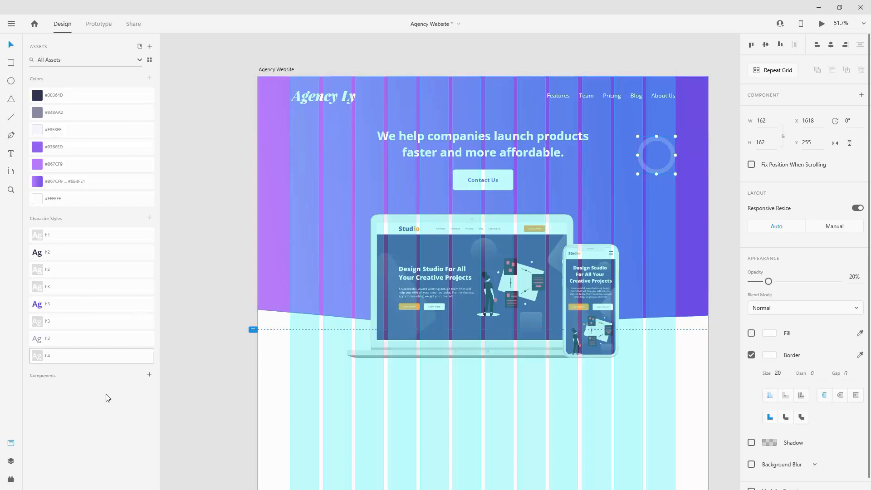
Step: Rename the ellipse layer as circle and place it directly above hero_bg in the layer order
{"action": "left_click", "coordinate": [11, 461]}
{"action": "double_click", "coordinate": [46, 79]}
{"action": "type", "text": "circle"}
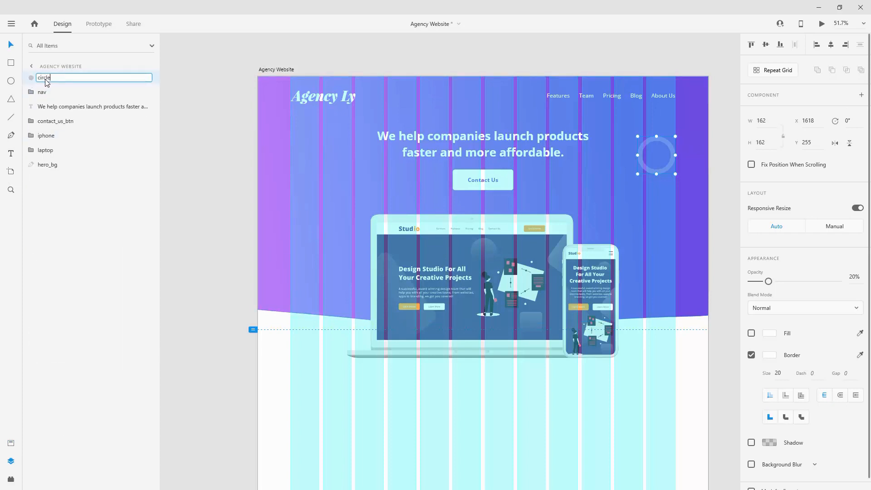
{"action": "key", "text": "Return"}
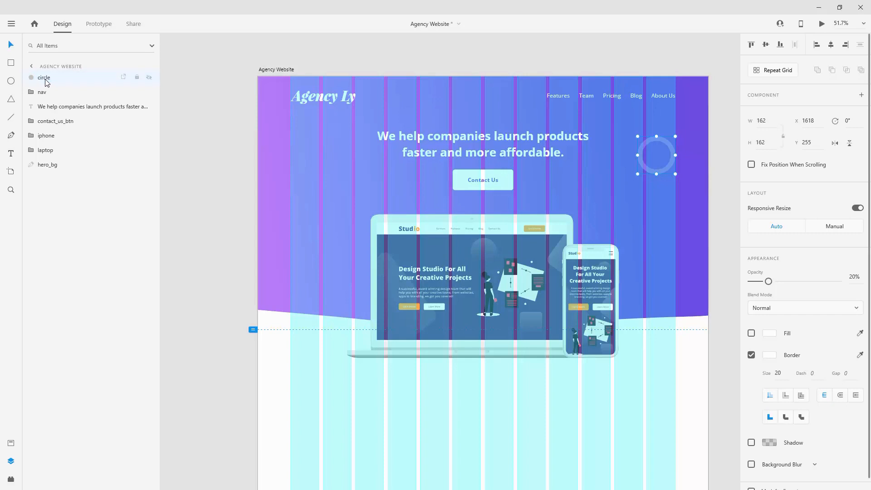
{"action": "left_click_drag", "start_coordinate": [47, 82], "coordinate": [48, 161]}
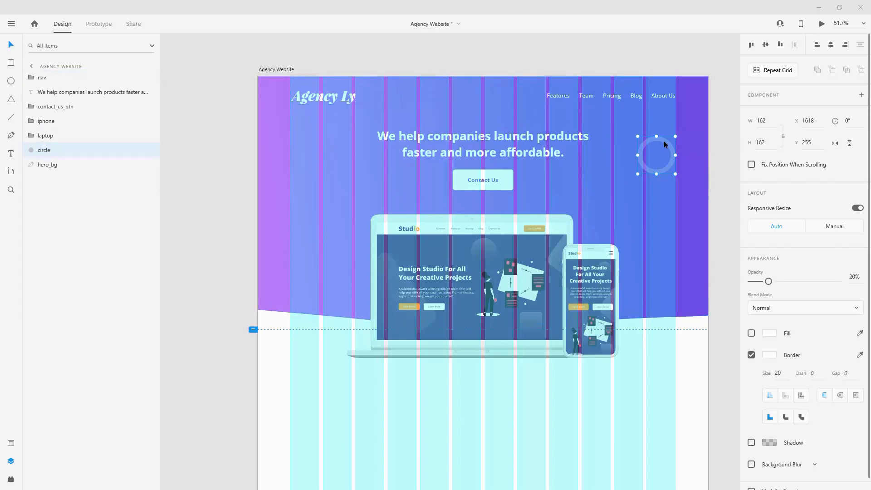
Step: Place a copy of the circle left of the headline at X 100, Y 324 and shrink it to about 47 px
{"action": "key", "text": "ctrl+d"}
{"action": "left_click_drag", "start_coordinate": [668, 143], "coordinate": [312, 159]}
{"action": "scroll", "coordinate": [270, 168], "scroll_direction": "up", "scroll_amount": 5}
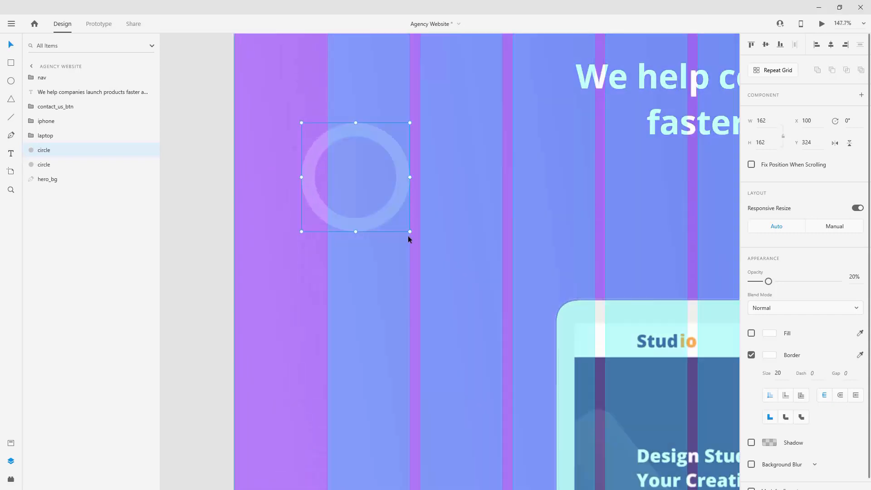
{"action": "left_click_drag", "start_coordinate": [409, 231], "coordinate": [332, 154]}
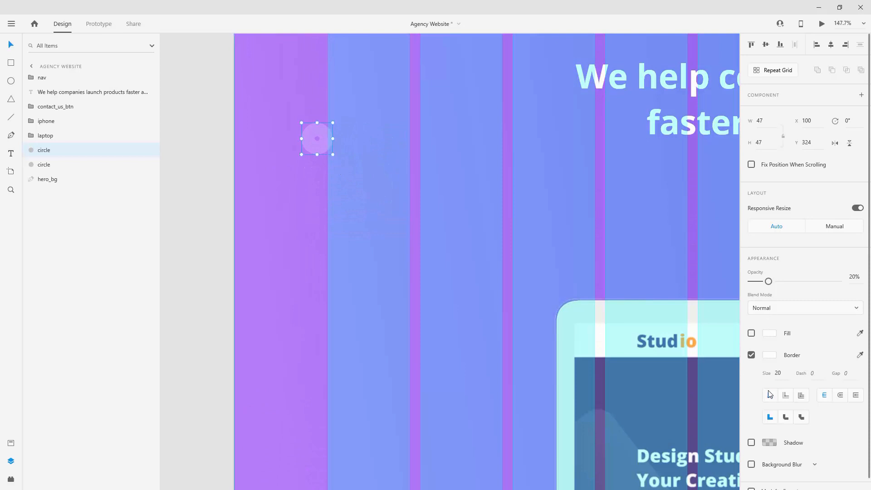
Step: Set the copied circle's border size to 2 and shrink it further to about 8 px wide
{"action": "left_click", "coordinate": [782, 373]}
{"action": "key", "text": "Return"}
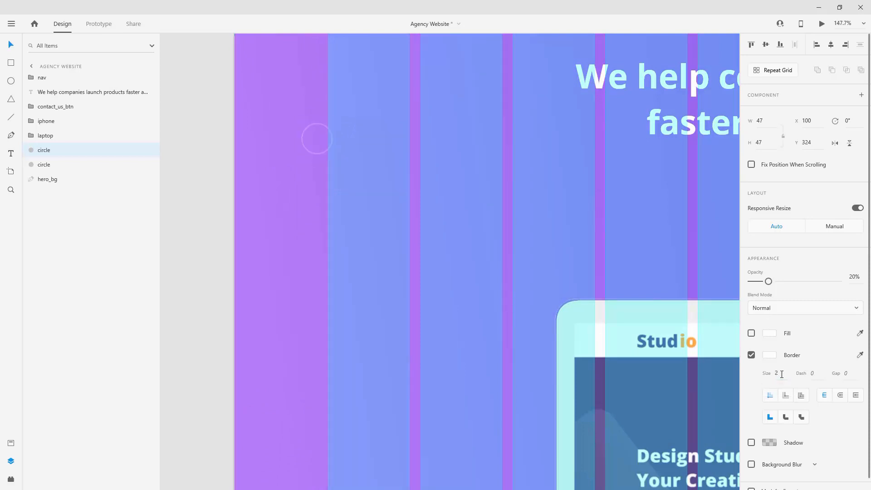
{"action": "scroll", "coordinate": [312, 112], "scroll_direction": "up", "scroll_amount": 5}
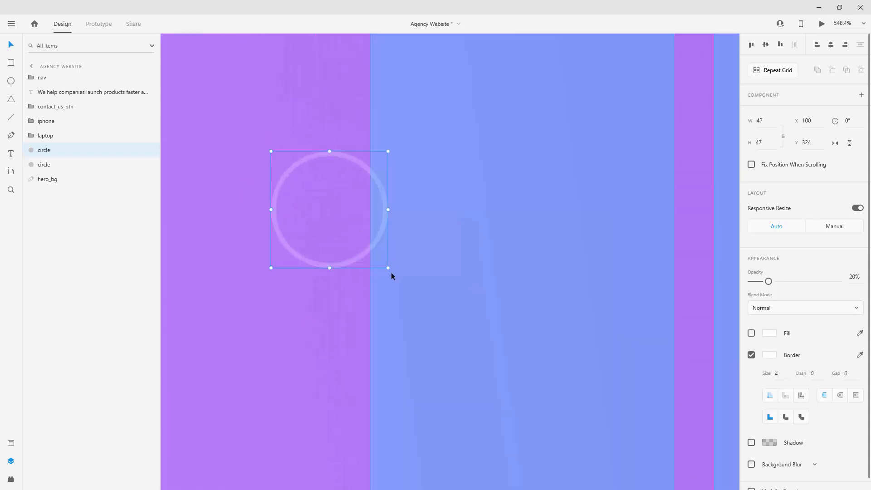
{"action": "left_click_drag", "start_coordinate": [389, 267], "coordinate": [292, 182]}
{"action": "scroll", "coordinate": [366, 177], "scroll_direction": "down", "scroll_amount": 7}
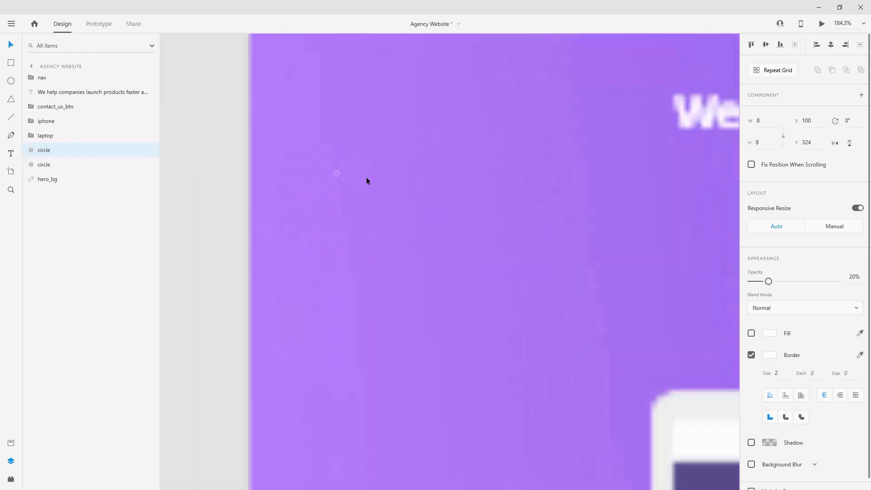
Step: Enlarge the small outlined circle beside the headline to about 15 px and set its border size to 3
{"action": "scroll", "coordinate": [366, 177], "scroll_direction": "up", "scroll_amount": 3}
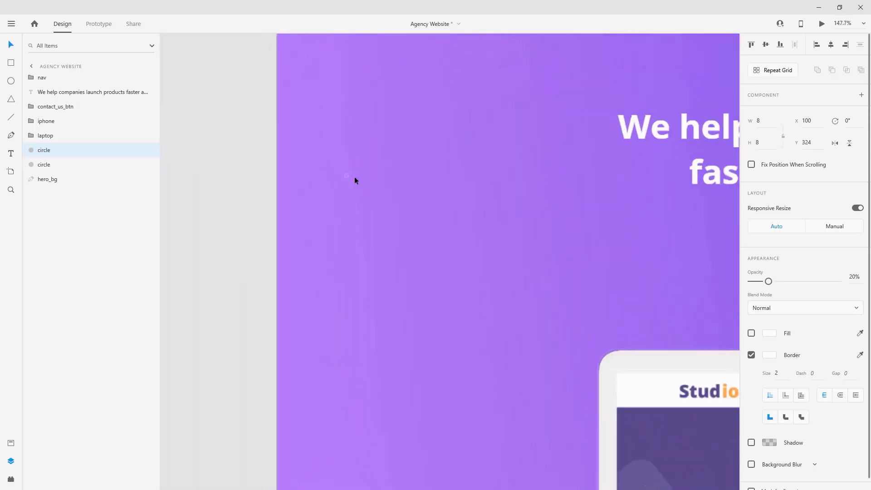
{"action": "left_click_drag", "start_coordinate": [353, 182], "coordinate": [356, 185]}
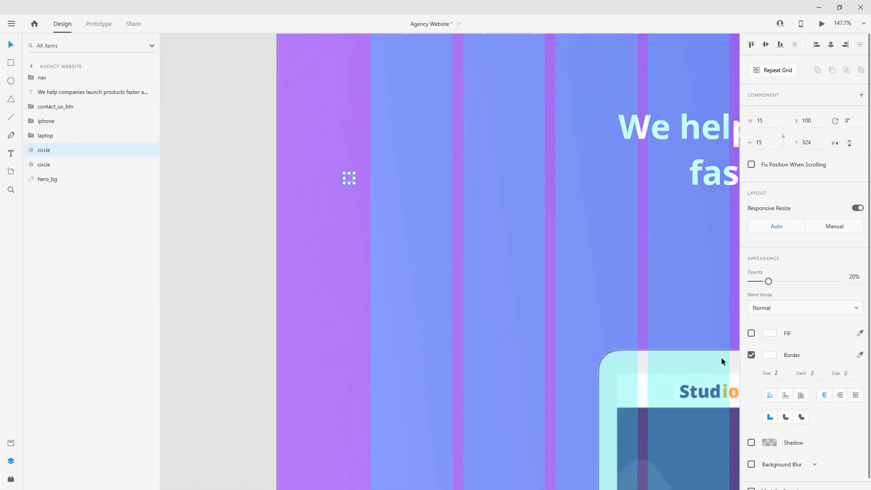
{"action": "left_click", "coordinate": [777, 372]}
{"action": "key", "text": "Return"}
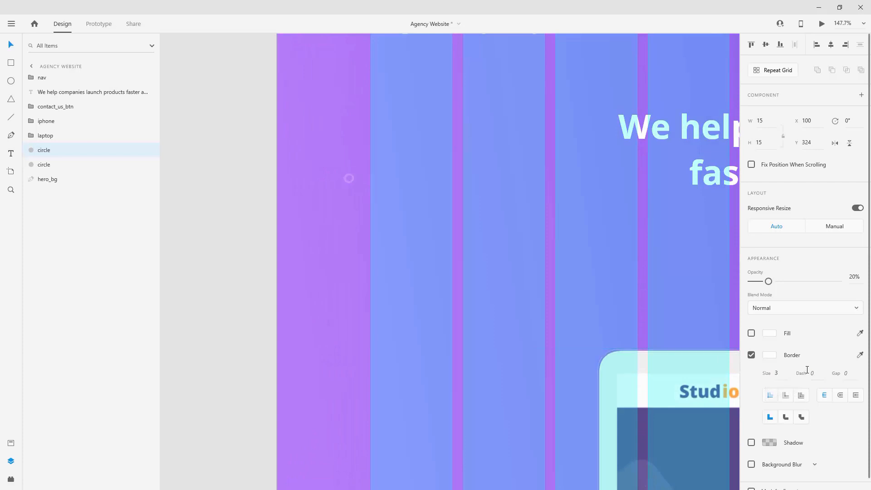
Step: Turn the small circle into a repeat grid of 12 columns by 7 rows, tightening the gaps to about 347 by 173 px overall
{"action": "scroll", "coordinate": [369, 245], "scroll_direction": "down", "scroll_amount": 3}
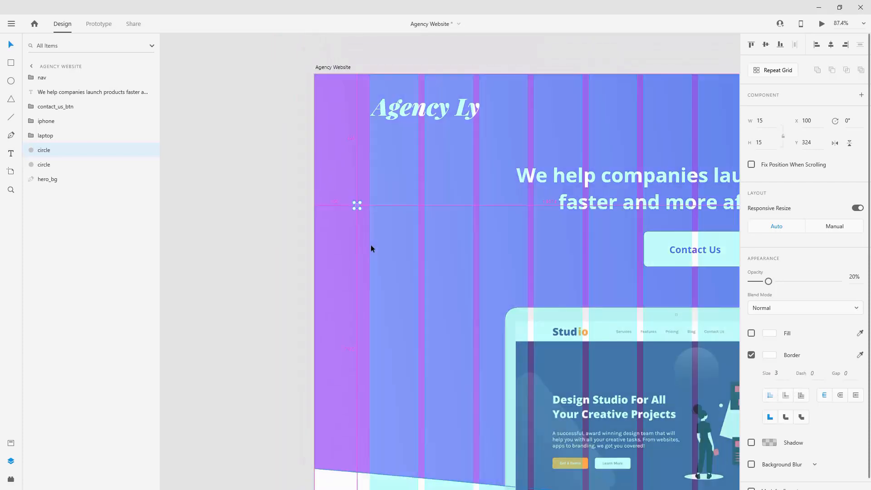
{"action": "left_click", "coordinate": [779, 71]}
{"action": "scroll", "coordinate": [358, 206], "scroll_direction": "up", "scroll_amount": 5}
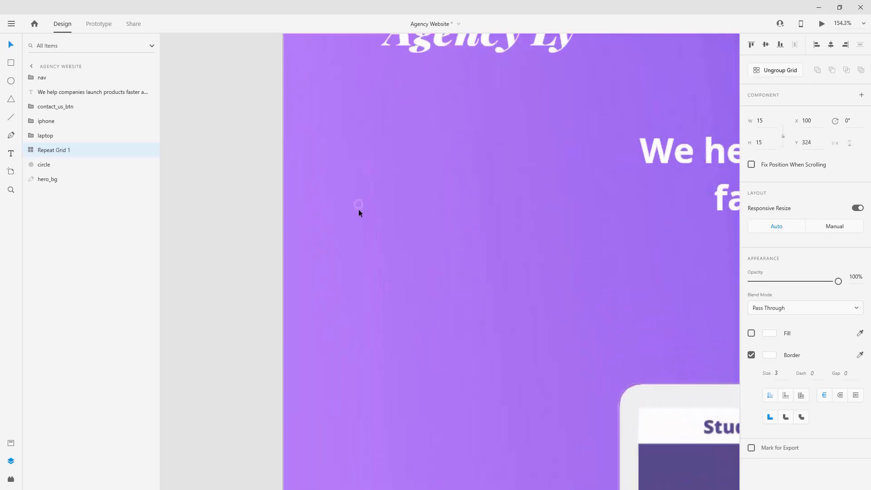
{"action": "left_click_drag", "start_coordinate": [367, 204], "coordinate": [703, 195]}
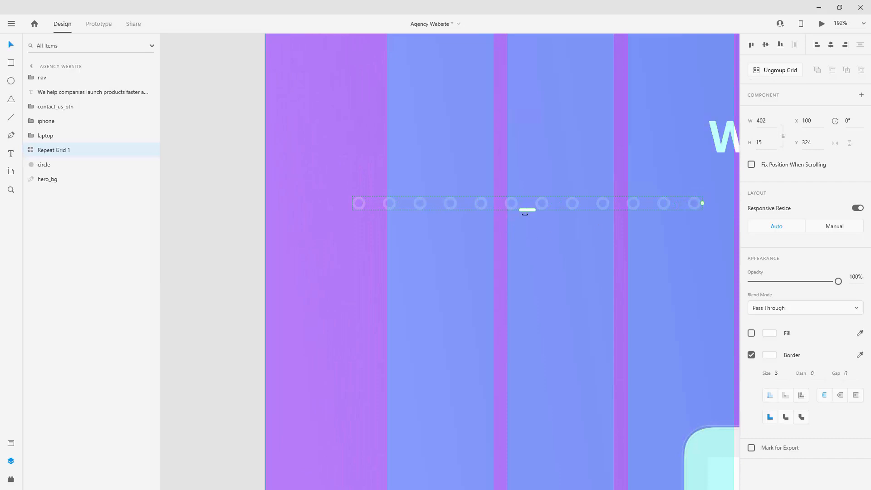
{"action": "left_click_drag", "start_coordinate": [527, 211], "coordinate": [521, 395]}
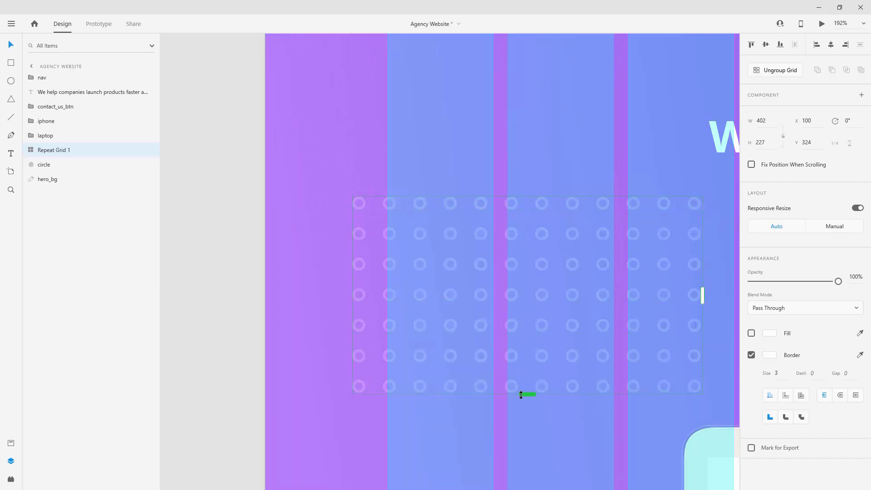
{"action": "left_click_drag", "start_coordinate": [469, 284], "coordinate": [472, 247]}
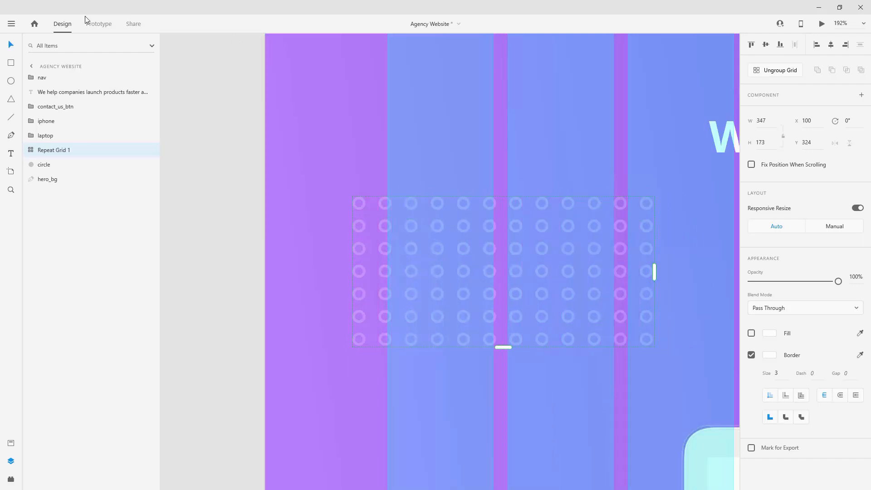
Step: Ungroup the repeat grid, combine all its circles into one regular group and rename that group as circles
{"action": "left_click", "coordinate": [179, 120]}
{"action": "scroll", "coordinate": [421, 203], "scroll_direction": "down", "scroll_amount": 10}
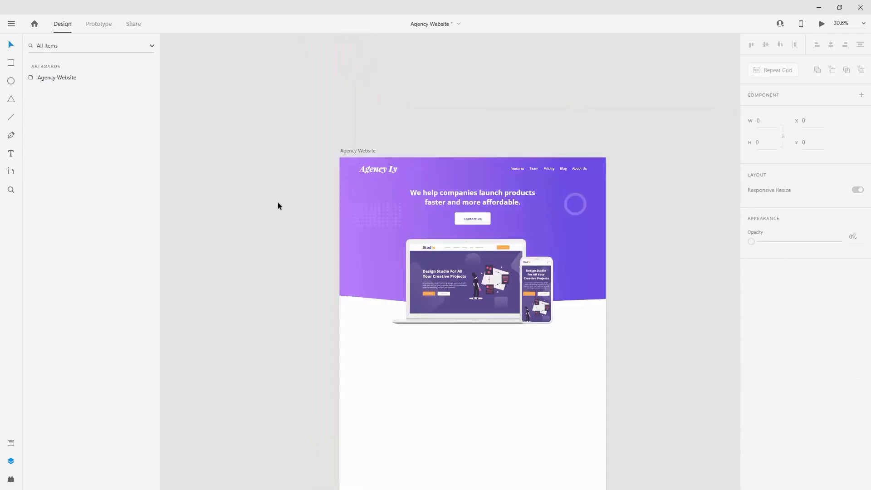
{"action": "scroll", "coordinate": [348, 206], "scroll_direction": "up", "scroll_amount": 4}
{"action": "left_click", "coordinate": [383, 209]}
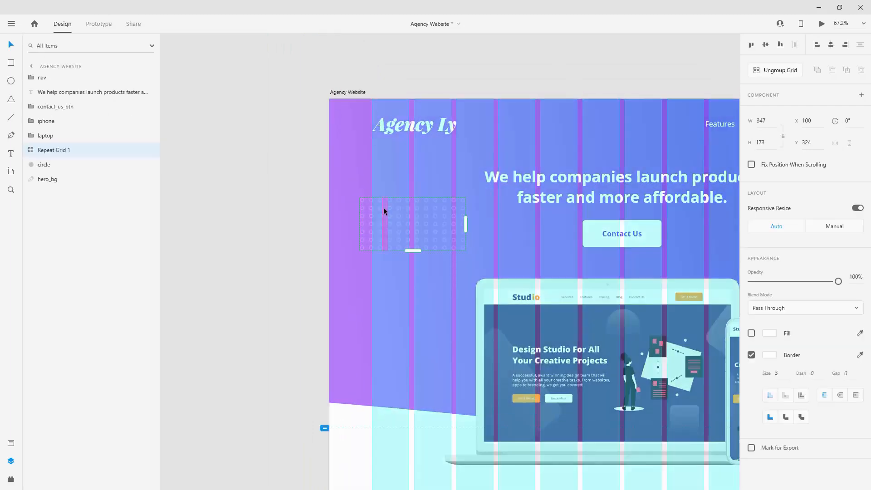
{"action": "left_click", "coordinate": [773, 71]}
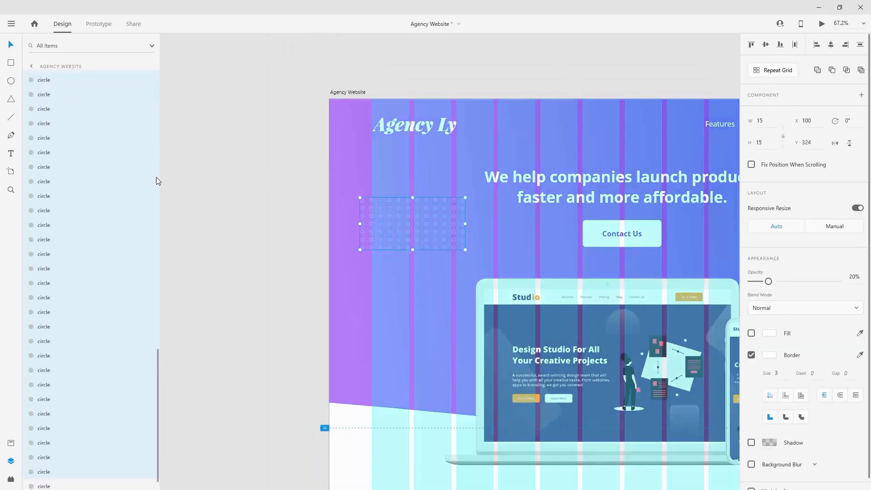
{"action": "scroll", "coordinate": [80, 284], "scroll_direction": "up", "scroll_amount": 15}
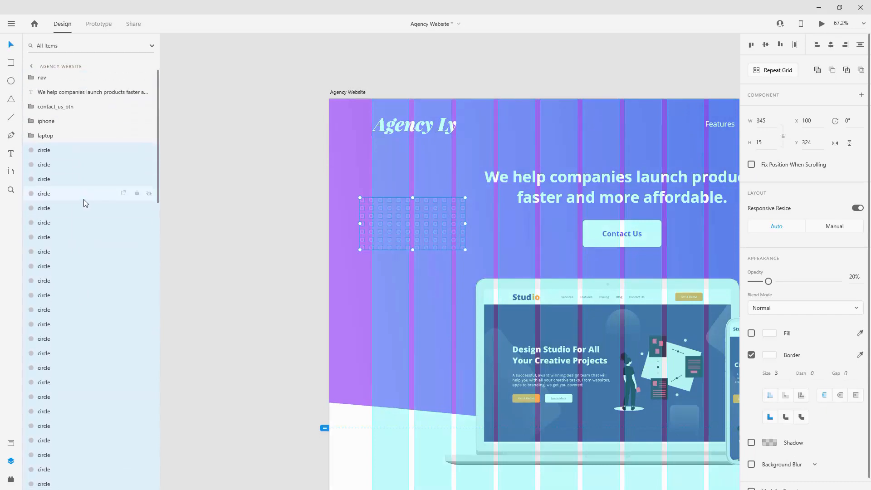
{"action": "key", "text": "ctrl+g"}
{"action": "double_click", "coordinate": [52, 151]}
{"action": "type", "text": "circ"}
{"action": "key", "text": "Return"}
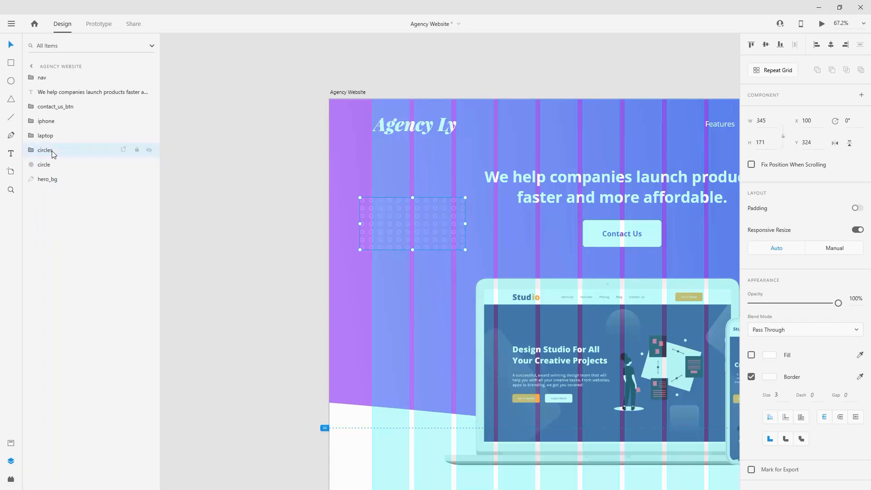
Step: Turn off responsive resize for the circles group and shrink it to about 224 by 111 px
{"action": "left_click", "coordinate": [858, 230]}
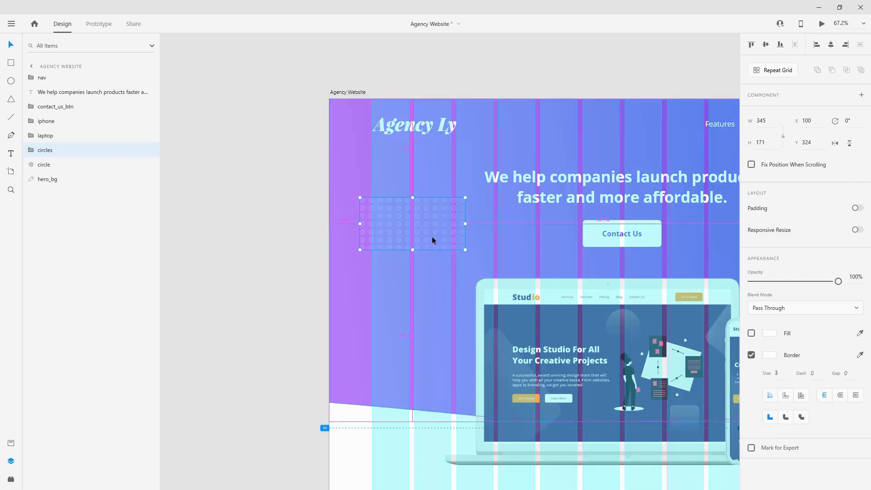
{"action": "scroll", "coordinate": [432, 236], "scroll_direction": "up", "scroll_amount": 3}
{"action": "left_click_drag", "start_coordinate": [488, 258], "coordinate": [428, 228]}
{"action": "mouse_move", "coordinate": [385, 192]}
{"action": "left_mouse_down"}
{"action": "mouse_move", "coordinate": [397, 227]}
{"action": "mouse_move", "coordinate": [385, 206]}
{"action": "left_mouse_up"}
{"action": "left_click", "coordinate": [205, 220]}
{"action": "scroll", "coordinate": [205, 220], "scroll_direction": "down", "scroll_amount": 1}
{"action": "scroll", "coordinate": [205, 220], "scroll_direction": "down", "scroll_amount": 5}
{"action": "key", "text": "ctrl+shift+apostrophe"}
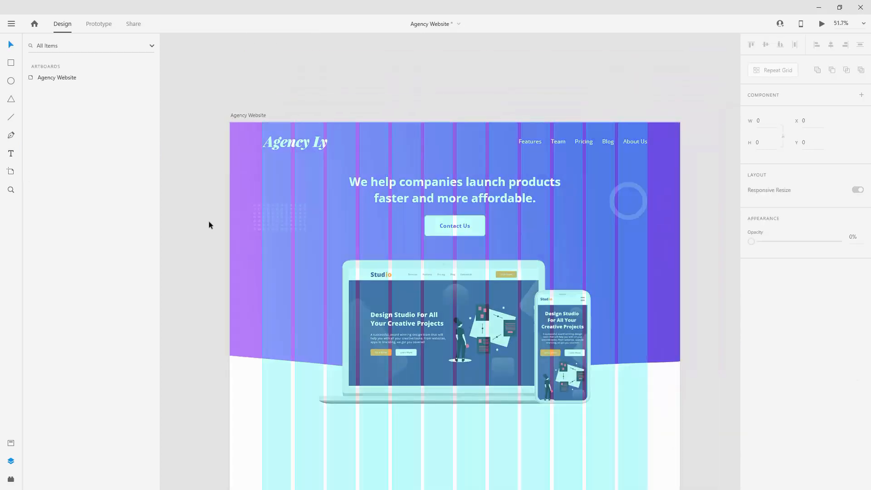
Step: Reposition the circles group on the hero background at about X 97, Y 362
{"action": "left_click", "coordinate": [260, 213]}
{"action": "mouse_move", "coordinate": [260, 213]}
{"action": "left_mouse_down"}
{"action": "mouse_move", "coordinate": [258, 226]}
{"action": "mouse_move", "coordinate": [259, 212]}
{"action": "left_mouse_up"}
{"action": "left_click", "coordinate": [186, 237]}
{"action": "left_click", "coordinate": [255, 225]}
{"action": "left_click_drag", "start_coordinate": [250, 235], "coordinate": [254, 236]}
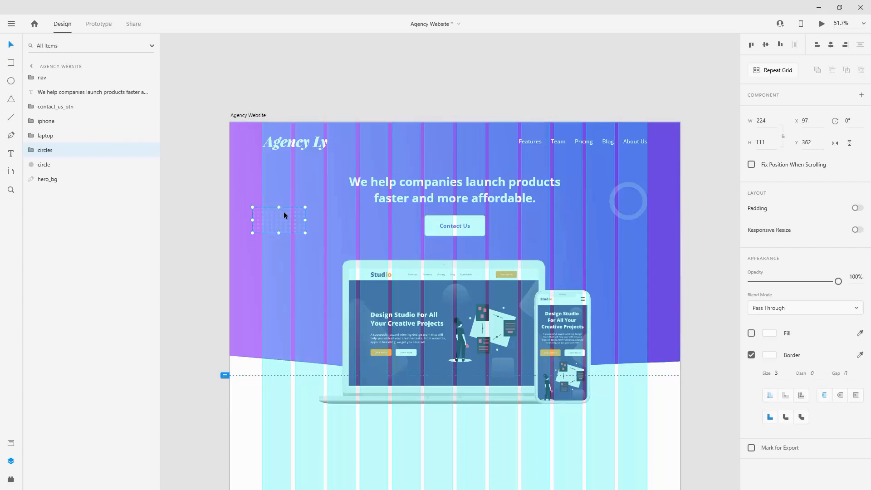
Step: Lower the circles group's opacity to 60%
{"action": "key", "text": "1"}
{"action": "key", "text": "2"}
{"action": "key", "text": "4"}
{"action": "key", "text": "6"}
{"action": "key", "text": "5"}
{"action": "key", "text": "6"}
{"action": "key", "text": "Escape"}
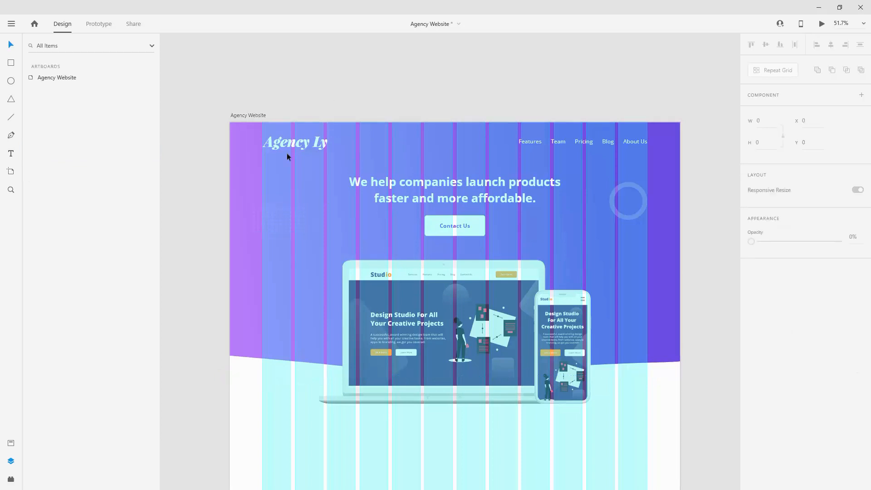
{"action": "scroll", "coordinate": [249, 220], "scroll_direction": "up", "scroll_amount": 5}
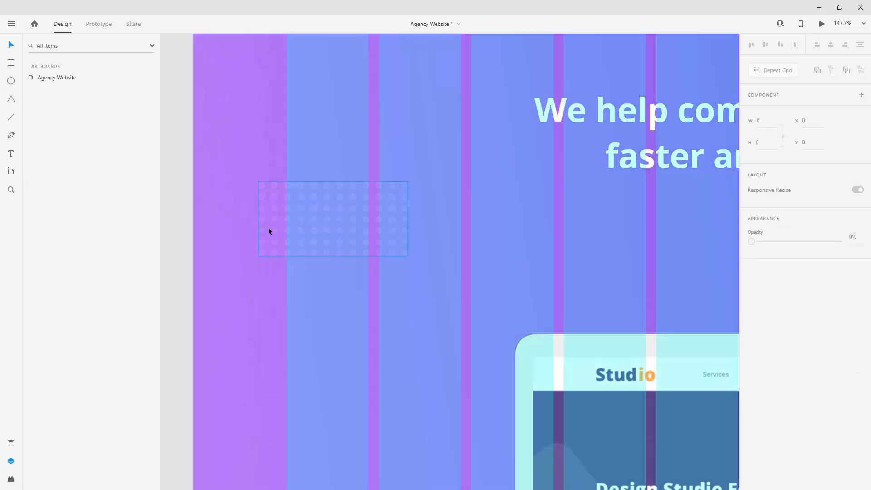
{"action": "scroll", "coordinate": [270, 228], "scroll_direction": "down", "scroll_amount": 5}
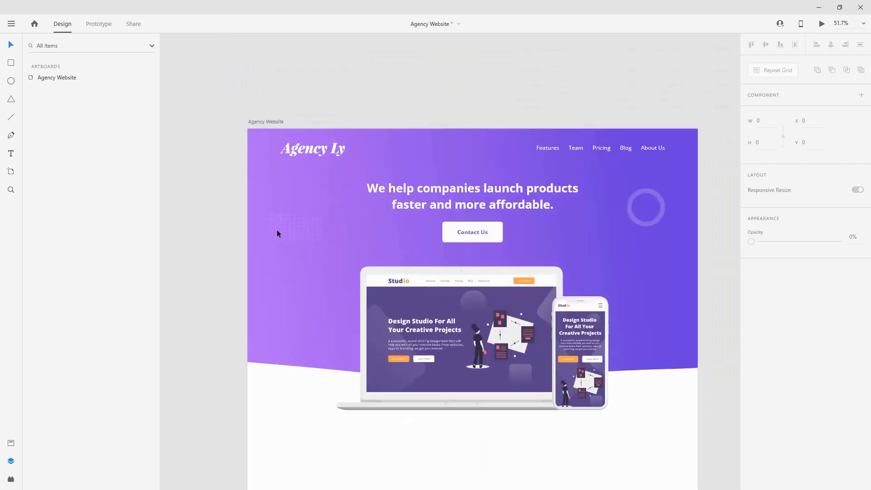
Step: Group all layers from the headline text down to hero_bg and rename the group as hero
{"action": "left_click", "coordinate": [286, 234]}
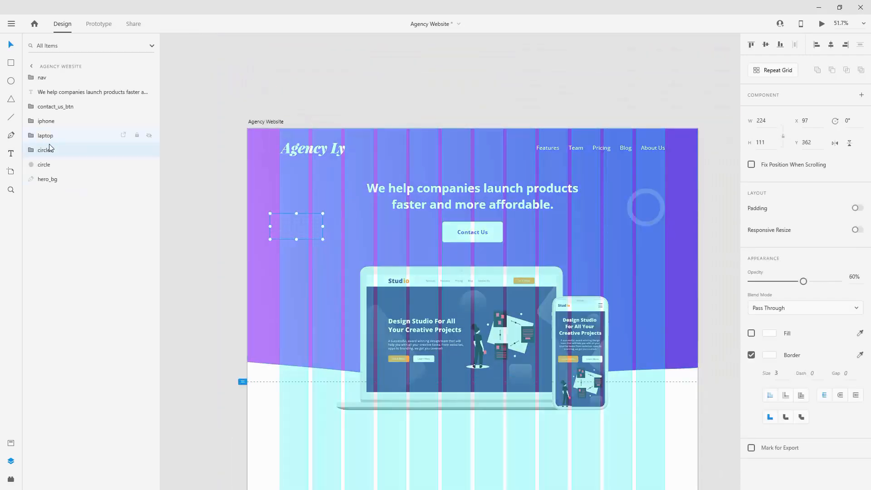
{"action": "left_click", "coordinate": [64, 180]}
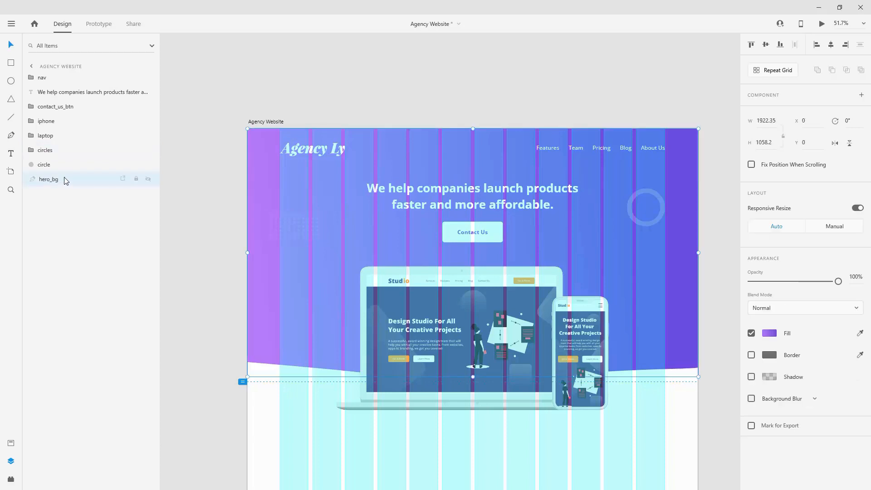
{"action": "left_click", "coordinate": [67, 93], "text": "shift"}
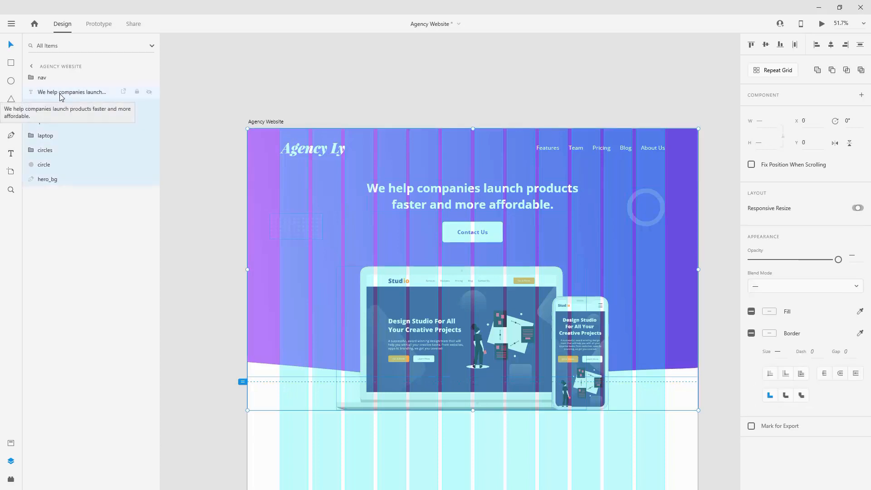
{"action": "key", "text": "ctrl+g"}
{"action": "double_click", "coordinate": [47, 93]}
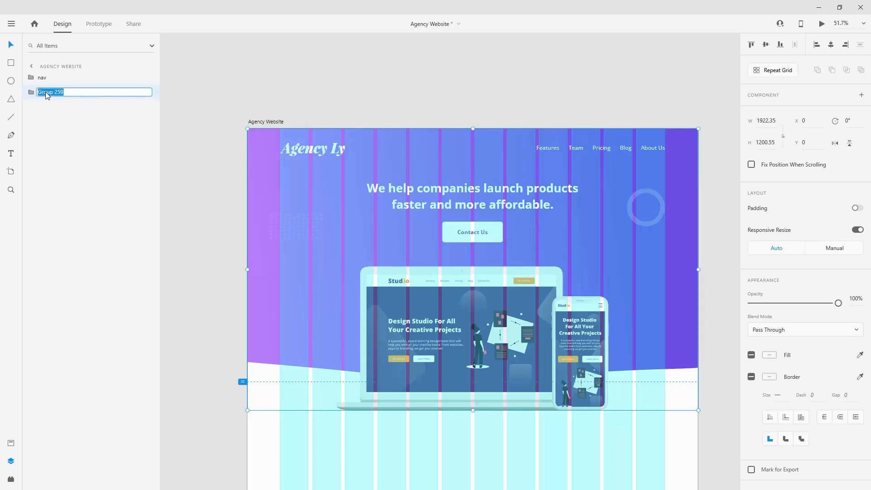
{"action": "type", "text": "hero"}
{"action": "key", "text": "Return"}
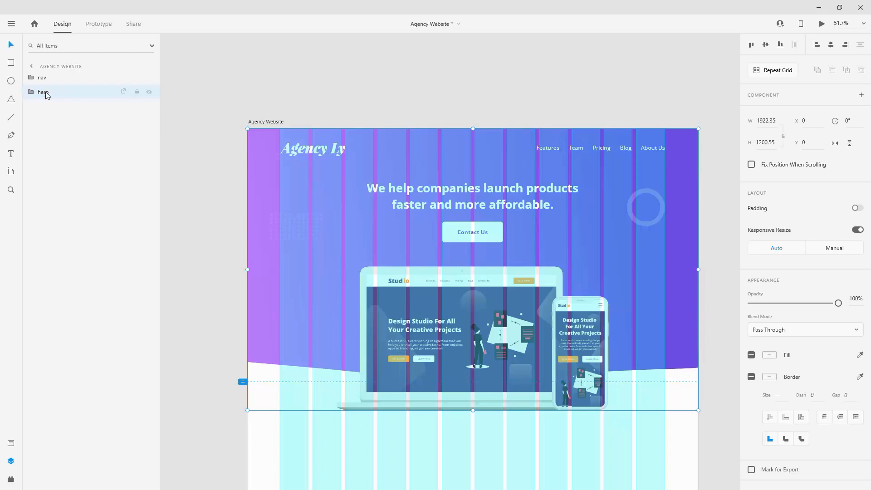
{"action": "left_click", "coordinate": [215, 72]}
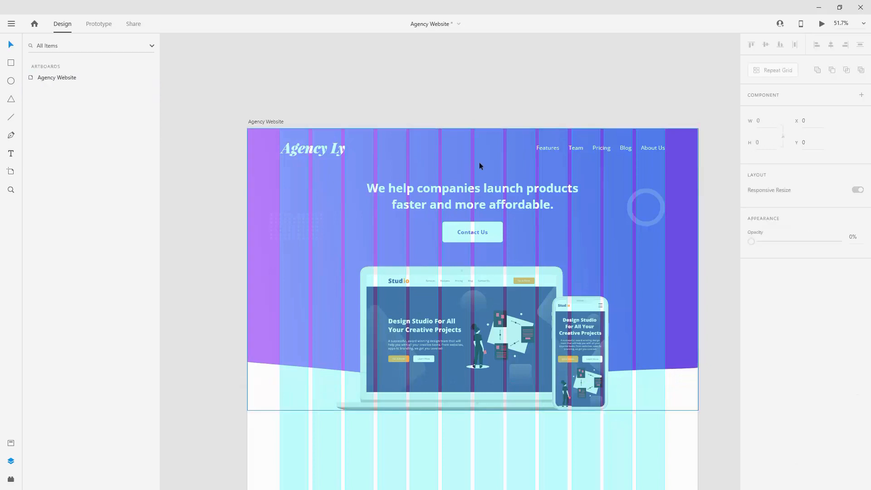
Step: Paste the "Some Of Our Main Features" heading below the device mockups and put its layer beneath the hero group
{"action": "key", "text": "ctrl+shift+apostrophe"}
{"action": "scroll", "coordinate": [480, 164], "scroll_direction": "down", "scroll_amount": 2}
{"action": "key", "text": "ctrl+shift+apostrophe"}
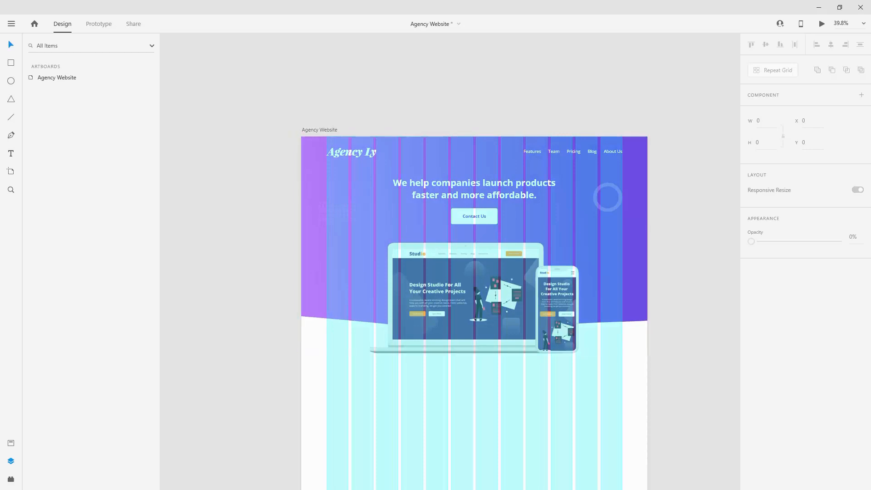
{"action": "scroll", "coordinate": [364, 259], "scroll_direction": "down", "scroll_amount": 5}
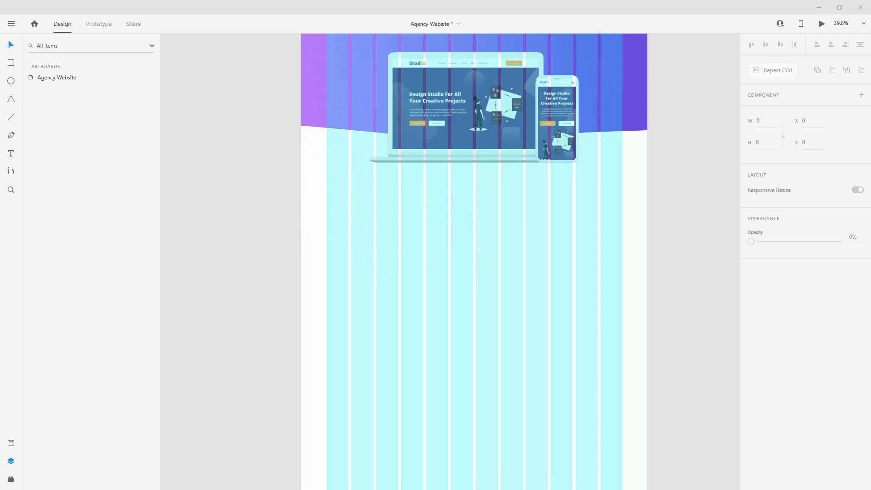
{"action": "left_click", "coordinate": [474, 185]}
{"action": "key", "text": "ctrl+v"}
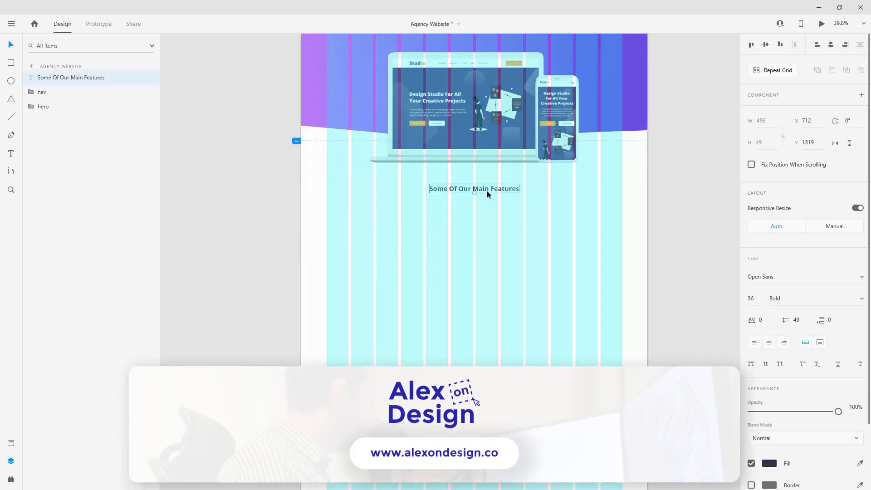
{"action": "left_click_drag", "start_coordinate": [56, 79], "coordinate": [61, 116]}
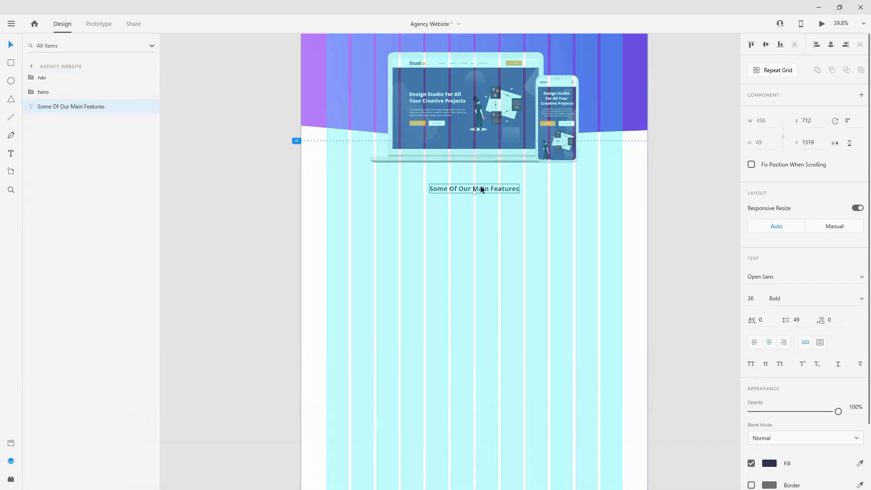
Step: Move the features heading up to the laptop base, then nudge it down in 10 px increments to Y 1301
{"action": "scroll", "coordinate": [481, 188], "scroll_direction": "up", "scroll_amount": 2}
{"action": "left_click_drag", "start_coordinate": [483, 228], "coordinate": [484, 209]}
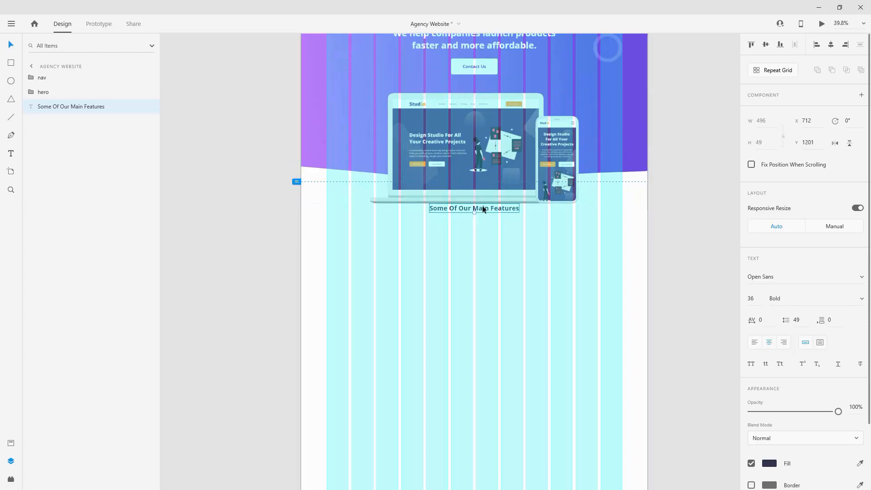
{"action": "key", "text": "shift+Down"}
{"action": "key", "text": "shift+Down"}
{"action": "key", "text": "shift+Down"}
{"action": "key", "text": "shift+Down"}
{"action": "key", "text": "shift+Down"}
{"action": "key", "text": "shift+Down"}
{"action": "key", "text": "shift+Down"}
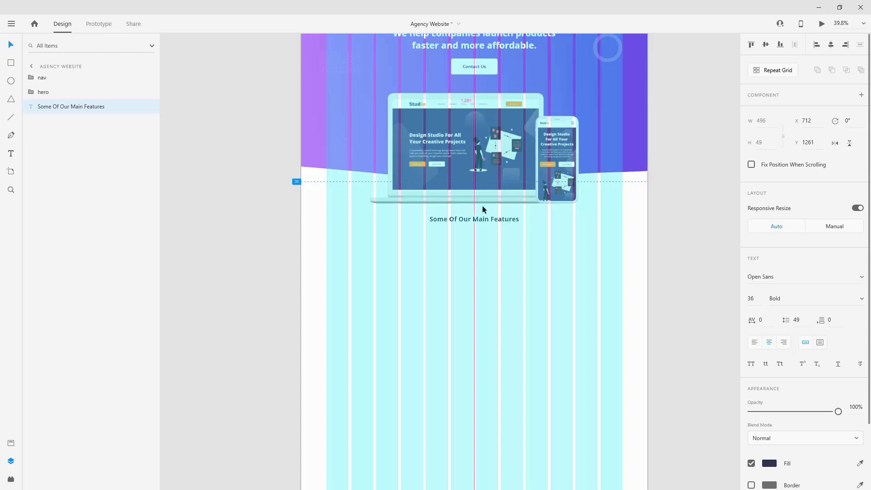
{"action": "key", "text": "shift+Down"}
{"action": "key", "text": "shift+Down"}
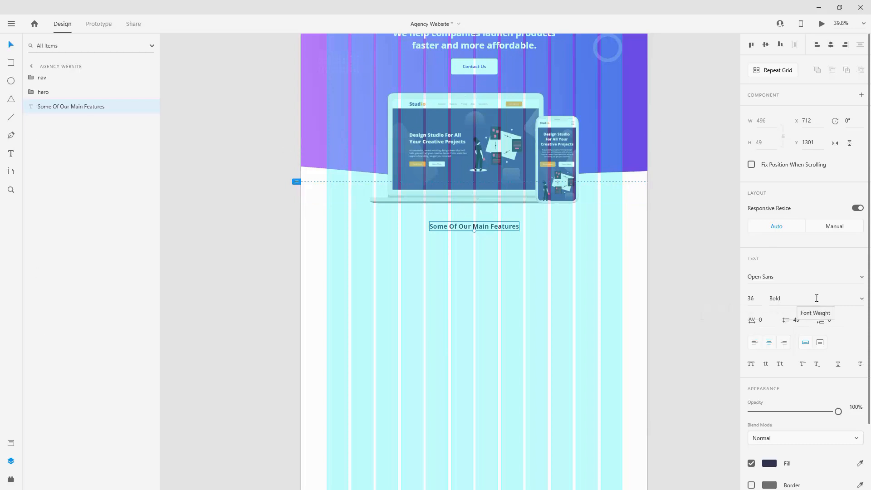
Step: Show the document assets with the h2 character style and place four feature icons in a row below the heading at X 139.61, Y 1468
{"action": "left_click", "coordinate": [11, 443]}
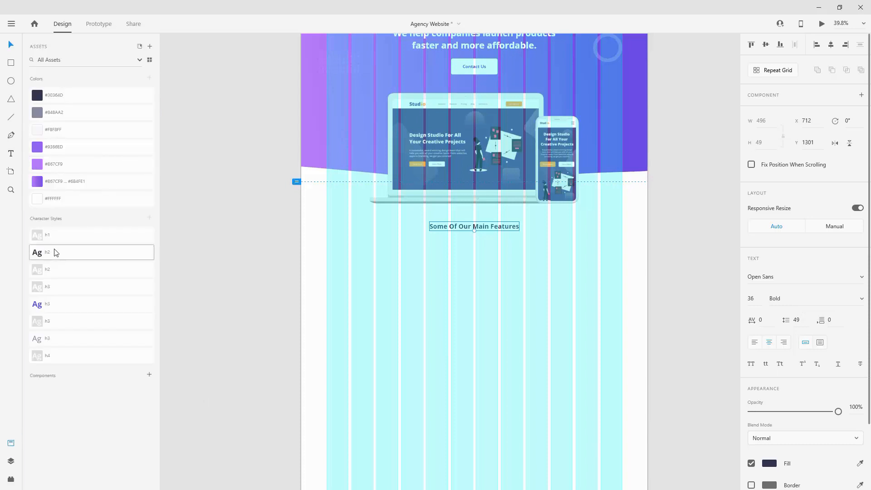
{"action": "mouse_move", "coordinate": [55, 252]}
{"action": "left_click", "coordinate": [498, 258]}
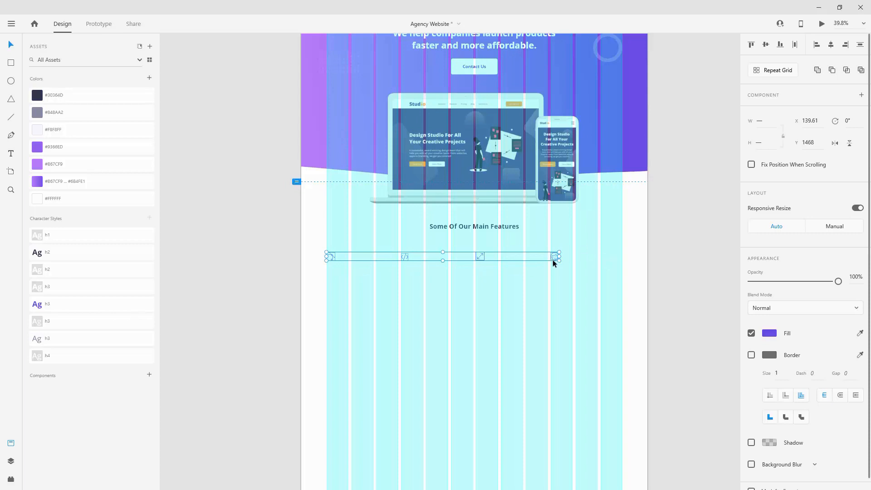
{"action": "left_click", "coordinate": [461, 227]}
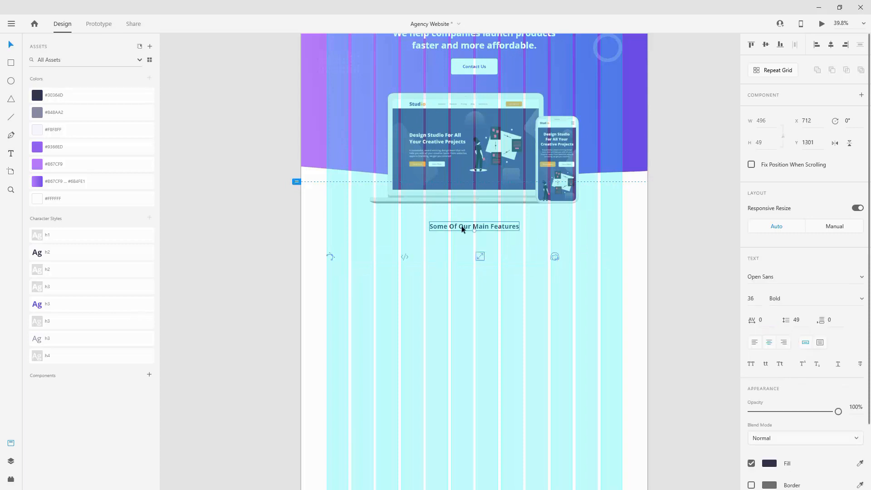
Step: Duplicate the features heading below the first icon at X 140, Y 1588, left-align it and change its text to "Usable Design"
{"action": "left_click_drag", "start_coordinate": [468, 227], "coordinate": [382, 279]}
{"action": "left_click", "coordinate": [755, 342]}
{"action": "double_click", "coordinate": [370, 279]}
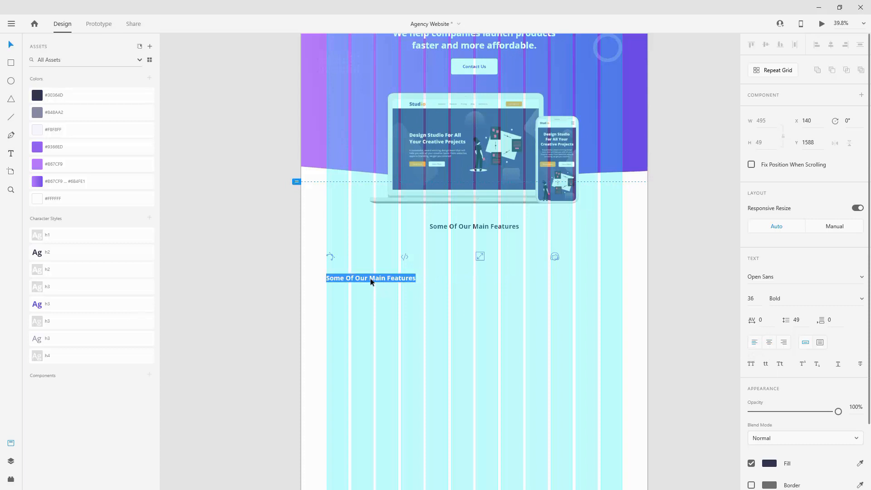
{"action": "type", "text": "Usable De"}
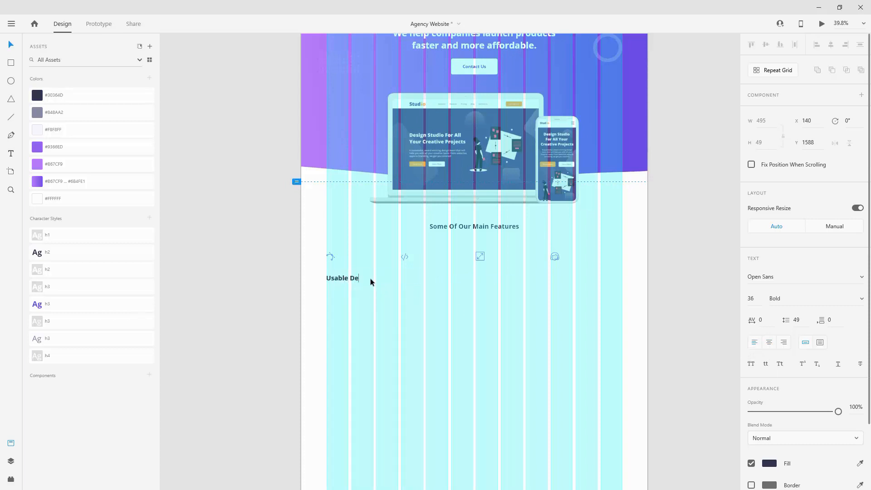
{"action": "type", "text": "sign"}
{"action": "key", "text": "Escape"}
Step: Duplicate the Usable Design title below the code icon at X 554 and change its text to "Clean Code"
{"action": "left_click_drag", "start_coordinate": [361, 280], "coordinate": [432, 275]}
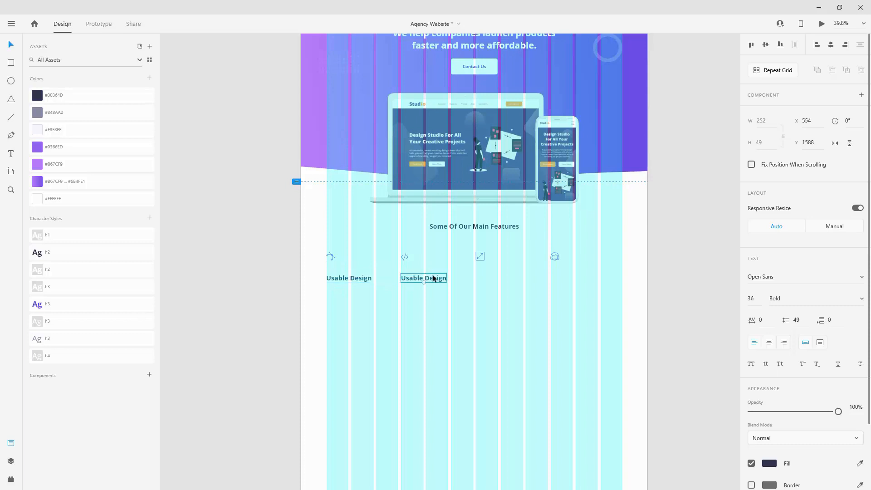
{"action": "double_click", "coordinate": [409, 280]}
{"action": "type", "text": "C"}
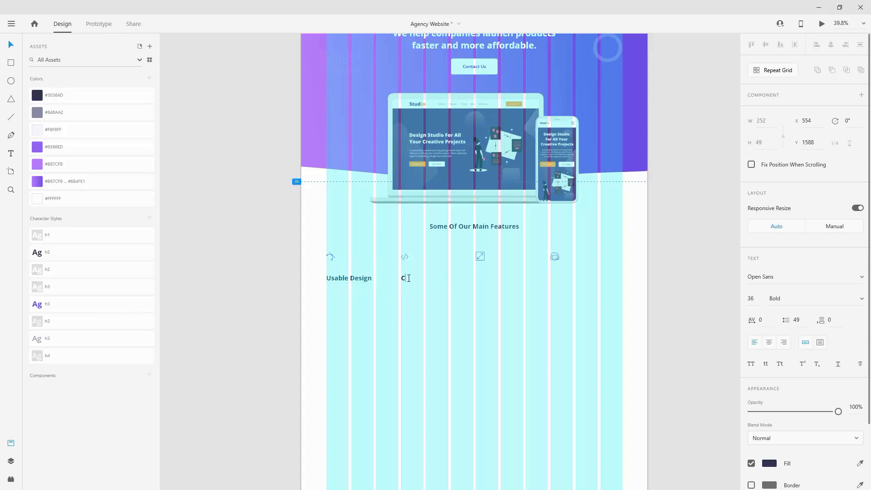
{"action": "type", "text": "lean Code"}
{"action": "key", "text": "Escape"}
Step: Duplicate the Clean Code title below the resize-arrow icon at X 968 and change its text to "Fully Responsive"
{"action": "left_click_drag", "start_coordinate": [425, 277], "coordinate": [498, 277]}
{"action": "double_click", "coordinate": [498, 277]}
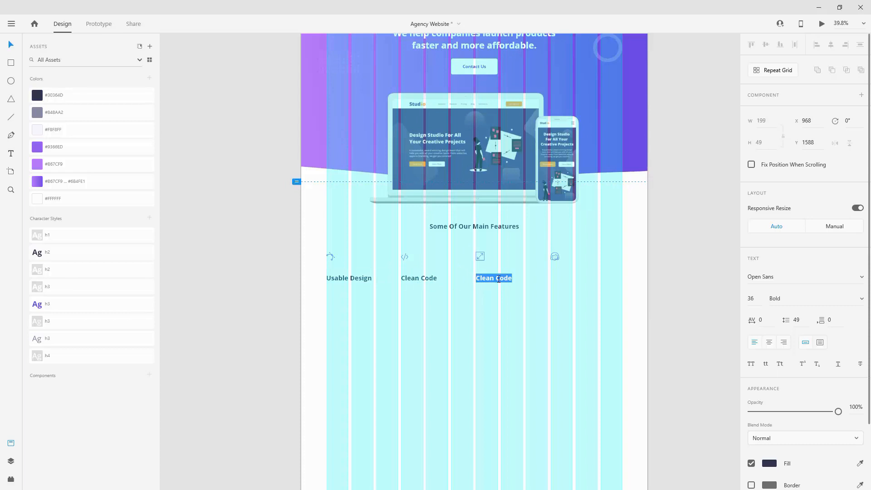
{"action": "type", "text": "Fully Responsiove"}
{"action": "key", "text": "BackSpace"}
{"action": "key", "text": "BackSpace"}
{"action": "key", "text": "Escape"}
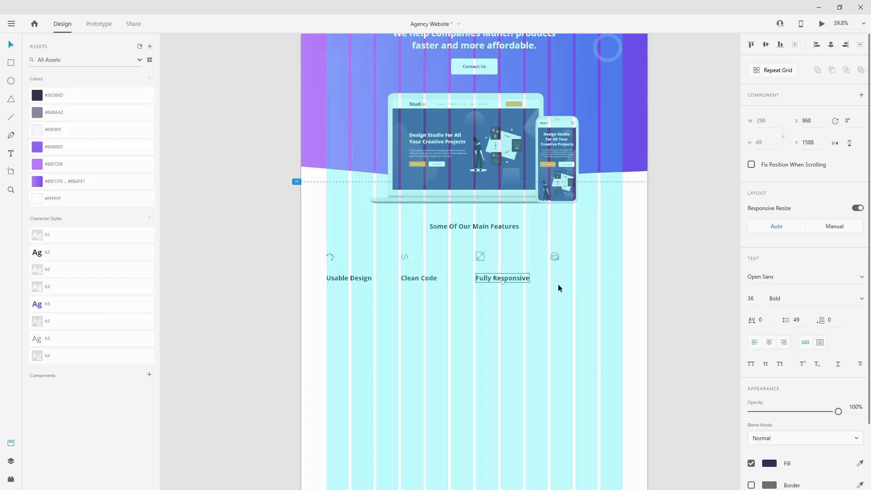
Step: Duplicate the Fully Responsive title below the support icon at X 1382 and change its text to "Awesome Support"
{"action": "left_click_drag", "start_coordinate": [515, 283], "coordinate": [589, 279], "text": "alt"}
{"action": "double_click", "coordinate": [589, 278]}
{"action": "type", "text": "Awesome Support"}
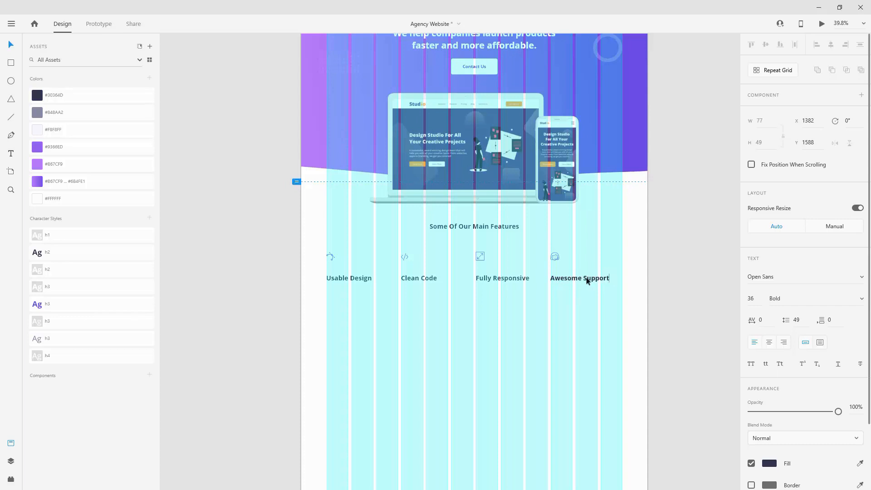
{"action": "key", "text": "Escape"}
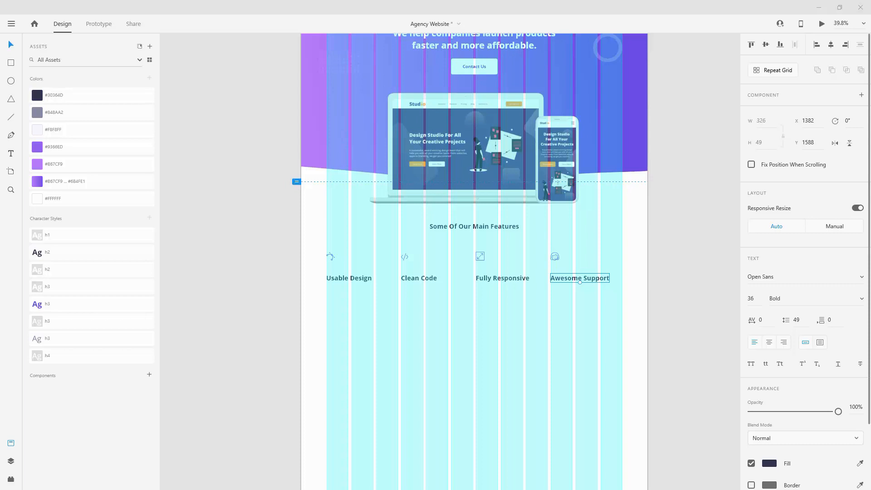
Step: Paste the four description paragraphs, move them below the feature titles to Y 1709, and show the layer list
{"action": "key", "text": "ctrl+v"}
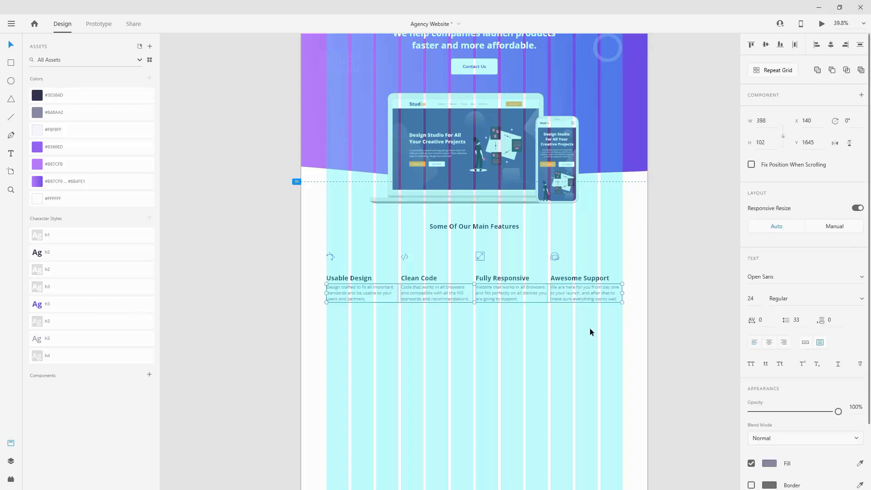
{"action": "left_click_drag", "start_coordinate": [362, 284], "coordinate": [364, 295]}
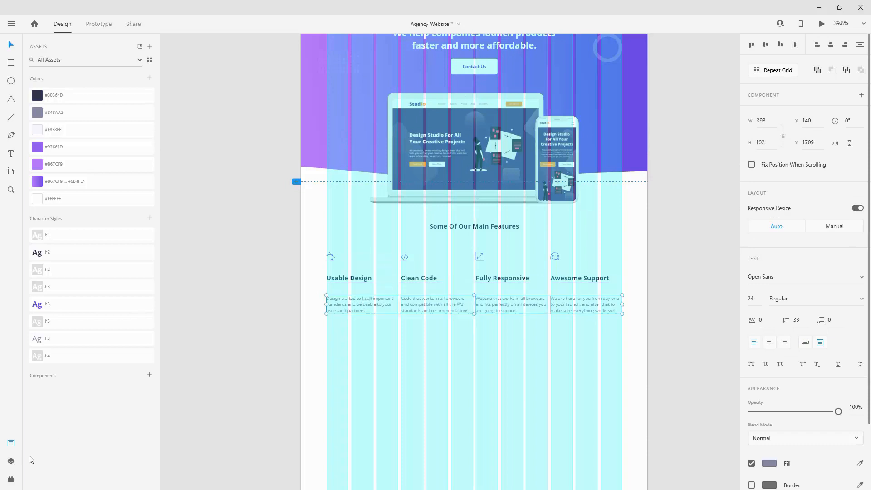
{"action": "left_click", "coordinate": [11, 461]}
Step: Group the first feature's icon, title and description and rename the group as usable design
{"action": "scroll", "coordinate": [350, 297], "scroll_direction": "up", "scroll_amount": 5, "text": "ctrl"}
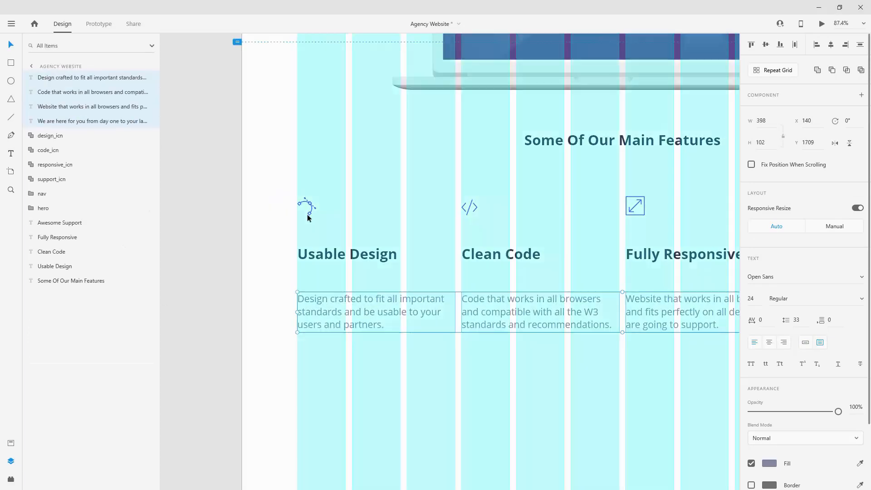
{"action": "left_click", "coordinate": [308, 217]}
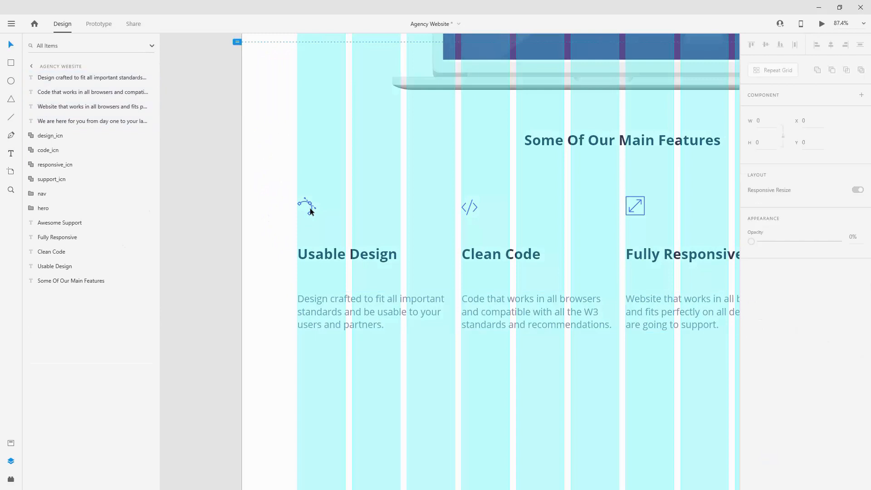
{"action": "left_click", "coordinate": [311, 210]}
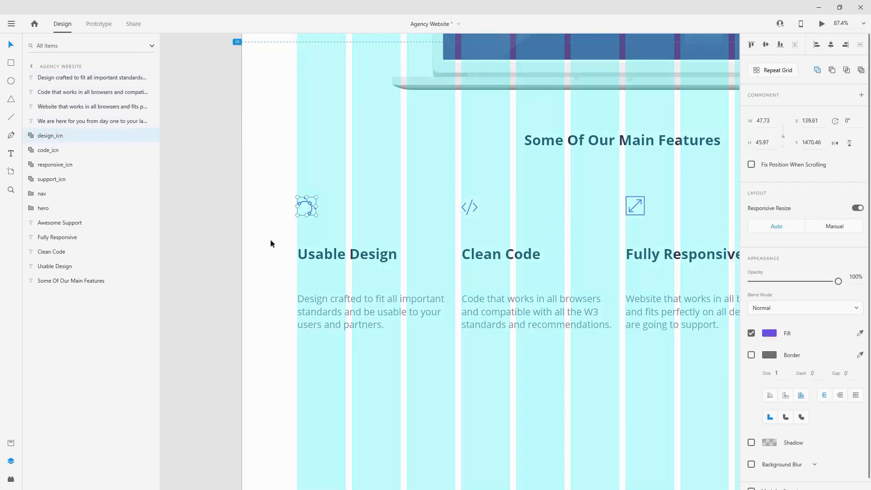
{"action": "left_click", "coordinate": [374, 258], "text": "shift"}
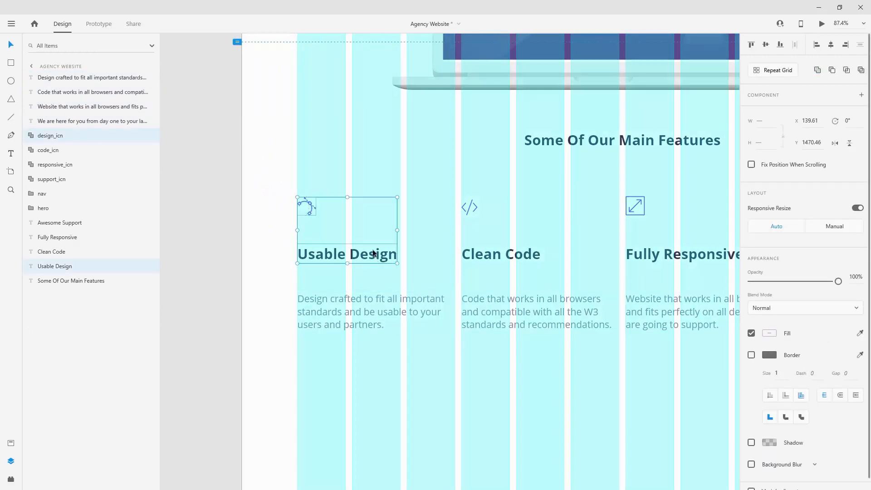
{"action": "left_click", "coordinate": [368, 303], "text": "shift"}
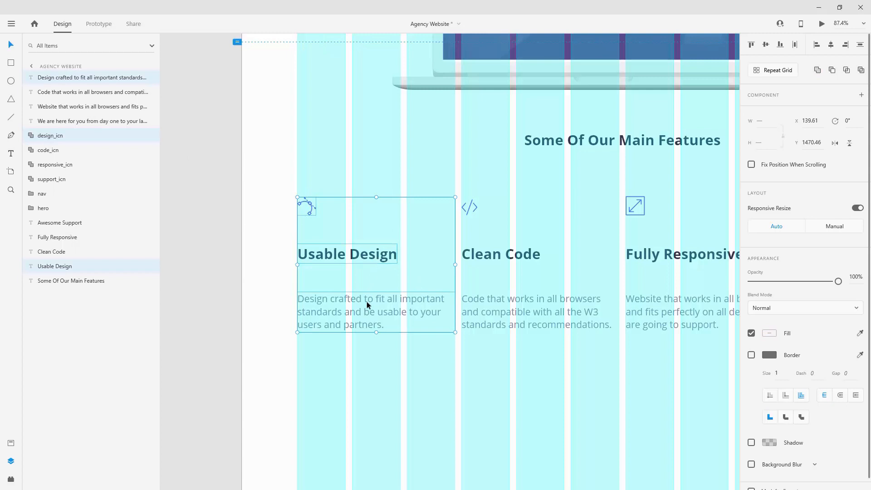
{"action": "key", "text": "ctrl+g"}
{"action": "double_click", "coordinate": [46, 78]}
{"action": "type", "text": "usable design"}
{"action": "key", "text": "Return"}
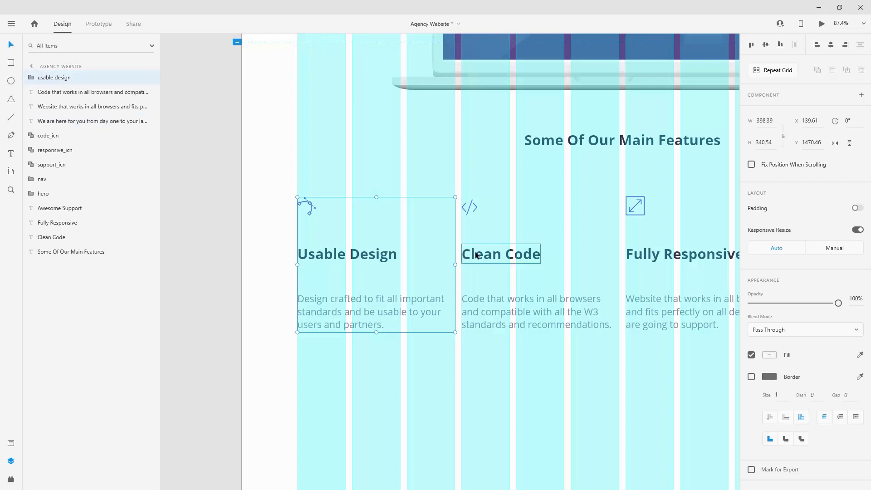
Step: Group the code icon, Clean Code title and its description and rename the group as clean code
{"action": "left_click", "coordinate": [472, 208]}
{"action": "left_click", "coordinate": [495, 254], "text": "shift"}
{"action": "left_click", "coordinate": [501, 313], "text": "shift"}
{"action": "key", "text": "ctrl+g"}
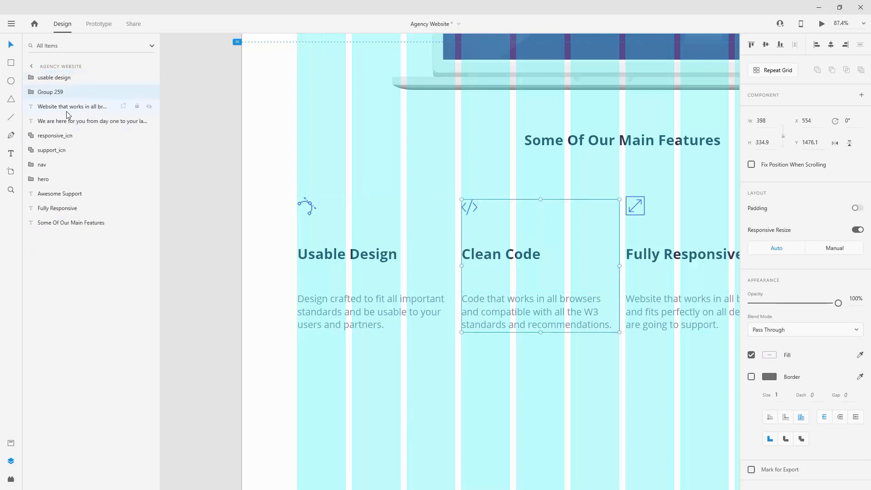
{"action": "double_click", "coordinate": [50, 92]}
{"action": "type", "text": "clean code"}
{"action": "key", "text": "Return"}
{"action": "key", "text": "Escape"}
Step: Group the resize-arrow icon, Fully Responsive title and its description and rename the group as fully responsive
{"action": "left_click_drag", "start_coordinate": [539, 179], "coordinate": [218, 143]}
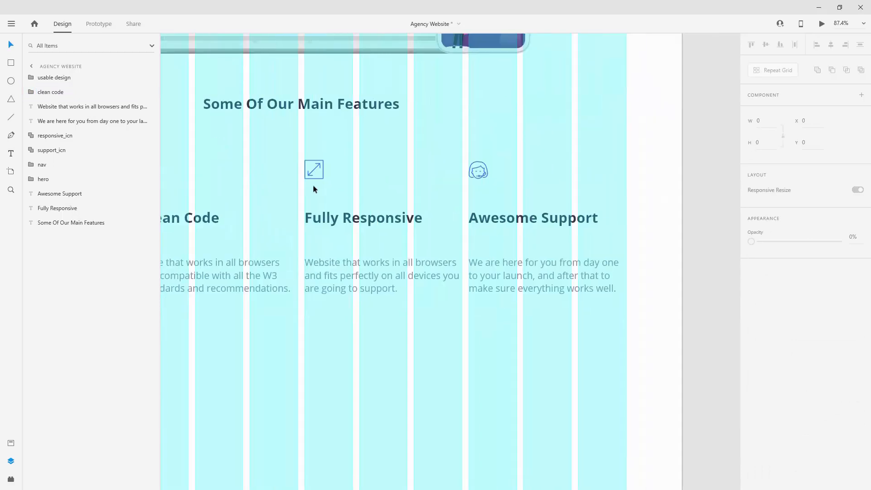
{"action": "left_click", "coordinate": [323, 177]}
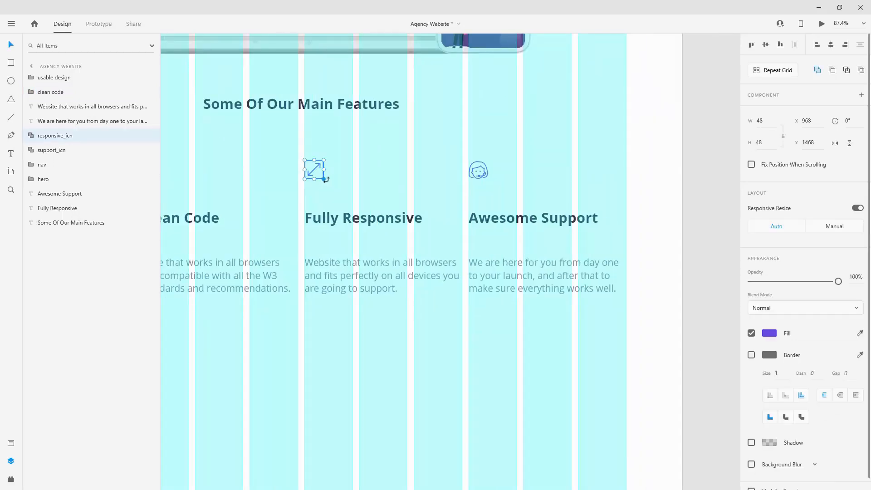
{"action": "left_click", "coordinate": [343, 219], "text": "shift"}
{"action": "left_click", "coordinate": [350, 264], "text": "shift"}
{"action": "key", "text": "ctrl+g"}
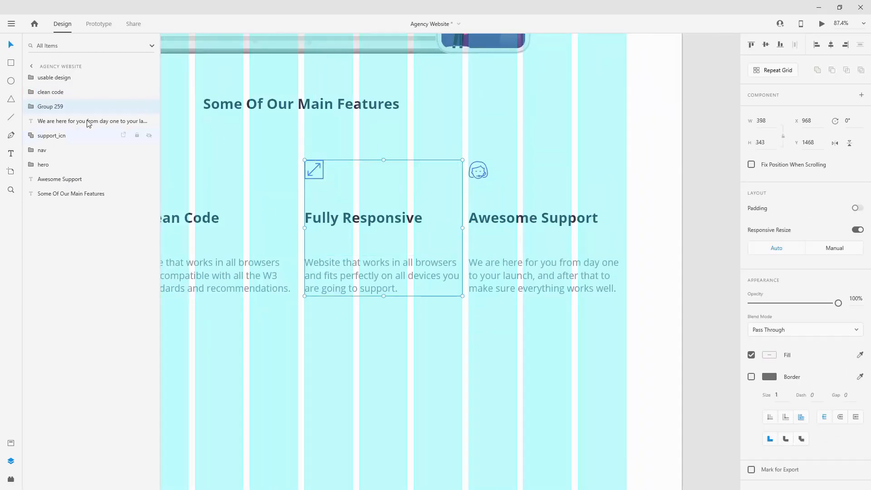
{"action": "double_click", "coordinate": [57, 107]}
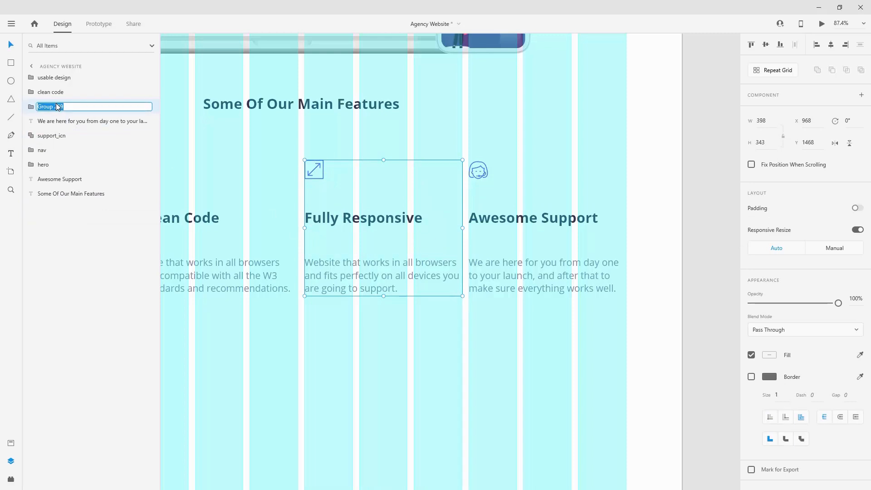
{"action": "type", "text": "fully responsive"}
{"action": "key", "text": "Return"}
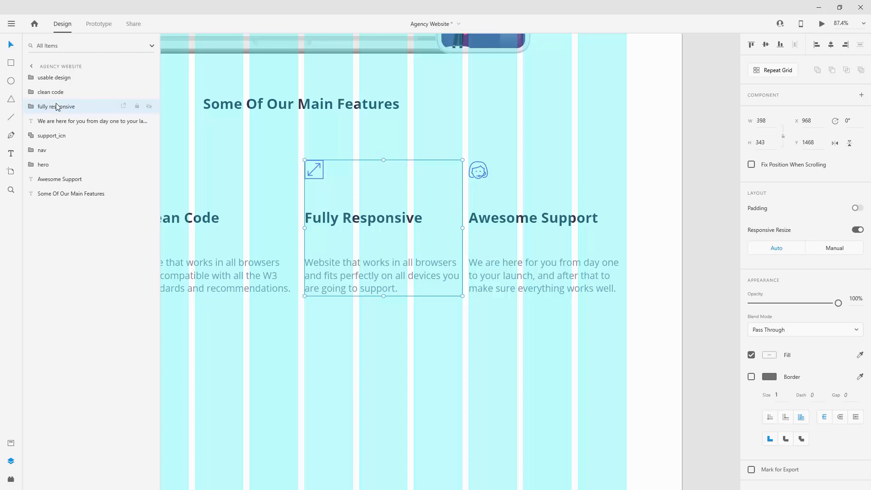
Step: Group the support icon, Awesome Support title and its description and rename the group as awesome support
{"action": "left_click", "coordinate": [481, 171]}
{"action": "left_click", "coordinate": [499, 219], "text": "shift"}
{"action": "left_click", "coordinate": [502, 279], "text": "shift"}
{"action": "key", "text": "ctrl+g"}
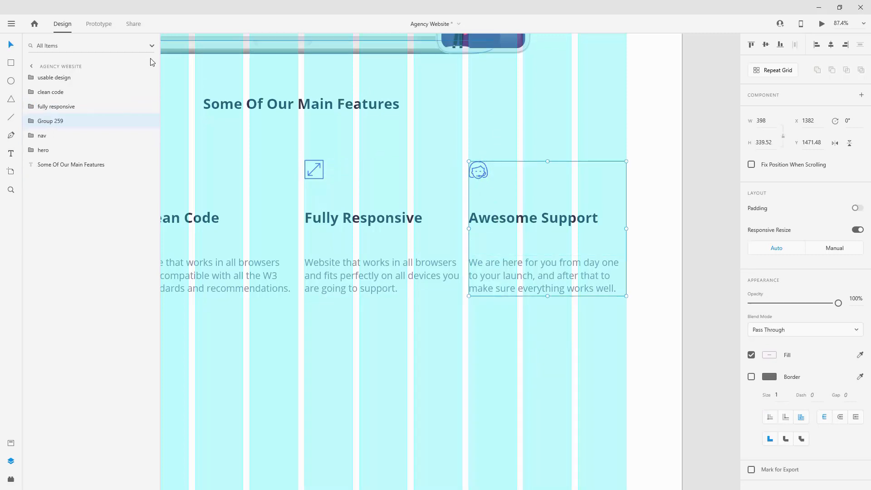
{"action": "double_click", "coordinate": [51, 123]}
{"action": "type", "text": "awesome support"}
{"action": "key", "text": "Return"}
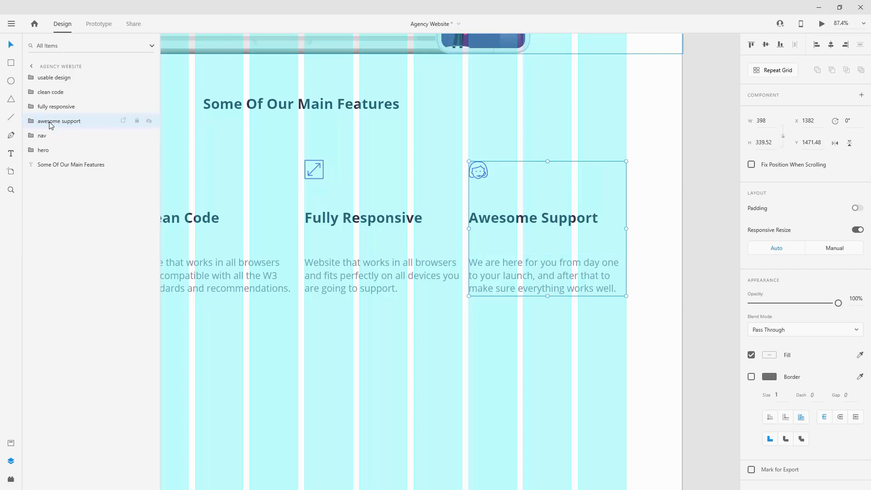
Step: Reorder the layers so usable design, clean code, fully responsive and awesome support follow beneath the Some Of Our Main Features heading
{"action": "left_click_drag", "start_coordinate": [51, 125], "coordinate": [62, 172]}
{"action": "left_click_drag", "start_coordinate": [68, 107], "coordinate": [74, 158]}
{"action": "left_click", "coordinate": [55, 93]}
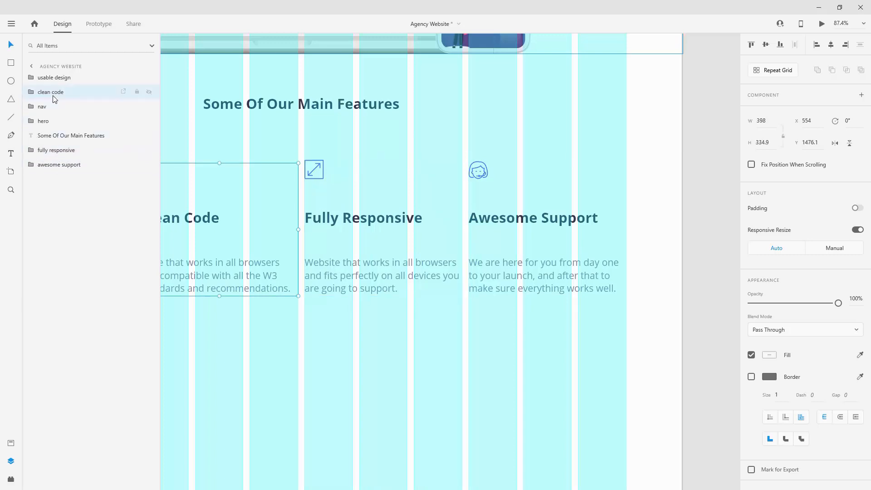
{"action": "left_click_drag", "start_coordinate": [56, 94], "coordinate": [57, 136]}
{"action": "left_click", "coordinate": [61, 79]}
{"action": "left_click_drag", "start_coordinate": [272, 231], "coordinate": [579, 232]}
{"action": "left_click_drag", "start_coordinate": [64, 78], "coordinate": [67, 131]}
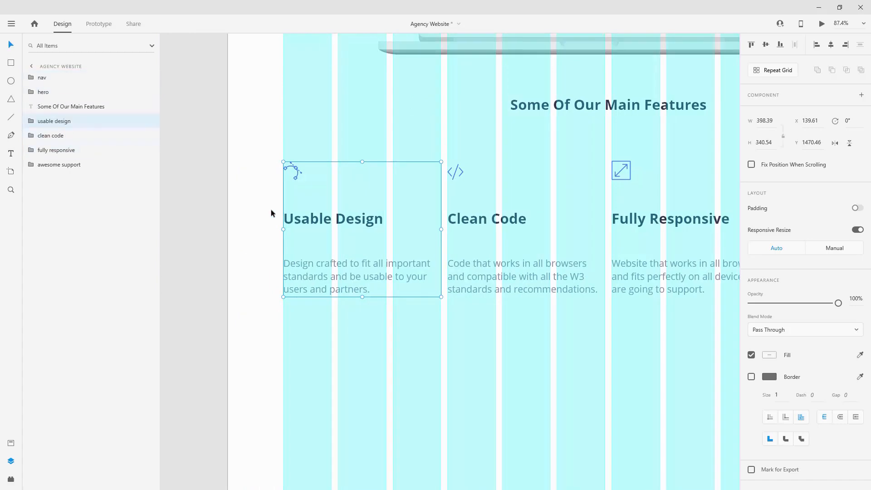
Step: Arrange the layers inside the usable design group as icon, title, description, then collapse the group
{"action": "left_click", "coordinate": [31, 121]}
{"action": "left_click", "coordinate": [77, 150]}
{"action": "left_click_drag", "start_coordinate": [79, 150], "coordinate": [77, 130]}
{"action": "left_click", "coordinate": [76, 150]}
{"action": "left_click", "coordinate": [65, 166]}
{"action": "left_click_drag", "start_coordinate": [68, 166], "coordinate": [75, 148]}
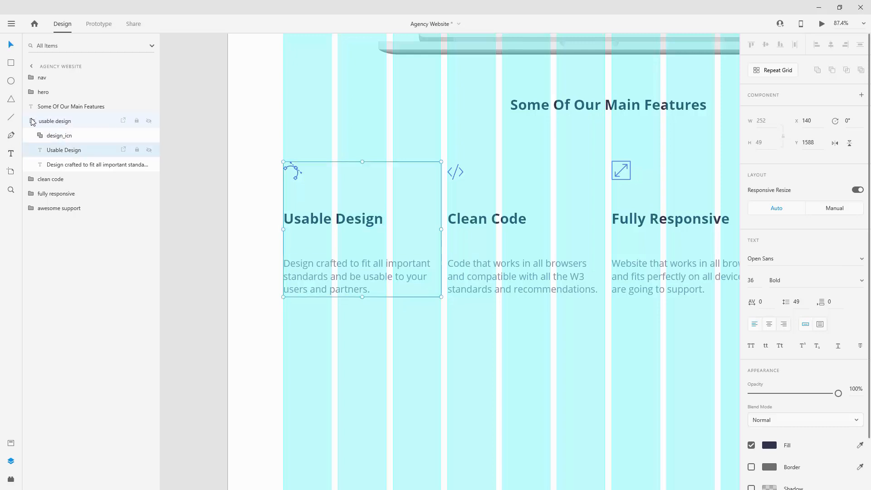
{"action": "left_click", "coordinate": [41, 121]}
Step: Arrange the layers inside the clean code group as icon, title, description, then collapse the group
{"action": "left_click", "coordinate": [40, 135]}
{"action": "left_click", "coordinate": [64, 150]}
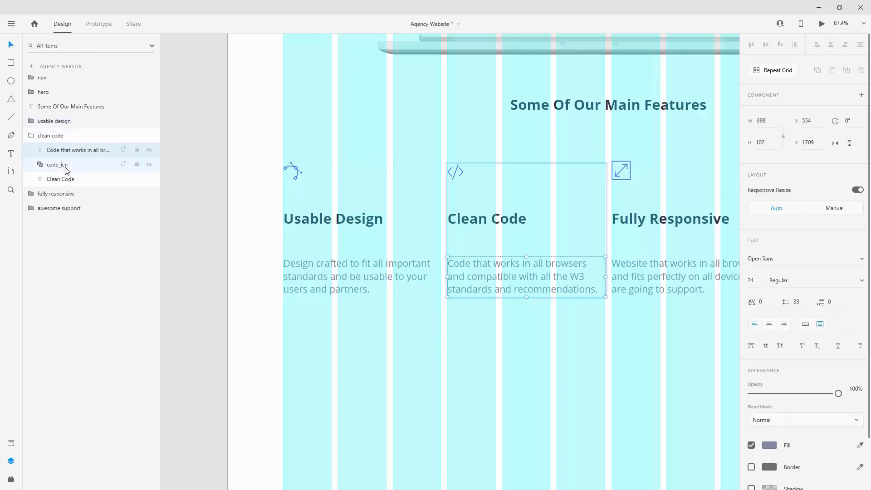
{"action": "left_click", "coordinate": [70, 166]}
{"action": "left_click_drag", "start_coordinate": [71, 166], "coordinate": [66, 146]}
{"action": "left_click_drag", "start_coordinate": [64, 178], "coordinate": [87, 158]}
{"action": "left_click", "coordinate": [31, 136]}
Step: Arrange the layers inside the fully responsive group as icon, title, description, then collapse the group
{"action": "left_click", "coordinate": [67, 149]}
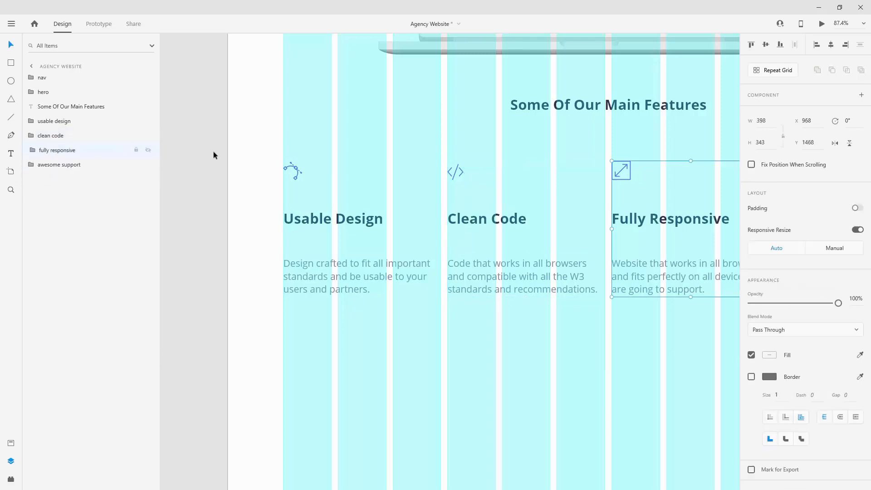
{"action": "left_click", "coordinate": [540, 164]}
{"action": "left_click_drag", "start_coordinate": [584, 158], "coordinate": [185, 101]}
{"action": "left_click", "coordinate": [346, 169]}
{"action": "left_click", "coordinate": [31, 150]}
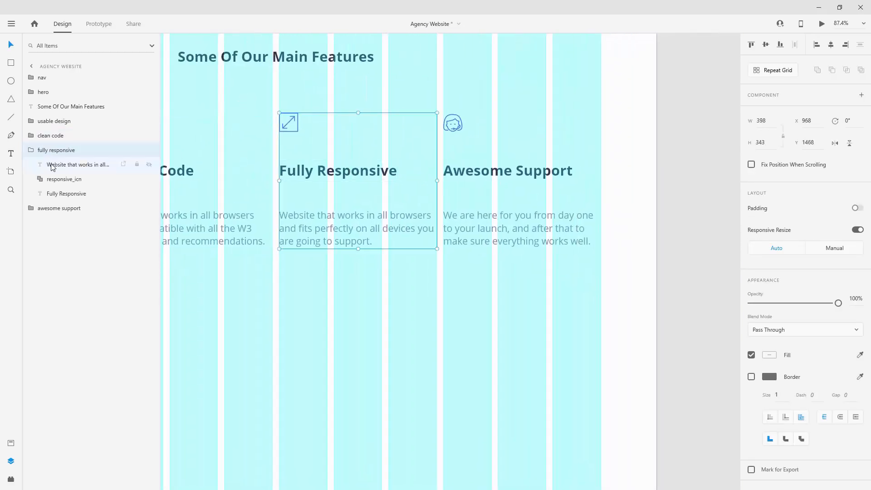
{"action": "left_click", "coordinate": [52, 166]}
{"action": "left_click_drag", "start_coordinate": [55, 179], "coordinate": [68, 175]}
{"action": "left_click", "coordinate": [68, 179]}
{"action": "left_click", "coordinate": [73, 194]}
{"action": "left_click", "coordinate": [31, 149]}
Step: Arrange the layers inside the awesome support group as icon, title, description, then collapse the group
{"action": "left_click", "coordinate": [32, 164]}
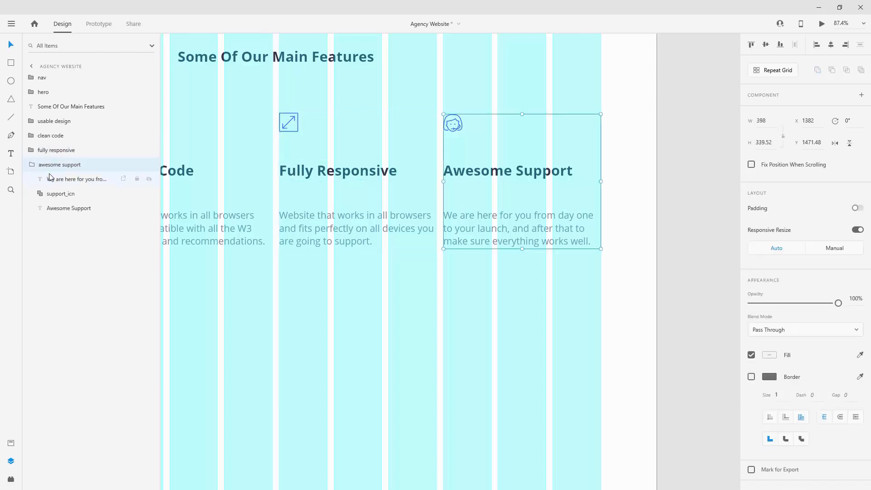
{"action": "left_click", "coordinate": [51, 179]}
{"action": "left_click", "coordinate": [81, 194]}
{"action": "mouse_move", "coordinate": [81, 194]}
{"action": "left_mouse_down"}
{"action": "mouse_move", "coordinate": [77, 176]}
{"action": "mouse_move", "coordinate": [80, 194]}
{"action": "left_mouse_up"}
{"action": "left_click", "coordinate": [73, 208]}
{"action": "left_click", "coordinate": [32, 164]}
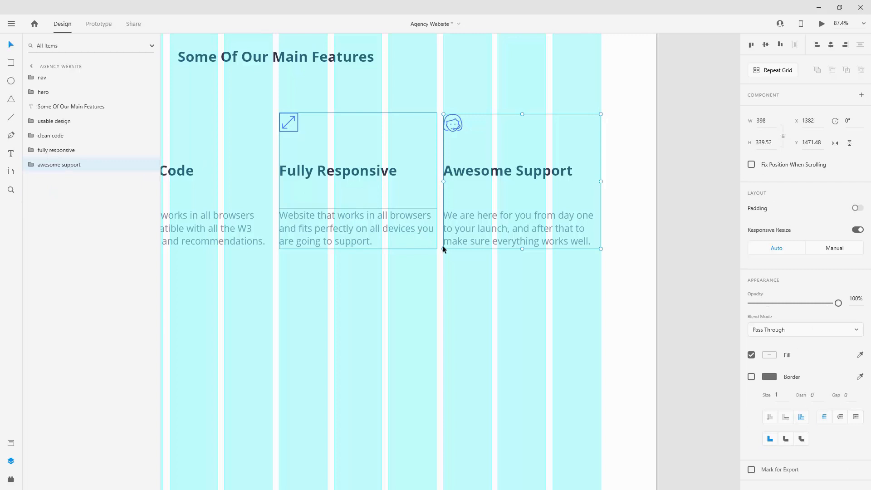
Step: Expand all four feature groups in the layer list to expose their icon, title and description layers
{"action": "scroll", "coordinate": [442, 246], "scroll_direction": "down", "scroll_amount": 5}
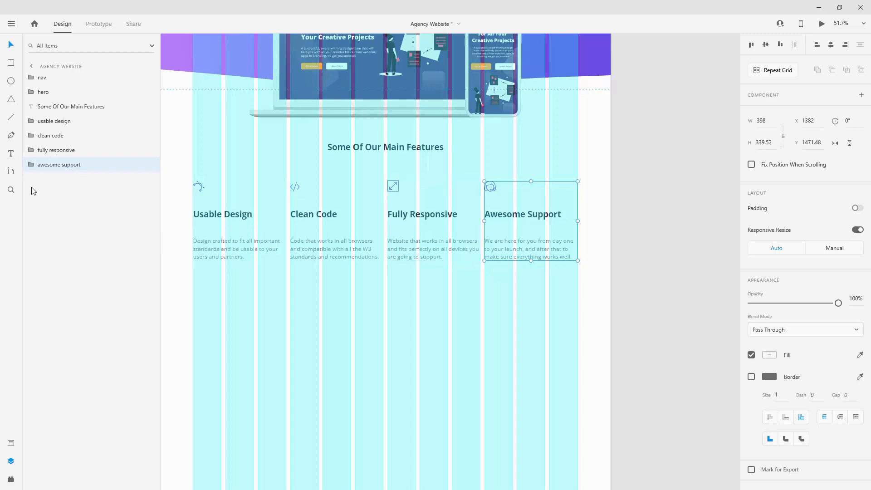
{"action": "left_click", "coordinate": [31, 164]}
{"action": "left_click", "coordinate": [31, 150]}
{"action": "left_click", "coordinate": [30, 135]}
{"action": "left_click", "coordinate": [31, 121]}
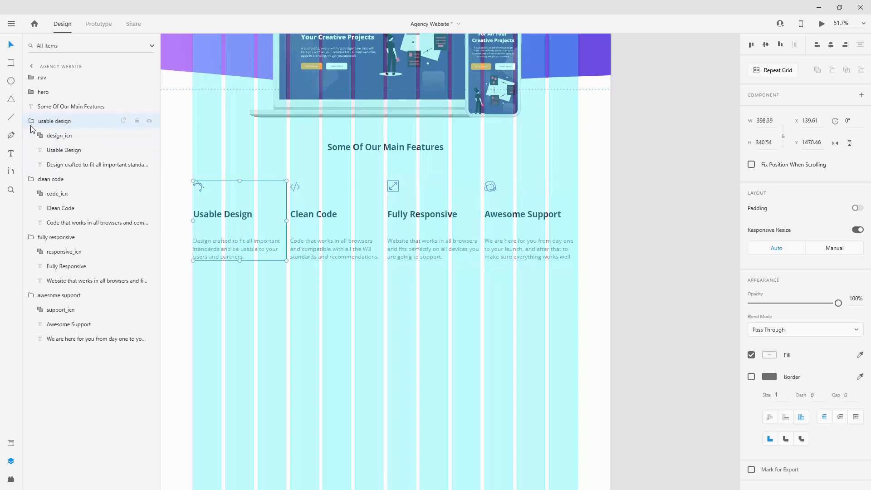
Step: Select the description paragraphs of all four feature groups and move them up together to Y 1677, 40 px below the titles
{"action": "left_click", "coordinate": [68, 164]}
{"action": "left_click", "coordinate": [76, 221], "text": "ctrl"}
{"action": "left_click", "coordinate": [75, 279], "text": "ctrl"}
{"action": "left_click", "coordinate": [77, 338], "text": "ctrl"}
{"action": "left_click_drag", "start_coordinate": [213, 243], "coordinate": [224, 235]}
{"action": "key", "text": "Up"}
{"action": "key", "text": "Up"}
{"action": "key", "text": "Up"}
{"action": "key", "text": "Up"}
{"action": "key", "text": "Up"}
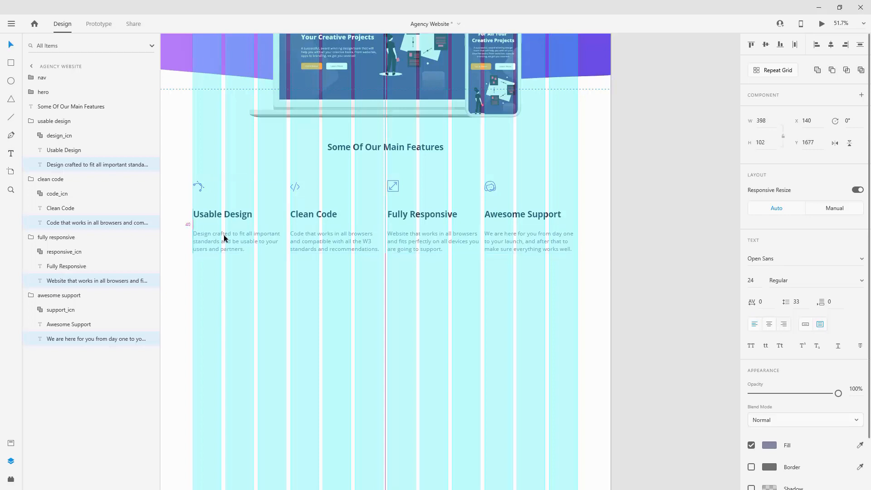
Step: Add all four feature titles to the selected descriptions and move them up together so the titles sit at Y 1556
{"action": "left_click", "coordinate": [68, 324], "text": "shift"}
{"action": "left_click", "coordinate": [68, 267], "text": "shift"}
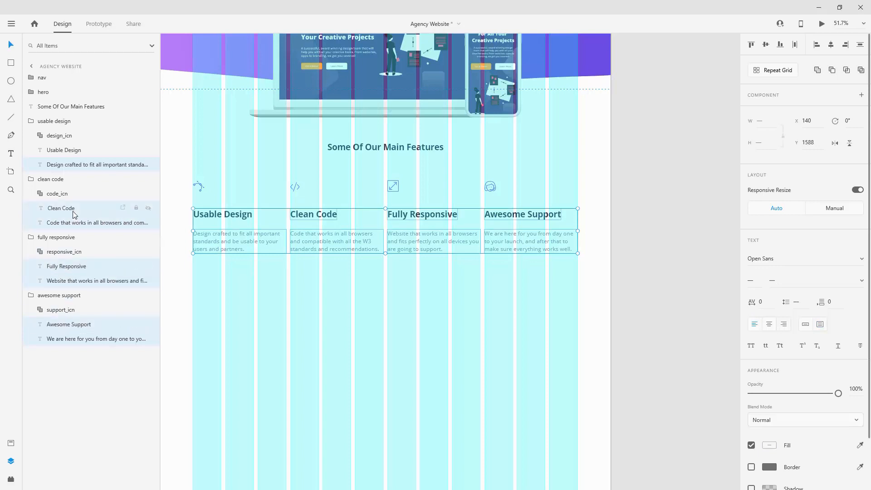
{"action": "left_click", "coordinate": [61, 150], "text": "shift"}
{"action": "left_click_drag", "start_coordinate": [219, 214], "coordinate": [221, 199]}
{"action": "key", "text": "shift+Down"}
{"action": "key", "text": "shift+Down"}
{"action": "key", "text": "shift+Down"}
{"action": "key", "text": "shift+Down"}
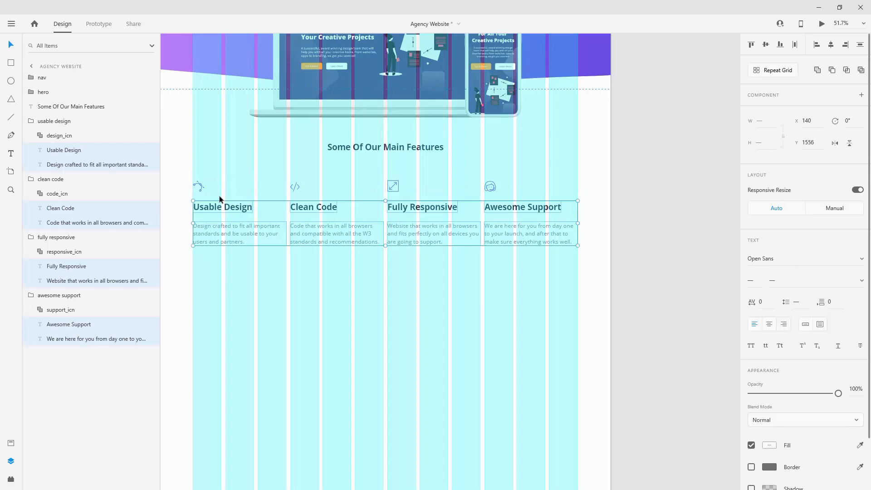
{"action": "key", "text": "shift+Up"}
{"action": "left_click_drag", "start_coordinate": [219, 198], "coordinate": [219, 199]}
{"action": "key", "text": "shift+Down"}
Step: Collapse the usable design, clean code, fully responsive and awesome support groups in the layer list
{"action": "left_click", "coordinate": [32, 122]}
{"action": "left_click", "coordinate": [32, 135]}
{"action": "left_click", "coordinate": [31, 150]}
{"action": "left_click", "coordinate": [32, 165]}
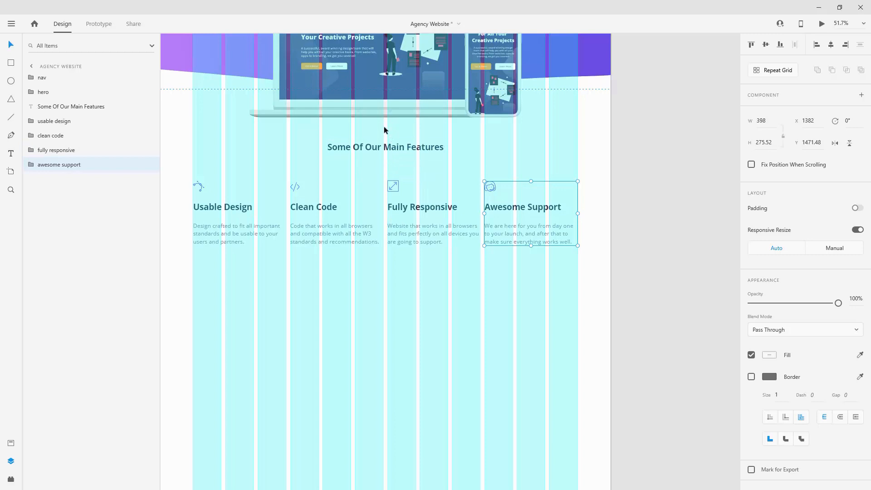
{"action": "scroll", "coordinate": [409, 164], "scroll_direction": "down", "scroll_amount": 2}
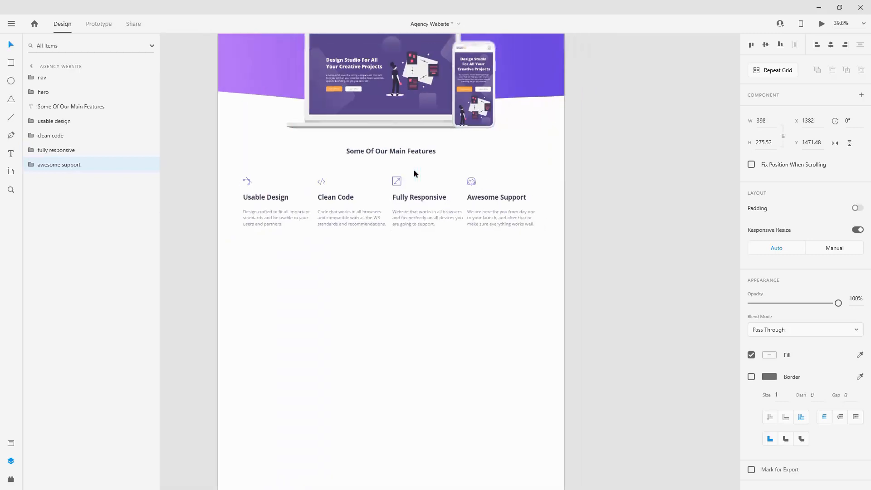
{"action": "scroll", "coordinate": [407, 150], "scroll_direction": "up", "scroll_amount": 3}
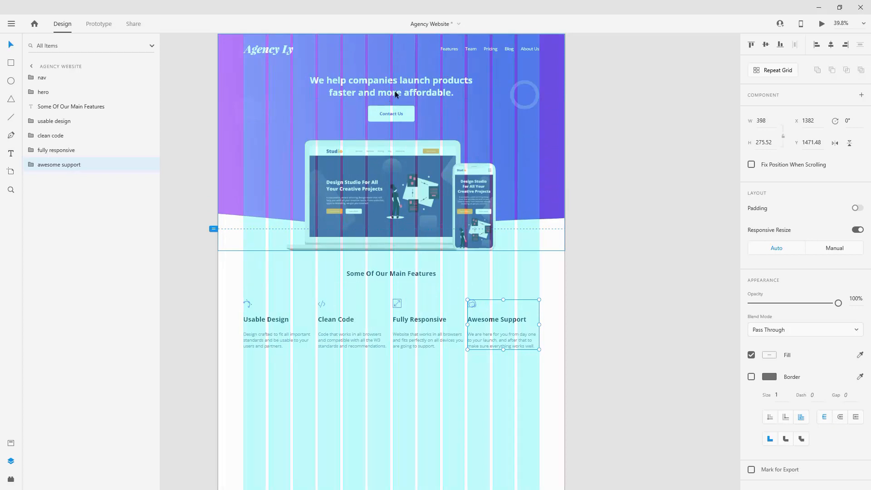
Step: Group the Some Of Our Main Features heading with the four feature groups and name the new group features
{"action": "left_click", "coordinate": [80, 108]}
{"action": "left_click", "coordinate": [64, 166], "text": "shift"}
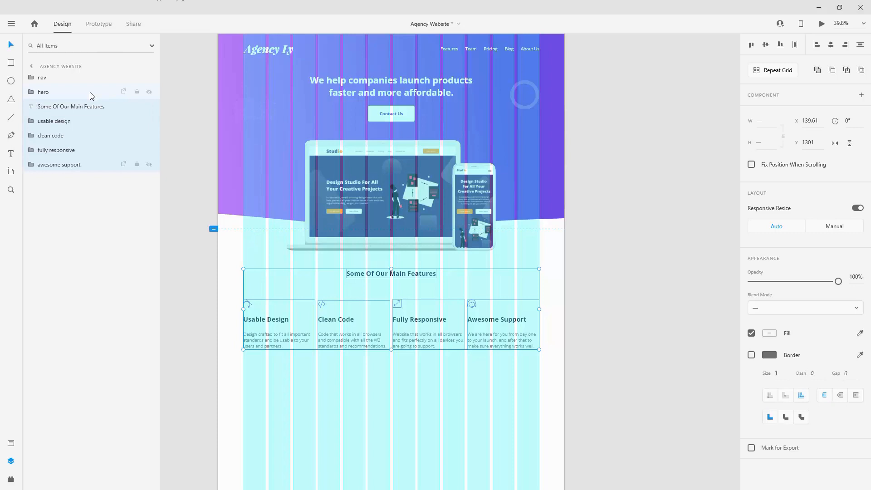
{"action": "key", "text": "ctrl+g"}
{"action": "double_click", "coordinate": [52, 107]}
{"action": "type", "text": "features"}
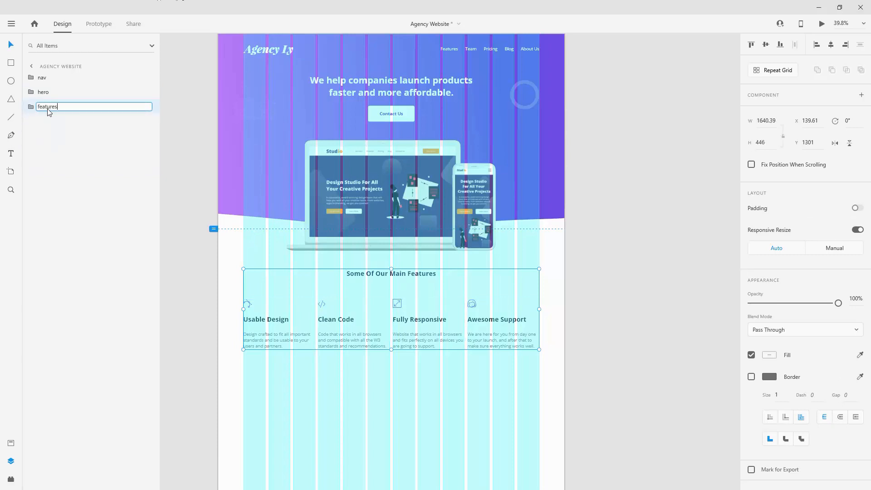
{"action": "key", "text": "Return"}
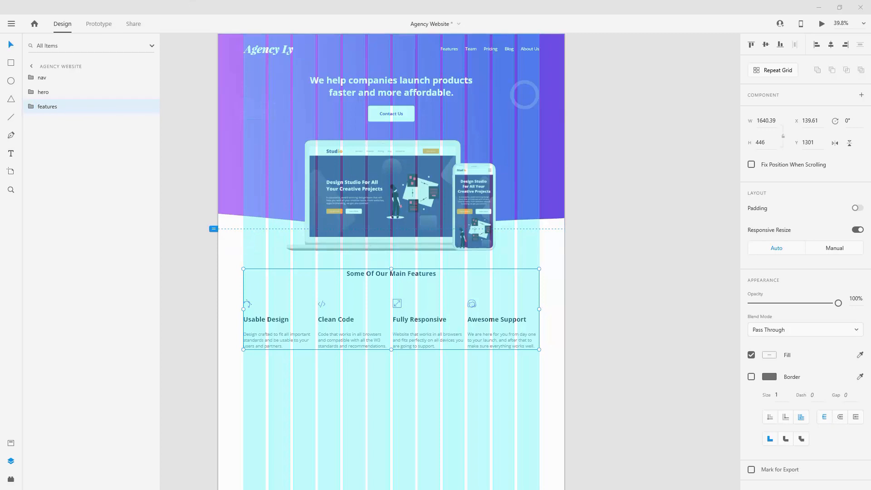
Step: Paste the copied features_bg rectangle, 1920 by 860, onto the artboard at X 0, Y 987
{"action": "scroll", "coordinate": [302, 229], "scroll_direction": "down", "scroll_amount": 5}
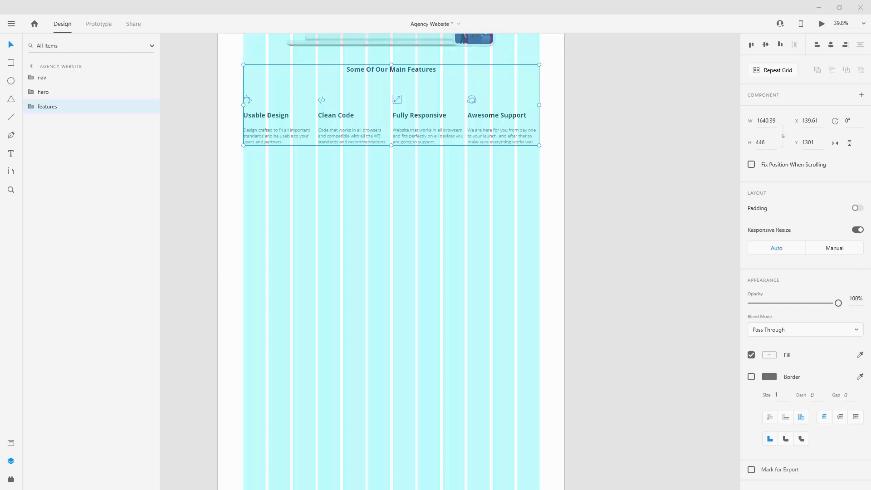
{"action": "left_click", "coordinate": [493, 178]}
{"action": "key", "text": "ctrl+v"}
{"action": "scroll", "coordinate": [386, 165], "scroll_direction": "up", "scroll_amount": 2}
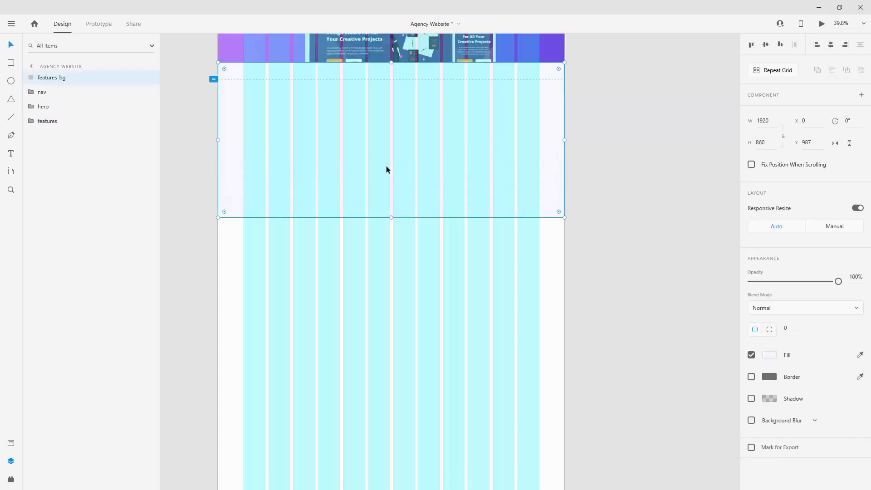
Step: Move the features_bg layer to the bottom of the features group, behind its content, and collapse the group
{"action": "scroll", "coordinate": [386, 167], "scroll_direction": "up", "scroll_amount": 3}
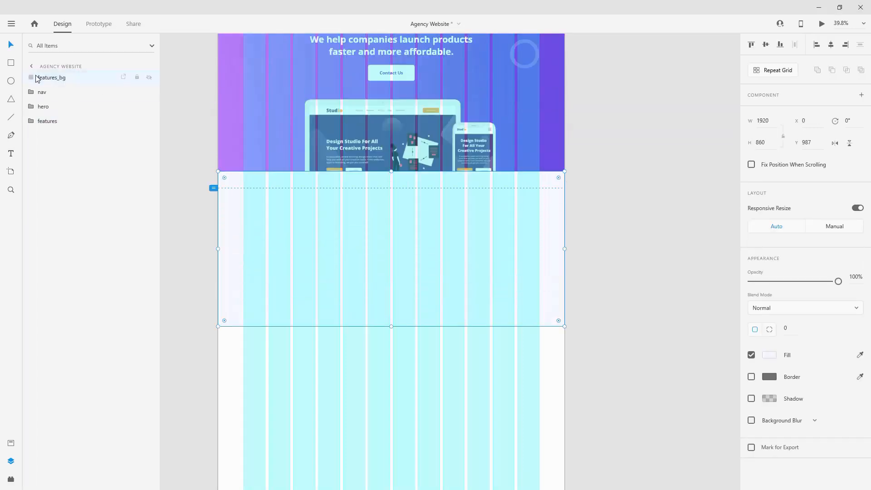
{"action": "left_click", "coordinate": [32, 121]}
{"action": "left_click_drag", "start_coordinate": [50, 81], "coordinate": [61, 202]}
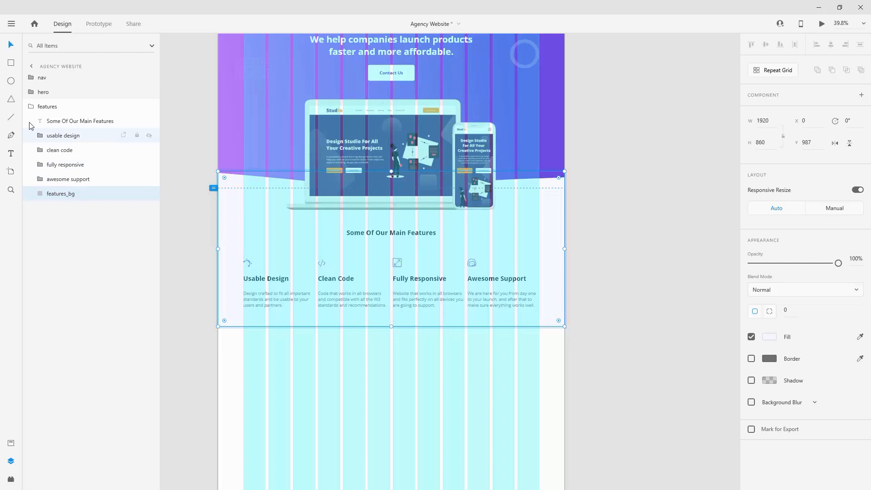
{"action": "left_click", "coordinate": [31, 107]}
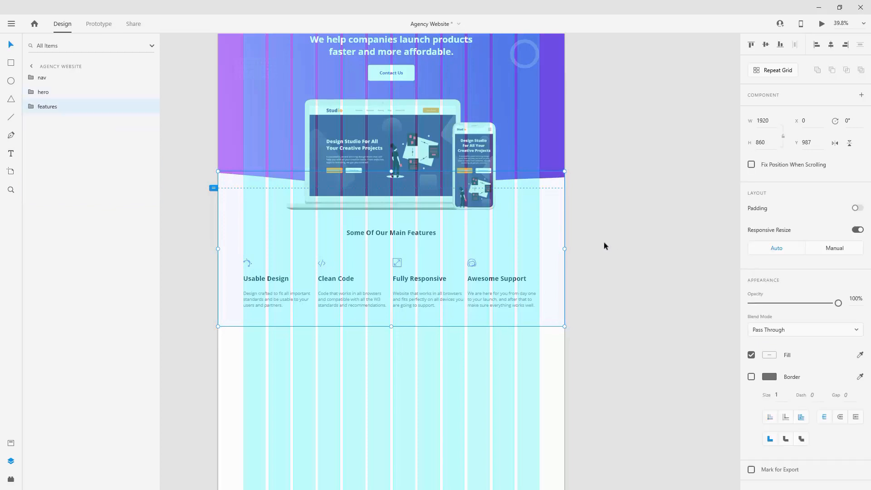
Step: Check the #F8F8FF background color among the document's assets, return to the layer list and deselect the features group
{"action": "scroll", "coordinate": [376, 97], "scroll_direction": "up", "scroll_amount": 2}
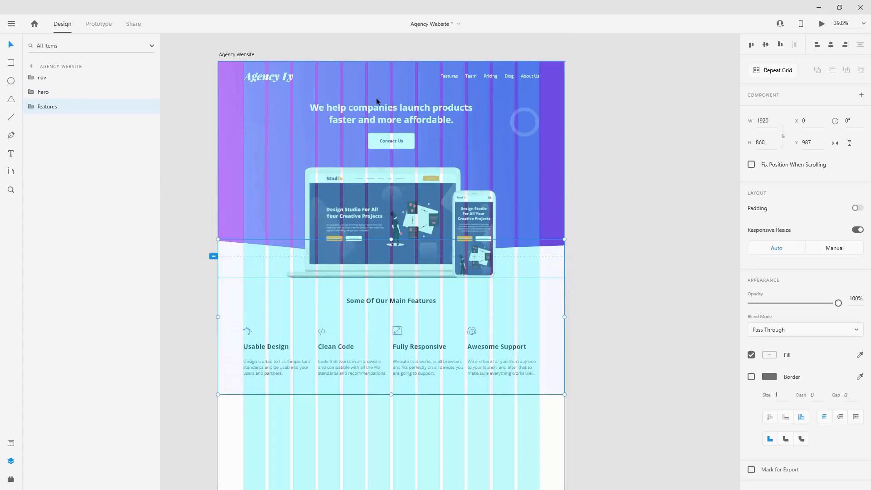
{"action": "left_click", "coordinate": [11, 443]}
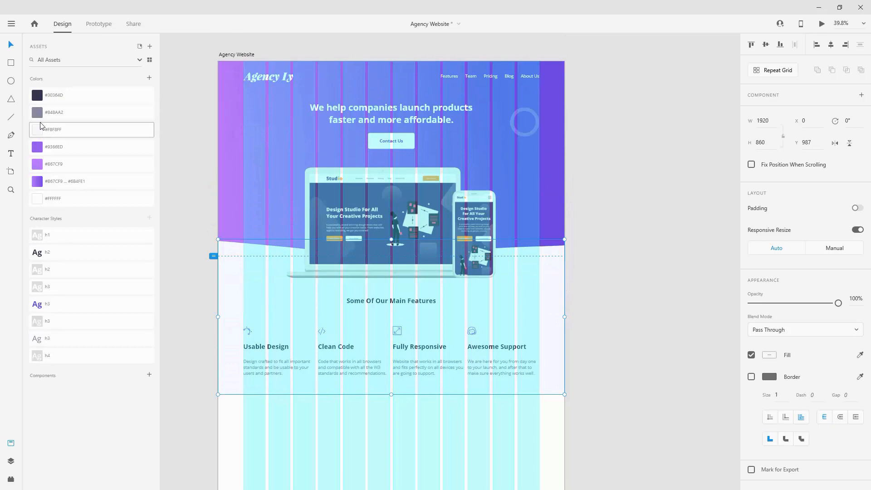
{"action": "left_click_drag", "start_coordinate": [40, 132], "coordinate": [68, 132]}
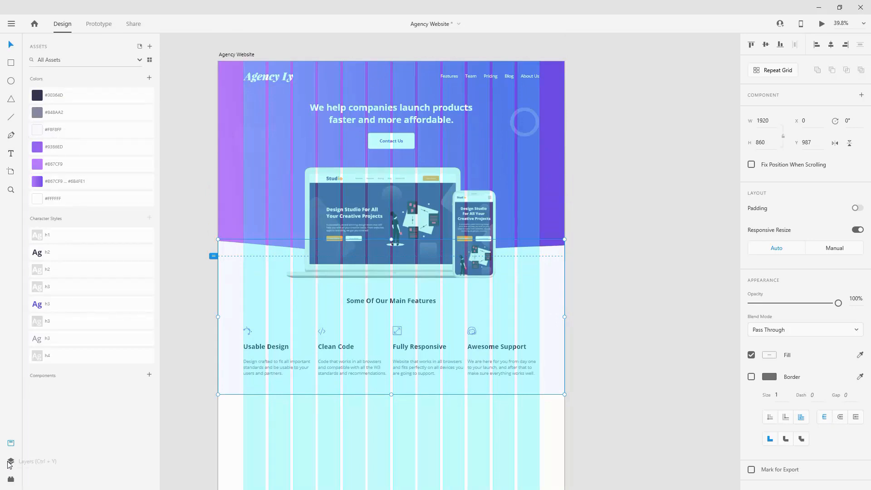
{"action": "left_click", "coordinate": [10, 461]}
{"action": "left_click", "coordinate": [667, 317]}
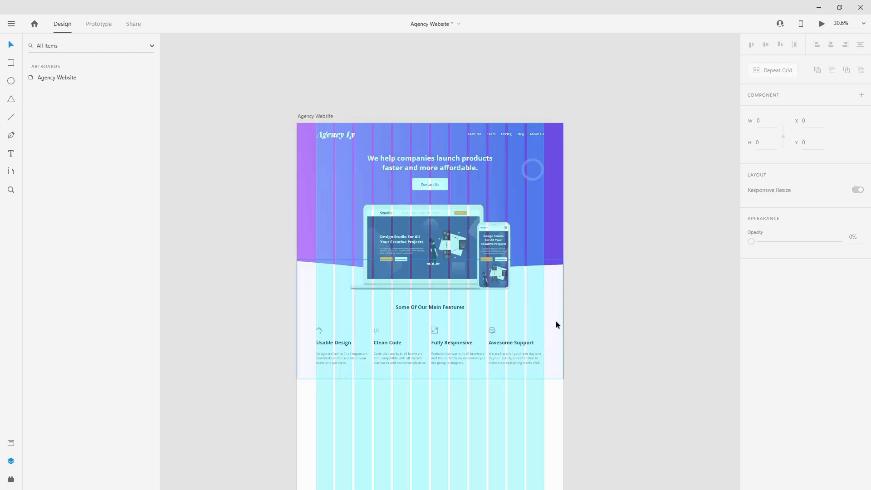
Step: Review the hero and features sections of the landing page, including the light features background and the laptop and phone mockups
{"action": "scroll", "coordinate": [556, 314], "scroll_direction": "down", "scroll_amount": 3}
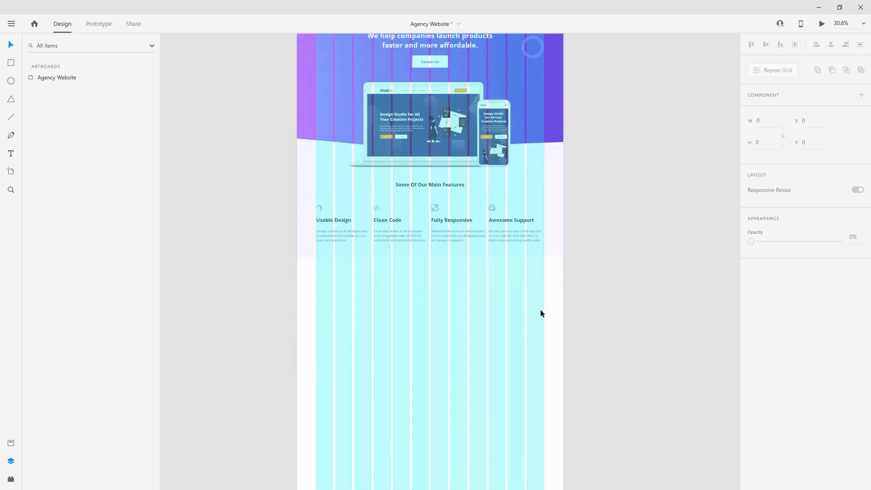
{"action": "left_click", "coordinate": [554, 195]}
{"action": "scroll", "coordinate": [554, 195], "scroll_direction": "up", "scroll_amount": 2}
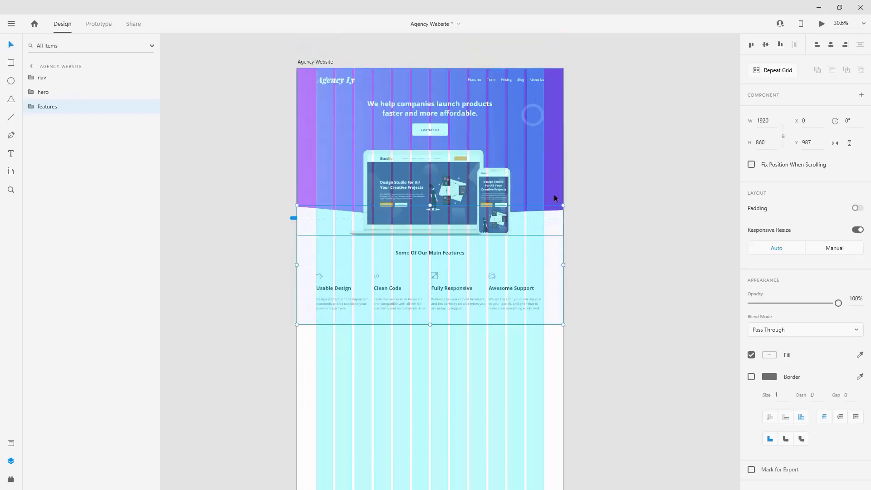
{"action": "scroll", "coordinate": [463, 266], "scroll_direction": "down", "scroll_amount": 2}
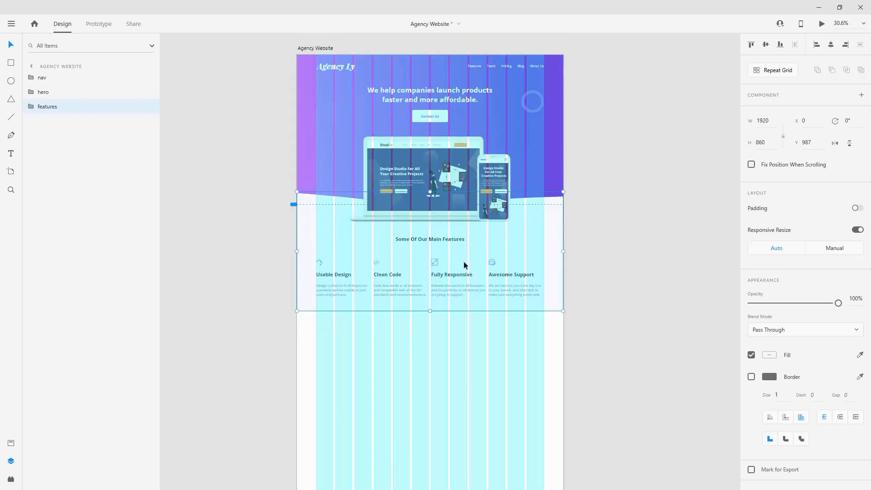
{"action": "scroll", "coordinate": [464, 265], "scroll_direction": "down", "scroll_amount": 4}
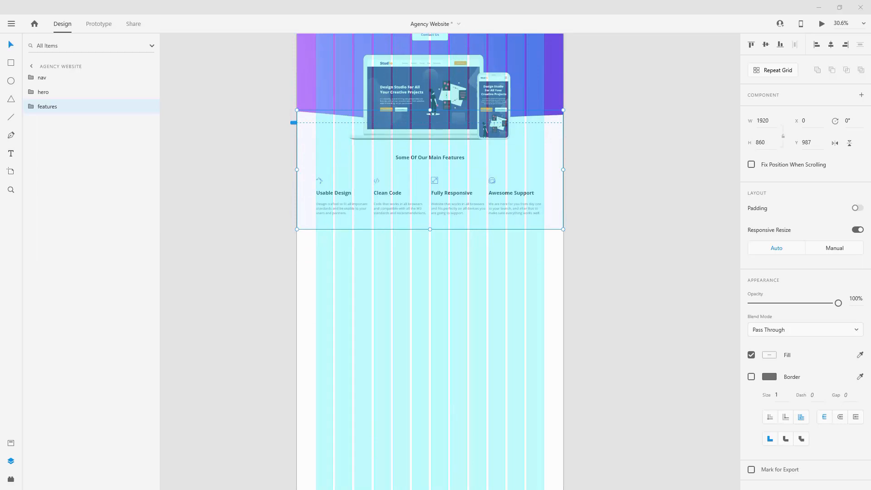
{"action": "scroll", "coordinate": [324, 278], "scroll_direction": "up", "scroll_amount": 5}
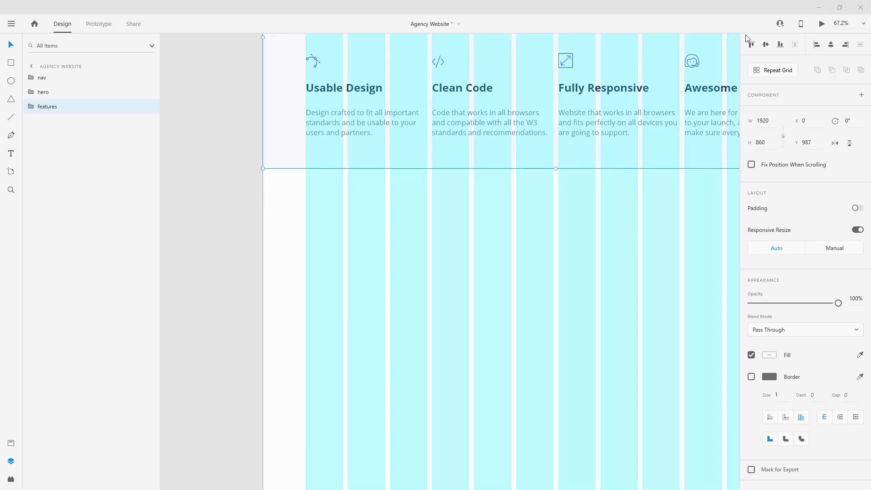
{"action": "scroll", "coordinate": [325, 140], "scroll_direction": "down", "scroll_amount": 4}
{"action": "scroll", "coordinate": [323, 152], "scroll_direction": "up", "scroll_amount": 3}
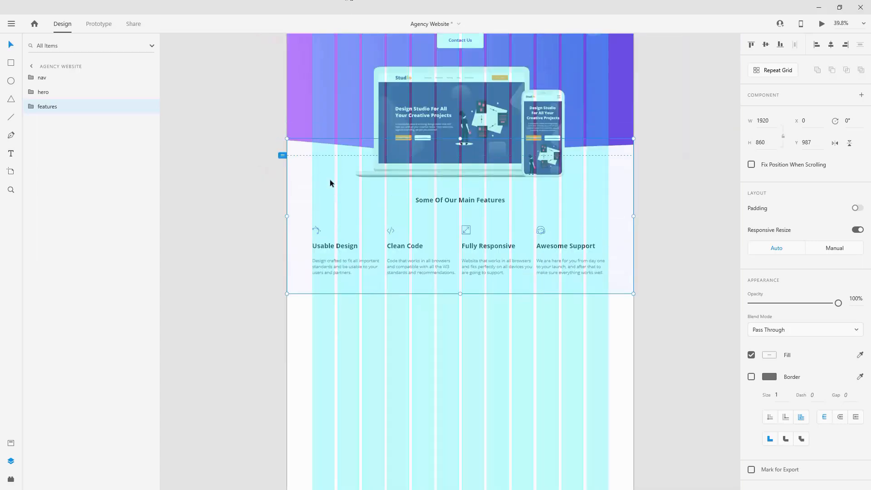
{"action": "scroll", "coordinate": [331, 179], "scroll_direction": "up", "scroll_amount": 1}
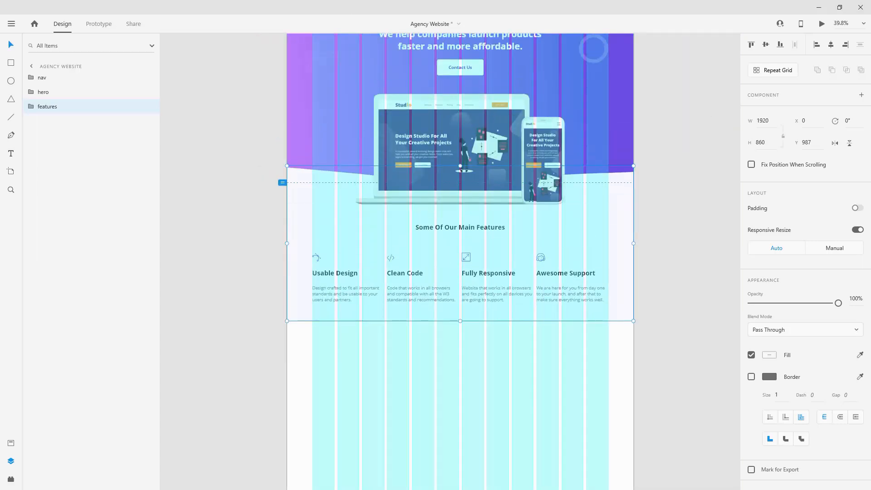
{"action": "scroll", "coordinate": [520, 101], "scroll_direction": "up", "scroll_amount": 2}
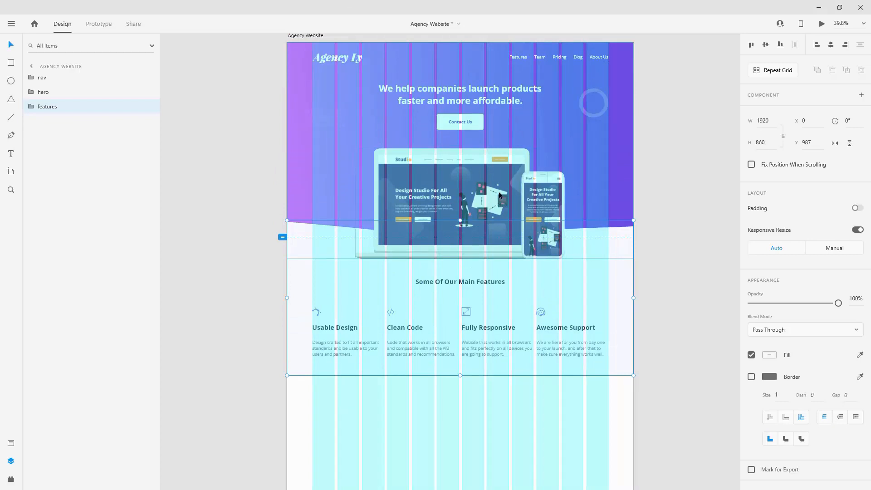
{"action": "scroll", "coordinate": [502, 180], "scroll_direction": "up", "scroll_amount": 1}
{"action": "scroll", "coordinate": [501, 177], "scroll_direction": "down", "scroll_amount": 2}
{"action": "scroll", "coordinate": [501, 177], "scroll_direction": "up", "scroll_amount": 2}
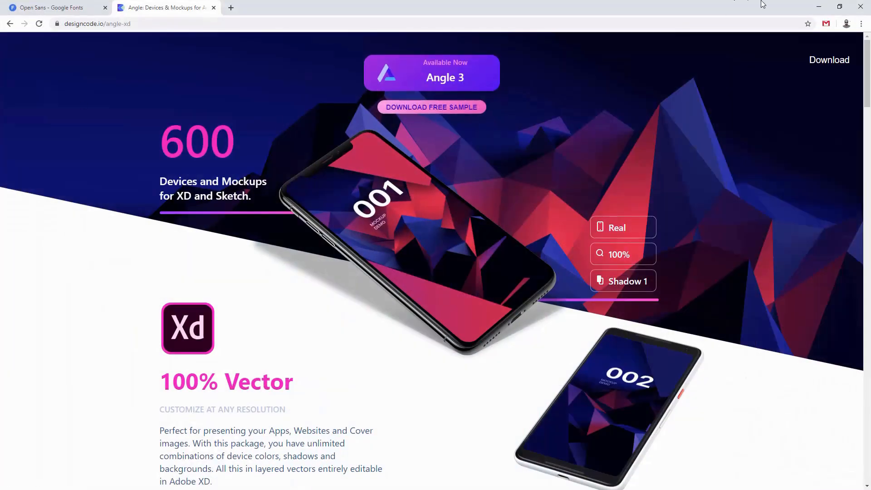
Step: Switch from the Angle web page to the AngleMockups XD document, enlarge its window and display the installed plugins
{"action": "left_click", "coordinate": [819, 4]}
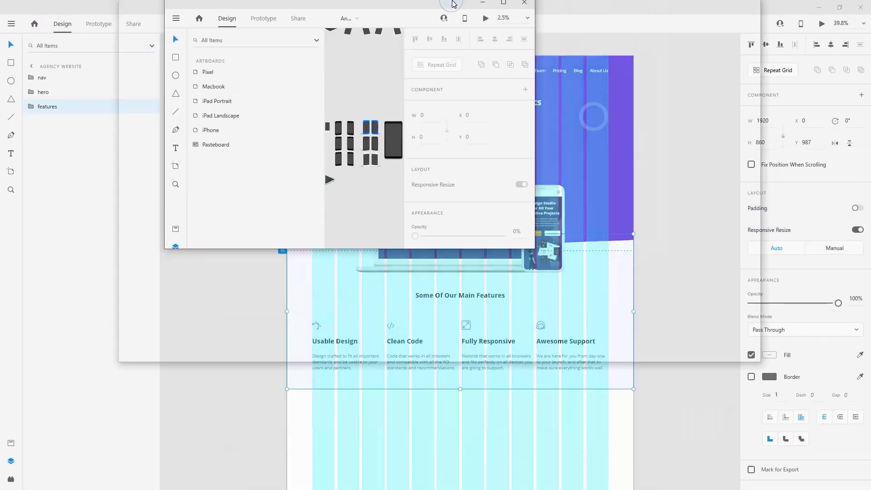
{"action": "left_click_drag", "start_coordinate": [452, 1], "coordinate": [452, 1]}
{"action": "scroll", "coordinate": [465, 228], "scroll_direction": "up", "scroll_amount": 3}
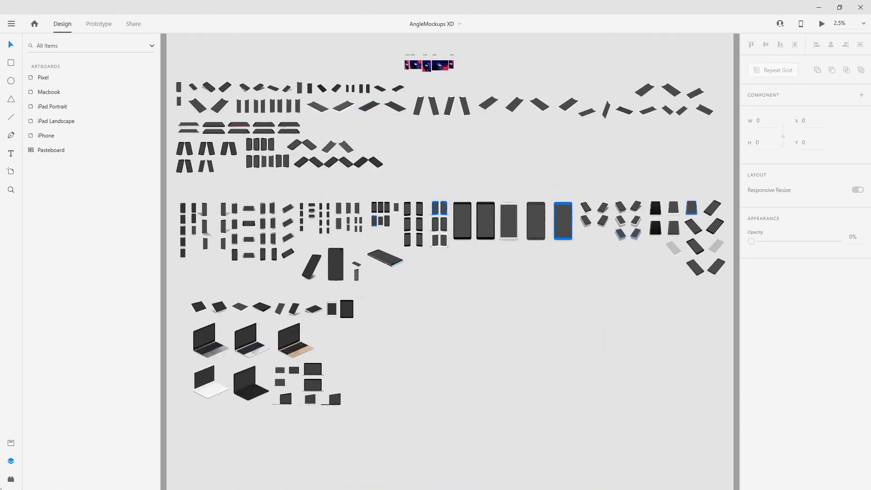
{"action": "left_click", "coordinate": [17, 483]}
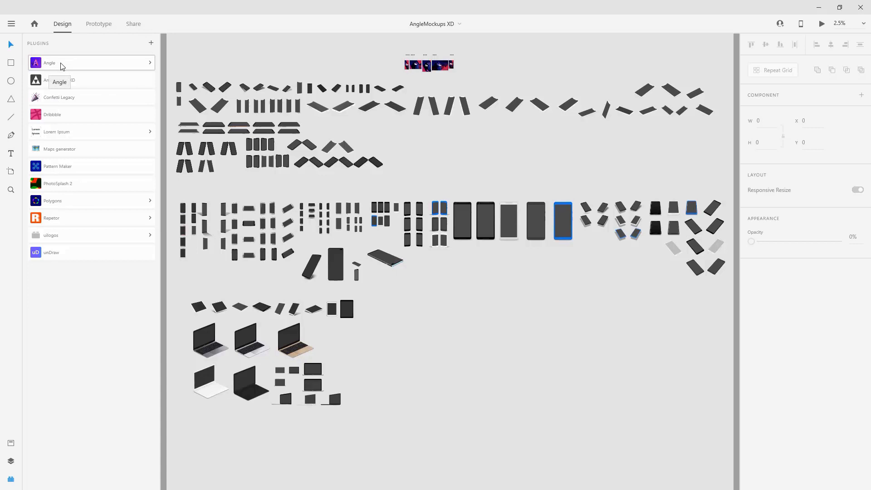
Step: Examine the sample screen artboards and the iPhone mockups in the Angle library
{"action": "scroll", "coordinate": [413, 62], "scroll_direction": "up", "scroll_amount": 3}
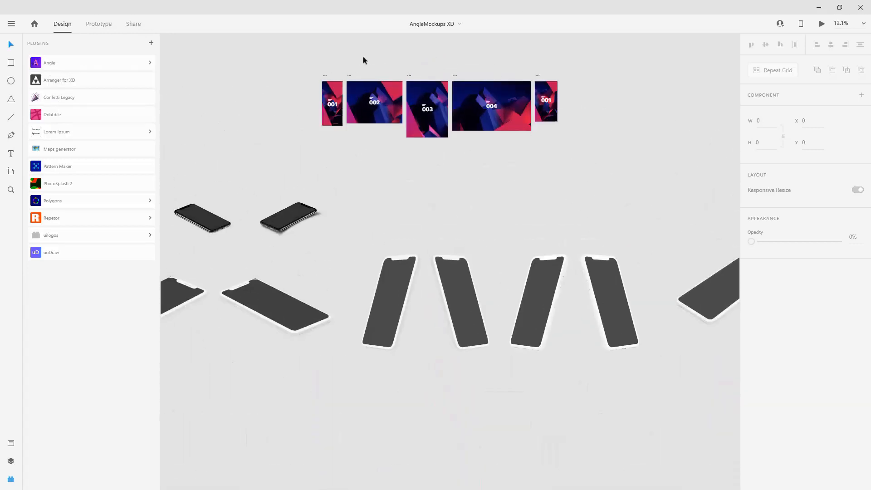
{"action": "scroll", "coordinate": [544, 126], "scroll_direction": "down", "scroll_amount": 5}
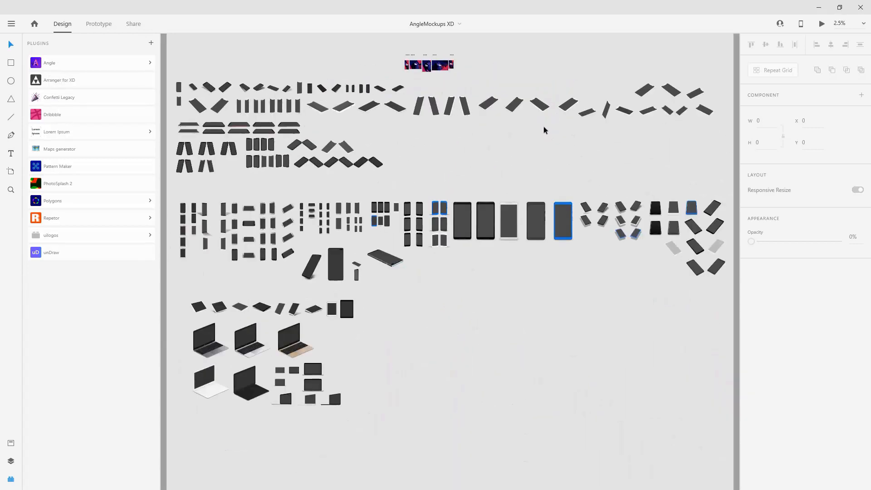
{"action": "scroll", "coordinate": [181, 59], "scroll_direction": "up", "scroll_amount": 4}
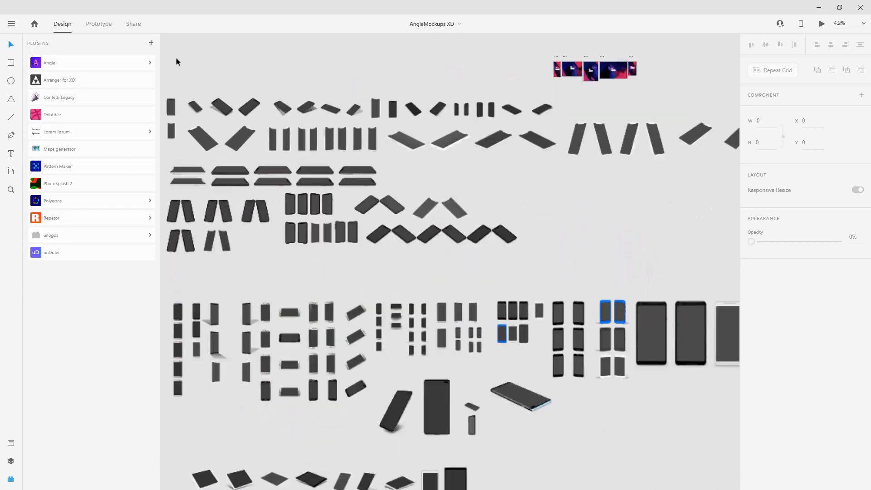
{"action": "scroll", "coordinate": [544, 93], "scroll_direction": "up", "scroll_amount": 6}
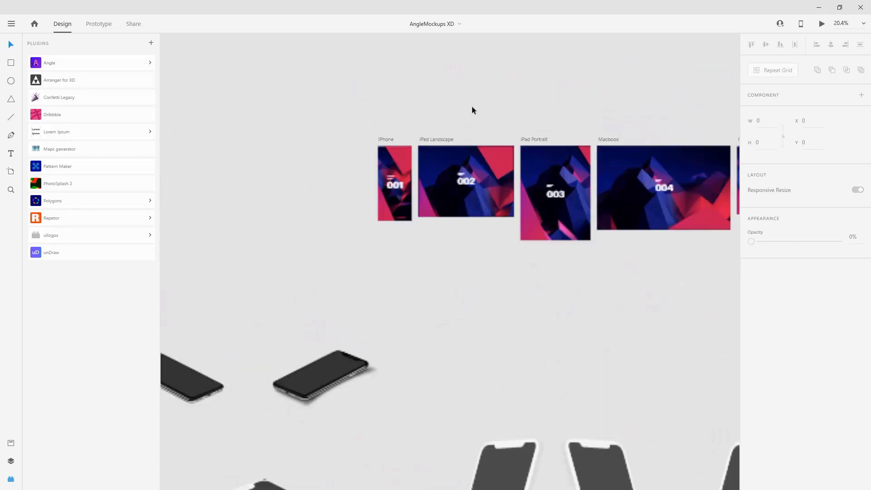
{"action": "scroll", "coordinate": [360, 156], "scroll_direction": "down", "scroll_amount": 6}
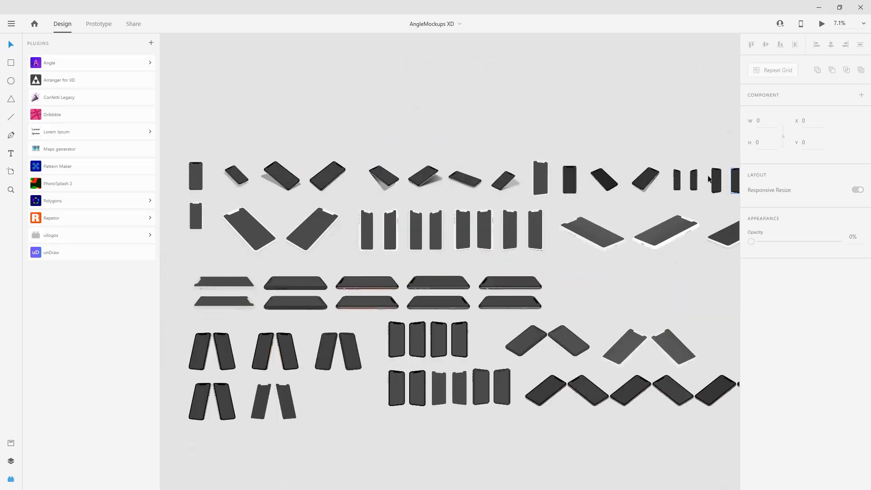
{"action": "scroll", "coordinate": [177, 173], "scroll_direction": "up", "scroll_amount": 3}
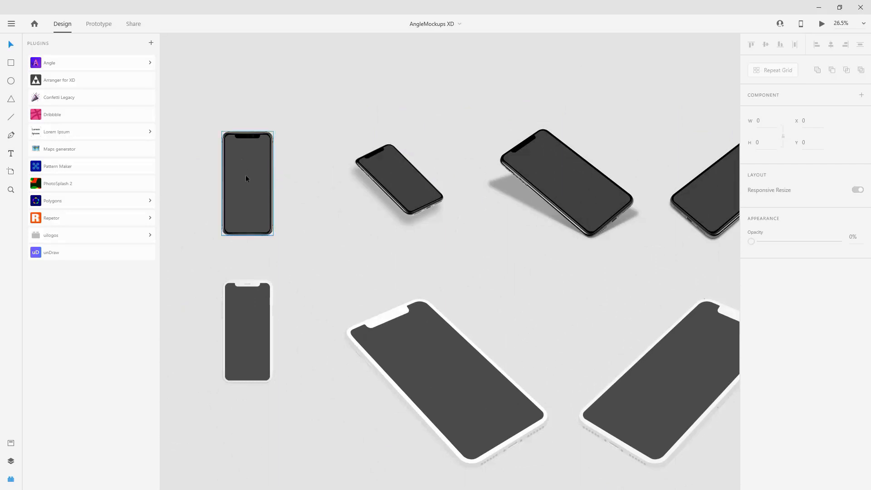
Step: Apply the iPhone artboard to the screen of the upright black iPhone mockup with Angle's Apply Mockup, at 3x density and Best quality
{"action": "left_click", "coordinate": [11, 460]}
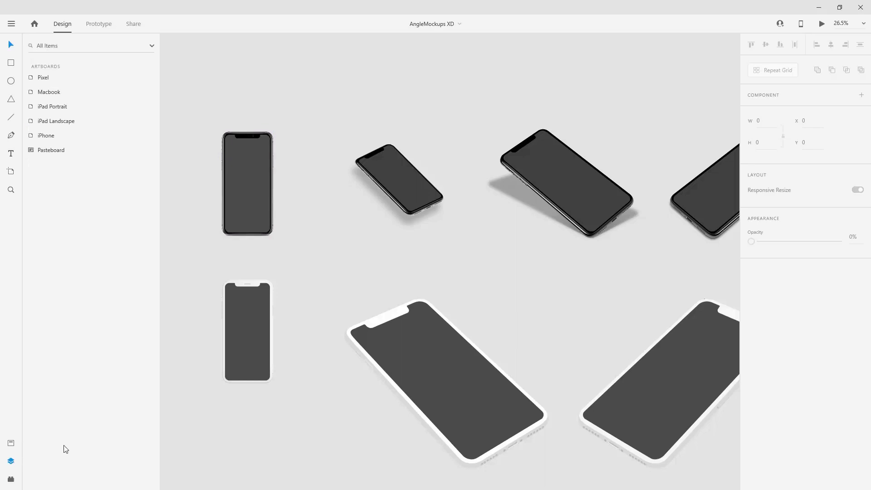
{"action": "left_click", "coordinate": [236, 179]}
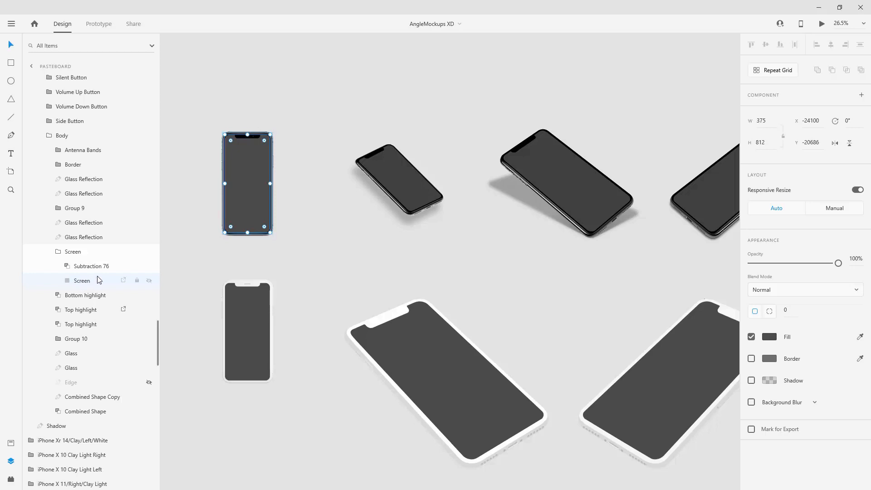
{"action": "scroll", "coordinate": [206, 199], "scroll_direction": "down", "scroll_amount": 8}
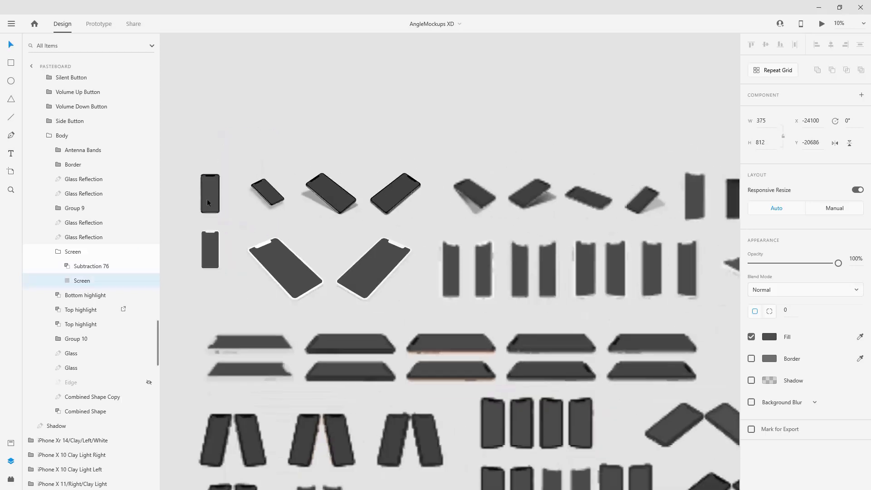
{"action": "scroll", "coordinate": [703, 86], "scroll_direction": "up", "scroll_amount": 8}
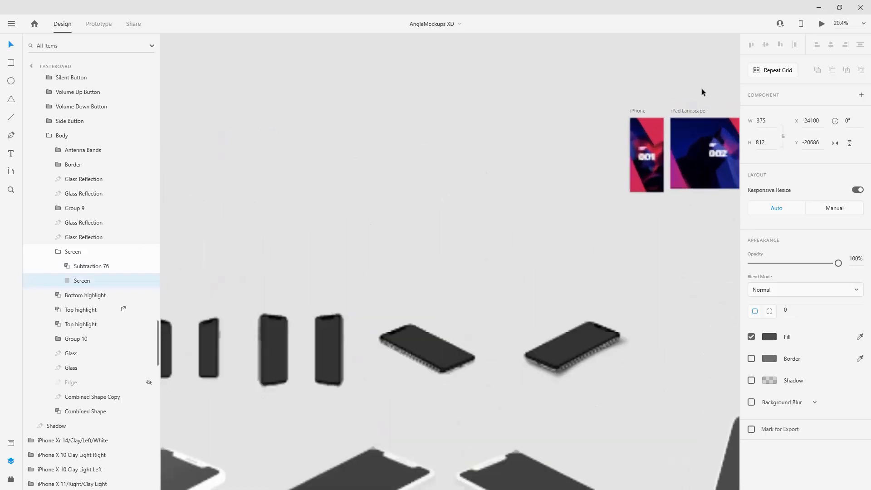
{"action": "scroll", "coordinate": [610, 178], "scroll_direction": "down", "scroll_amount": 9}
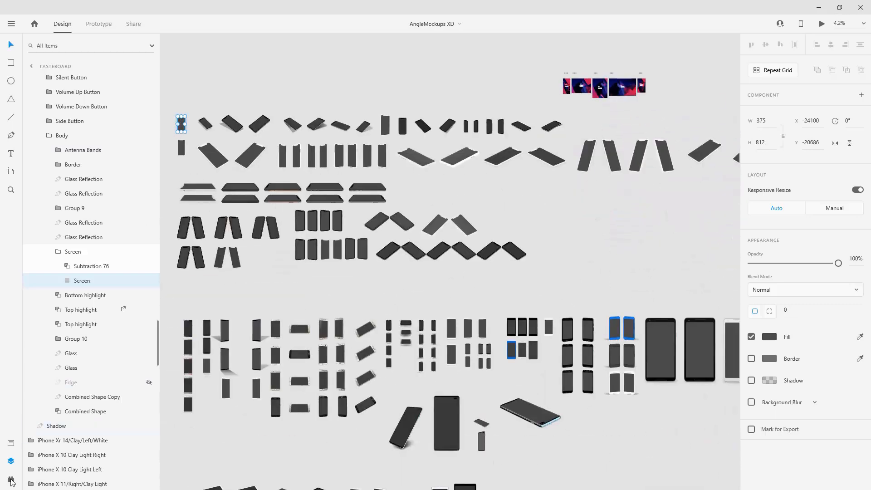
{"action": "left_click", "coordinate": [12, 483]}
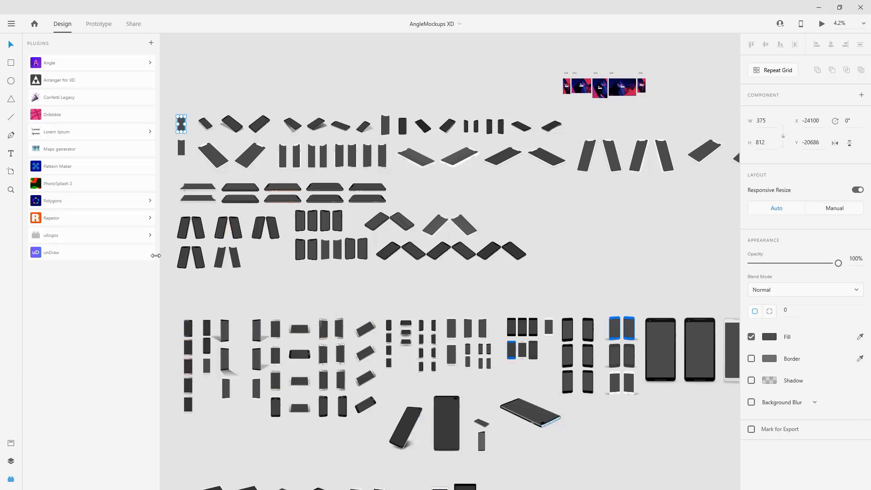
{"action": "left_click", "coordinate": [84, 67]}
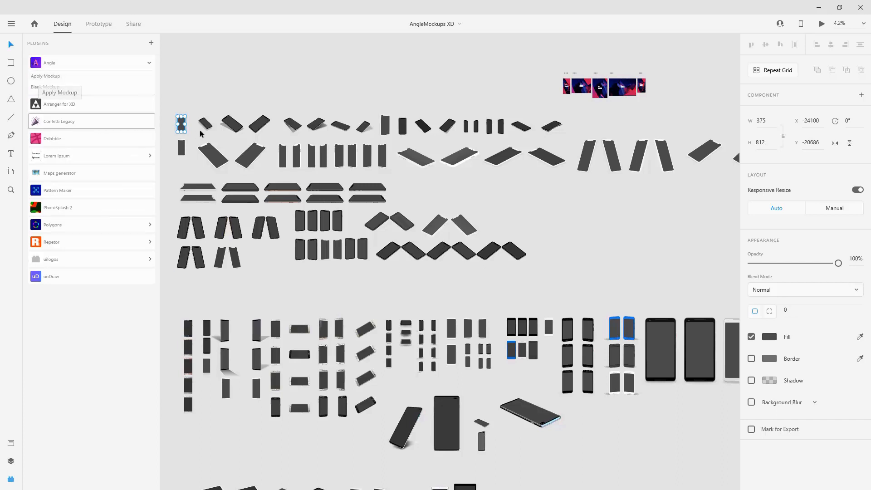
{"action": "left_click", "coordinate": [43, 76]}
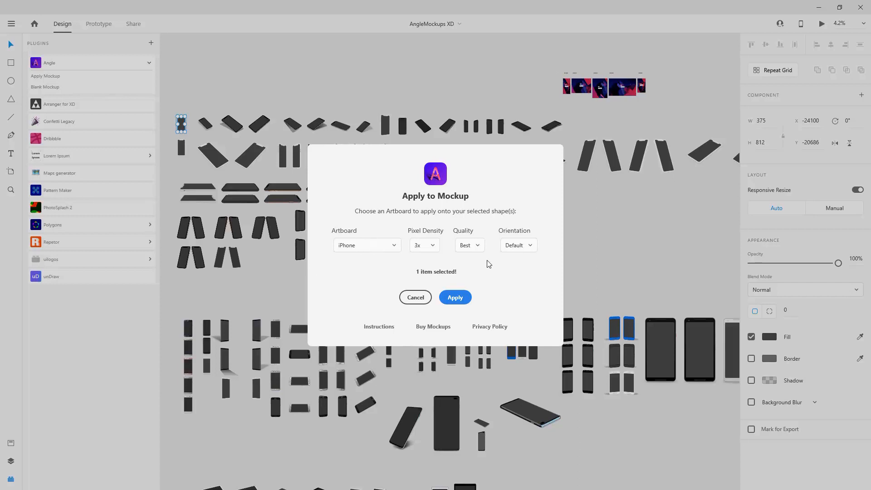
{"action": "left_click", "coordinate": [460, 298]}
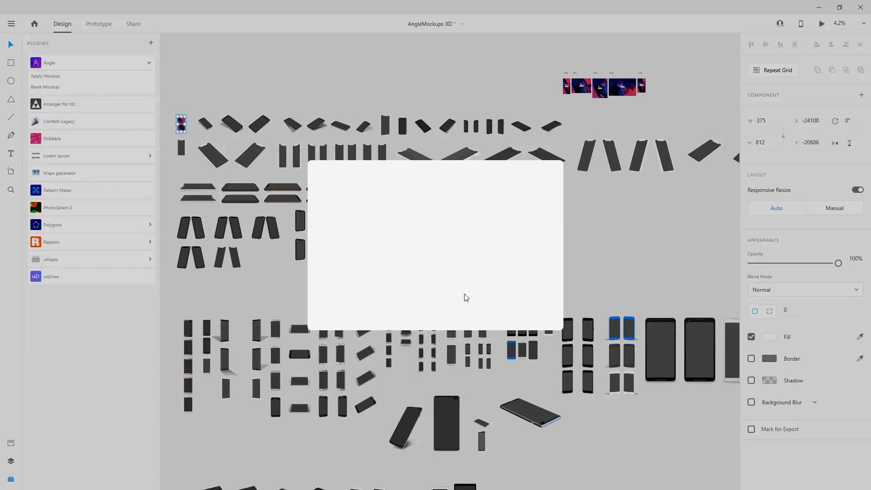
Step: Examine the upright iPhone mockup with its applied screen up close, including the notch area, and survey the whole device mockup library
{"action": "scroll", "coordinate": [171, 109], "scroll_direction": "up", "scroll_amount": 5}
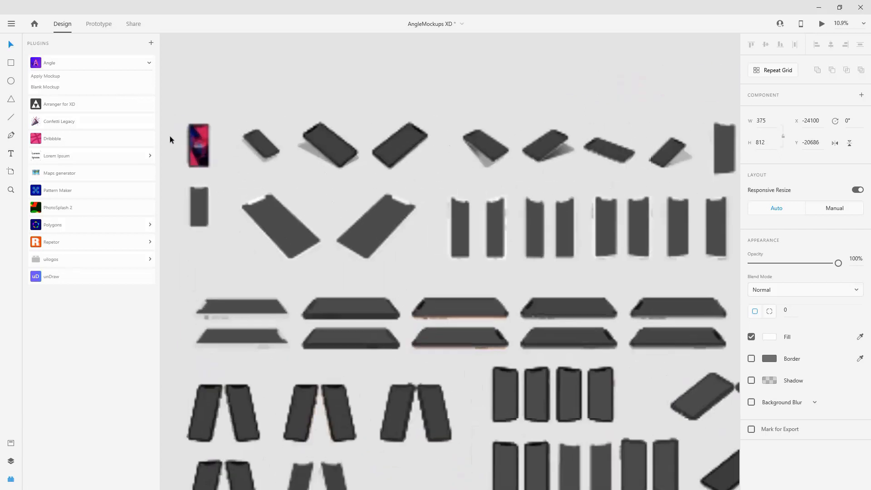
{"action": "scroll", "coordinate": [170, 136], "scroll_direction": "up", "scroll_amount": 8}
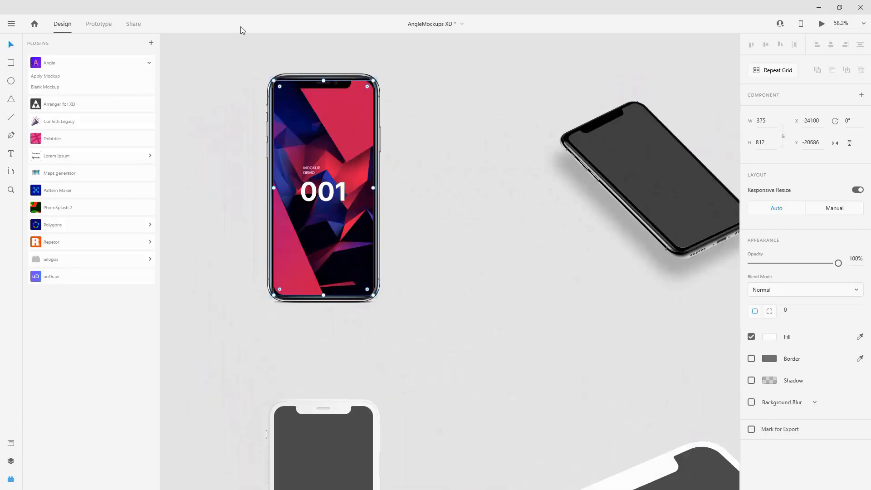
{"action": "scroll", "coordinate": [243, 79], "scroll_direction": "up", "scroll_amount": 8}
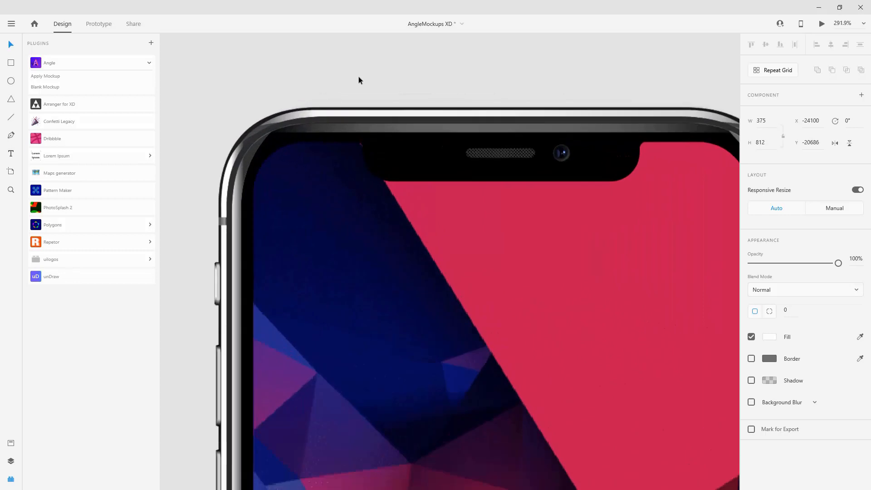
{"action": "scroll", "coordinate": [359, 81], "scroll_direction": "up", "scroll_amount": 1}
{"action": "left_click", "coordinate": [302, 91]}
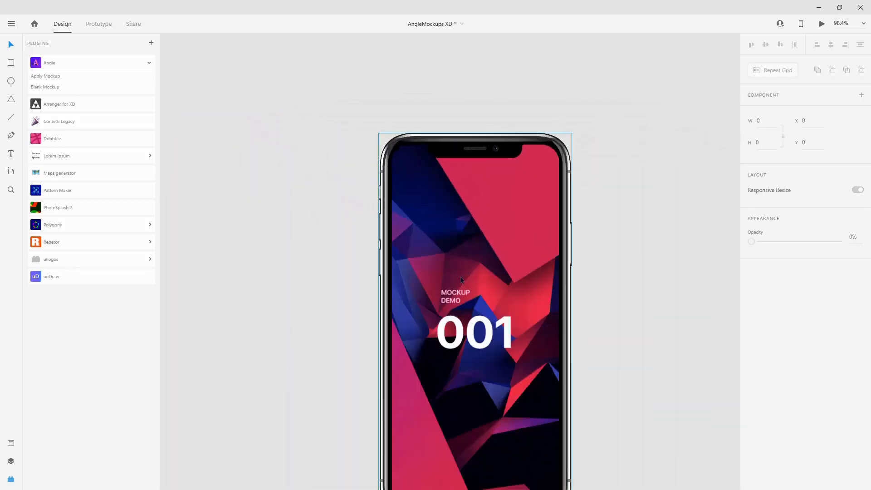
{"action": "scroll", "coordinate": [460, 276], "scroll_direction": "down", "scroll_amount": 3}
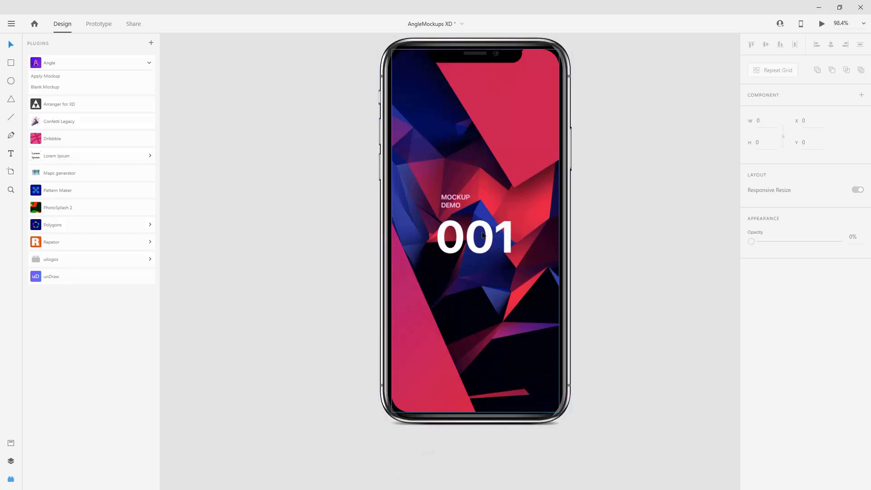
{"action": "scroll", "coordinate": [482, 235], "scroll_direction": "down", "scroll_amount": 4}
{"action": "scroll", "coordinate": [377, 221], "scroll_direction": "down", "scroll_amount": 10}
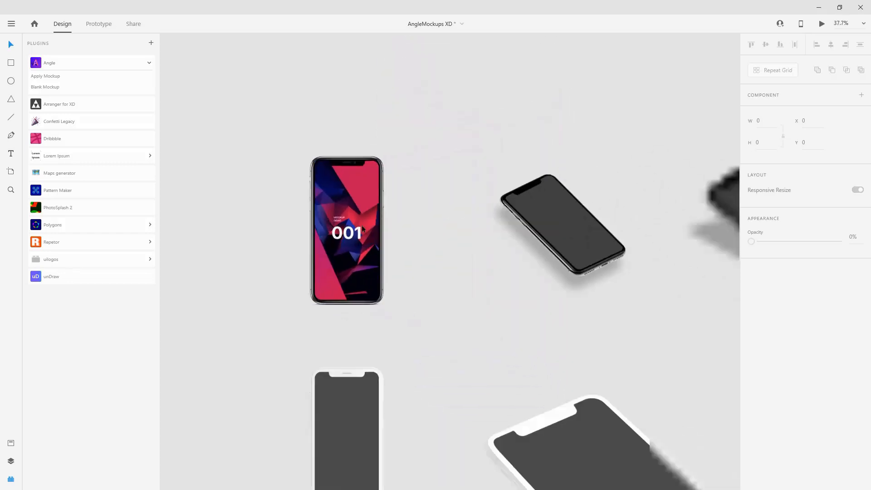
{"action": "scroll", "coordinate": [362, 228], "scroll_direction": "down", "scroll_amount": 5}
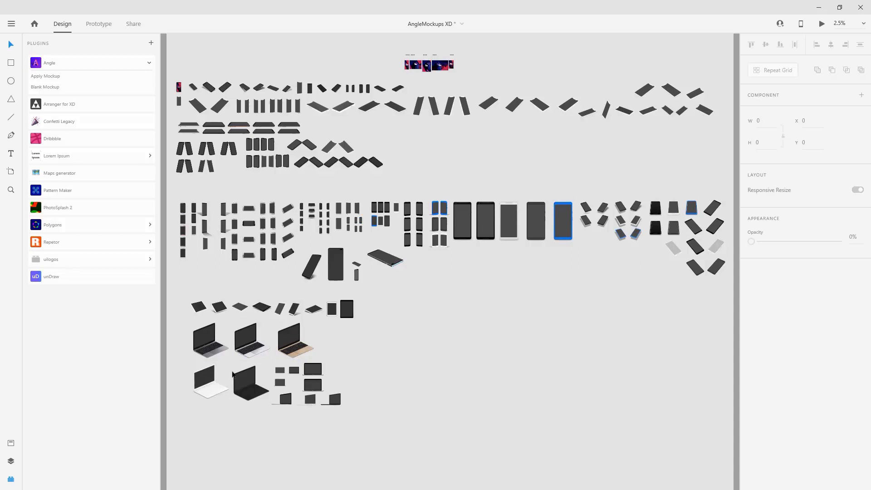
{"action": "scroll", "coordinate": [342, 320], "scroll_direction": "up", "scroll_amount": 2}
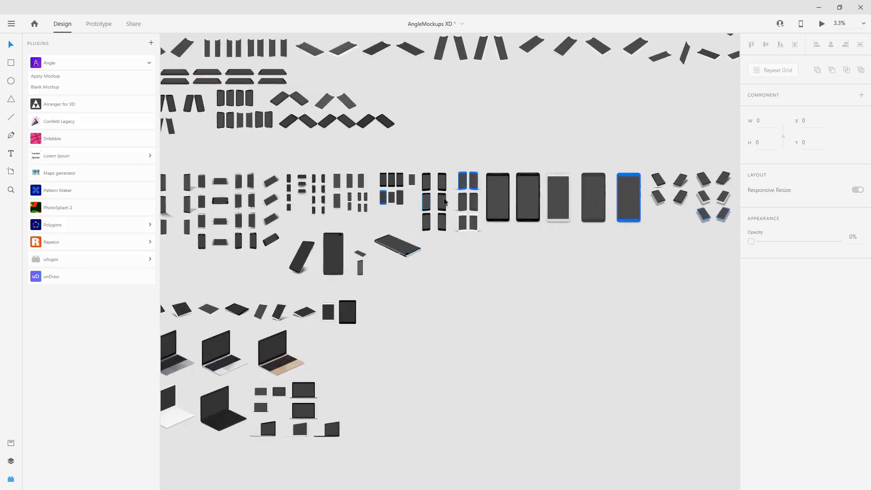
{"action": "scroll", "coordinate": [540, 224], "scroll_direction": "down", "scroll_amount": 2}
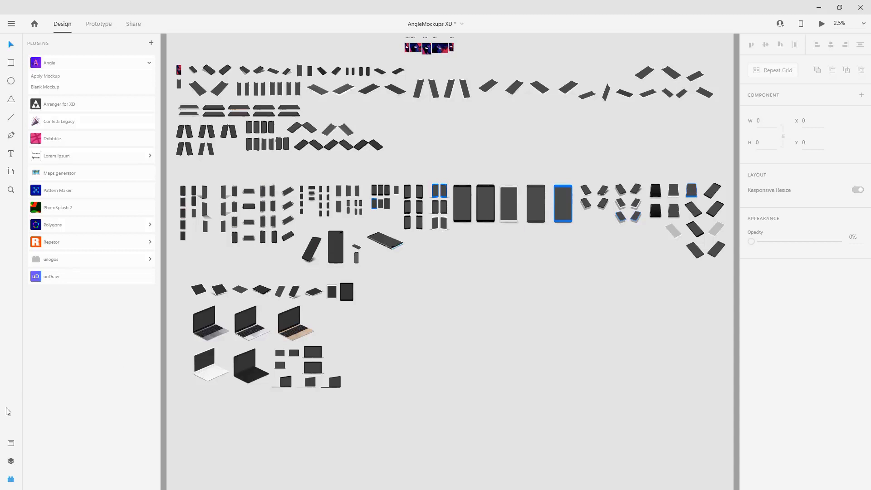
Step: Close the AngleMockups XD document without saving its changes and return to the Agency Website document
{"action": "left_click", "coordinate": [11, 461]}
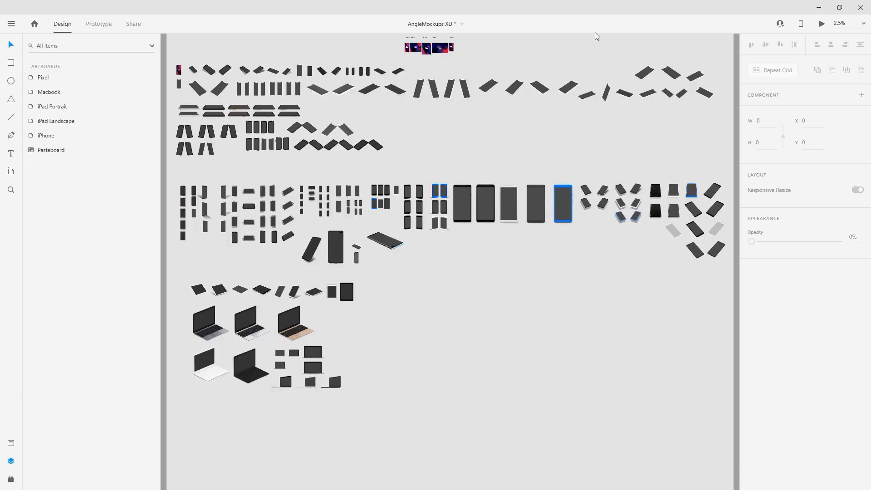
{"action": "left_click", "coordinate": [859, 6]}
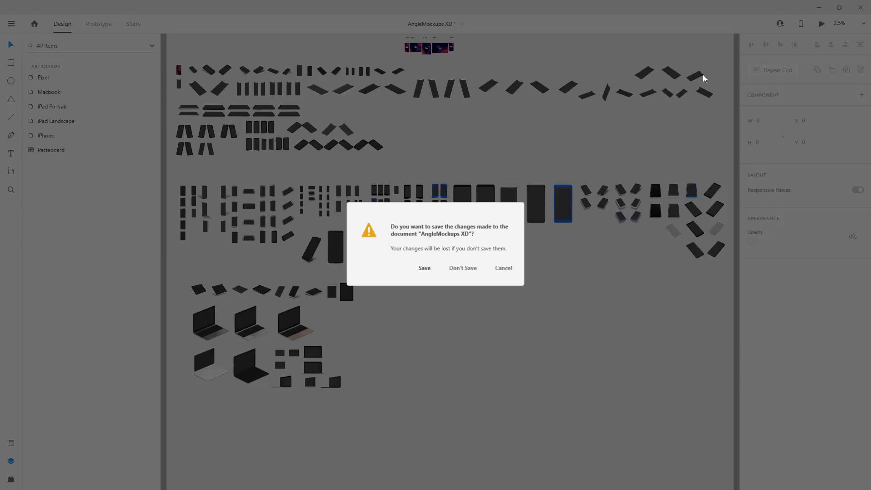
{"action": "left_click", "coordinate": [464, 269]}
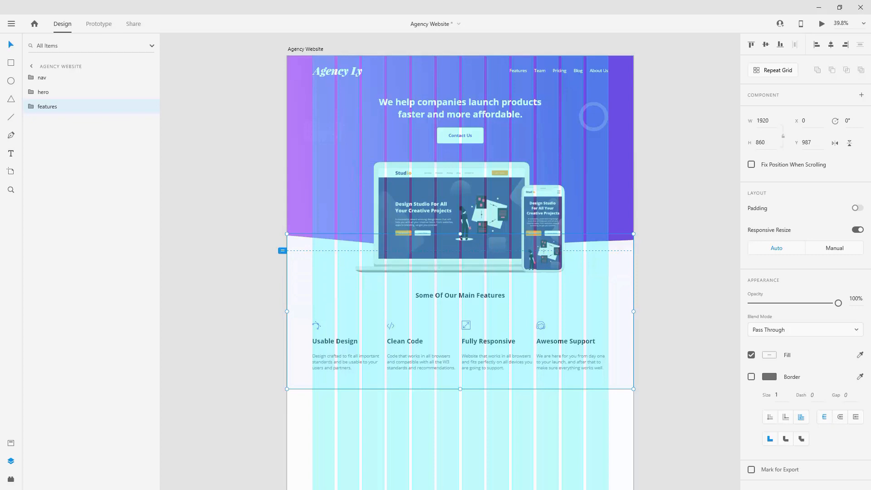
Step: Draw a rectangle about 260 by 50 in the empty area below the features section, starting at the first grid column
{"action": "scroll", "coordinate": [389, 117], "scroll_direction": "down", "scroll_amount": 5}
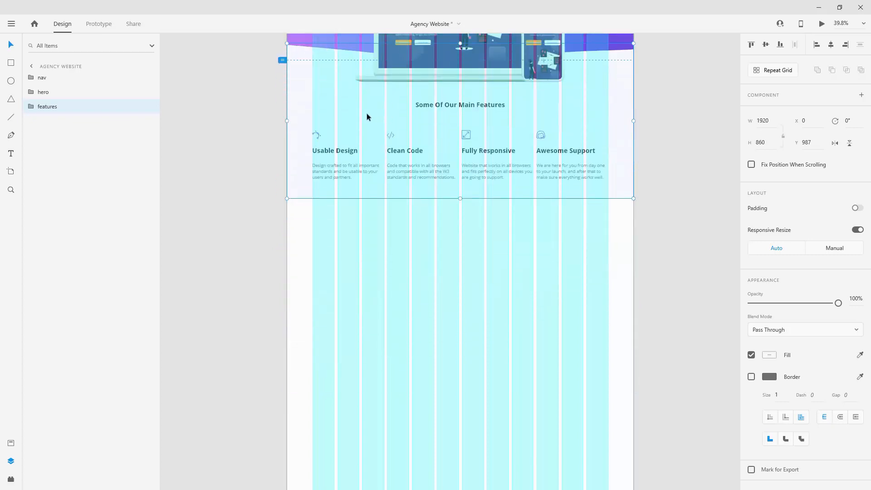
{"action": "left_click", "coordinate": [11, 62]}
{"action": "scroll", "coordinate": [316, 240], "scroll_direction": "up", "scroll_amount": 1}
{"action": "scroll", "coordinate": [316, 239], "scroll_direction": "up", "scroll_amount": 3}
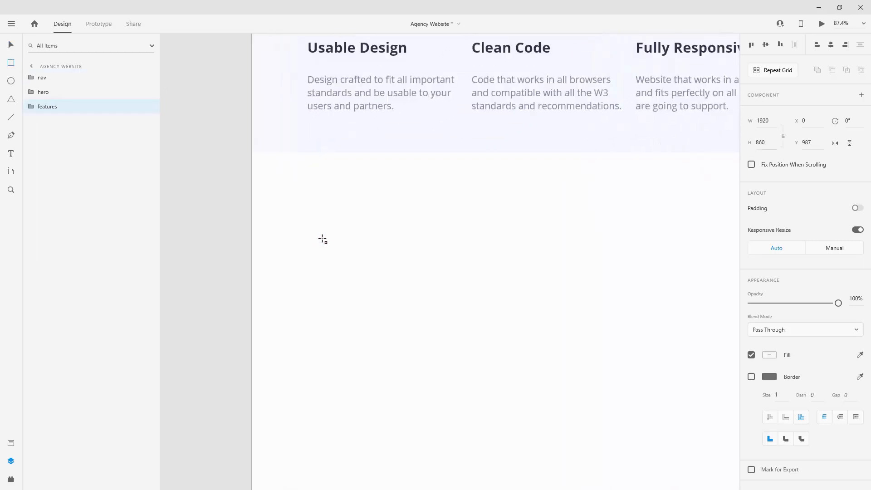
{"action": "left_click_drag", "start_coordinate": [308, 239], "coordinate": [412, 259]}
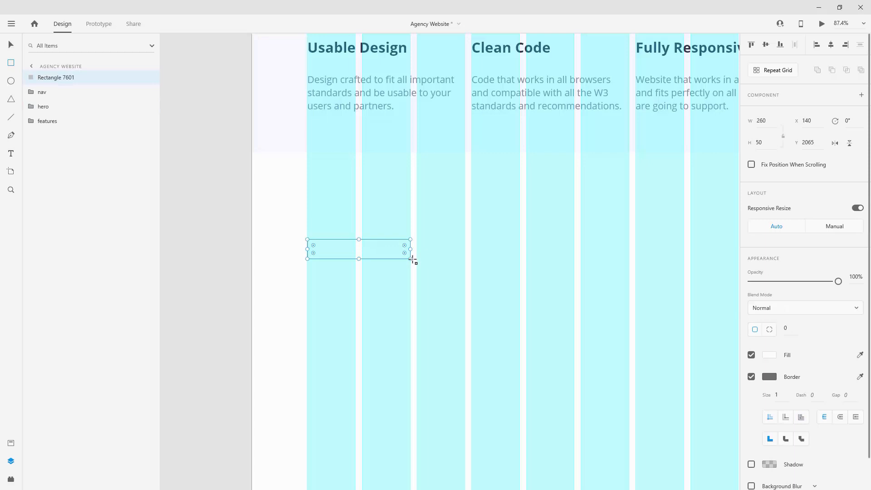
Step: Set the new rectangle's width to 122 and its height to 40
{"action": "left_click", "coordinate": [769, 119]}
{"action": "type", "text": "122"}
{"action": "key", "text": "Tab"}
{"action": "type", "text": "40"}
{"action": "key", "text": "Return"}
Step: Remove the rectangle's border and fill it with the light purple #B87CF9 from the document's color assets
{"action": "left_click", "coordinate": [752, 377]}
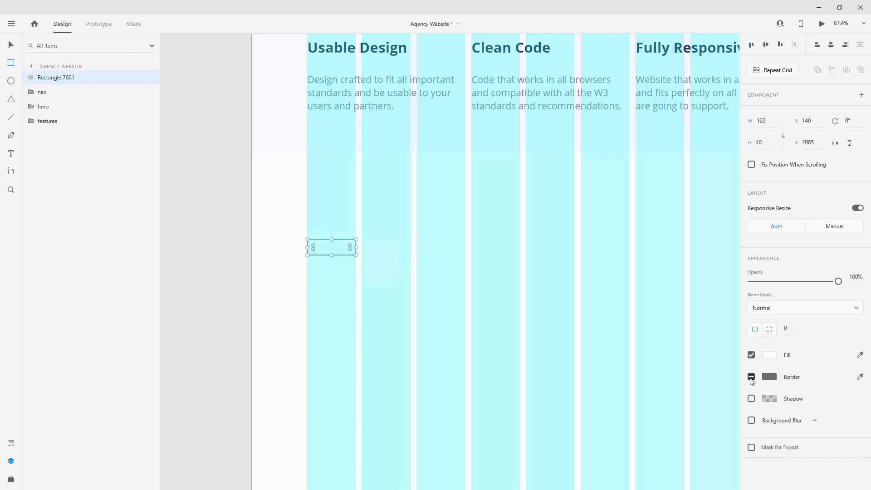
{"action": "left_click", "coordinate": [12, 444]}
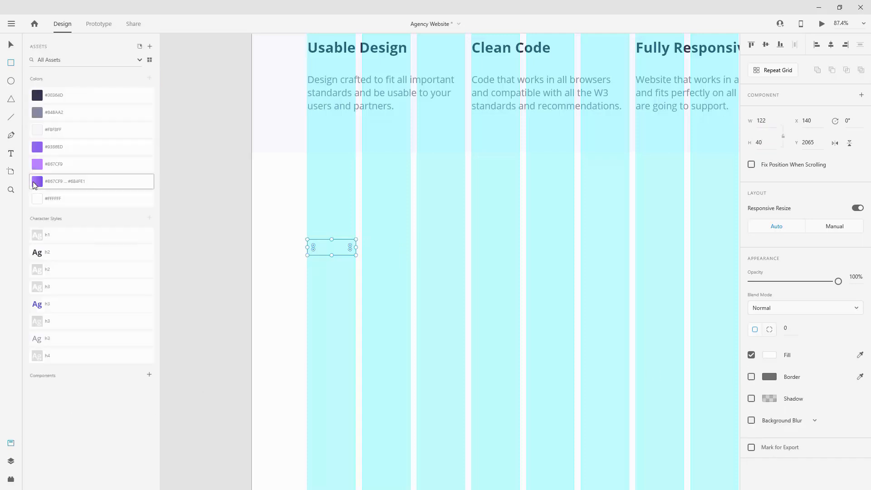
{"action": "left_click", "coordinate": [38, 165]}
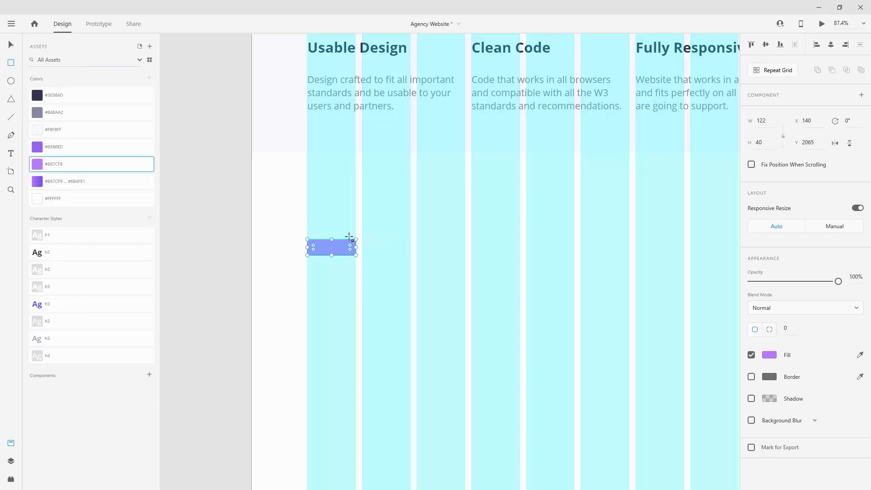
Step: Round the purple rectangle's corners with a radius of 10
{"action": "left_click", "coordinate": [10, 45]}
{"action": "scroll", "coordinate": [390, 179], "scroll_direction": "up", "scroll_amount": 5}
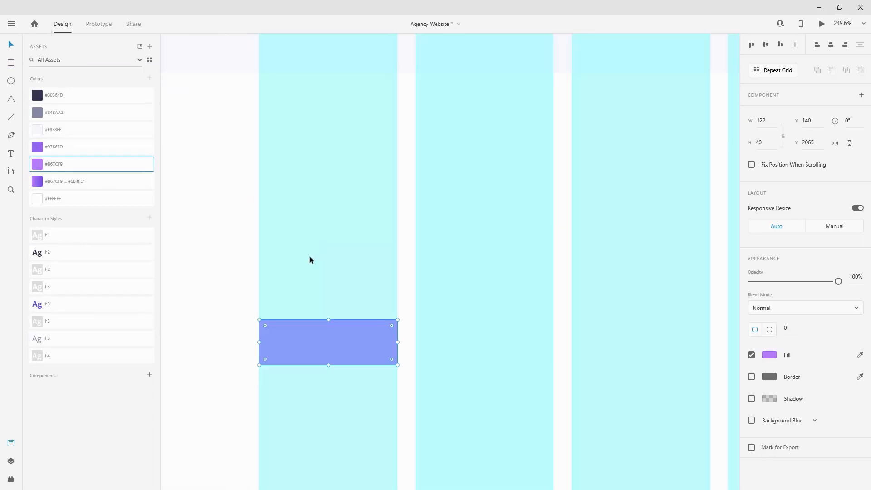
{"action": "left_click", "coordinate": [792, 328]}
{"action": "type", "text": "10"}
{"action": "key", "text": "Return"}
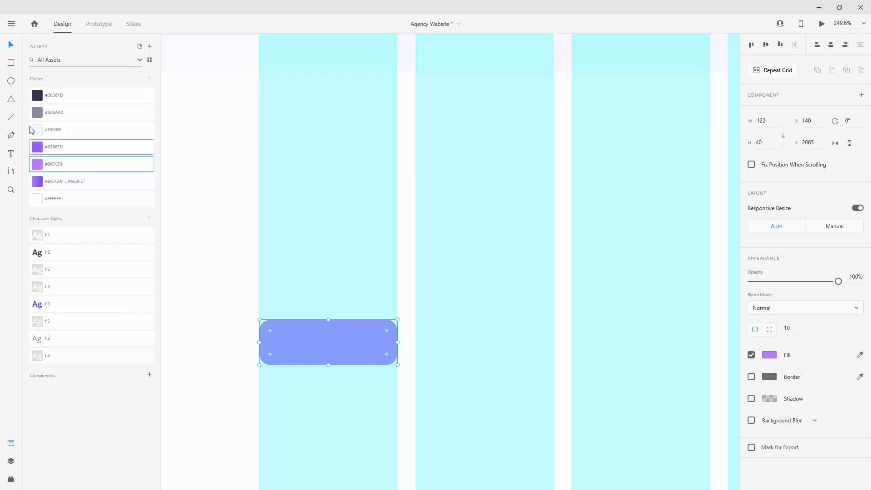
Step: Add the text "Our Mission" over the purple rectangle and apply the white h4 character style to it
{"action": "left_click", "coordinate": [11, 154]}
{"action": "left_click", "coordinate": [283, 340]}
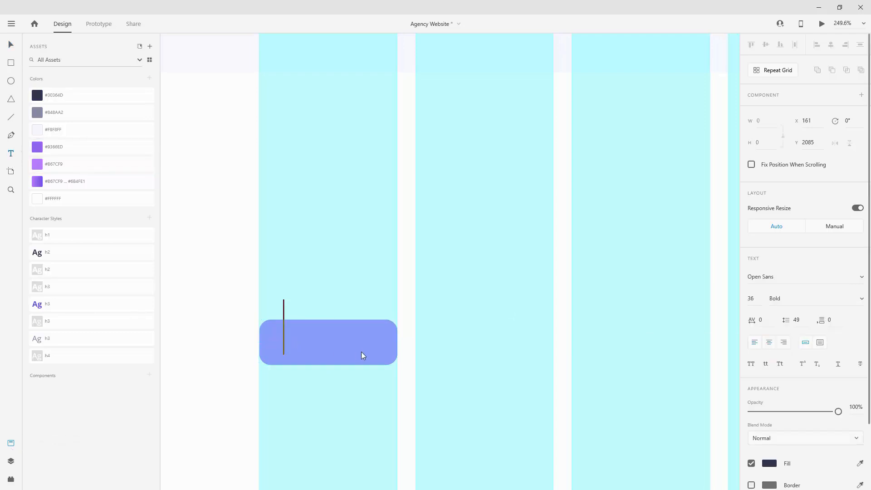
{"action": "type", "text": "Ou"}
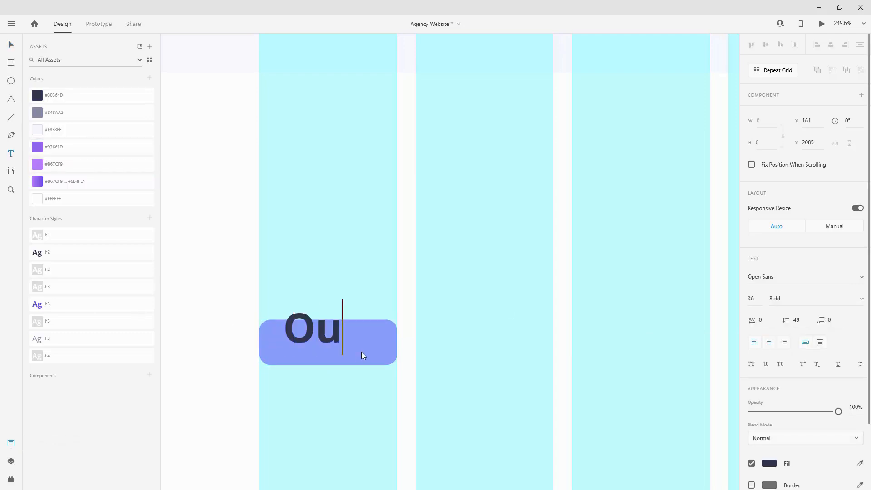
{"action": "type", "text": "r Mission"}
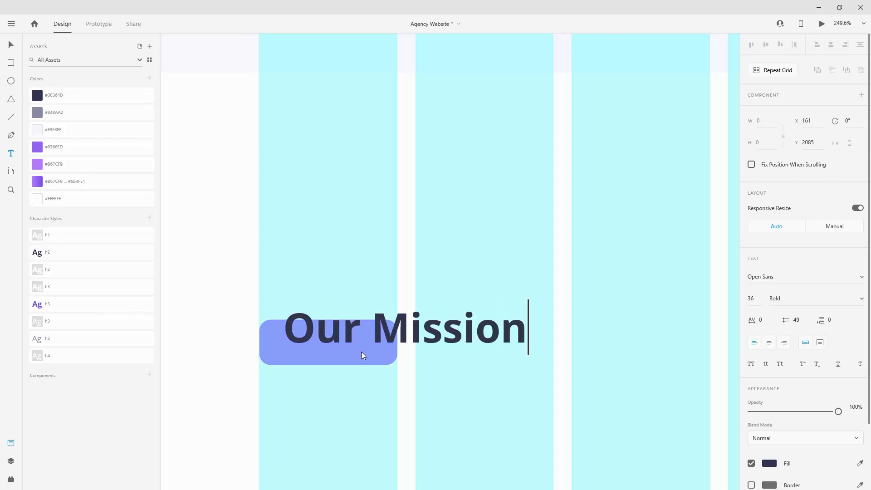
{"action": "key", "text": "ctrl+a"}
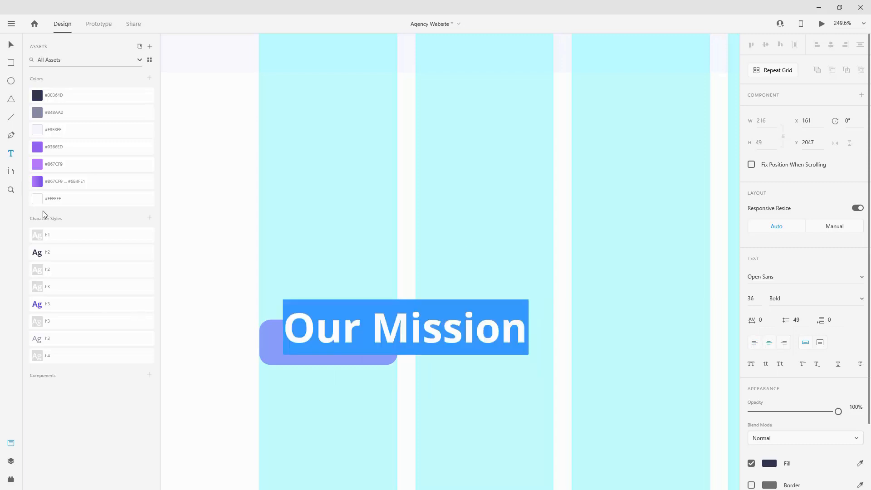
{"action": "left_click", "coordinate": [58, 356]}
Step: Position the "Our Mission" text over the purple rectangle and vertically center the two with each other
{"action": "left_click", "coordinate": [11, 44]}
{"action": "left_click_drag", "start_coordinate": [385, 336], "coordinate": [338, 349]}
{"action": "left_click", "coordinate": [14, 462]}
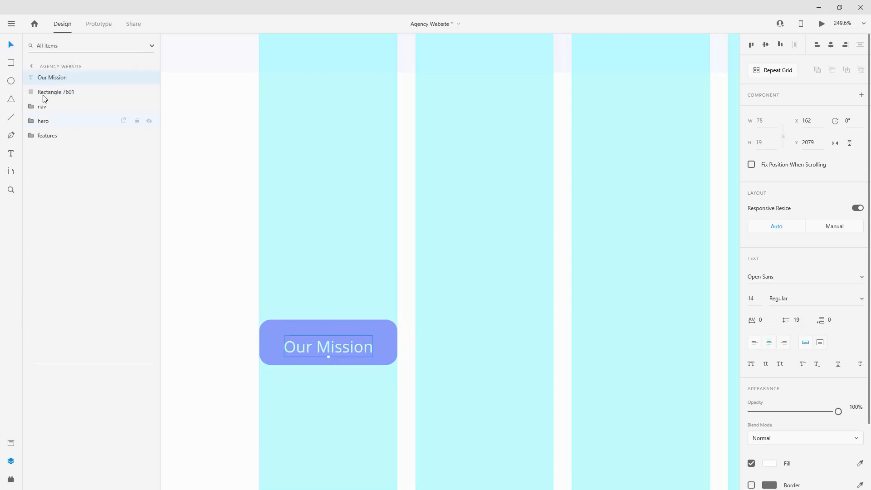
{"action": "left_click", "coordinate": [44, 94], "text": "shift"}
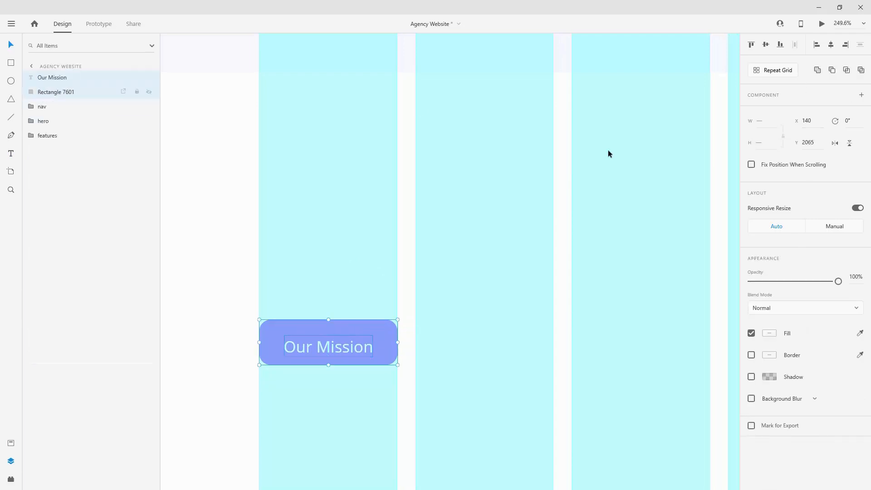
{"action": "left_click", "coordinate": [764, 45]}
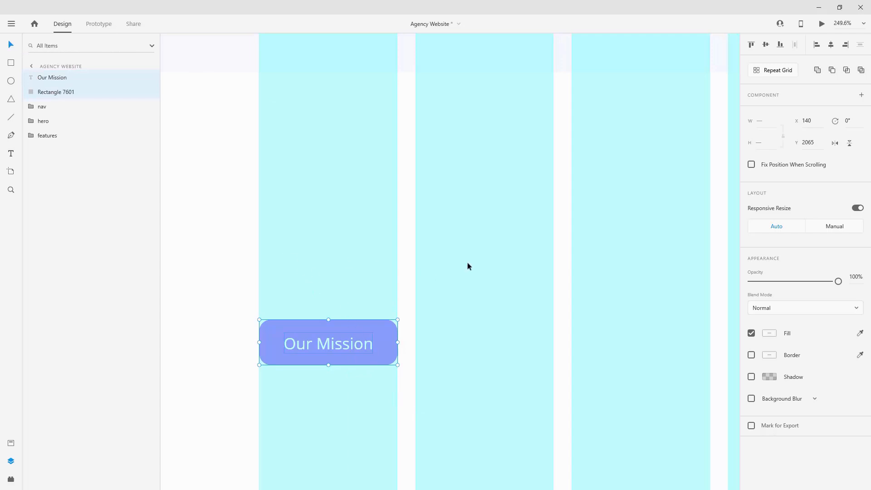
Step: Rename the purple rectangle as label and group it with the "Our Mission" text
{"action": "double_click", "coordinate": [51, 92]}
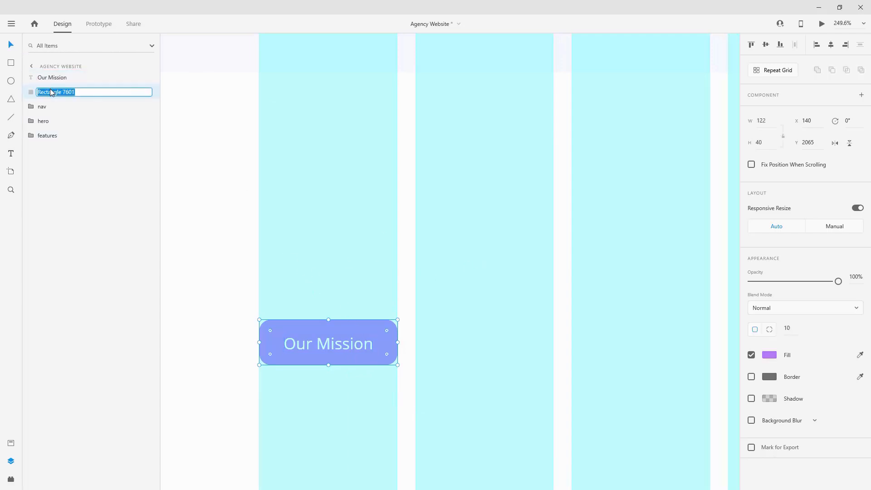
{"action": "type", "text": "label"}
{"action": "key", "text": "Return"}
{"action": "left_click", "coordinate": [58, 80], "text": "shift"}
{"action": "key", "text": "ctrl+g"}
Step: Rename the new group as label and place it below the features group in the layer order
{"action": "double_click", "coordinate": [57, 79]}
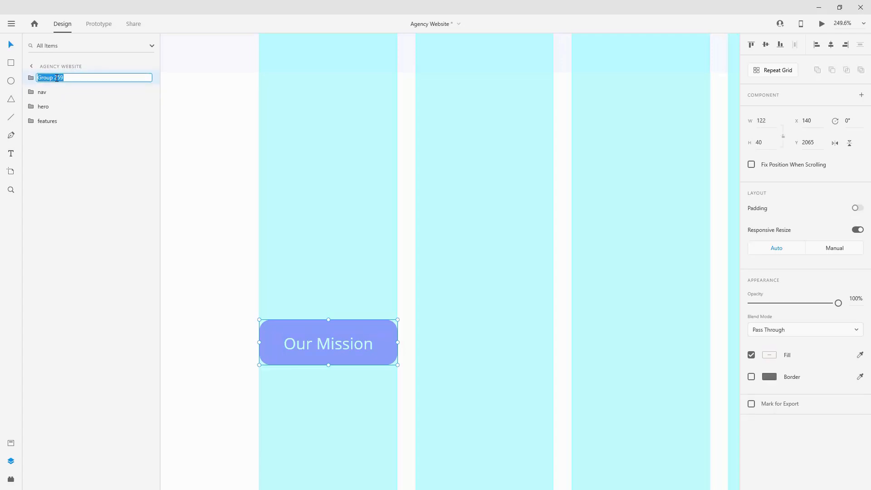
{"action": "key", "text": "BackSpace"}
{"action": "type", "text": "label"}
{"action": "key", "text": "Return"}
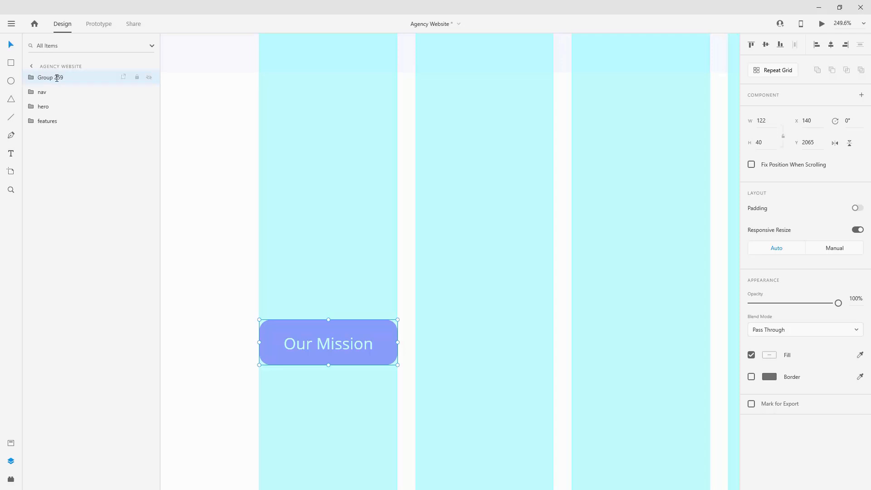
{"action": "left_click_drag", "start_coordinate": [57, 79], "coordinate": [57, 137]}
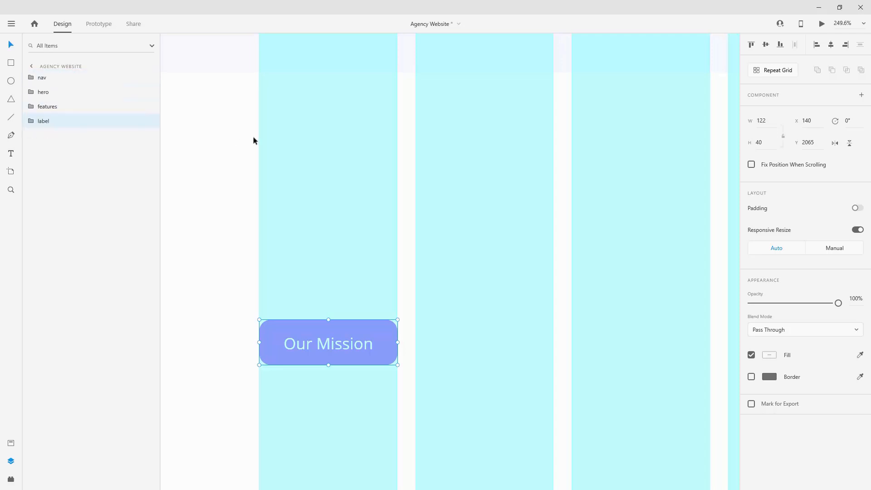
Step: Duplicate the "Usable Design" heading and its description from the usable design group in the features section
{"action": "scroll", "coordinate": [289, 146], "scroll_direction": "down", "scroll_amount": 6}
{"action": "scroll", "coordinate": [289, 147], "scroll_direction": "up", "scroll_amount": 2}
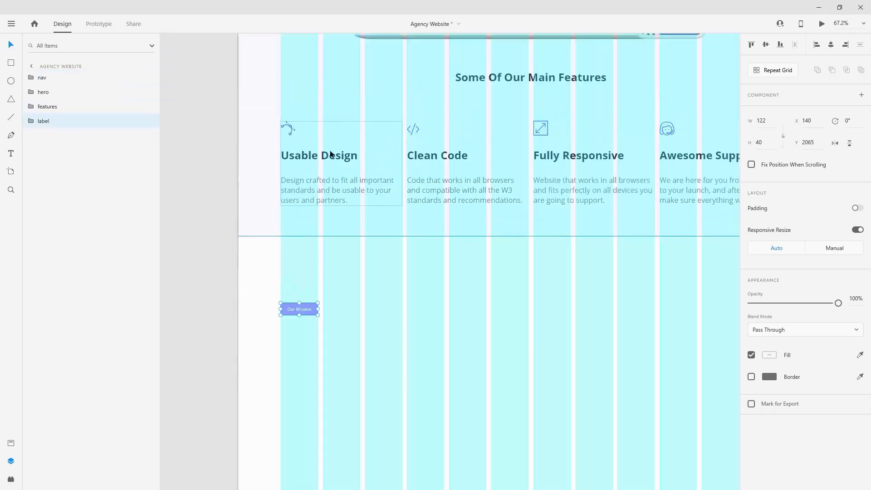
{"action": "left_click", "coordinate": [336, 156]}
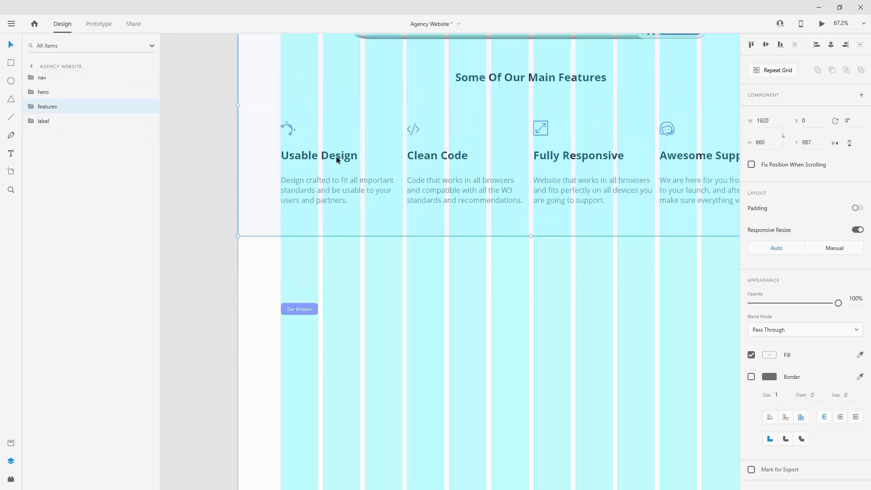
{"action": "left_click", "coordinate": [30, 106]}
{"action": "left_click", "coordinate": [42, 136]}
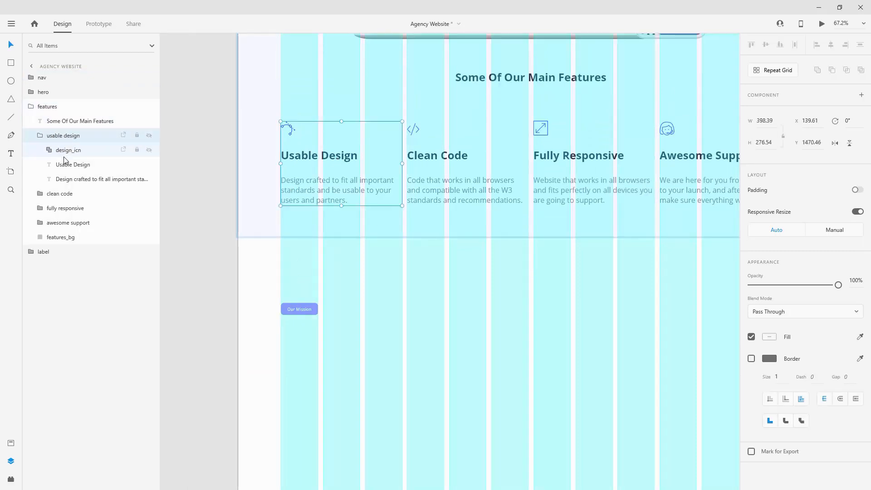
{"action": "left_click", "coordinate": [73, 164]}
{"action": "left_click", "coordinate": [78, 179], "text": "shift"}
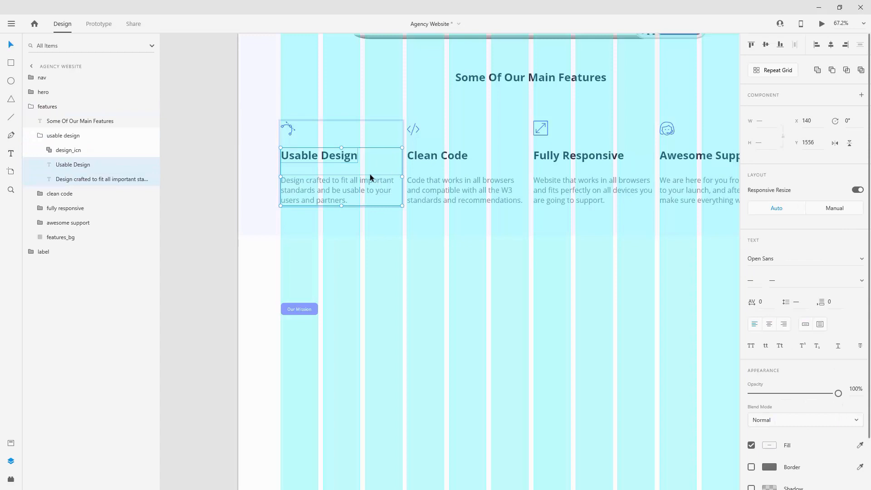
{"action": "key", "text": "ctrl+d"}
Step: Take the copied heading and description out of the features group and place them under the "Our Mission" label
{"action": "left_click_drag", "start_coordinate": [81, 167], "coordinate": [78, 99]}
{"action": "left_click", "coordinate": [40, 164]}
{"action": "left_click", "coordinate": [31, 136]}
{"action": "left_click", "coordinate": [76, 119]}
{"action": "left_click", "coordinate": [63, 106], "text": "shift"}
{"action": "left_click_drag", "start_coordinate": [311, 160], "coordinate": [311, 333]}
{"action": "left_click_drag", "start_coordinate": [64, 110], "coordinate": [142, 182]}
Step: Shift the copied heading and description down so the heading sits at Y 2145, aligned with the label at X 140
{"action": "scroll", "coordinate": [330, 234], "scroll_direction": "down", "scroll_amount": 2}
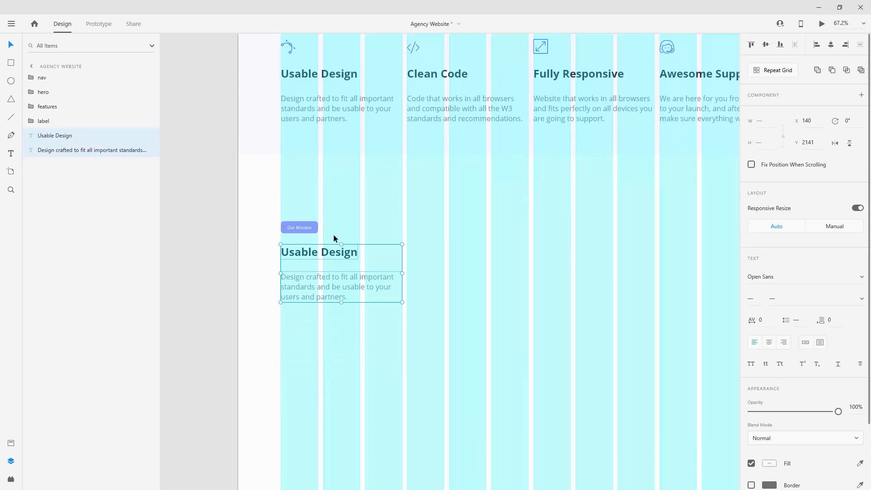
{"action": "scroll", "coordinate": [334, 239], "scroll_direction": "up", "scroll_amount": 4}
{"action": "mouse_move", "coordinate": [335, 262]}
{"action": "left_mouse_down"}
{"action": "mouse_move", "coordinate": [333, 247]}
{"action": "mouse_move", "coordinate": [339, 264]}
{"action": "left_mouse_up"}
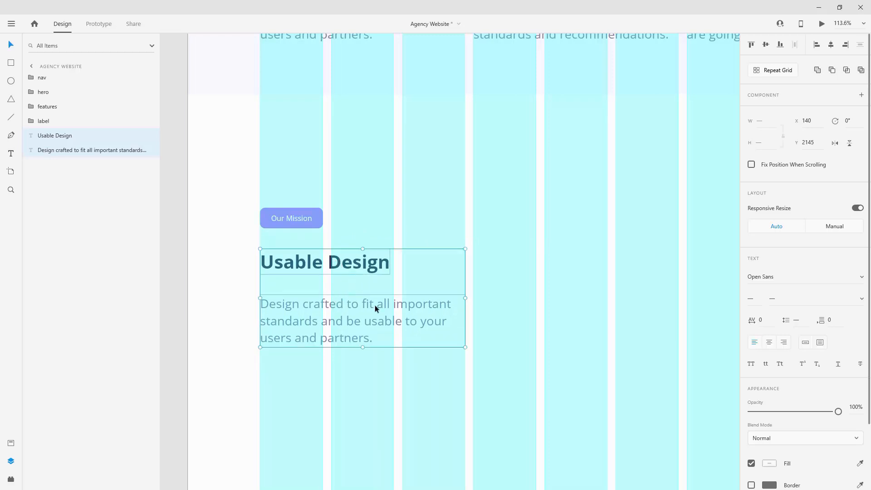
{"action": "left_click", "coordinate": [393, 206]}
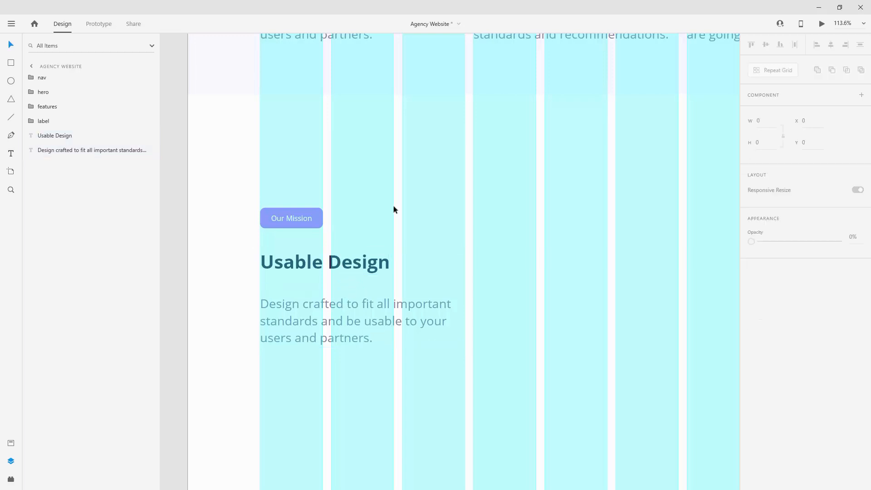
Step: Widen the description to 536 and enter "From idea, to drawings and wireframes, to concepts and finished products, we are here for you every step of the way."
{"action": "left_click", "coordinate": [396, 312]}
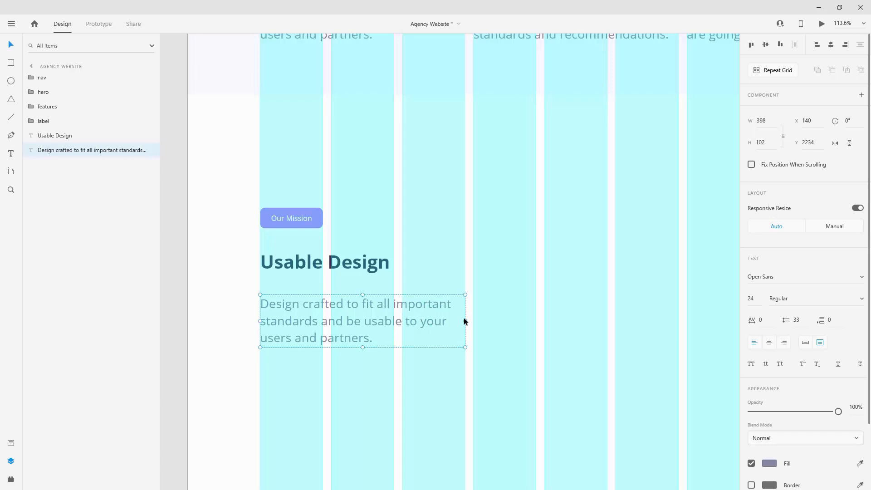
{"action": "left_click_drag", "start_coordinate": [495, 321], "coordinate": [538, 322]}
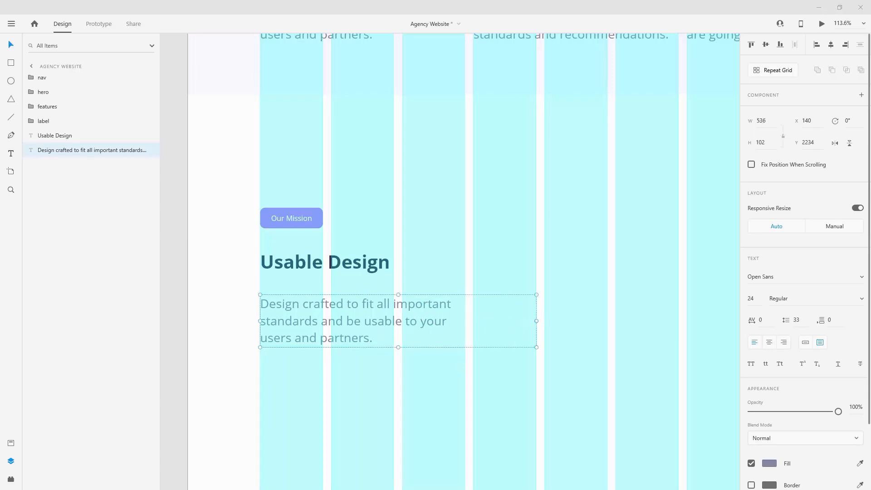
{"action": "double_click", "coordinate": [426, 312]}
{"action": "type", "text": "From idea, to drawings and wireframes, to concepts and finished products, we are here for you every step of the way."}
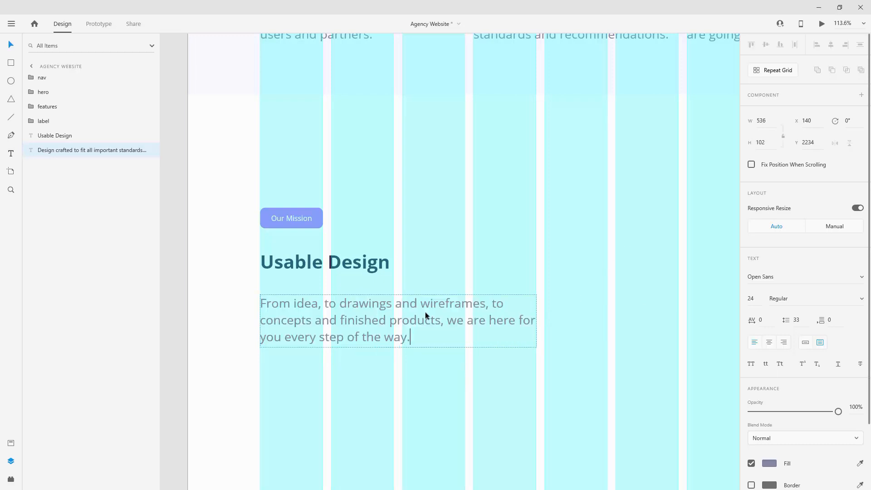
Step: Replace the copied "Usable Design" heading in the mission section with "Let Us Find Your Path"
{"action": "left_click", "coordinate": [376, 269]}
{"action": "double_click", "coordinate": [377, 267]}
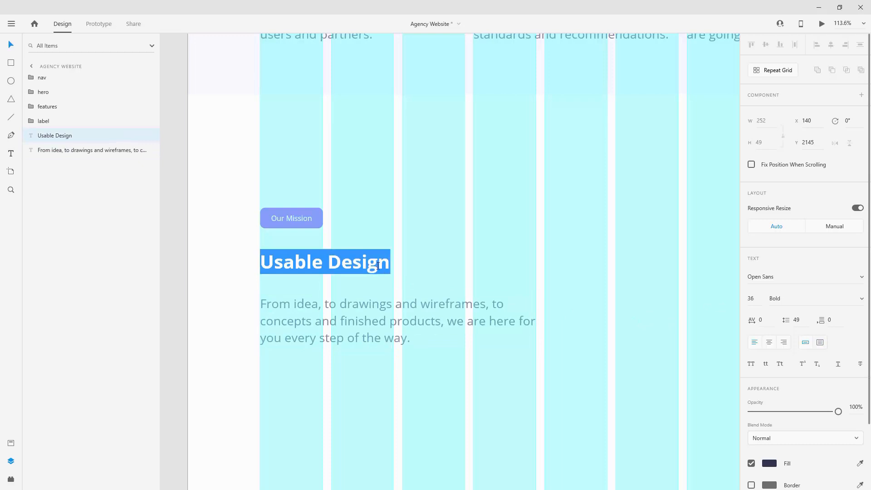
{"action": "type", "text": "Let US"}
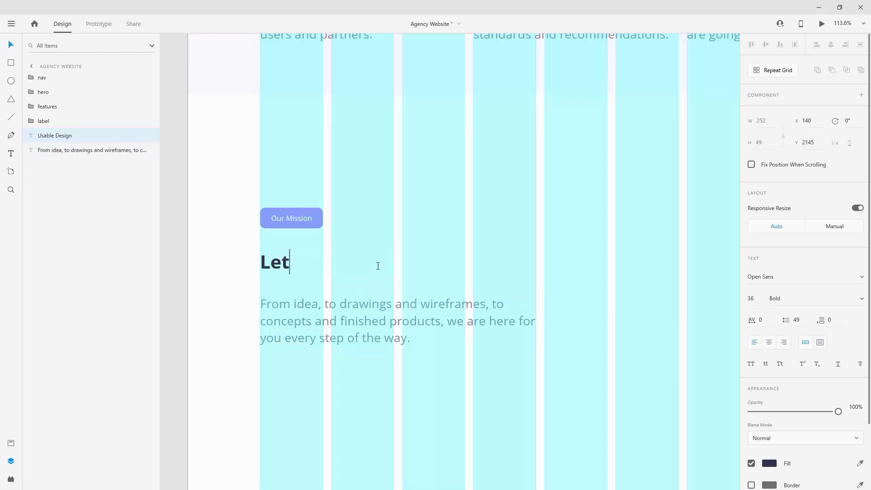
{"action": "key", "text": "BackSpace"}
{"action": "key", "text": "BackSpace"}
{"action": "type", "text": "s Find Your"}
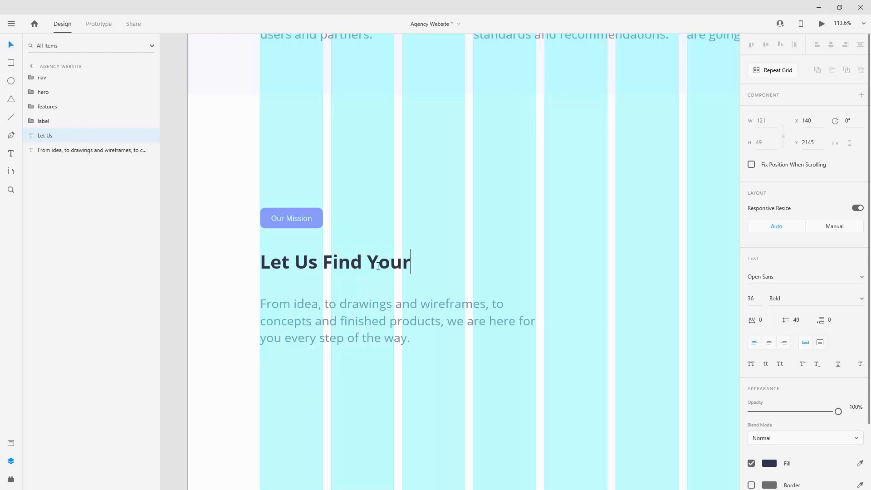
{"action": "type", "text": " Path"}
{"action": "key", "text": "Escape"}
Step: Open the unDraw plugin and search its illustrations for "travel"
{"action": "scroll", "coordinate": [439, 225], "scroll_direction": "down", "scroll_amount": 4}
{"action": "scroll", "coordinate": [321, 200], "scroll_direction": "down", "scroll_amount": 1}
{"action": "scroll", "coordinate": [439, 181], "scroll_direction": "down", "scroll_amount": 1}
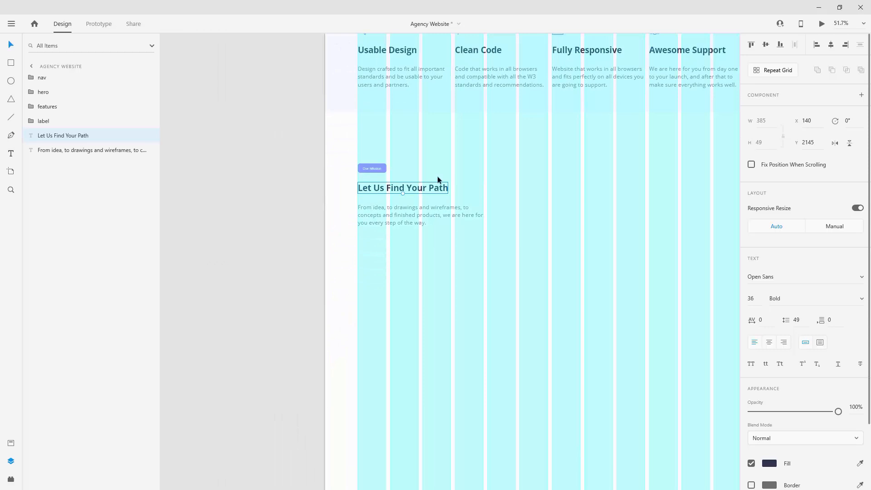
{"action": "scroll", "coordinate": [434, 165], "scroll_direction": "right", "scroll_amount": 3}
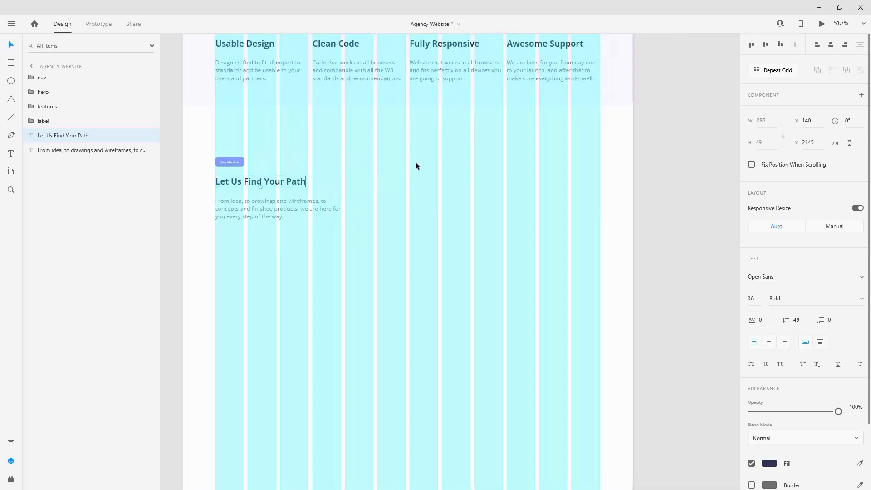
{"action": "left_click", "coordinate": [9, 476]}
{"action": "left_click", "coordinate": [50, 257]}
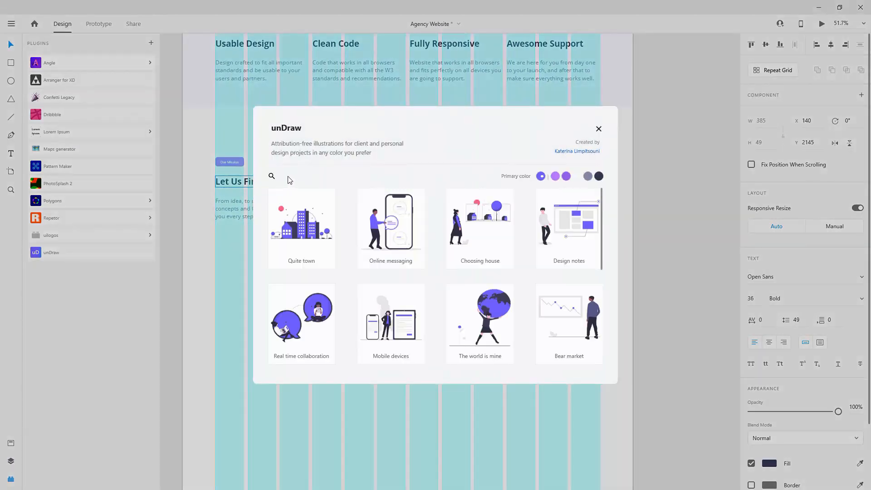
{"action": "left_click", "coordinate": [272, 176]}
{"action": "type", "text": "travel"}
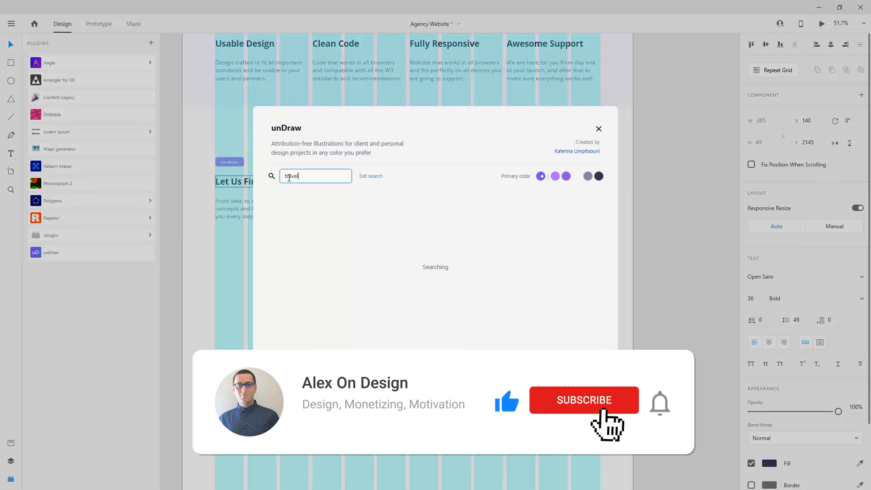
Step: Find the "Social update" illustration among the travel results and copy it for use on the artboard
{"action": "scroll", "coordinate": [560, 261], "scroll_direction": "down", "scroll_amount": 7}
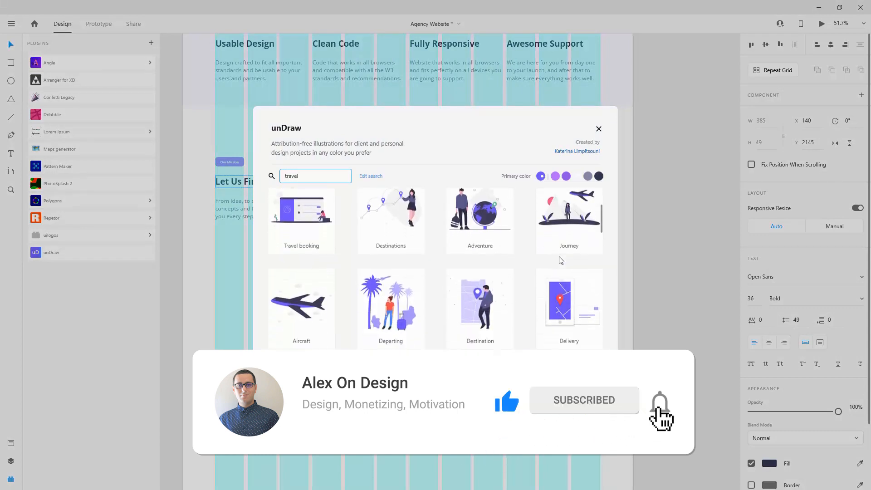
{"action": "scroll", "coordinate": [560, 261], "scroll_direction": "down", "scroll_amount": 9}
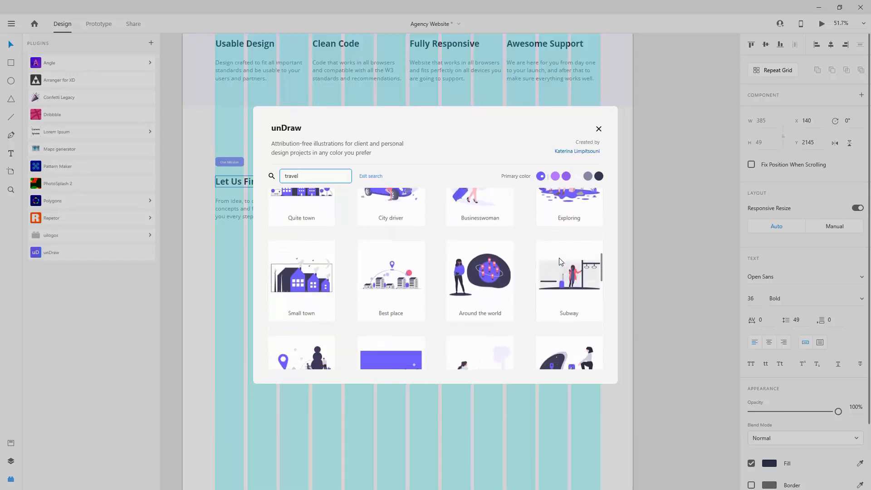
{"action": "scroll", "coordinate": [560, 262], "scroll_direction": "down", "scroll_amount": 8}
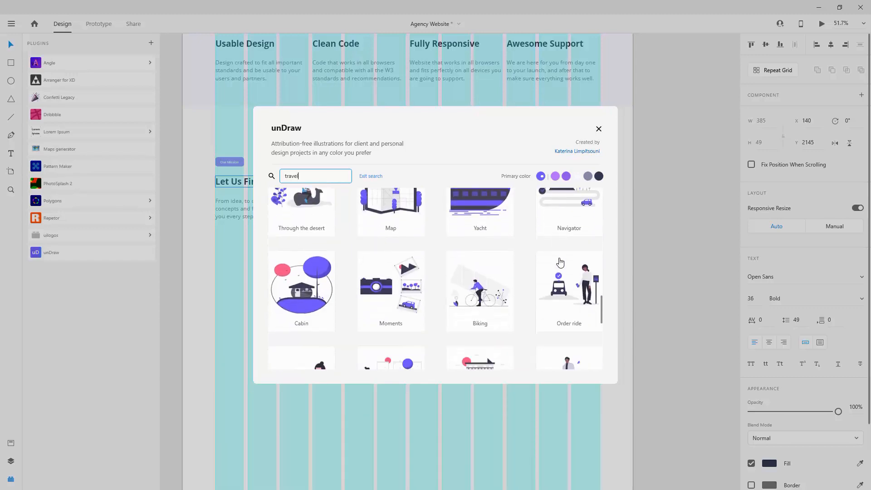
{"action": "scroll", "coordinate": [560, 262], "scroll_direction": "down", "scroll_amount": 6}
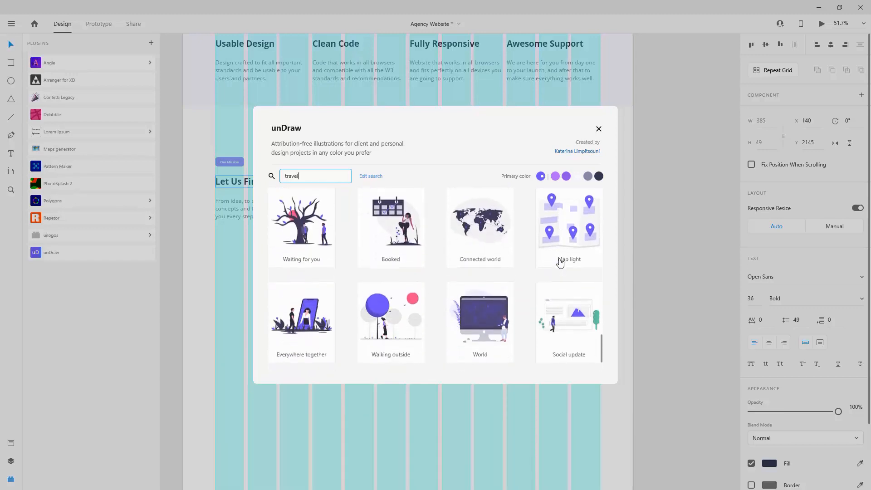
{"action": "left_click", "coordinate": [576, 311]}
{"action": "left_click", "coordinate": [445, 307]}
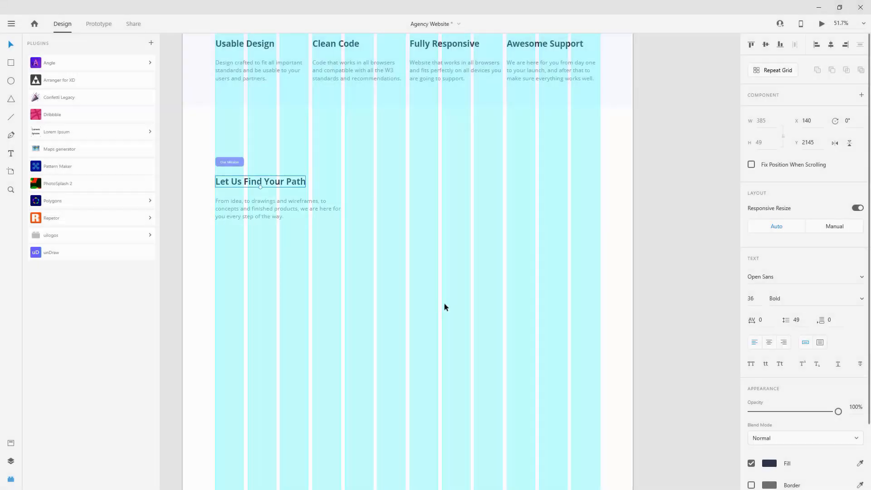
Step: Paste the illustration beside the mission text and place it at X 692, Y 1990, against the last layout column
{"action": "left_click", "coordinate": [456, 244]}
{"action": "key", "text": "ctrl+v"}
{"action": "left_click_drag", "start_coordinate": [425, 243], "coordinate": [494, 190]}
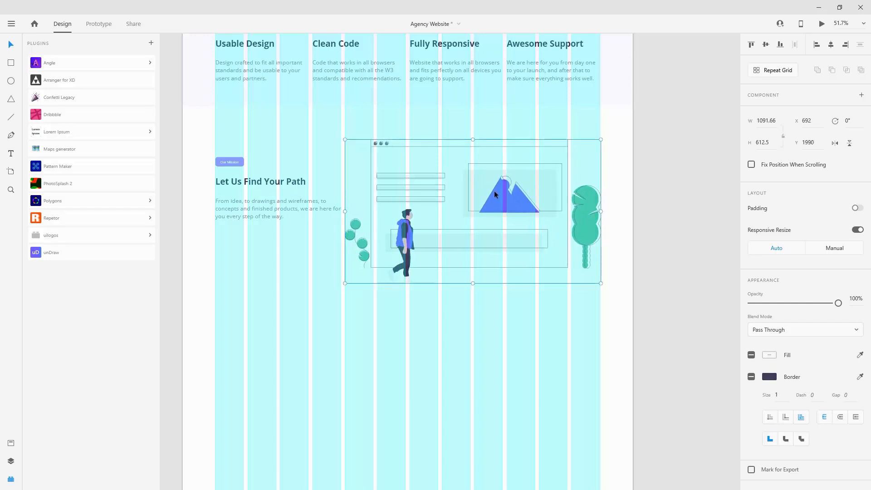
Step: Browse the unDraw illustration library for alternatives to the mission illustration and close the library
{"action": "left_click", "coordinate": [60, 252]}
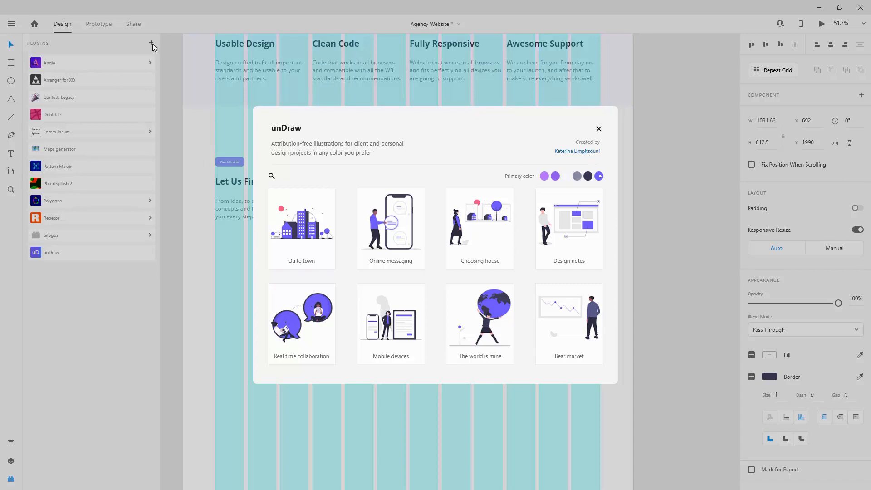
{"action": "scroll", "coordinate": [500, 259], "scroll_direction": "down", "scroll_amount": 3}
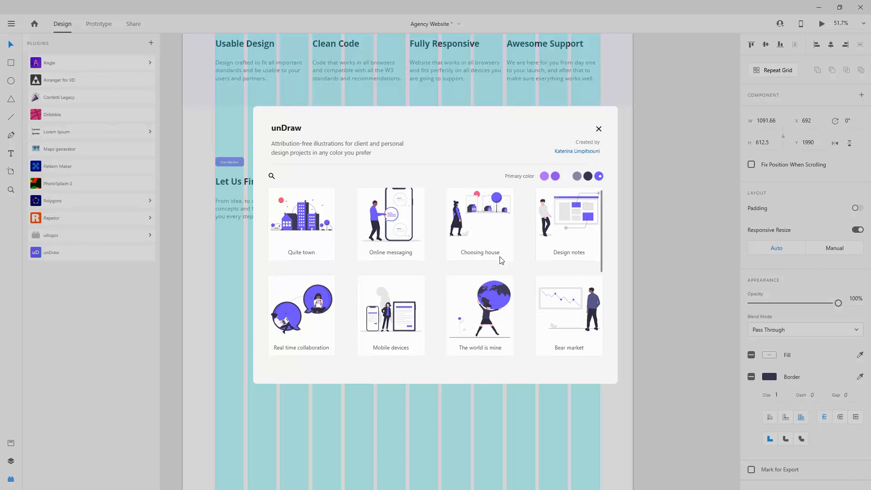
{"action": "scroll", "coordinate": [501, 260], "scroll_direction": "up", "scroll_amount": 4}
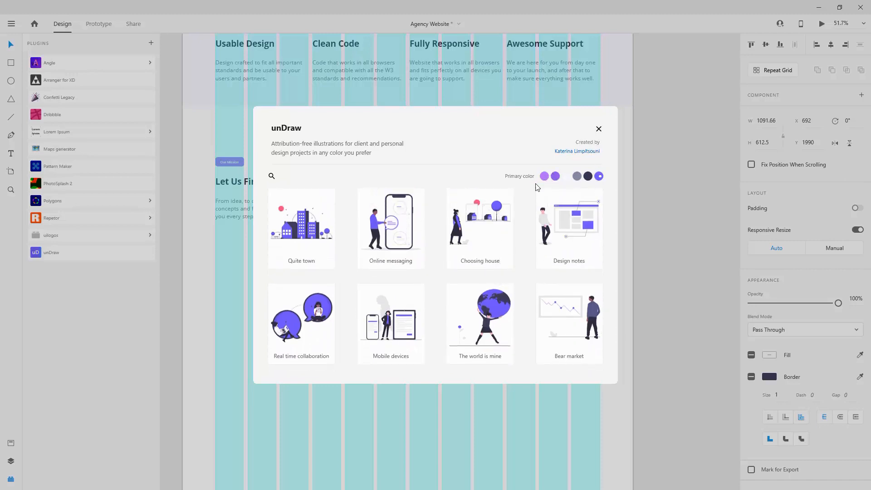
{"action": "scroll", "coordinate": [502, 240], "scroll_direction": "down", "scroll_amount": 10}
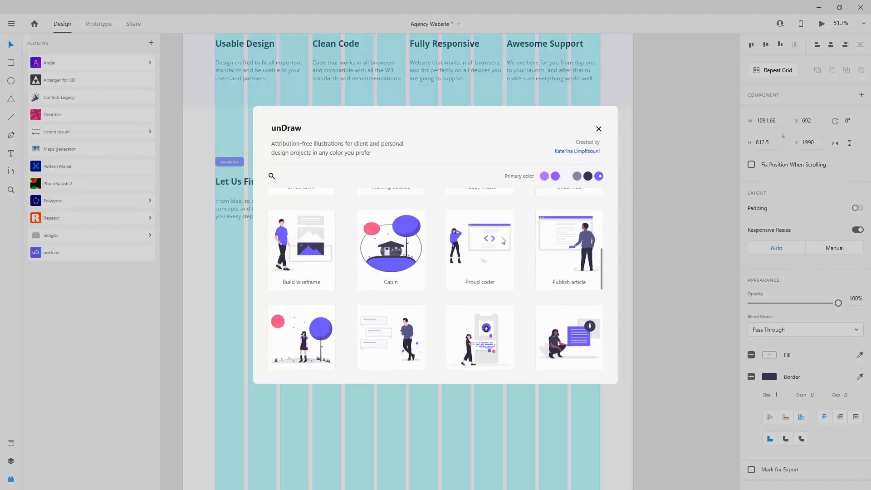
{"action": "scroll", "coordinate": [502, 240], "scroll_direction": "down", "scroll_amount": 8}
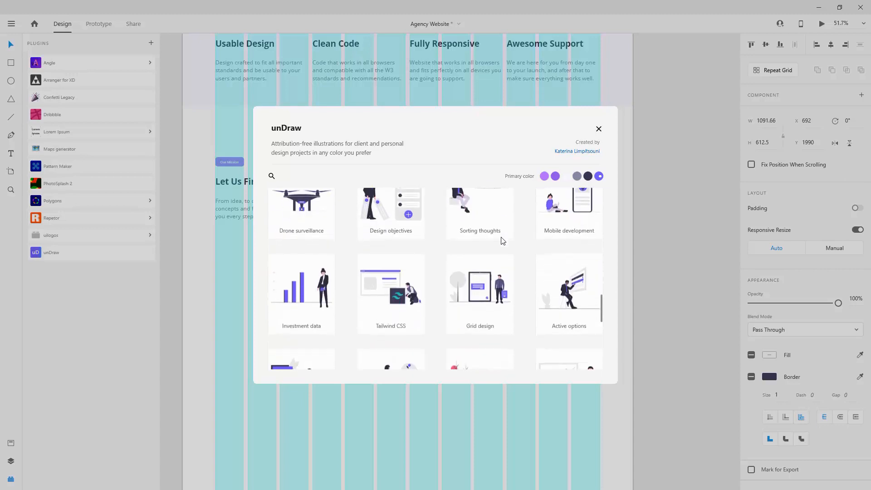
{"action": "scroll", "coordinate": [502, 241], "scroll_direction": "down", "scroll_amount": 10}
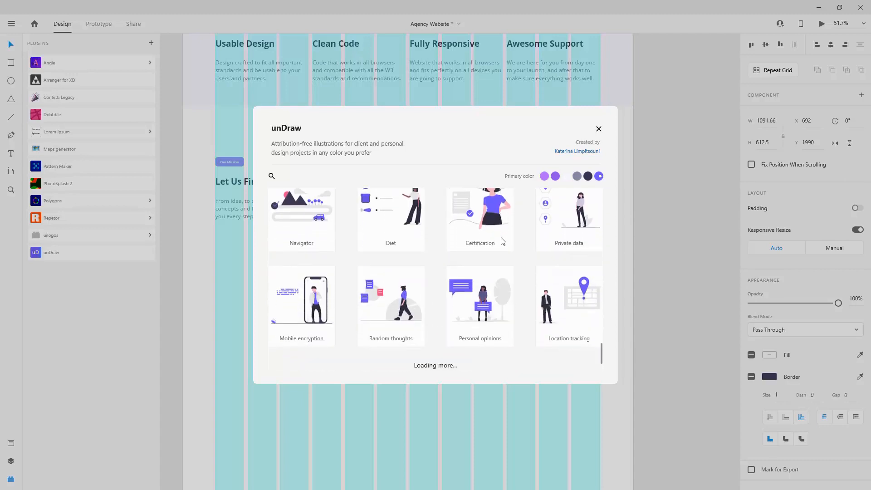
{"action": "scroll", "coordinate": [502, 240], "scroll_direction": "down", "scroll_amount": 10}
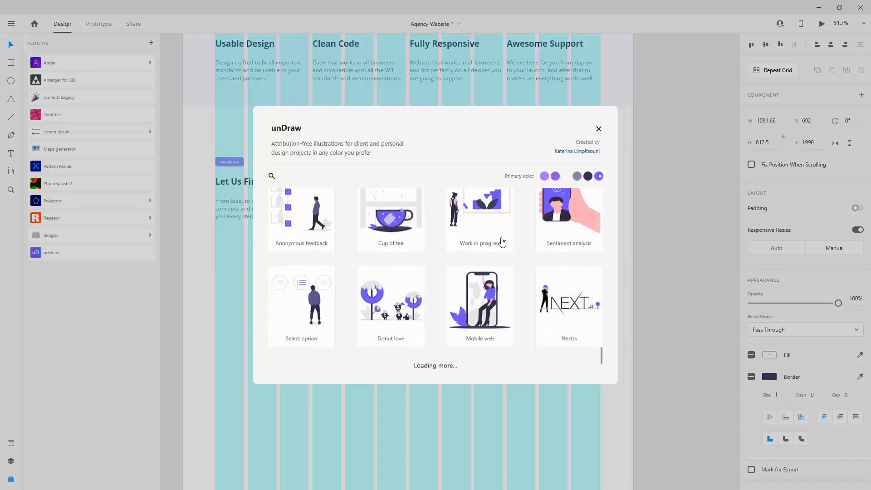
{"action": "scroll", "coordinate": [502, 241], "scroll_direction": "down", "scroll_amount": 10}
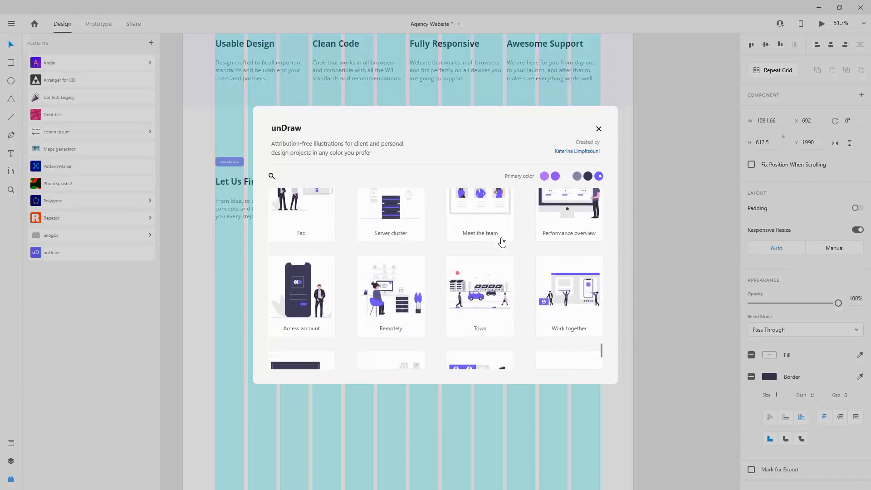
{"action": "scroll", "coordinate": [502, 240], "scroll_direction": "down", "scroll_amount": 1}
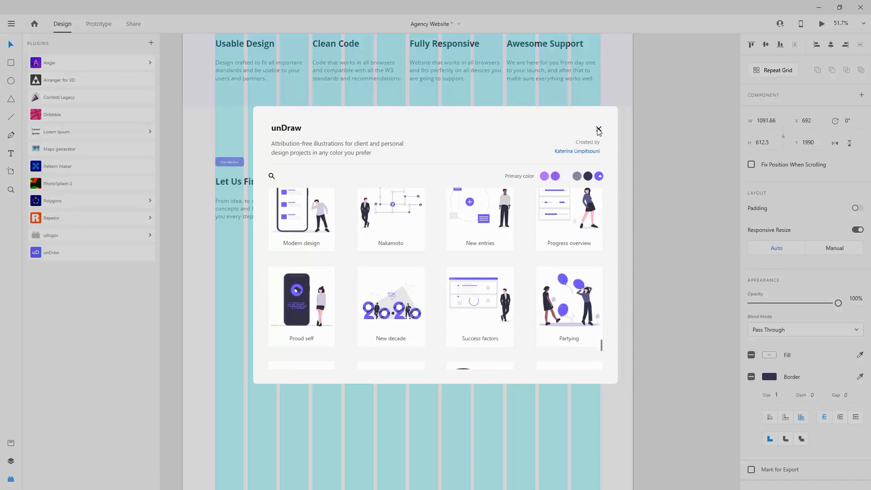
{"action": "left_click", "coordinate": [599, 131]}
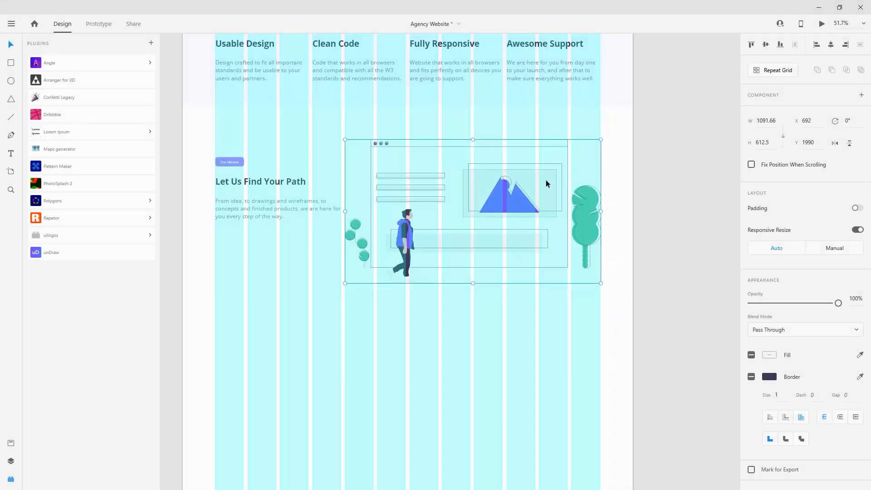
Step: Nudge the illustration up to Y 1979 and lower the mission label, heading and description together
{"action": "left_click_drag", "start_coordinate": [546, 180], "coordinate": [547, 177]}
{"action": "left_click", "coordinate": [292, 185]}
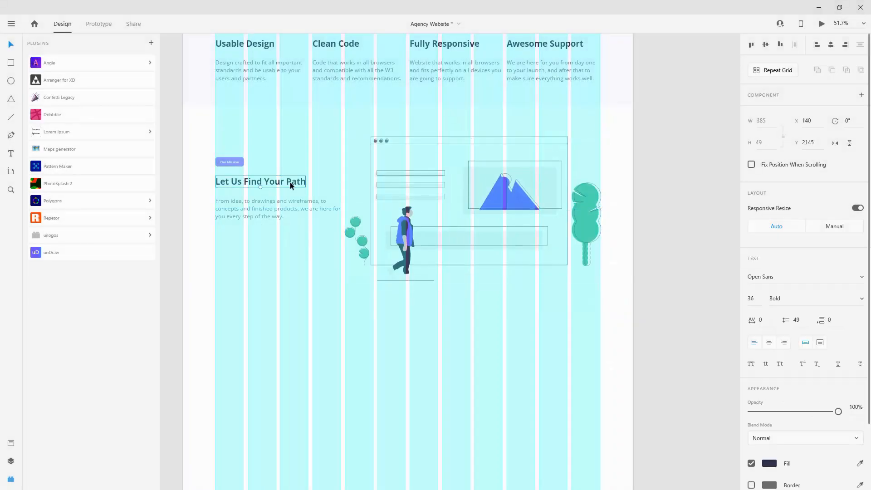
{"action": "left_click", "coordinate": [233, 163], "text": "shift"}
{"action": "left_click", "coordinate": [249, 200], "text": "shift"}
{"action": "left_click_drag", "start_coordinate": [268, 204], "coordinate": [266, 223]}
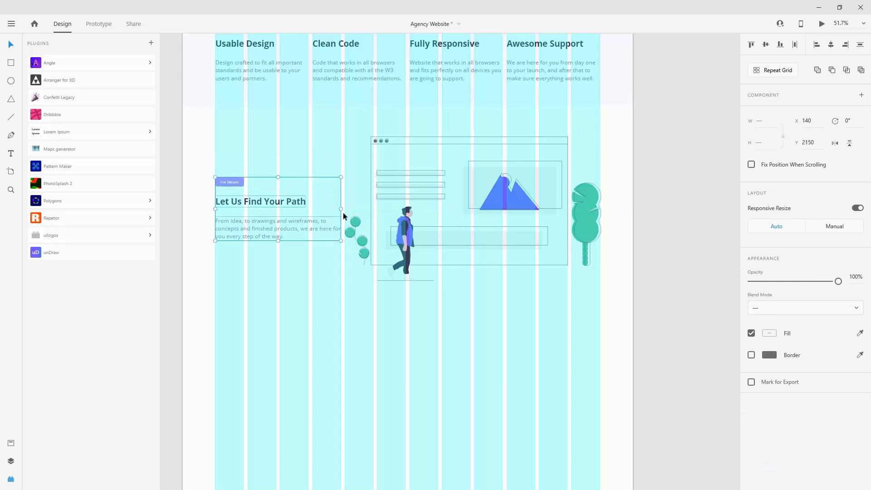
Step: Turn off Responsive Resize for the illustration and scale it down proportionally to about 954 by 535, starting at X 830
{"action": "left_click", "coordinate": [411, 191]}
{"action": "left_click", "coordinate": [411, 191]}
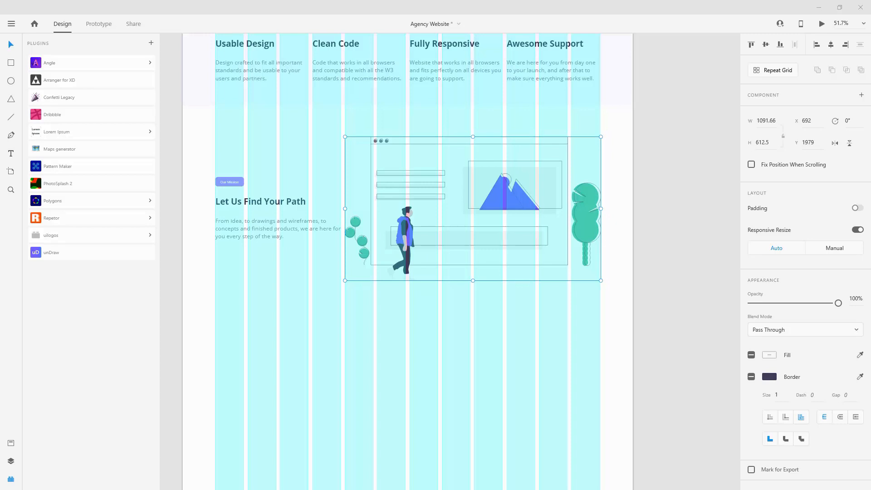
{"action": "left_click", "coordinate": [857, 230]}
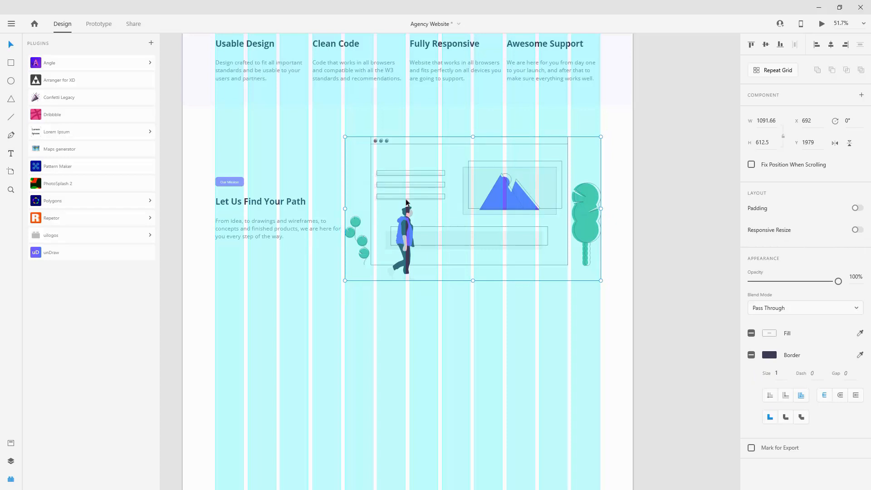
{"action": "left_click_drag", "start_coordinate": [344, 280], "coordinate": [376, 270]}
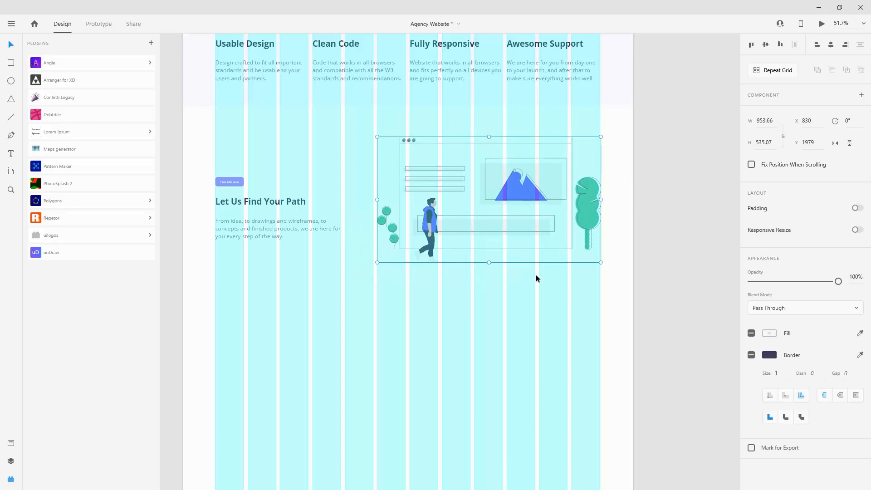
Step: Raise the mission label, heading and description together to centre them vertically against the resized illustration
{"action": "left_click", "coordinate": [309, 235]}
{"action": "left_click", "coordinate": [287, 202], "text": "shift"}
{"action": "left_click", "coordinate": [237, 182], "text": "shift"}
{"action": "left_click_drag", "start_coordinate": [250, 203], "coordinate": [250, 192]}
Step: Move the illustration group below the mission description in the layer order and rename it "illustration"
{"action": "left_click", "coordinate": [494, 190]}
{"action": "left_click", "coordinate": [10, 461]}
{"action": "left_click_drag", "start_coordinate": [59, 82], "coordinate": [58, 165]}
{"action": "double_click", "coordinate": [55, 165]}
{"action": "type", "text": "illustration"}
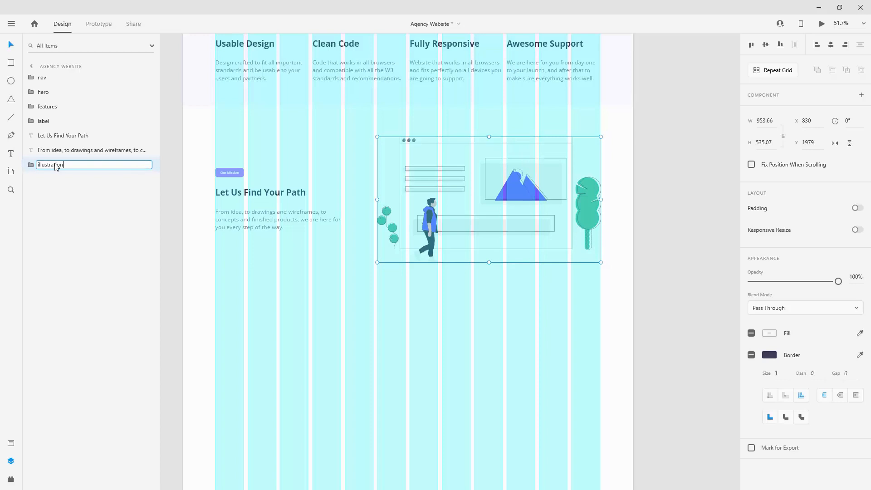
{"action": "key", "text": "Return"}
Step: Hide the artboard's layout grid
{"action": "left_click", "coordinate": [617, 302]}
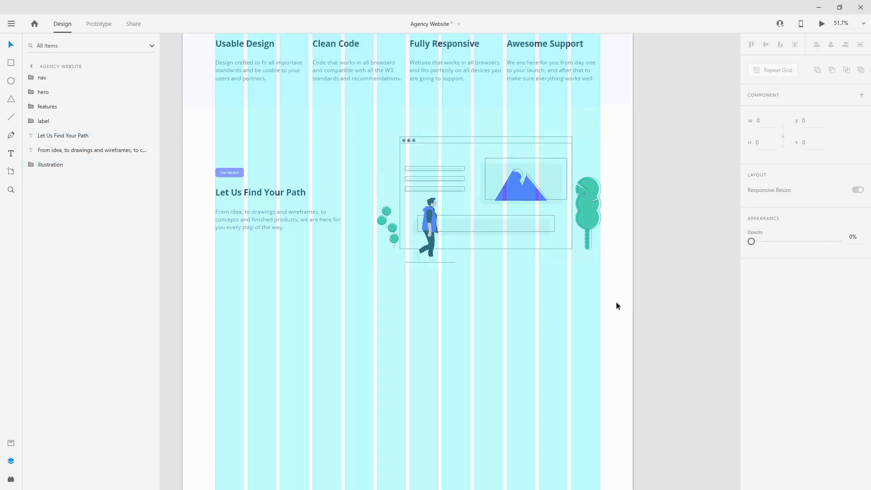
{"action": "left_click", "coordinate": [751, 359]}
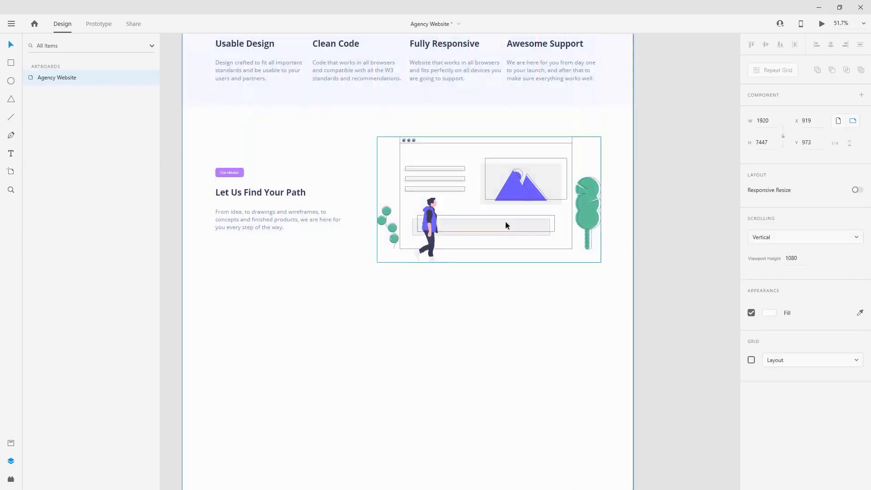
{"action": "scroll", "coordinate": [490, 201], "scroll_direction": "up", "scroll_amount": 5}
{"action": "scroll", "coordinate": [371, 232], "scroll_direction": "up", "scroll_amount": 1}
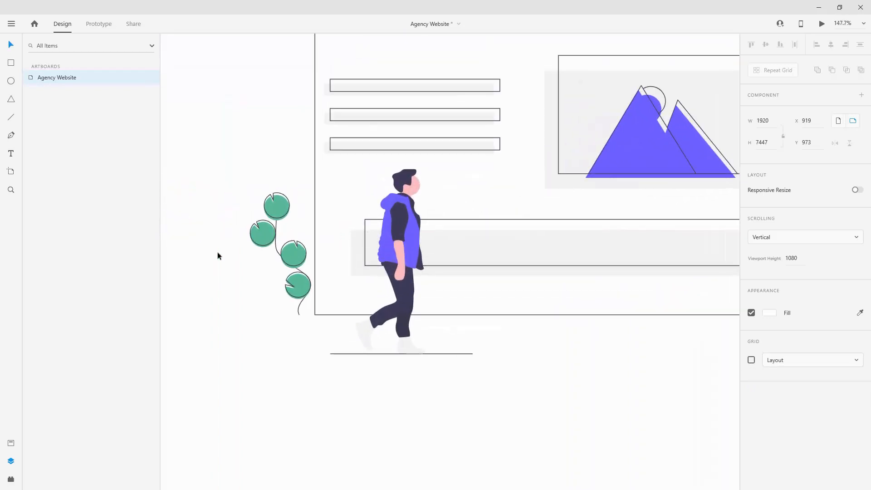
Step: Try changing the #6C63FF colour asset to the palette's #9366ED purple, and undo the change
{"action": "left_click", "coordinate": [12, 444]}
{"action": "scroll", "coordinate": [413, 201], "scroll_direction": "down", "scroll_amount": 3}
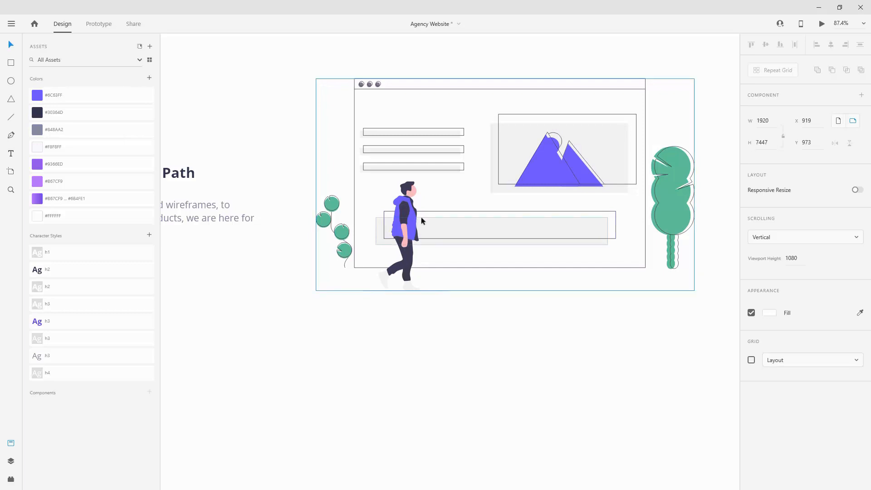
{"action": "right_click", "coordinate": [69, 102]}
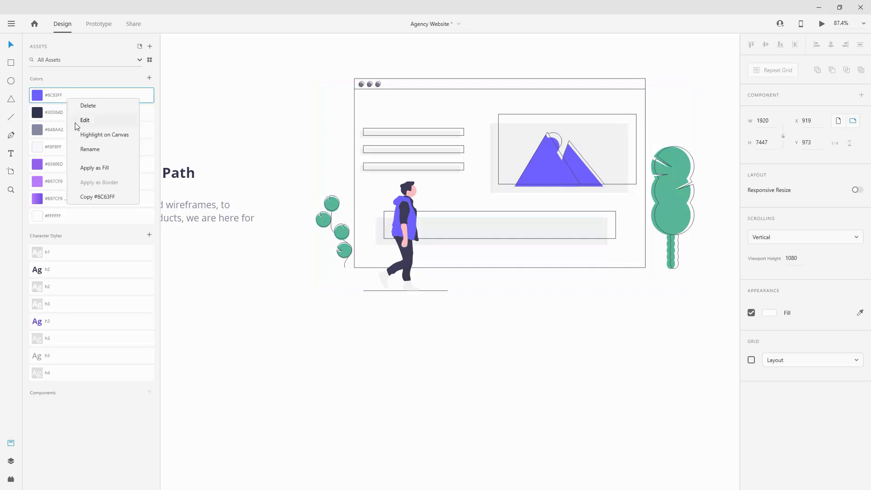
{"action": "left_click", "coordinate": [76, 121]}
{"action": "left_click", "coordinate": [161, 143]}
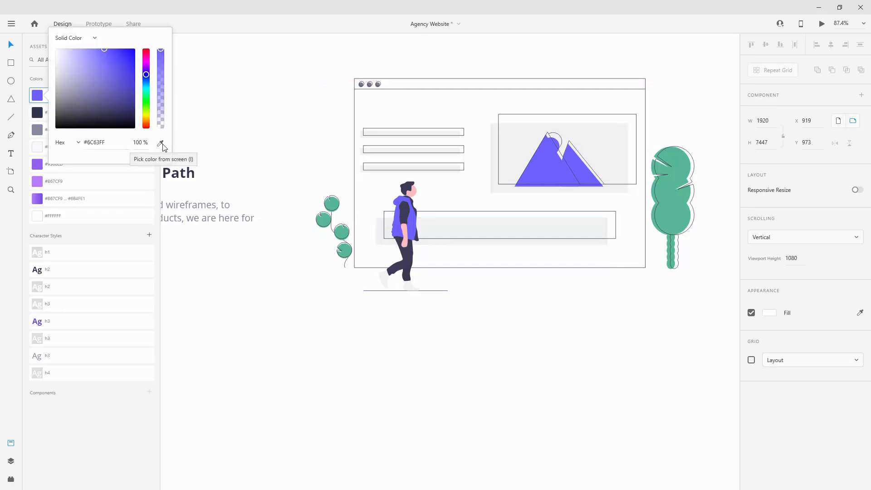
{"action": "left_click", "coordinate": [40, 161]}
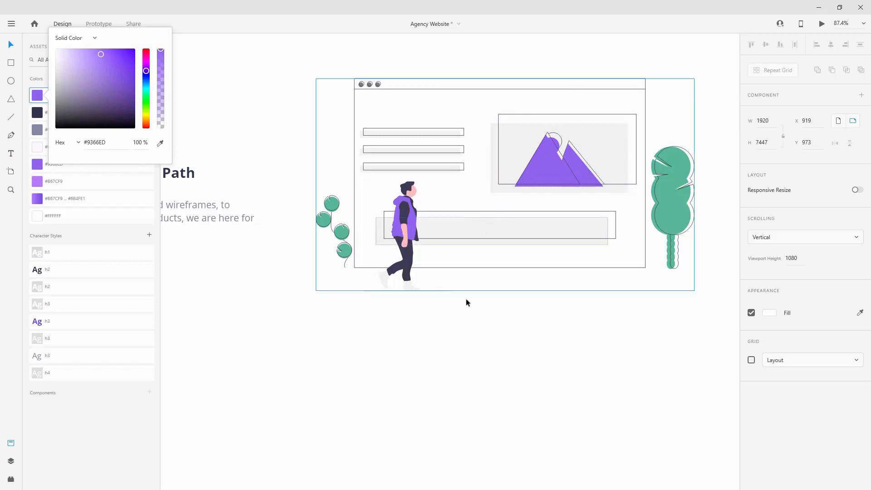
{"action": "left_click", "coordinate": [424, 286]}
{"action": "key", "text": "ctrl+z"}
Step: Delete the #6C63FF colour asset and fill the walking figure's jacket and hood with the #9366ED asset
{"action": "right_click", "coordinate": [70, 103]}
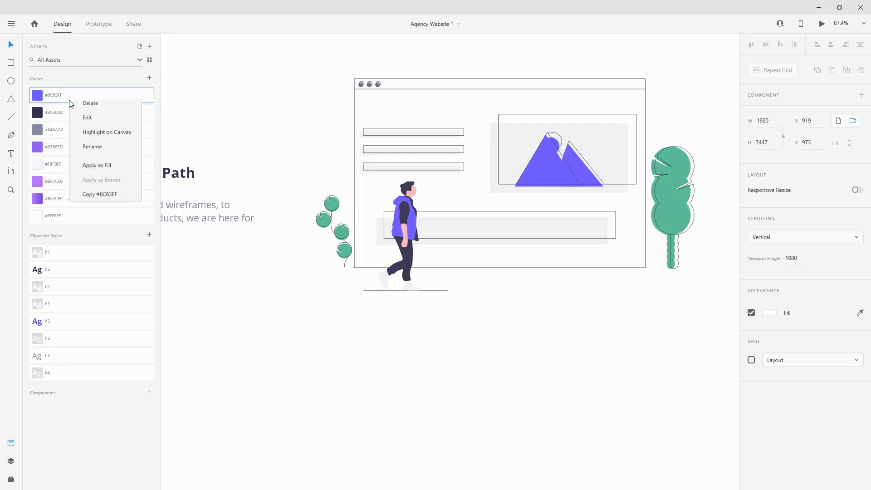
{"action": "left_click", "coordinate": [90, 107]}
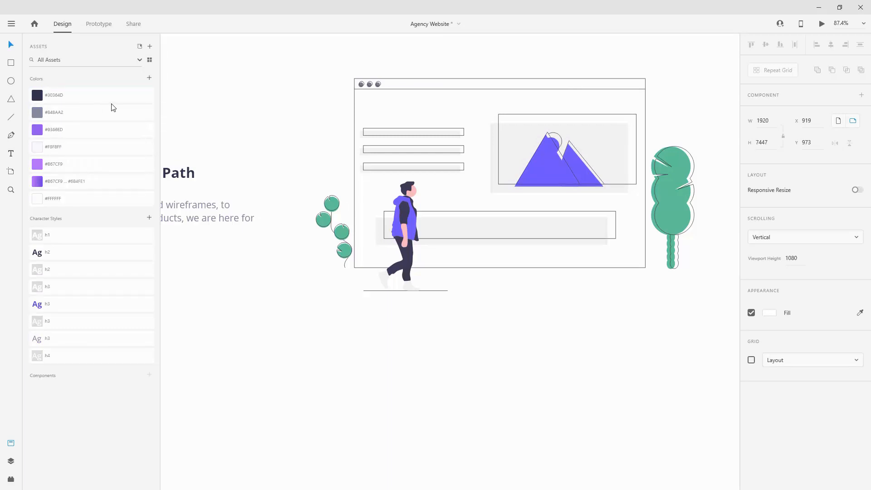
{"action": "scroll", "coordinate": [453, 190], "scroll_direction": "up", "scroll_amount": 3}
{"action": "scroll", "coordinate": [454, 191], "scroll_direction": "up", "scroll_amount": 1}
{"action": "double_click", "coordinate": [376, 249]}
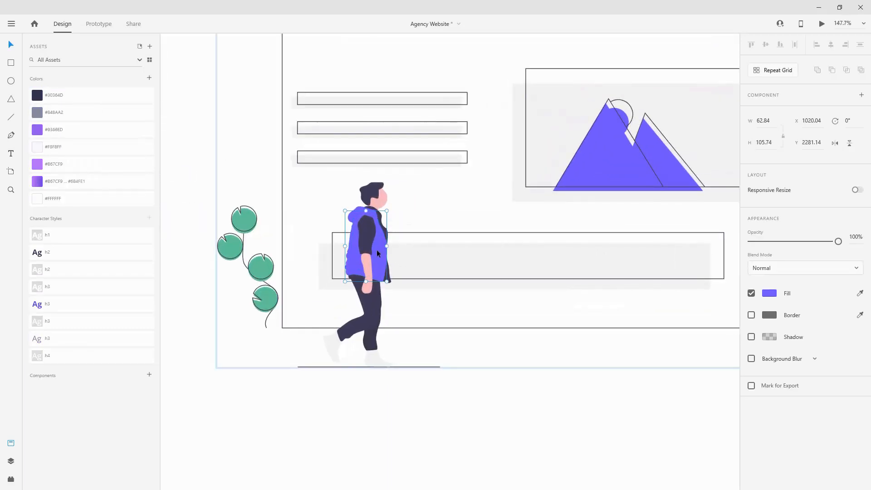
{"action": "key", "text": "Escape"}
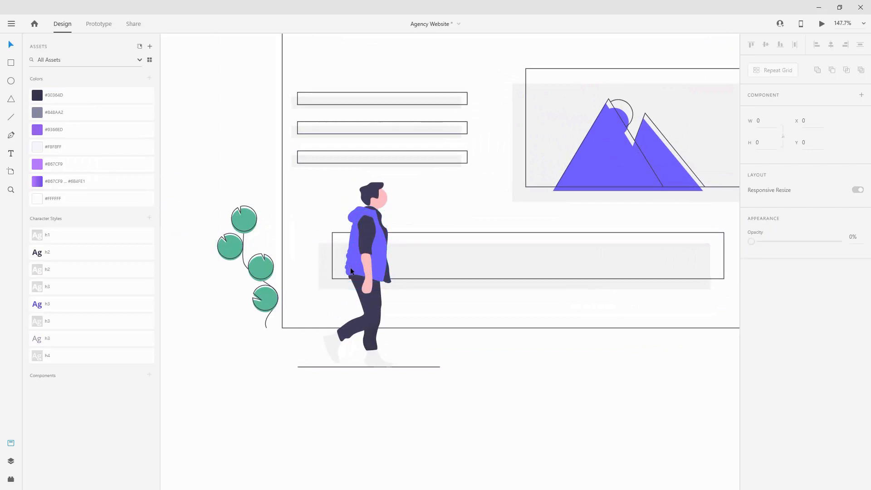
{"action": "left_click", "coordinate": [376, 265]}
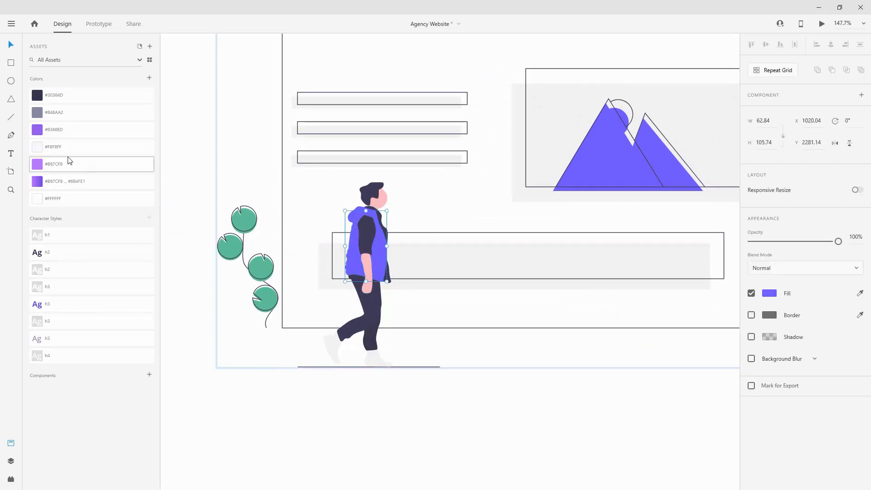
{"action": "left_click", "coordinate": [40, 129]}
{"action": "left_click", "coordinate": [351, 222]}
{"action": "left_click", "coordinate": [43, 131]}
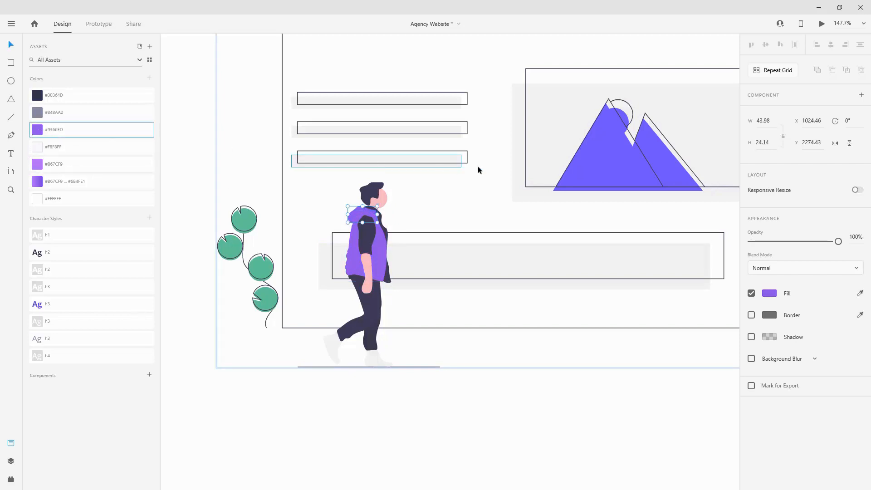
Step: Fill both mountains and the sun in the illustration with the #9366ED colour asset
{"action": "left_click", "coordinate": [612, 152]}
{"action": "left_click", "coordinate": [55, 130]}
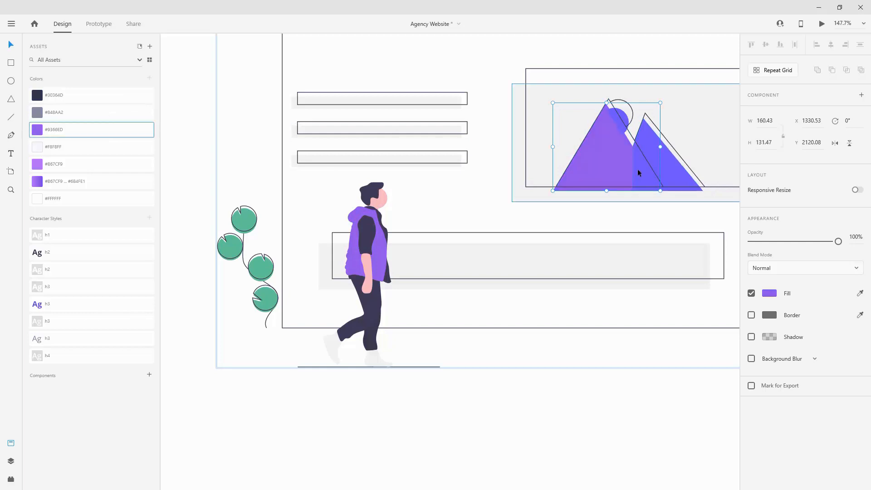
{"action": "left_click", "coordinate": [646, 181]}
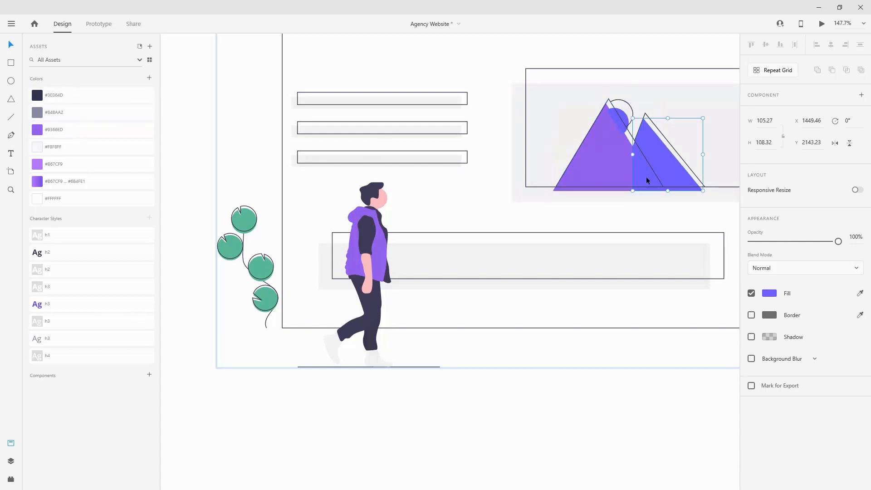
{"action": "left_click", "coordinate": [44, 132]}
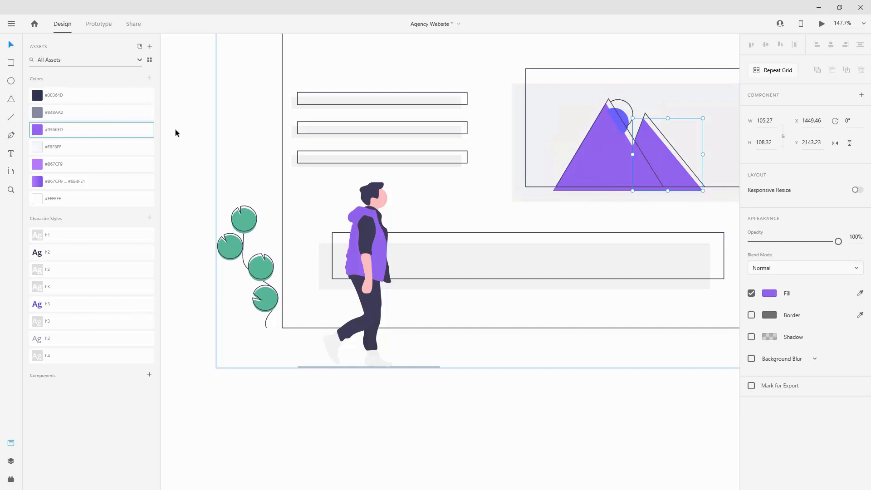
{"action": "left_click", "coordinate": [619, 121]}
{"action": "left_click", "coordinate": [44, 133]}
Step: Examine the recoloured illustration on the page and the path layers listed inside its illustration group
{"action": "scroll", "coordinate": [382, 171], "scroll_direction": "down", "scroll_amount": 3}
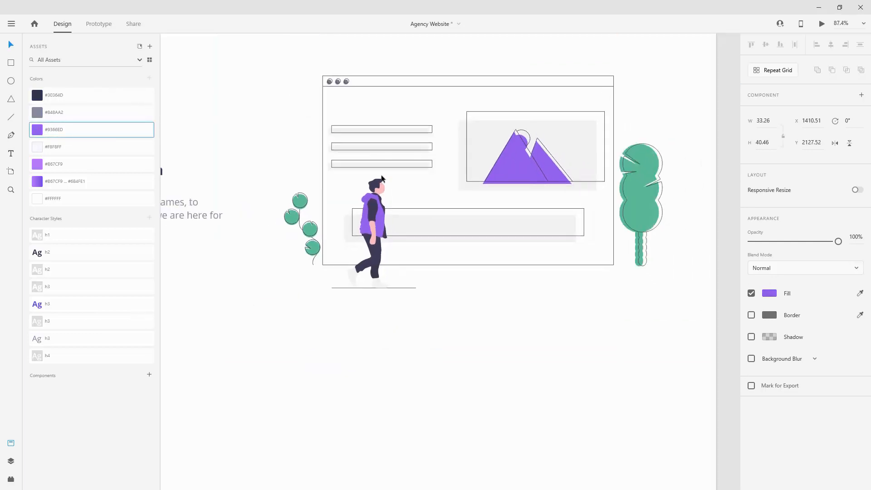
{"action": "scroll", "coordinate": [513, 225], "scroll_direction": "down", "scroll_amount": 2}
{"action": "scroll", "coordinate": [537, 224], "scroll_direction": "down", "scroll_amount": 3}
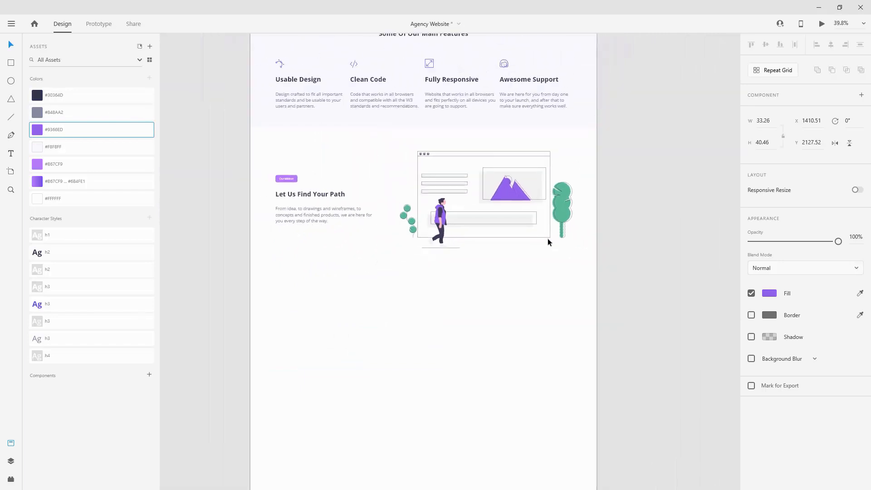
{"action": "left_click", "coordinate": [10, 461]}
{"action": "scroll", "coordinate": [75, 390], "scroll_direction": "up", "scroll_amount": 3}
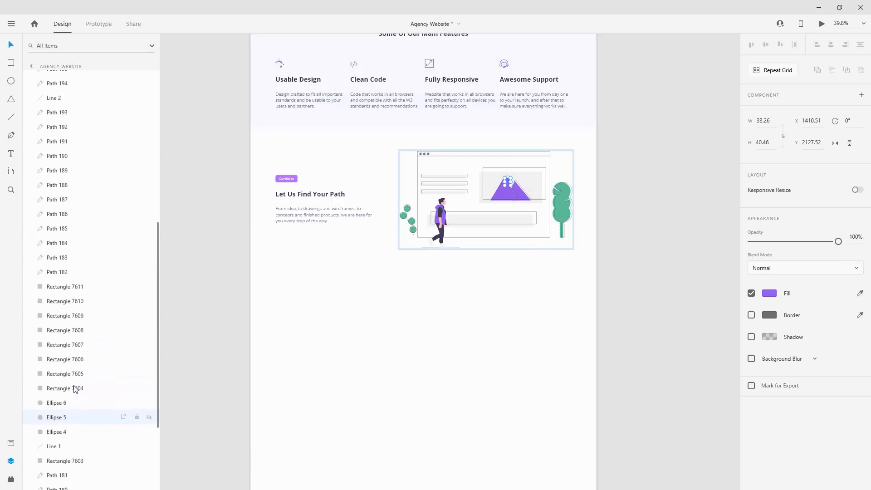
{"action": "scroll", "coordinate": [76, 390], "scroll_direction": "up", "scroll_amount": 5}
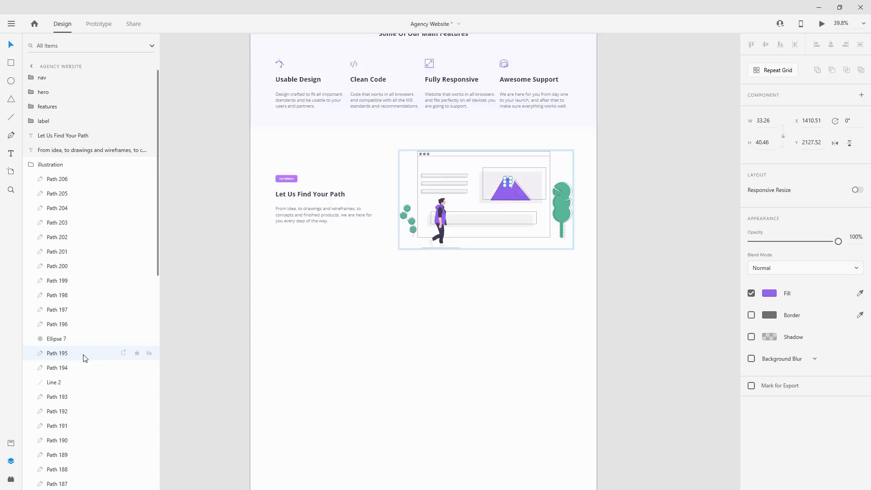
{"action": "scroll", "coordinate": [428, 249], "scroll_direction": "up", "scroll_amount": 10}
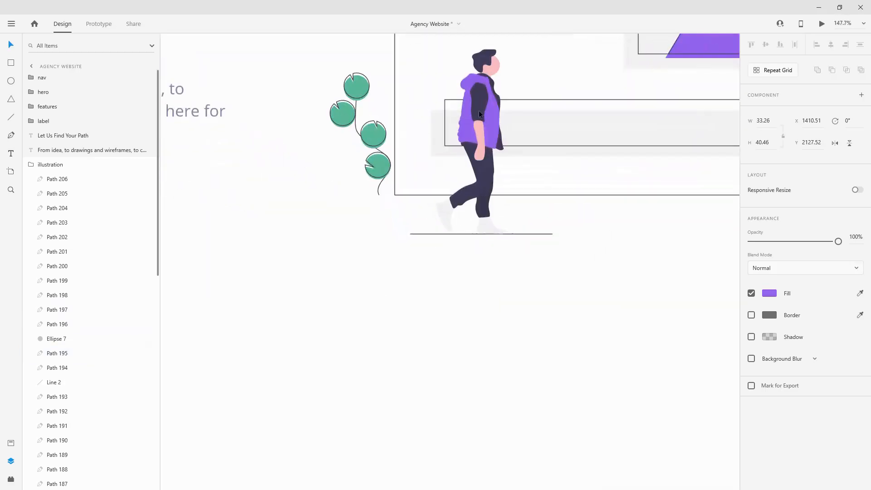
{"action": "scroll", "coordinate": [452, 185], "scroll_direction": "down", "scroll_amount": 4}
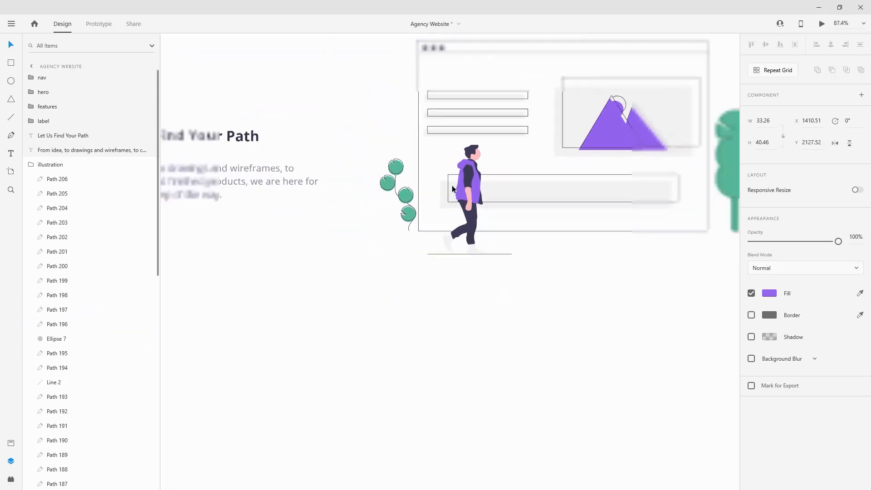
{"action": "scroll", "coordinate": [401, 208], "scroll_direction": "down", "scroll_amount": 2}
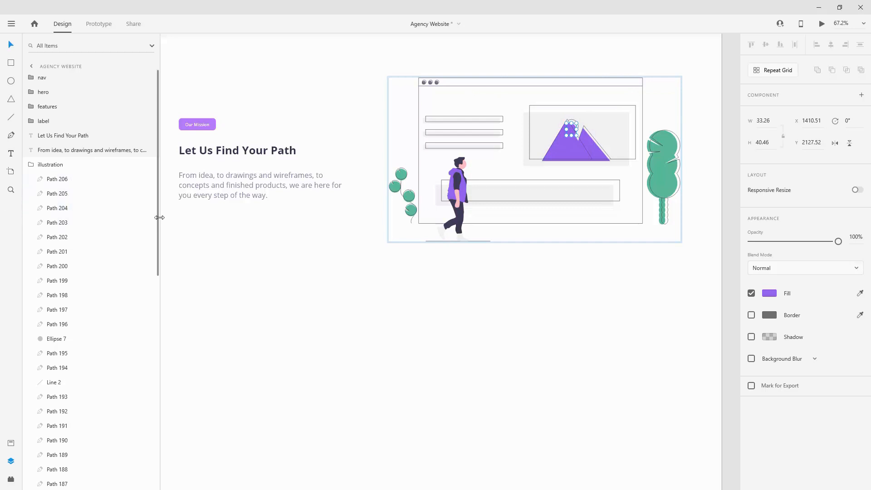
Step: Rename the layer of the walking figure's forearm, Path 205 in the illustration group, as hand
{"action": "left_click", "coordinate": [70, 194]}
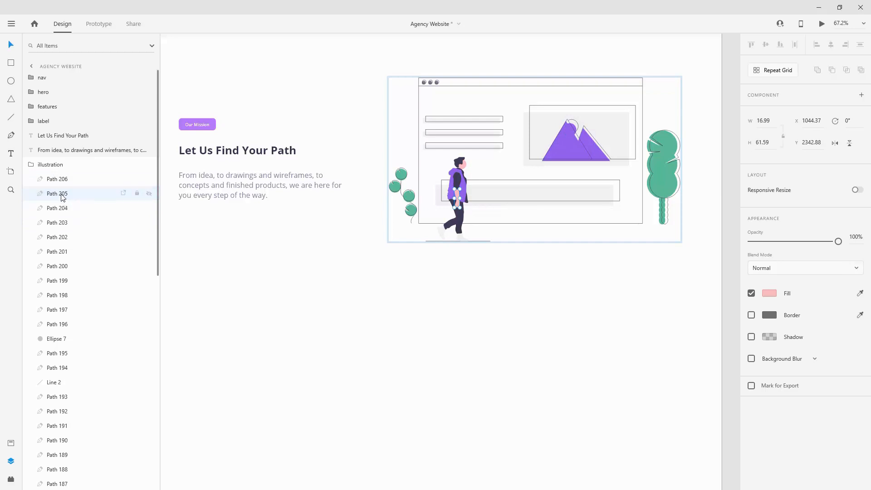
{"action": "double_click", "coordinate": [62, 194]}
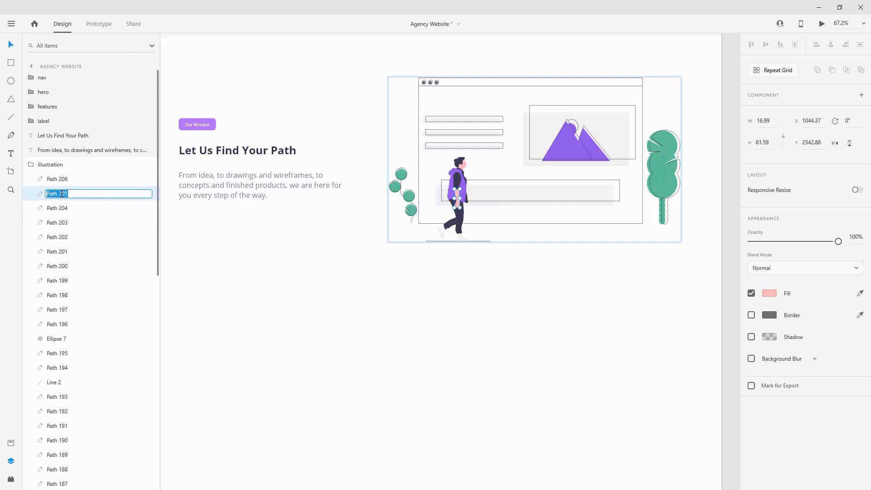
{"action": "type", "text": "hand"}
{"action": "key", "text": "Return"}
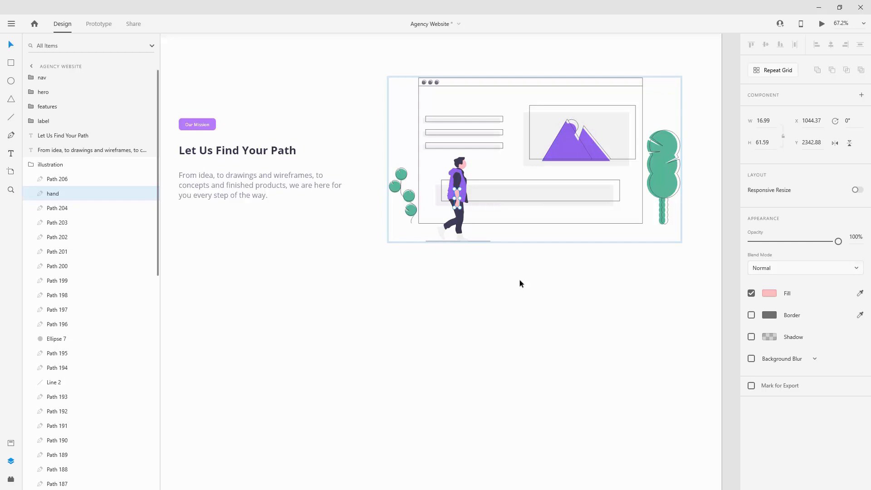
Step: Group the "Let Us Find Your Path" heading, its paragraph and the illustration, and name the group our mission
{"action": "left_click", "coordinate": [32, 165]}
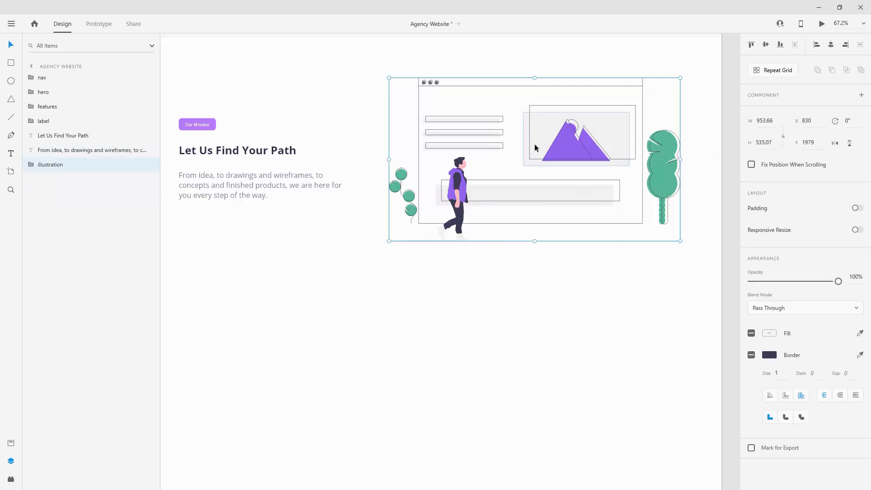
{"action": "scroll", "coordinate": [561, 249], "scroll_direction": "down", "scroll_amount": 3}
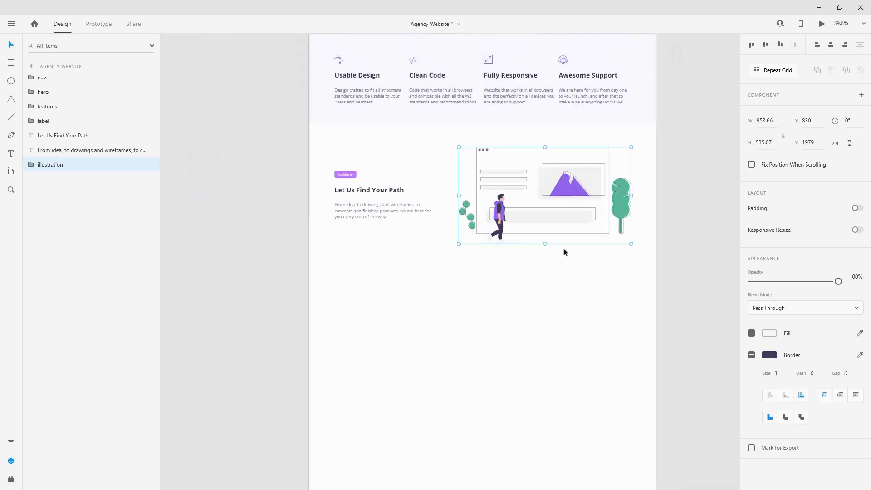
{"action": "left_click", "coordinate": [70, 136], "text": "shift"}
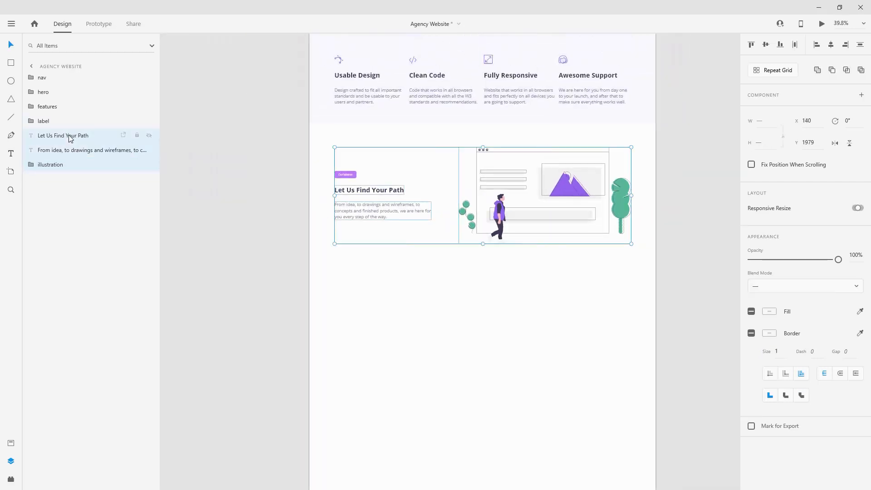
{"action": "key", "text": "ctrl+g"}
{"action": "double_click", "coordinate": [48, 135]}
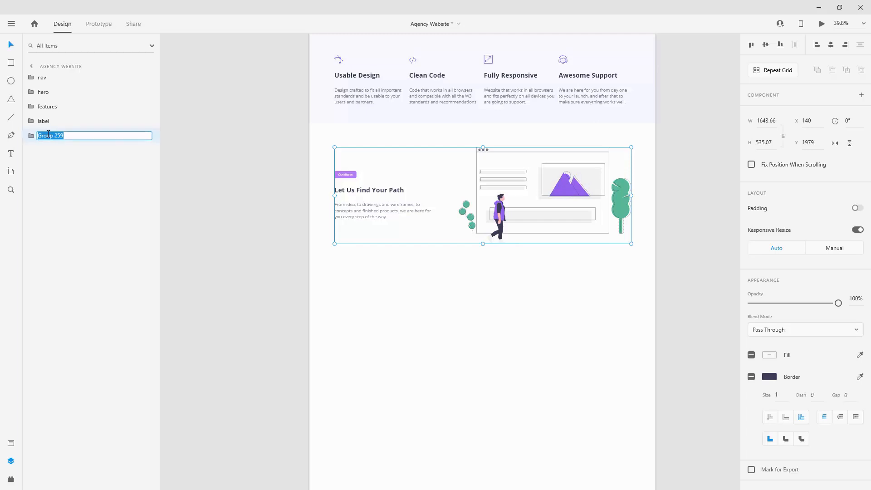
{"action": "type", "text": "our mission"}
{"action": "key", "text": "Return"}
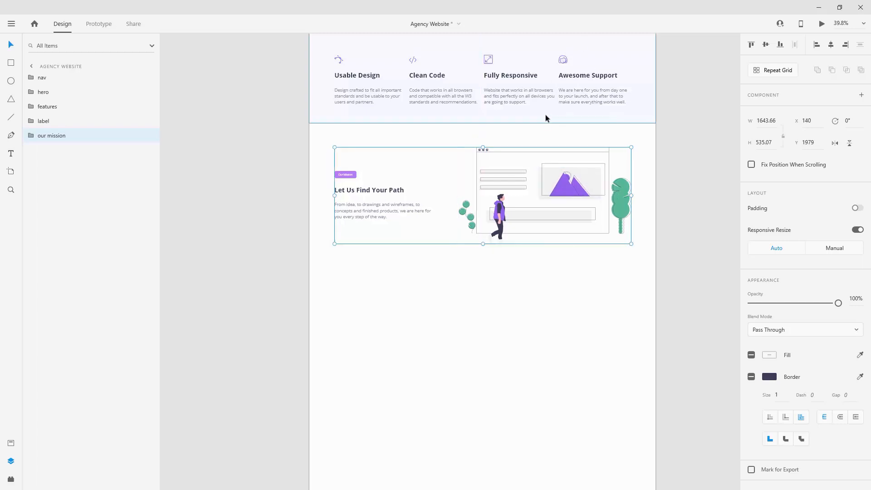
Step: Position the our mission group 100 px below the features section, at Y 1947
{"action": "left_click_drag", "start_coordinate": [564, 178], "coordinate": [562, 152]}
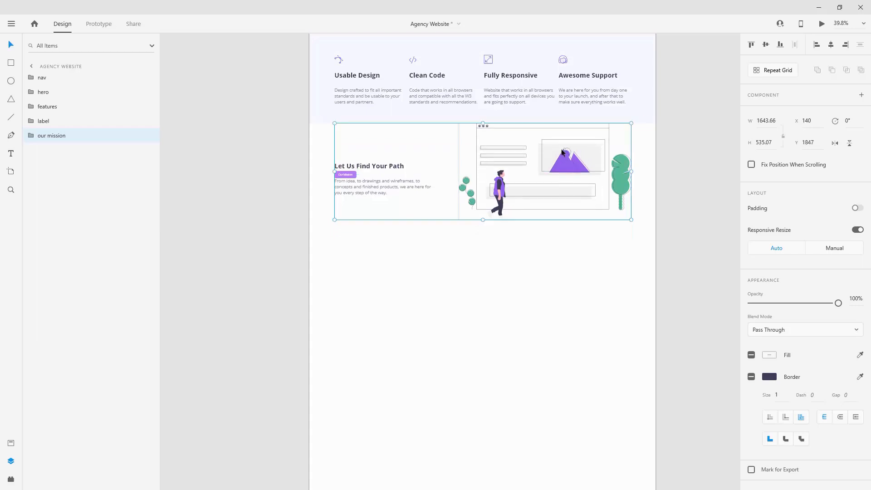
{"action": "key", "text": "shift+Down"}
{"action": "key", "text": "shift+Down"}
{"action": "key", "text": "shift+Down"}
{"action": "key", "text": "shift+Down"}
{"action": "key", "text": "shift+Down"}
{"action": "key", "text": "shift+Down"}
{"action": "key", "text": "shift+Down"}
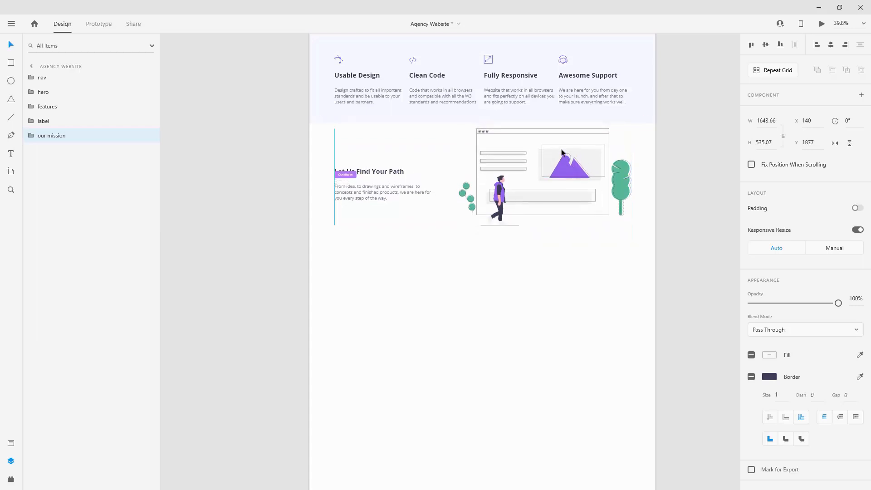
{"action": "key", "text": "shift+Down"}
{"action": "key", "text": "shift+Down"}
{"action": "key", "text": "shift+Down"}
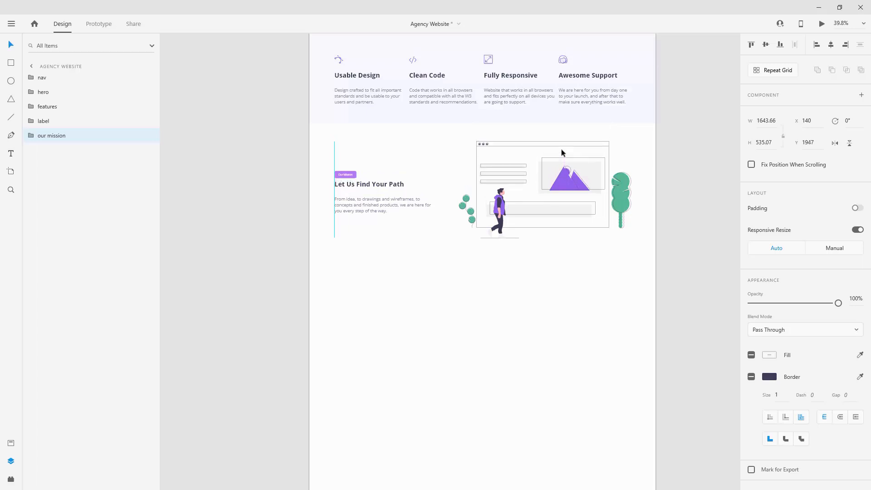
Step: Move the label group into the our mission group, above the heading layer
{"action": "left_click", "coordinate": [31, 135]}
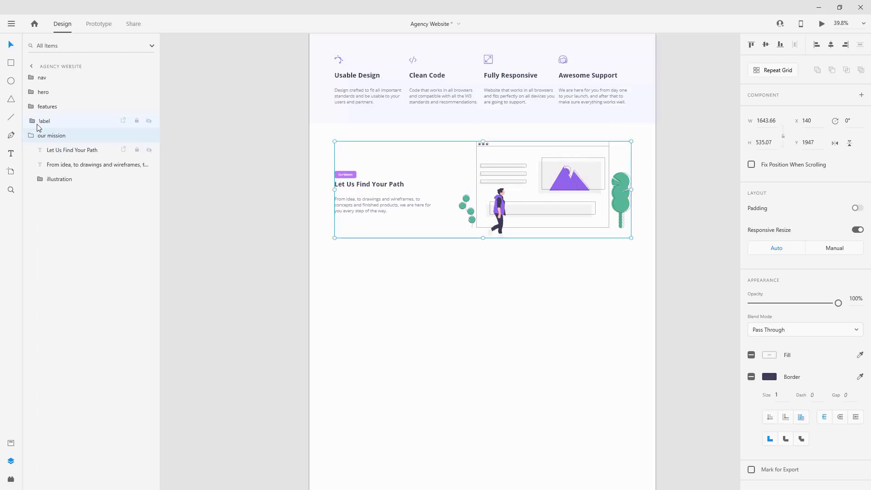
{"action": "left_click", "coordinate": [34, 121]}
{"action": "left_click_drag", "start_coordinate": [46, 121], "coordinate": [52, 138]}
Step: Place the "Our Mission" label 40 px above the "Let Us Find Your Path" heading, at X 140 and Y 2079
{"action": "scroll", "coordinate": [332, 166], "scroll_direction": "up", "scroll_amount": 5}
{"action": "scroll", "coordinate": [331, 166], "scroll_direction": "up", "scroll_amount": 2}
{"action": "left_click_drag", "start_coordinate": [358, 178], "coordinate": [366, 183]}
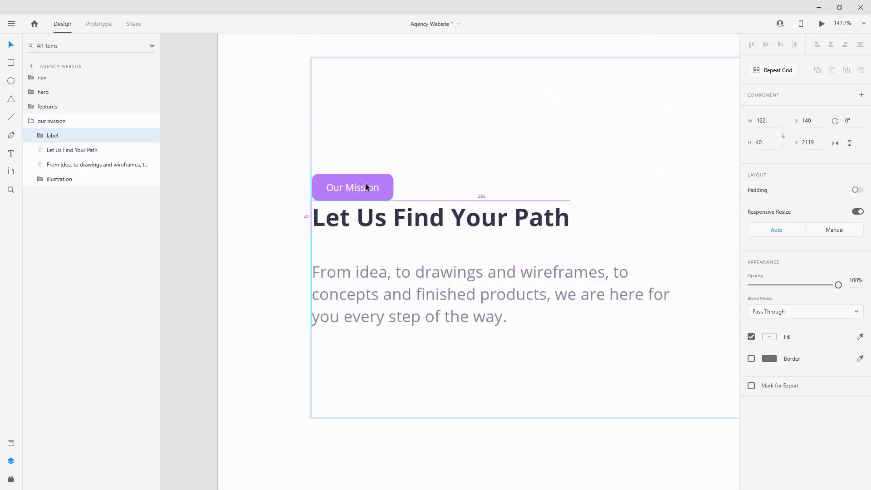
{"action": "key", "text": "shift+Up"}
{"action": "key", "text": "shift+Up"}
{"action": "key", "text": "shift+Up"}
{"action": "key", "text": "shift+Up"}
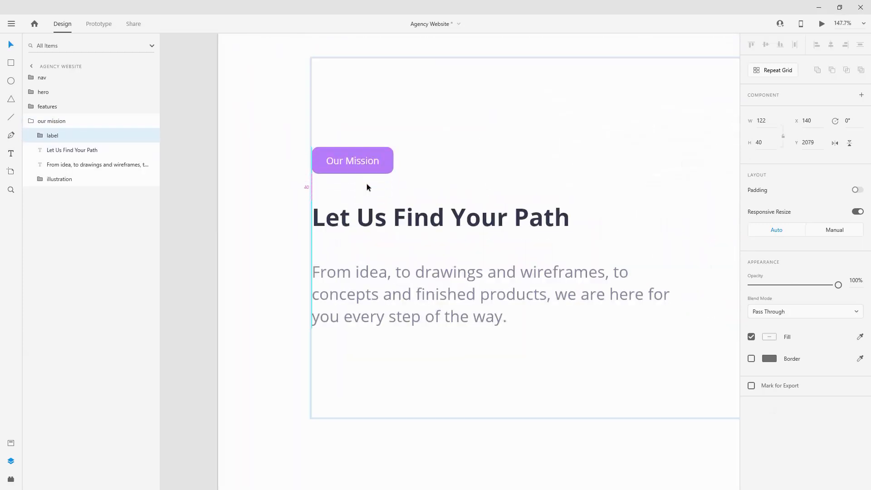
Step: Select the our mission group and review the page from the hero down to the empty area below the mission section
{"action": "left_click", "coordinate": [63, 121]}
{"action": "scroll", "coordinate": [336, 152], "scroll_direction": "down", "scroll_amount": 8}
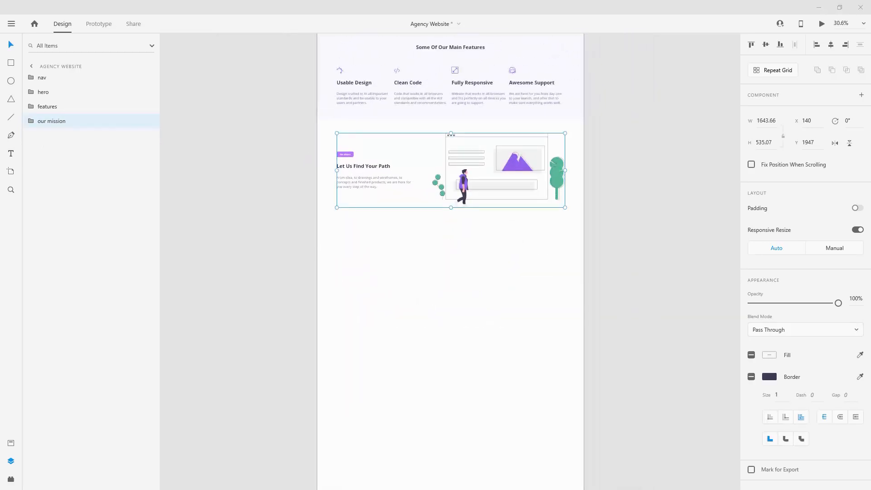
{"action": "scroll", "coordinate": [478, 202], "scroll_direction": "down", "scroll_amount": 3}
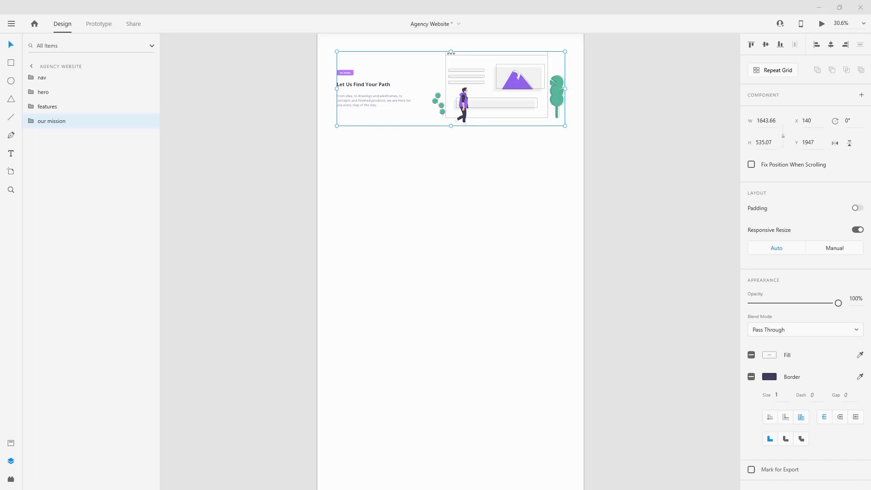
{"action": "scroll", "coordinate": [690, 301], "scroll_direction": "up", "scroll_amount": 9}
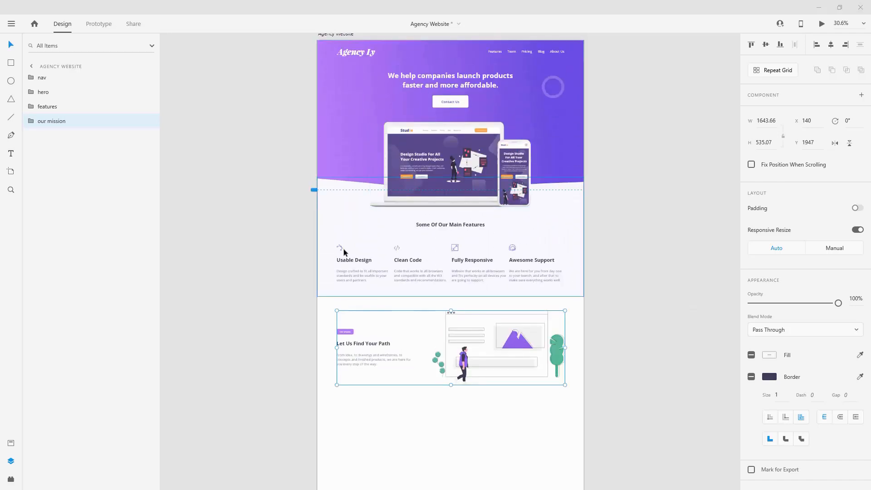
{"action": "scroll", "coordinate": [344, 250], "scroll_direction": "down", "scroll_amount": 4}
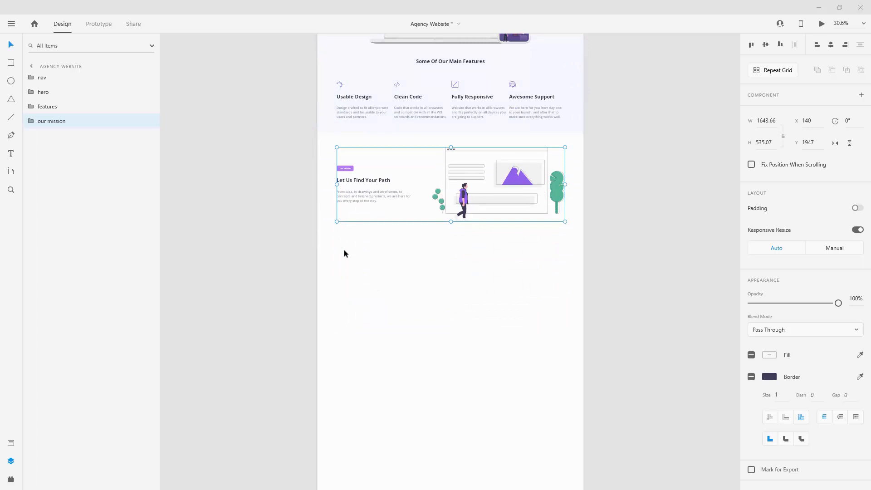
{"action": "scroll", "coordinate": [346, 249], "scroll_direction": "up", "scroll_amount": 4}
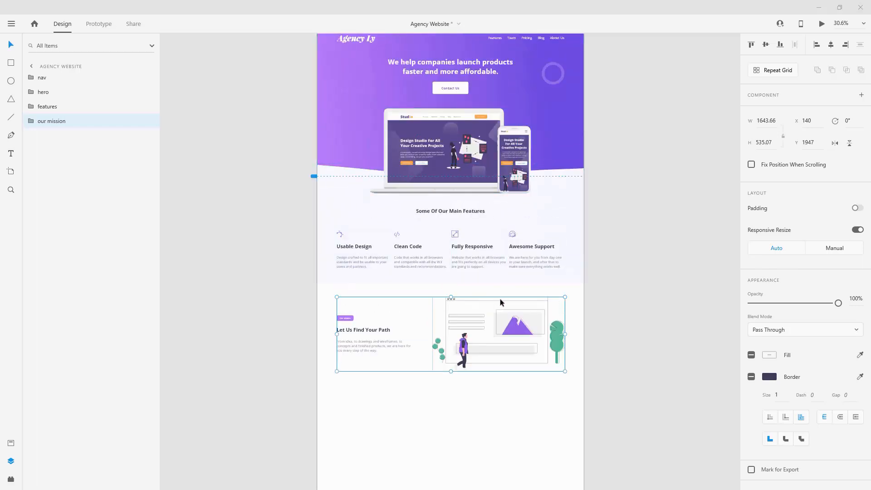
{"action": "scroll", "coordinate": [500, 301], "scroll_direction": "down", "scroll_amount": 6}
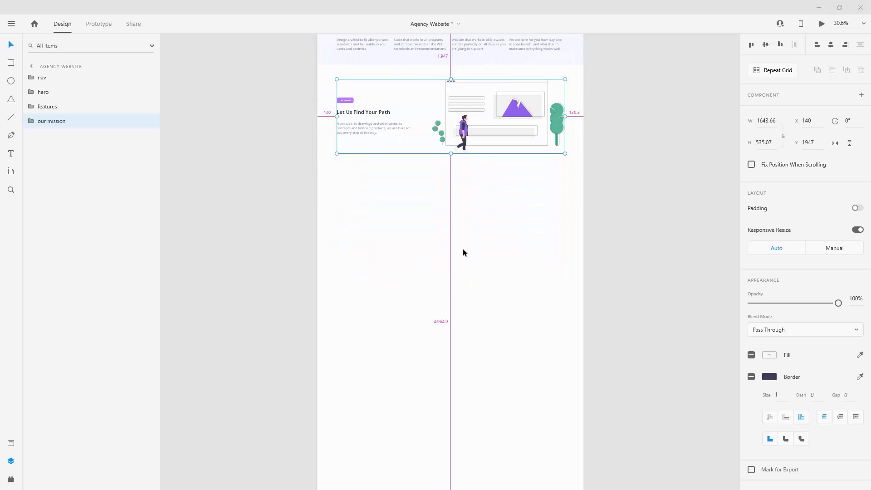
Step: Draw a borderless full-width rectangle about 1920 × 515 px below the mission section, at about Y 2760
{"action": "scroll", "coordinate": [463, 253], "scroll_direction": "up", "scroll_amount": 2}
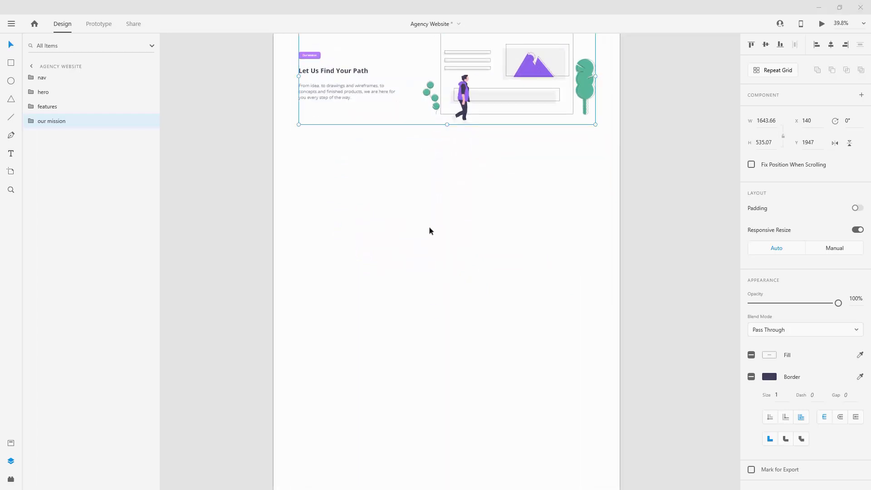
{"action": "left_click", "coordinate": [11, 62]}
{"action": "left_click_drag", "start_coordinate": [272, 175], "coordinate": [620, 268]}
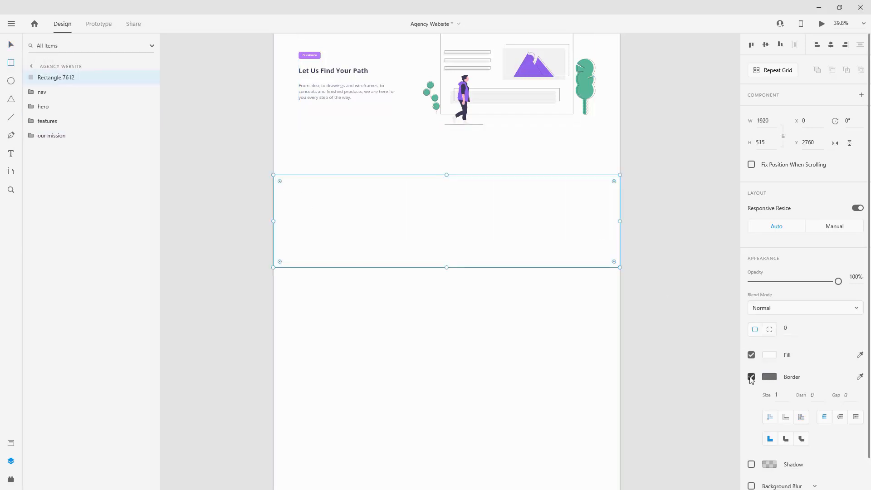
{"action": "left_click", "coordinate": [751, 378]}
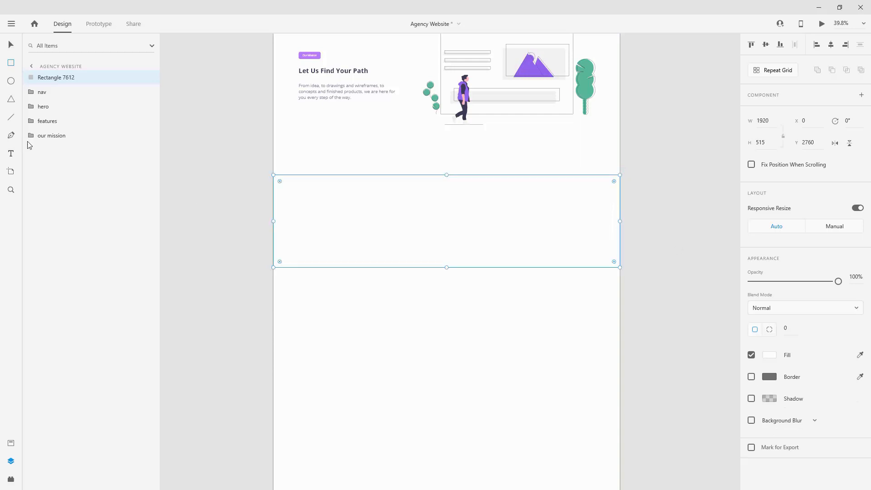
Step: Rename the new full-width rectangle's layer as cta_bg
{"action": "double_click", "coordinate": [50, 78]}
{"action": "type", "text": "cta_bg"}
{"action": "key", "text": "Return"}
Step: Fill the cta_bg rectangle with the #B67CF9 to #6B4FE1 gradient asset, redirected from the left edge slightly upward toward the right
{"action": "left_click", "coordinate": [11, 444]}
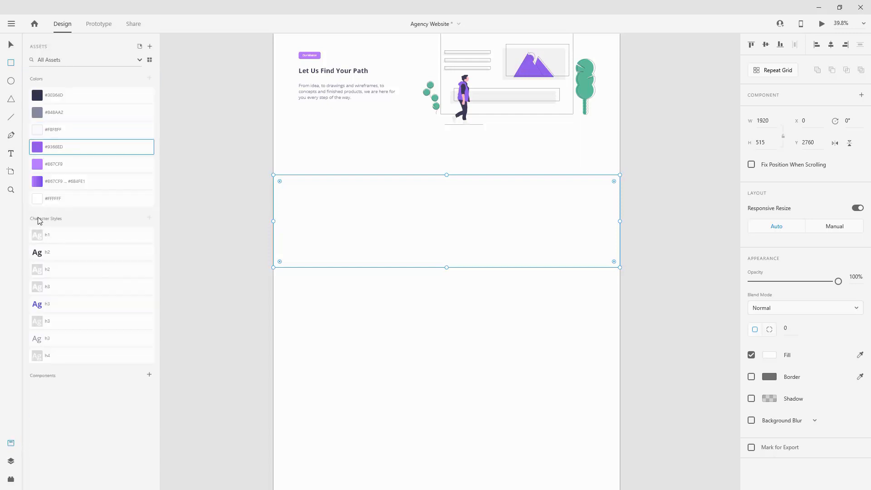
{"action": "left_click", "coordinate": [33, 183]}
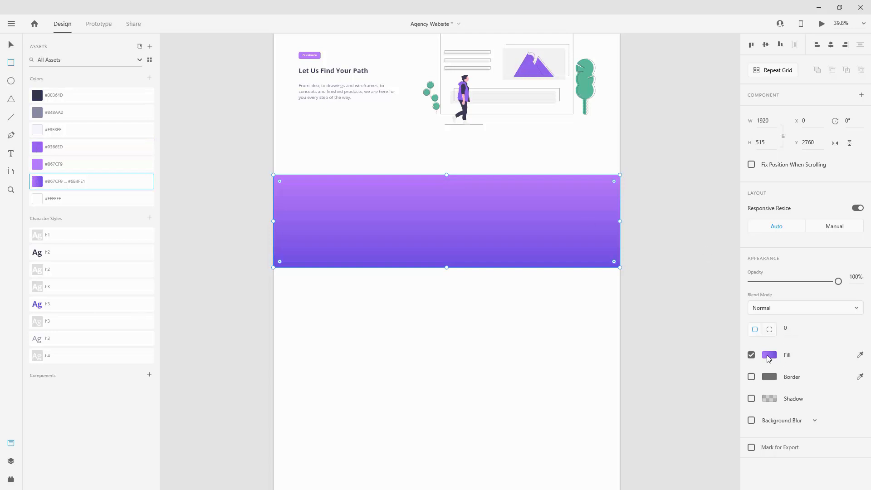
{"action": "left_click", "coordinate": [770, 357]}
{"action": "left_click_drag", "start_coordinate": [446, 176], "coordinate": [278, 238]}
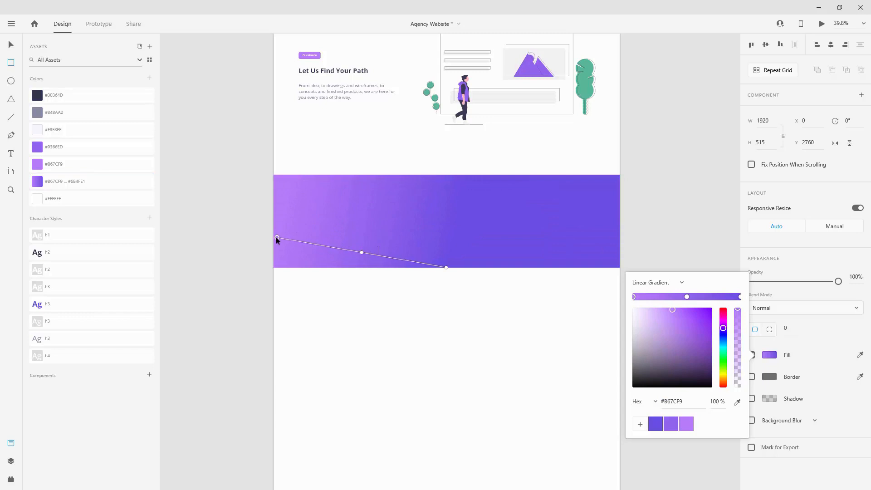
{"action": "left_click_drag", "start_coordinate": [447, 268], "coordinate": [567, 205]}
{"action": "scroll", "coordinate": [311, 204], "scroll_direction": "up", "scroll_amount": 6}
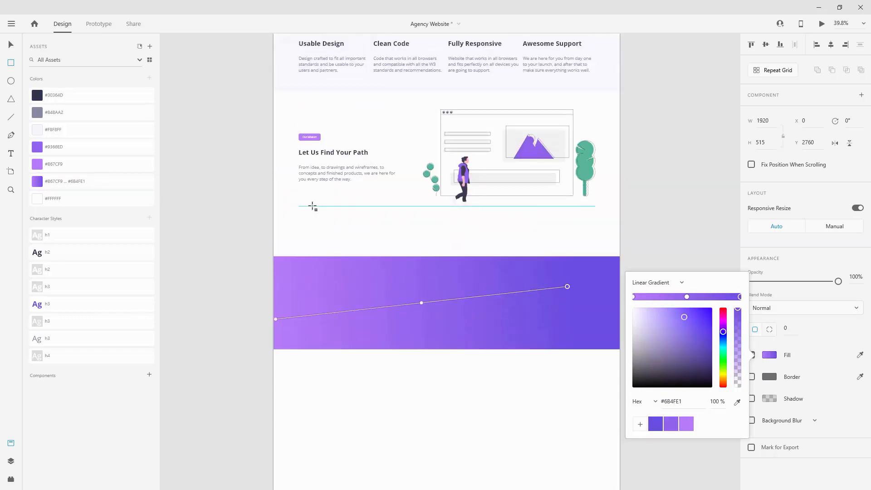
{"action": "scroll", "coordinate": [436, 123], "scroll_direction": "down", "scroll_amount": 6}
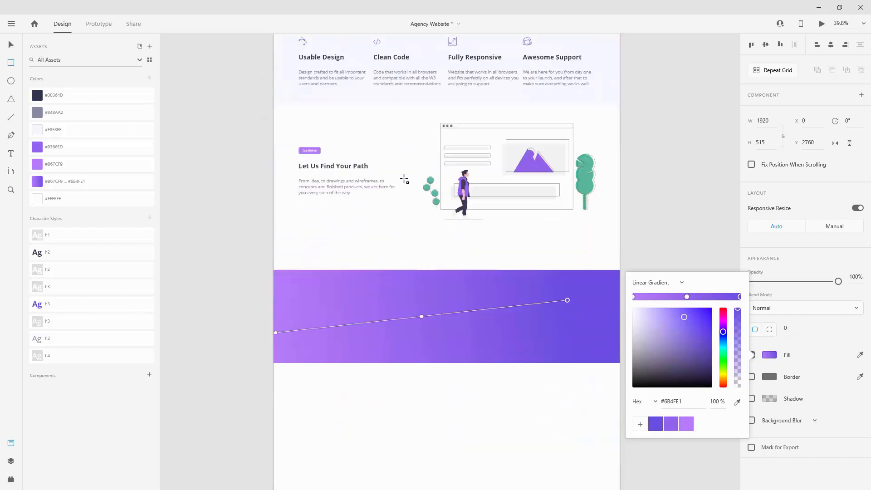
Step: Copy the hero's outlined circle to a layer above cta_bg and place it near the gradient rectangle's upper-right corner, at about X 1588, Y 2834
{"action": "left_click", "coordinate": [11, 45]}
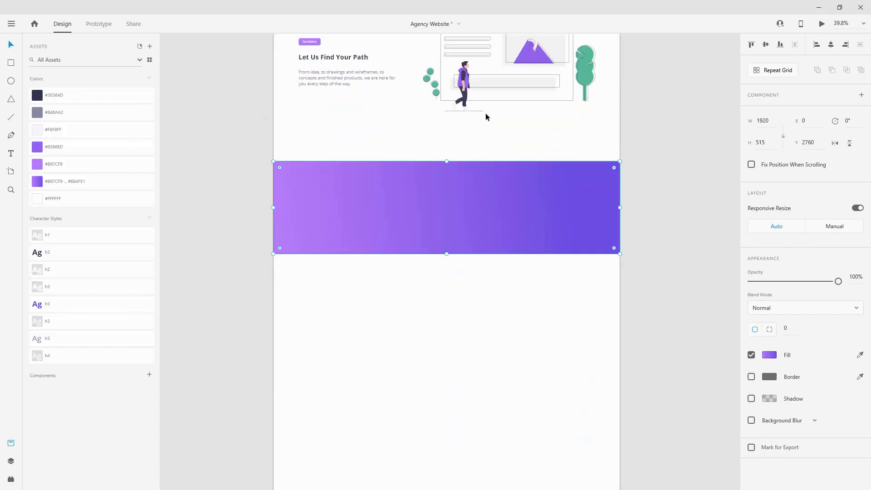
{"action": "scroll", "coordinate": [486, 114], "scroll_direction": "down", "scroll_amount": 3}
{"action": "scroll", "coordinate": [485, 114], "scroll_direction": "up", "scroll_amount": 4}
{"action": "scroll", "coordinate": [487, 132], "scroll_direction": "up", "scroll_amount": 1}
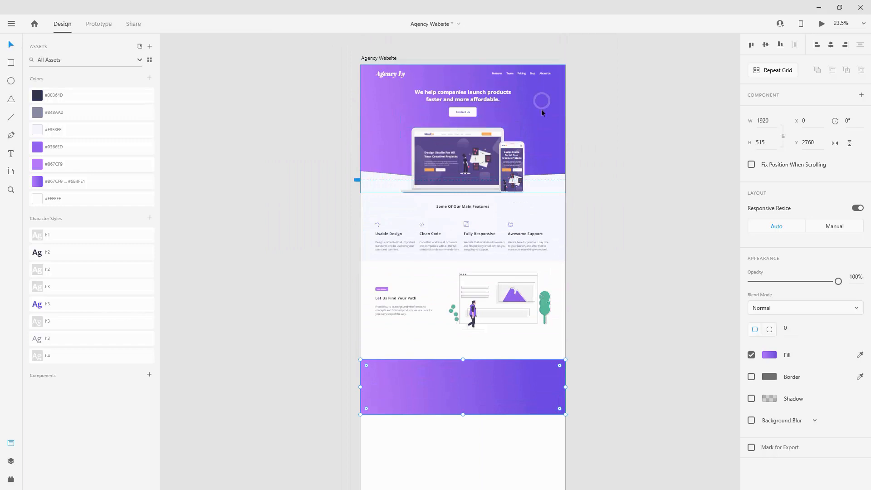
{"action": "left_click", "coordinate": [551, 105]}
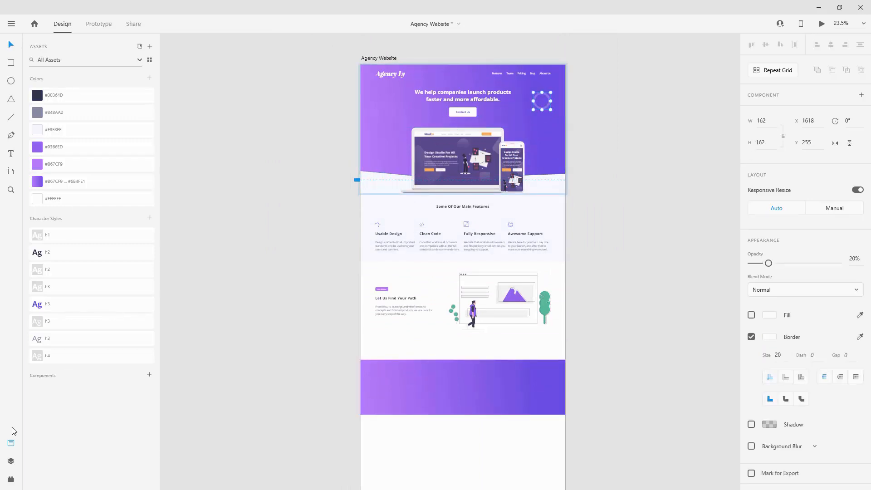
{"action": "left_click", "coordinate": [11, 461]}
{"action": "left_click", "coordinate": [44, 107]}
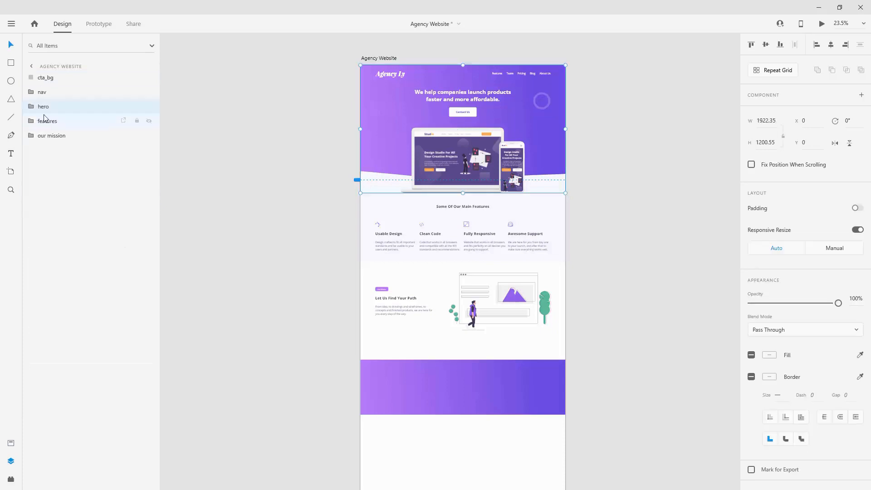
{"action": "left_click", "coordinate": [46, 77]}
{"action": "left_click", "coordinate": [536, 96]}
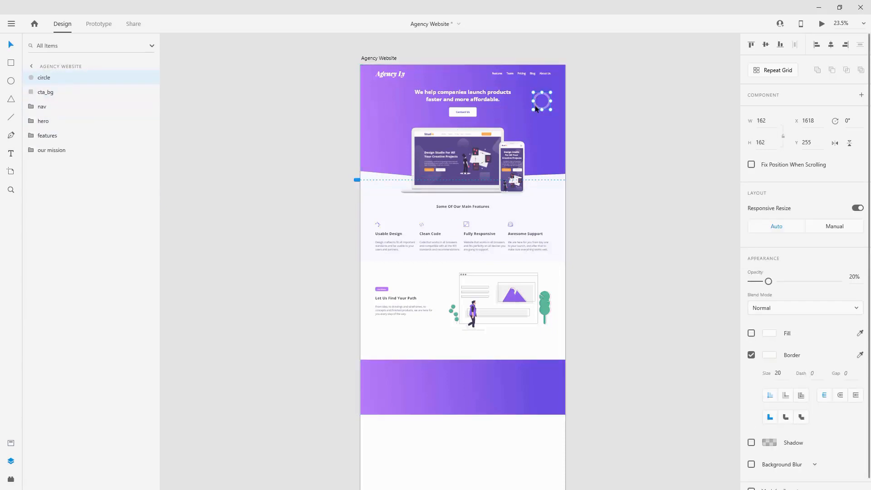
{"action": "left_click_drag", "start_coordinate": [537, 110], "coordinate": [534, 383]}
{"action": "scroll", "coordinate": [491, 381], "scroll_direction": "up", "scroll_amount": 4}
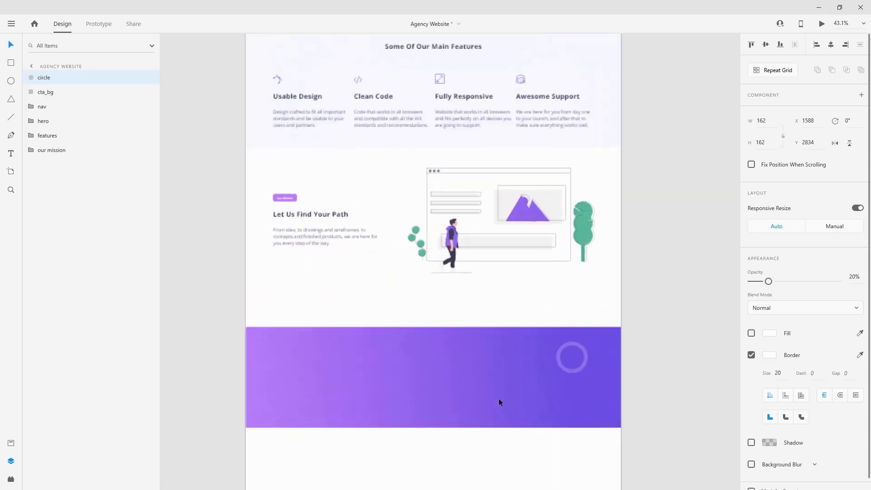
Step: Duplicate the circle and place the copy over the gradient rectangle's lower-left edge, enlarged to about 358 × 358 px at about X 173, Y 2983
{"action": "key", "text": "ctrl+d"}
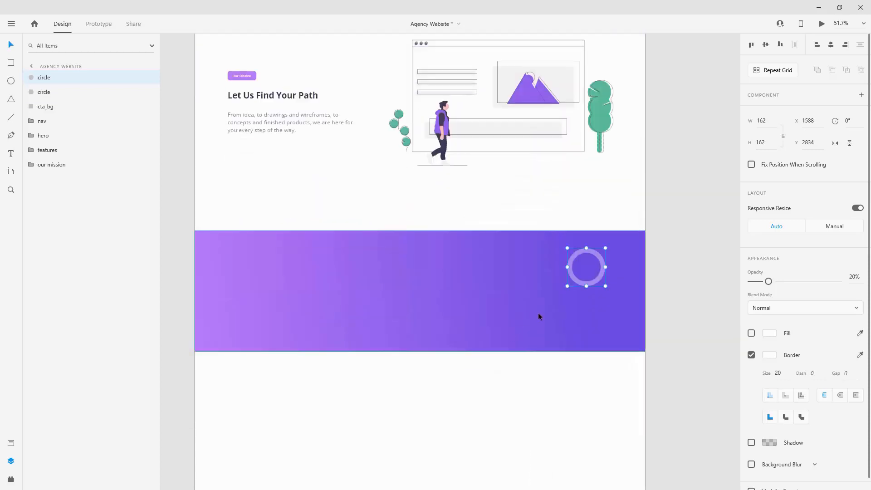
{"action": "left_click_drag", "start_coordinate": [575, 278], "coordinate": [278, 358]}
{"action": "left_click_drag", "start_coordinate": [271, 326], "coordinate": [225, 280]}
{"action": "left_click_drag", "start_coordinate": [301, 295], "coordinate": [310, 298]}
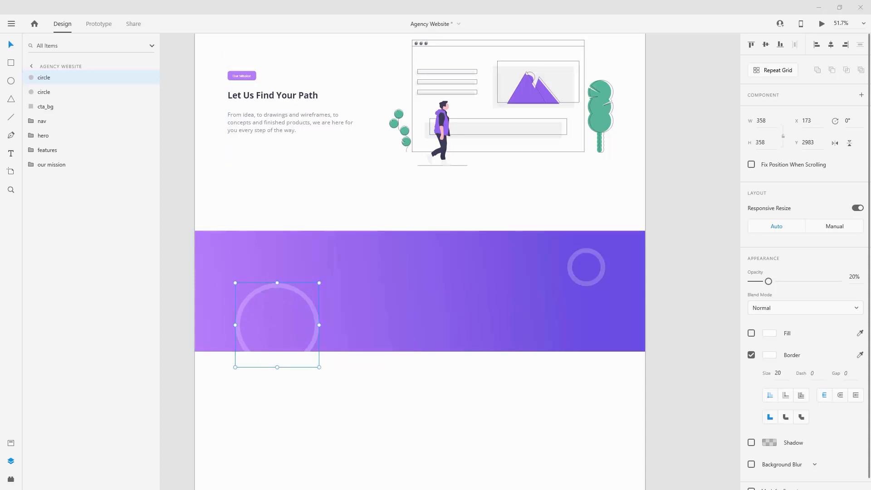
Step: Set the large circle's border size to 50 and move it lower over the banner's edge, to about X 177, Y 3026
{"action": "left_click", "coordinate": [783, 373]}
{"action": "type", "text": "50"}
{"action": "key", "text": "Return"}
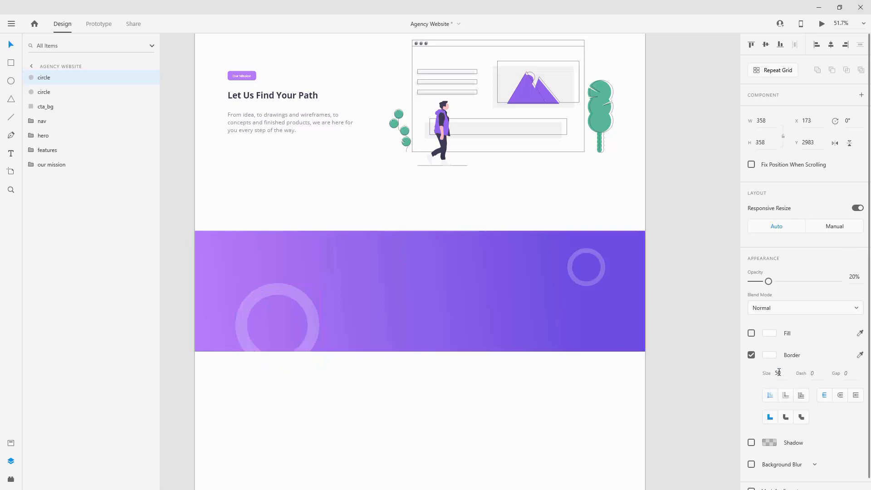
{"action": "left_click_drag", "start_coordinate": [302, 301], "coordinate": [302, 311]}
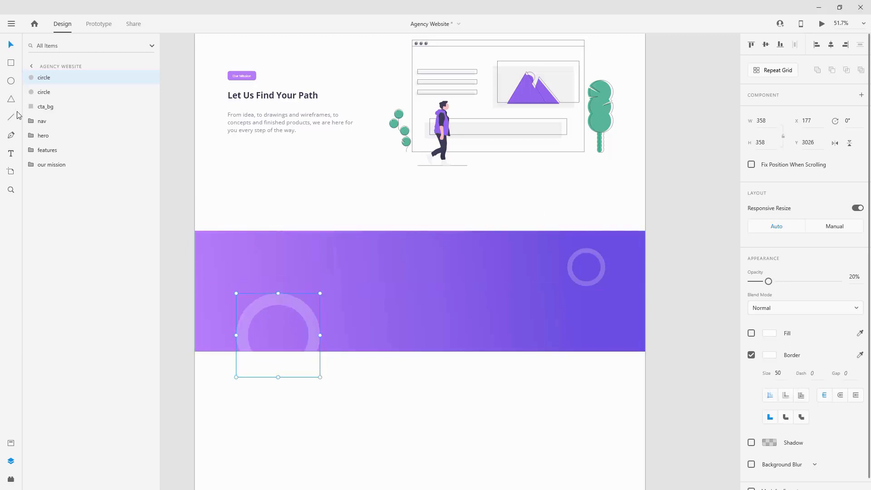
Step: Duplicate the cta_bg rectangle, place the copy above both circles in the layer order and rename it mask
{"action": "left_click", "coordinate": [37, 108]}
{"action": "key", "text": "ctrl+d"}
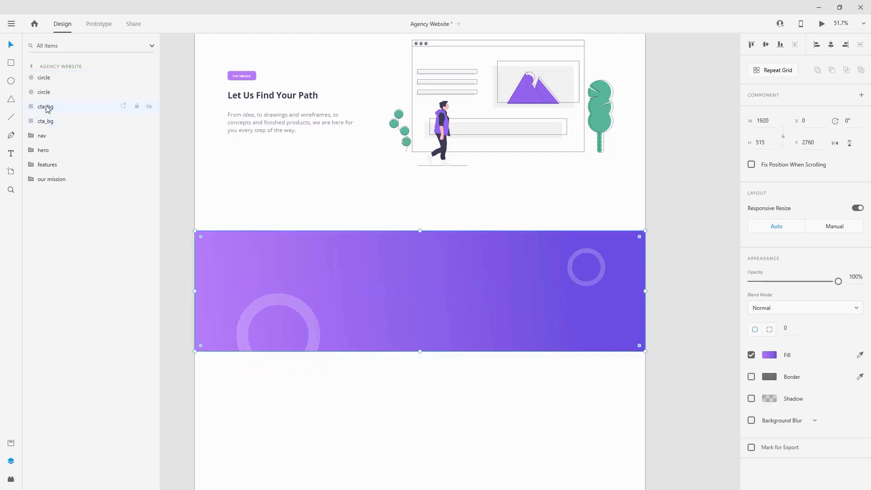
{"action": "left_click_drag", "start_coordinate": [54, 109], "coordinate": [50, 81]}
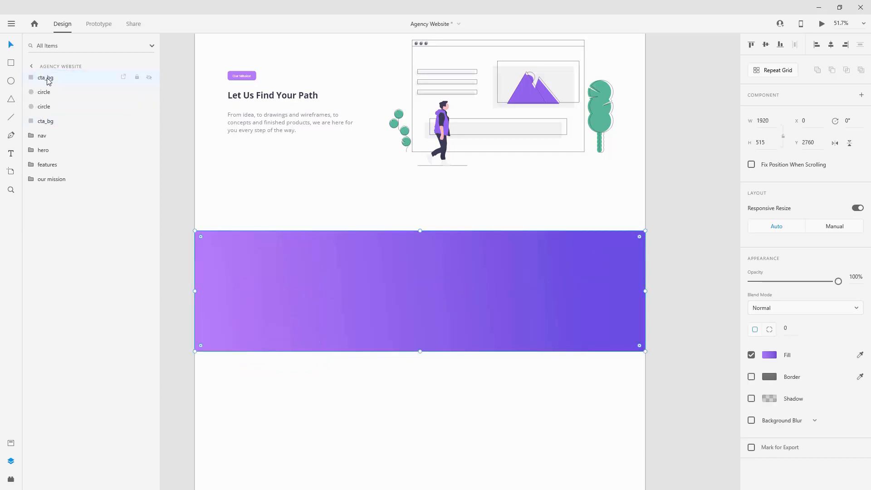
{"action": "double_click", "coordinate": [49, 80]}
{"action": "type", "text": "mask"}
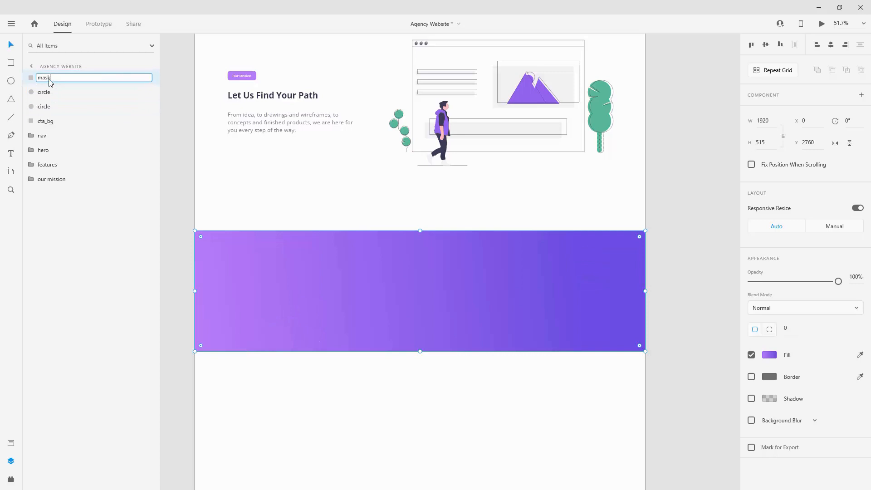
{"action": "key", "text": "Return"}
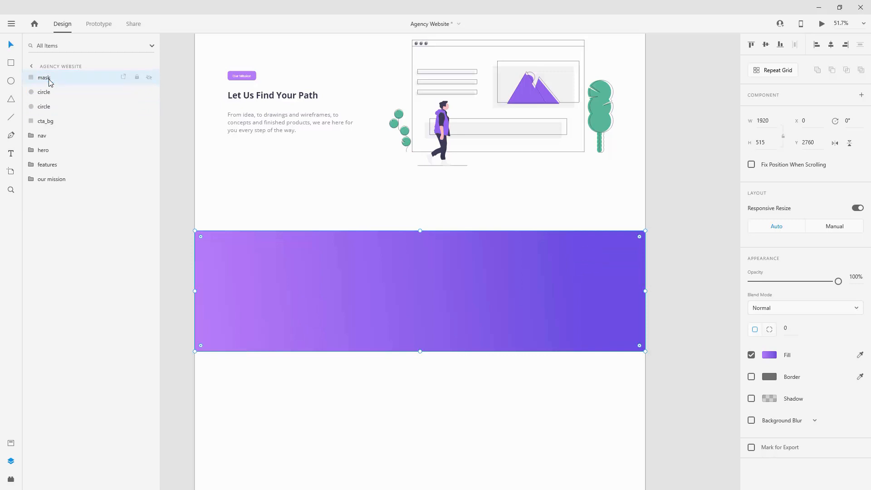
Step: Rename the large lower circle's layer to bottom_circle
{"action": "double_click", "coordinate": [50, 93]}
{"action": "type", "text": "bottom"}
{"action": "type", "text": "_ci"}
{"action": "type", "text": "le"}
{"action": "key", "text": "Return"}
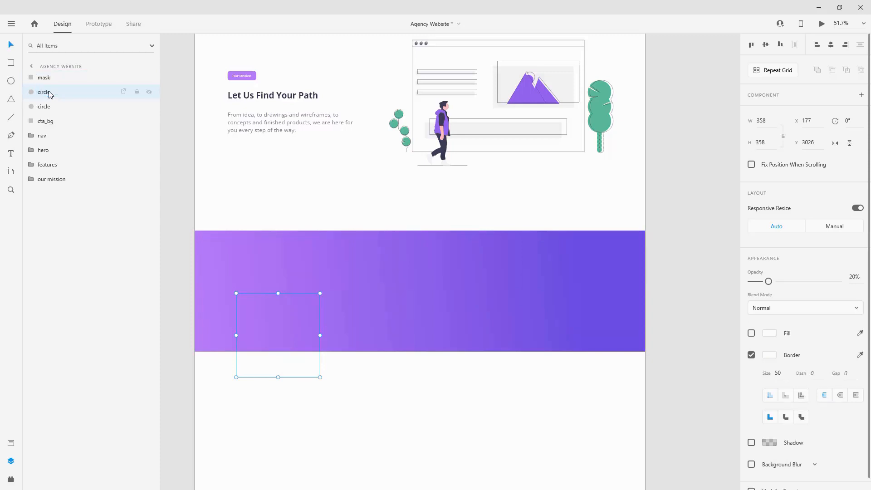
Step: Mask bottom_circle with the mask rectangle and rename the resulting mask group to mask
{"action": "left_click", "coordinate": [53, 77], "text": "shift"}
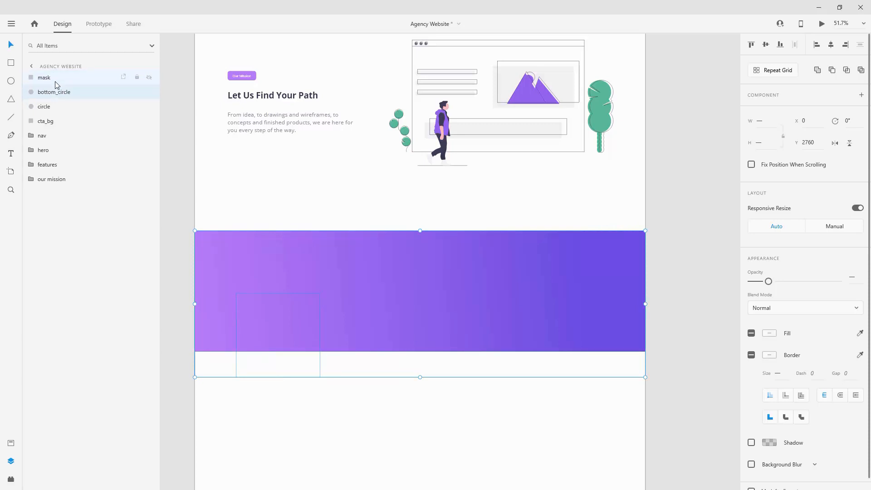
{"action": "key", "text": "ctrl+shift+m"}
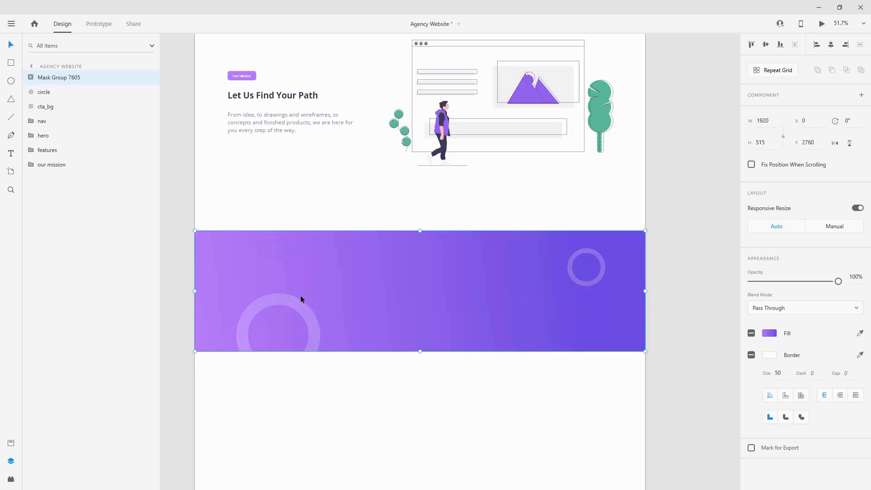
{"action": "double_click", "coordinate": [49, 78]}
{"action": "type", "text": "mask"}
{"action": "key", "text": "Return"}
Step: Place the mask group between circle and cta_bg in the layer order, and put all three layers beneath our mission
{"action": "left_click_drag", "start_coordinate": [48, 78], "coordinate": [49, 106]}
{"action": "left_click", "coordinate": [52, 78]}
{"action": "left_click", "coordinate": [53, 106], "text": "shift"}
{"action": "left_click_drag", "start_coordinate": [62, 82], "coordinate": [59, 177]}
Step: Move the purple banner with its circles up below the mission section, to Y 2582
{"action": "left_click_drag", "start_coordinate": [500, 257], "coordinate": [498, 195]}
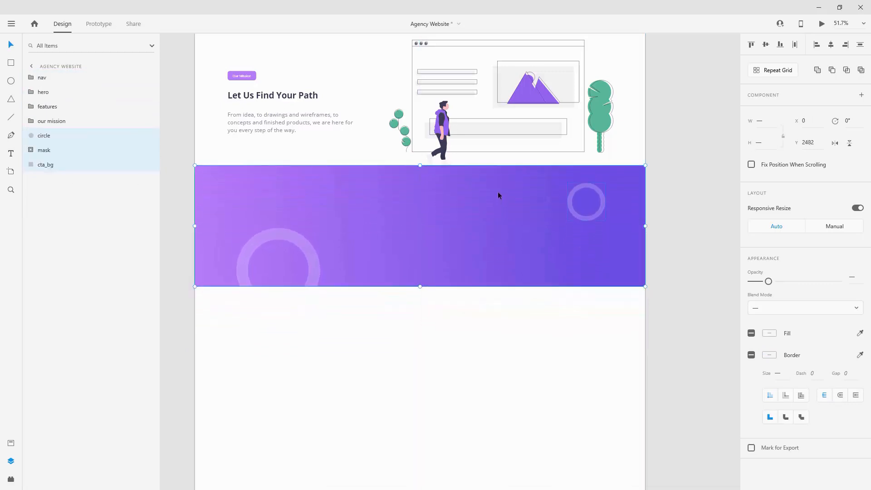
{"action": "key", "text": "shift+Down"}
{"action": "key", "text": "shift+Down"}
{"action": "key", "text": "shift+Down"}
{"action": "key", "text": "shift+Down"}
{"action": "key", "text": "shift+Down"}
{"action": "key", "text": "shift+Down"}
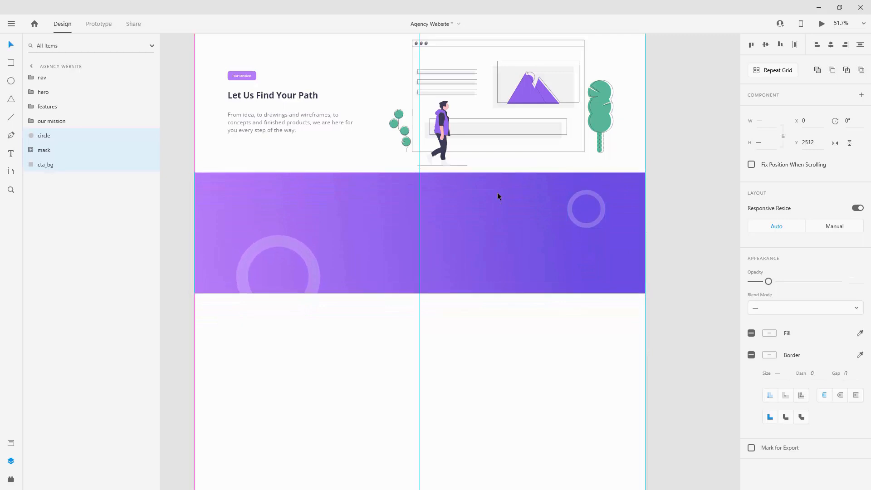
{"action": "key", "text": "shift+Down"}
{"action": "key", "text": "shift+Down"}
{"action": "key", "text": "shift+Down"}
{"action": "key", "text": "shift+Down"}
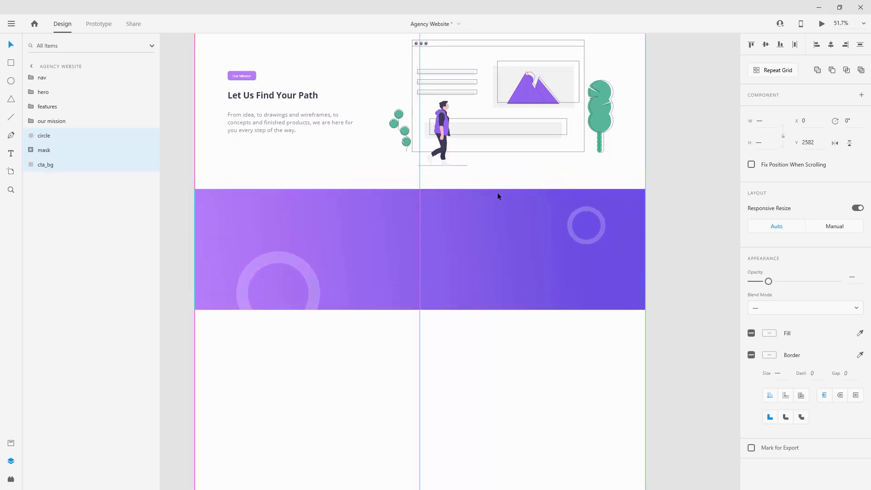
Step: Copy contact_us_btn from the hero group to X 830, Y 2899 in the purple banner, and order its layer just below our mission
{"action": "scroll", "coordinate": [497, 190], "scroll_direction": "down", "scroll_amount": 3}
{"action": "scroll", "coordinate": [495, 213], "scroll_direction": "up", "scroll_amount": 1}
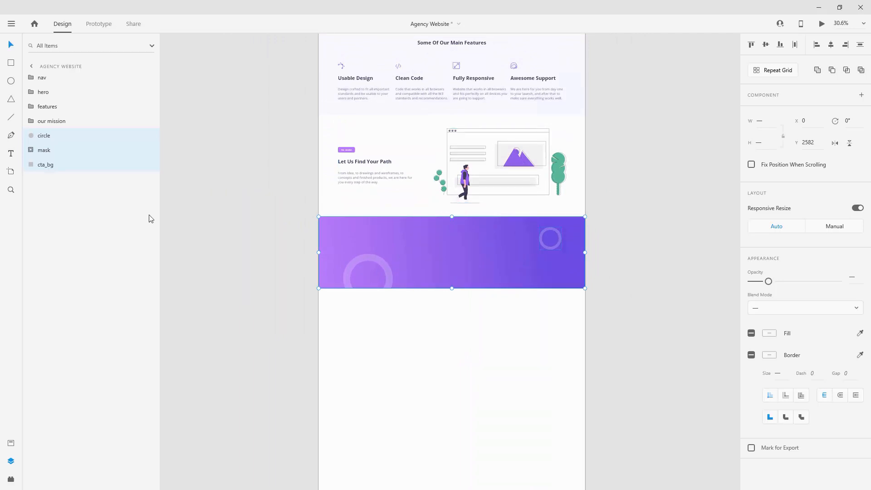
{"action": "scroll", "coordinate": [433, 225], "scroll_direction": "up", "scroll_amount": 5}
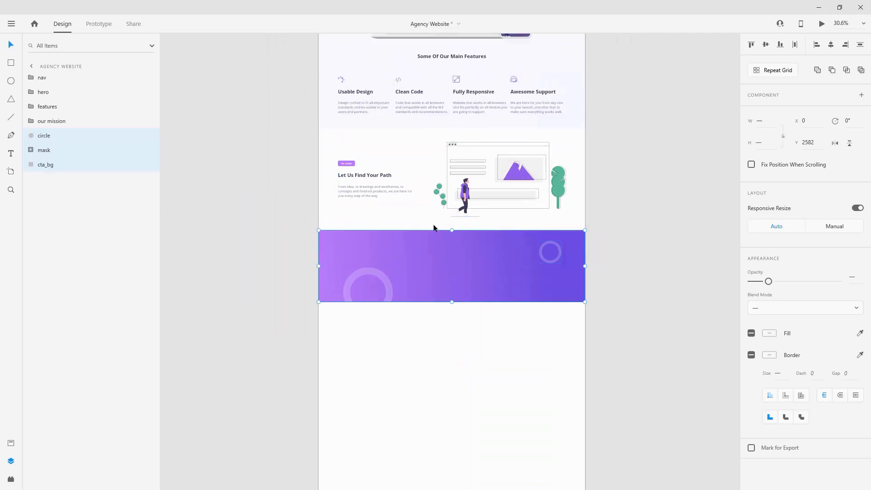
{"action": "left_click", "coordinate": [32, 93]}
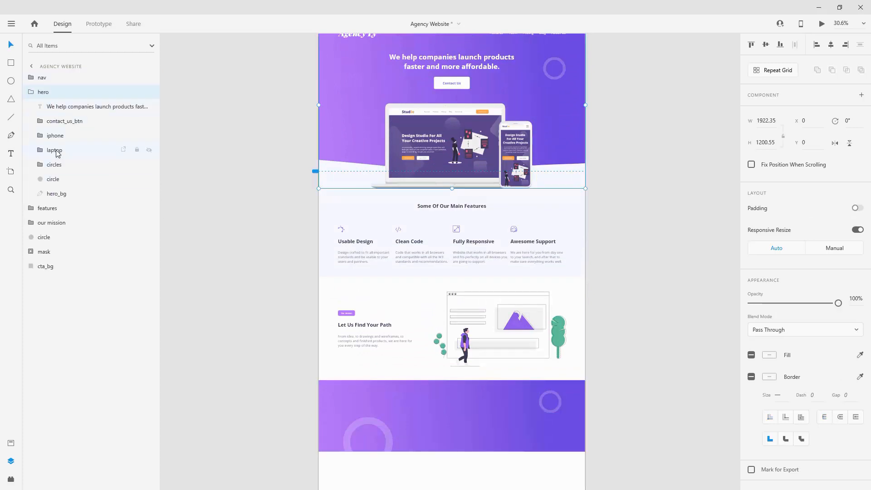
{"action": "left_click", "coordinate": [69, 127]}
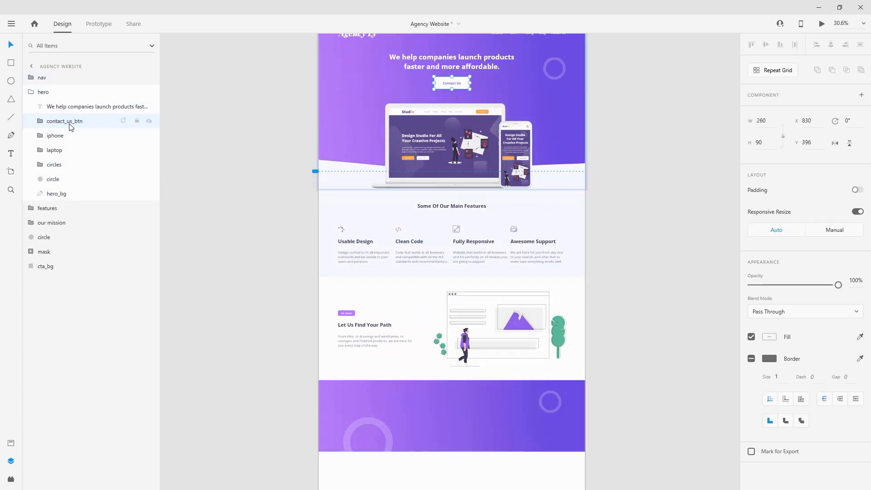
{"action": "left_click", "coordinate": [31, 93]}
{"action": "left_click", "coordinate": [49, 135]}
{"action": "key", "text": "ctrl+v"}
{"action": "left_click_drag", "start_coordinate": [463, 85], "coordinate": [463, 432]}
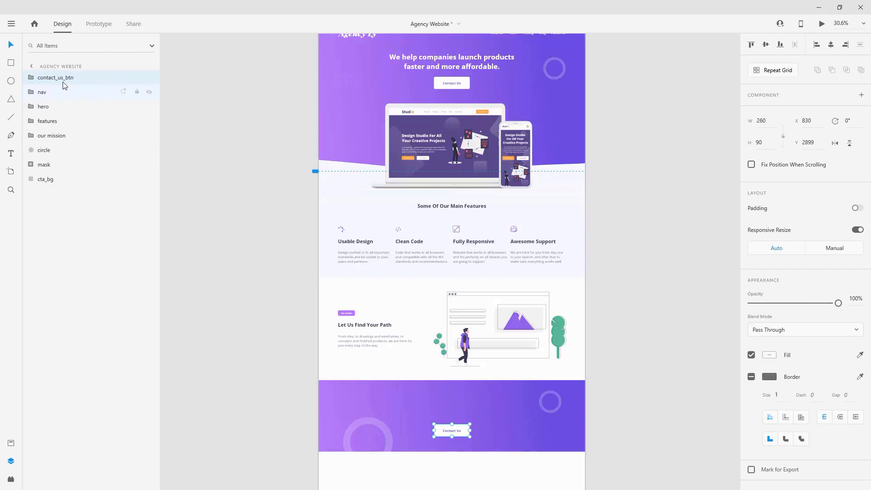
{"action": "left_click_drag", "start_coordinate": [63, 86], "coordinate": [54, 138]}
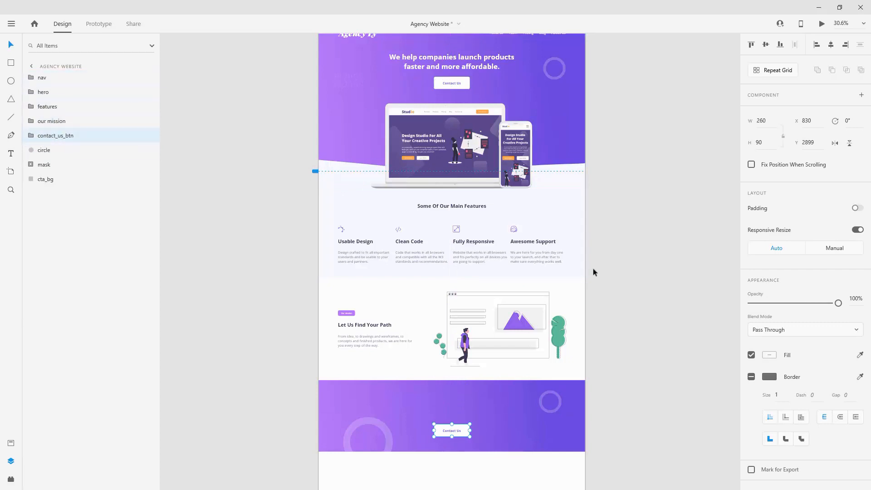
Step: Paste the "Start Your Journey Today" heading and its paragraph into the purple banner, and order both layers above contact_us_btn
{"action": "scroll", "coordinate": [433, 299], "scroll_direction": "up", "scroll_amount": 2, "text": "ctrl"}
{"action": "scroll", "coordinate": [419, 336], "scroll_direction": "down", "scroll_amount": 5}
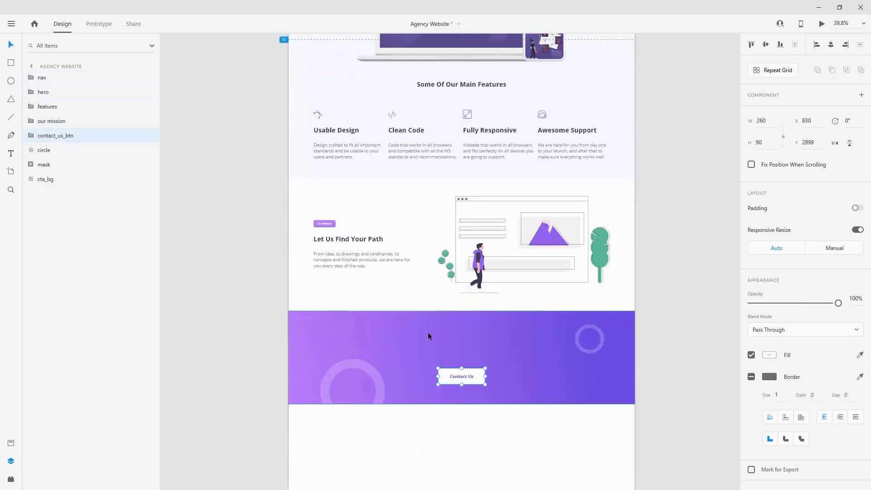
{"action": "scroll", "coordinate": [423, 247], "scroll_direction": "up", "scroll_amount": 2, "text": "ctrl"}
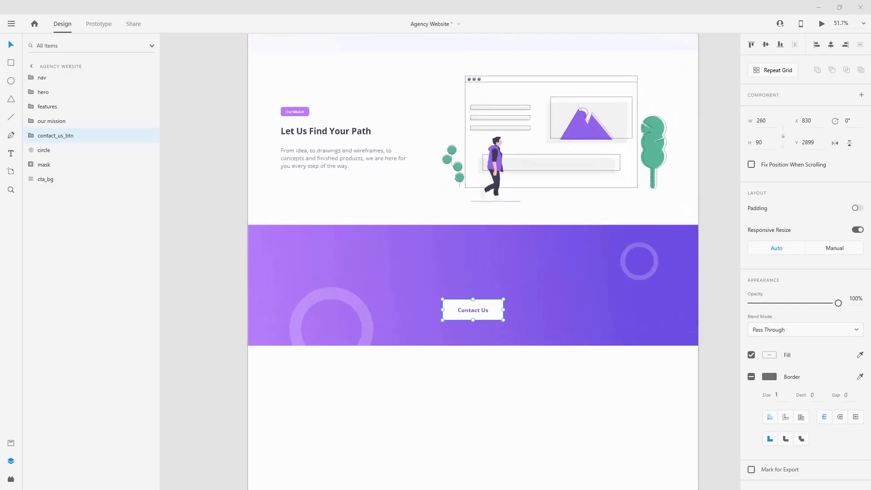
{"action": "left_click", "coordinate": [475, 260]}
{"action": "key", "text": "ctrl+v"}
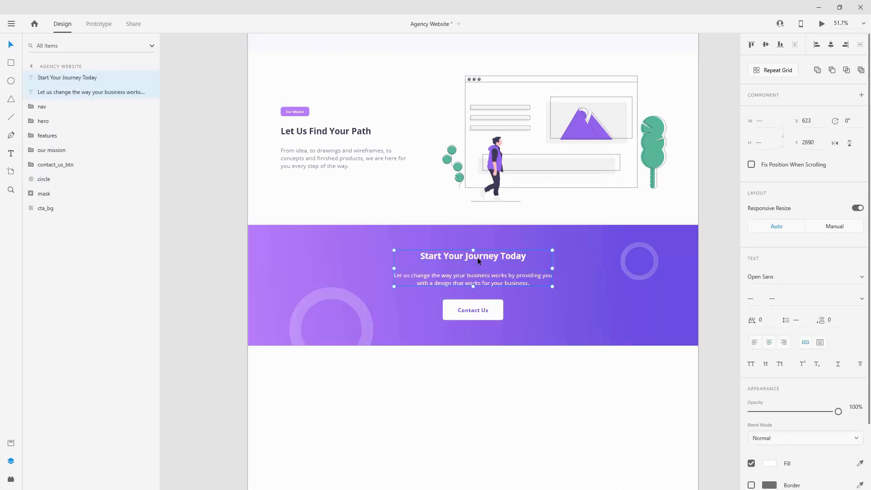
{"action": "left_click_drag", "start_coordinate": [91, 78], "coordinate": [81, 157]}
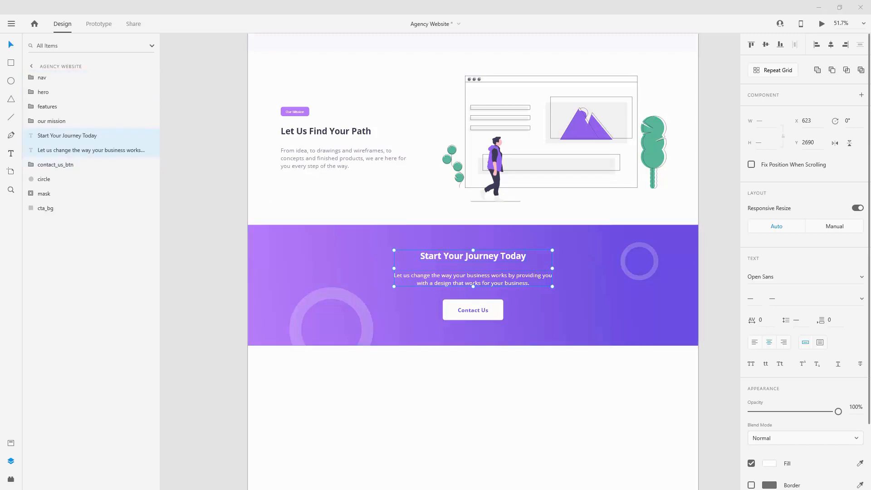
Step: Check the banner heading's and paragraph's text settings against the saved h2 and h3 character styles
{"action": "left_click", "coordinate": [517, 246]}
{"action": "left_click", "coordinate": [512, 256]}
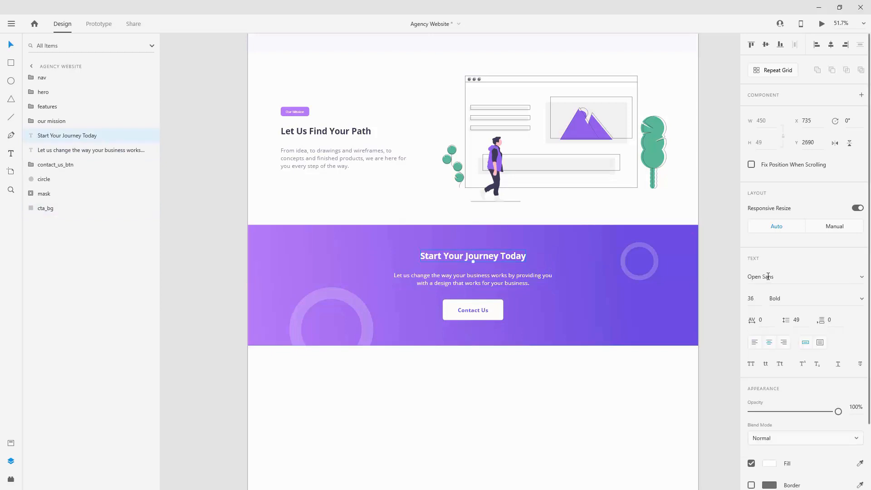
{"action": "left_click", "coordinate": [11, 442]}
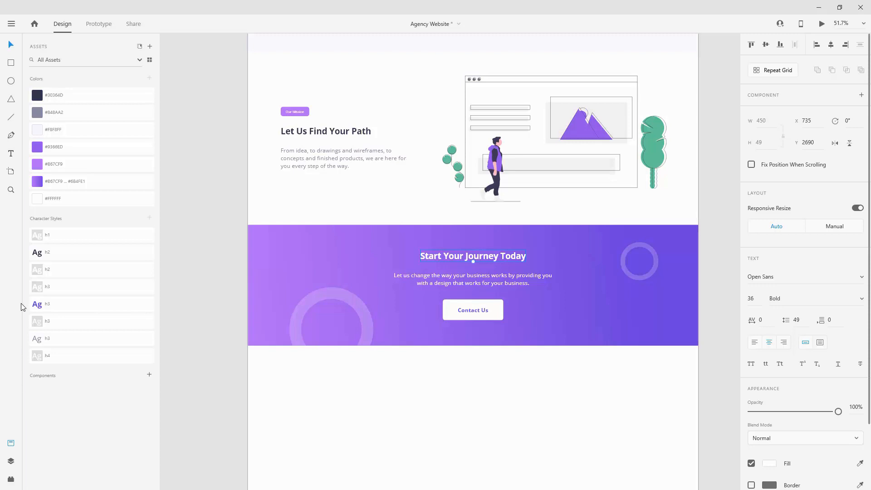
{"action": "mouse_move", "coordinate": [41, 274]}
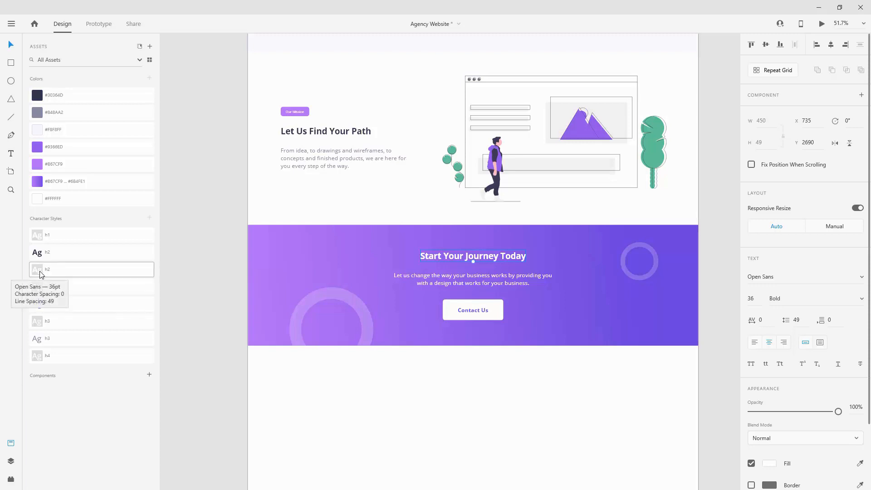
{"action": "left_click", "coordinate": [514, 284]}
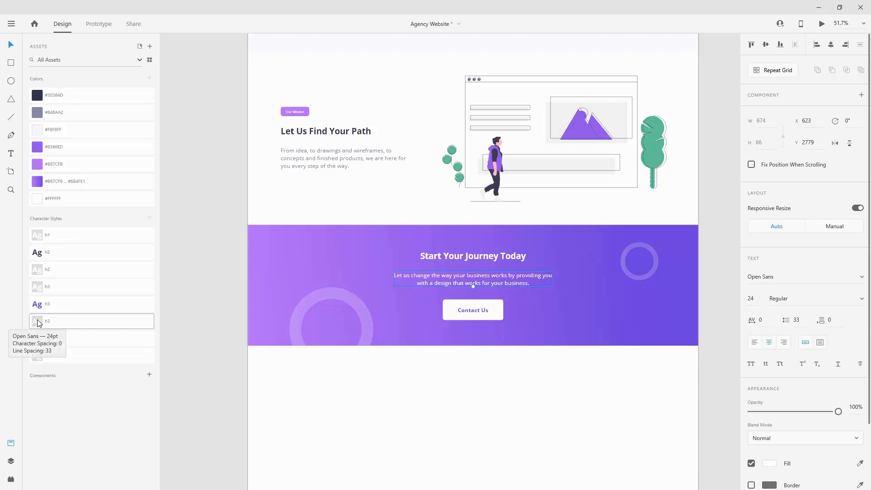
{"action": "left_click", "coordinate": [517, 255]}
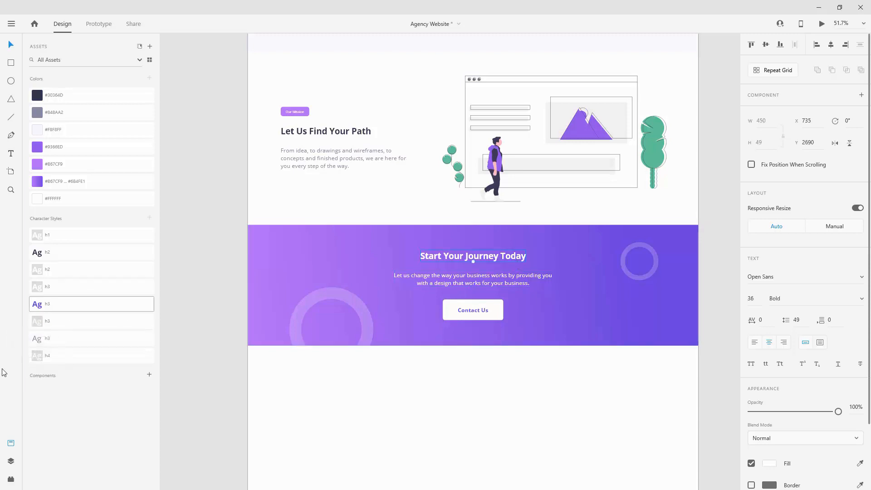
{"action": "left_click", "coordinate": [11, 461]}
{"action": "left_click", "coordinate": [472, 279], "text": "shift"}
{"action": "left_click", "coordinate": [494, 309], "text": "shift"}
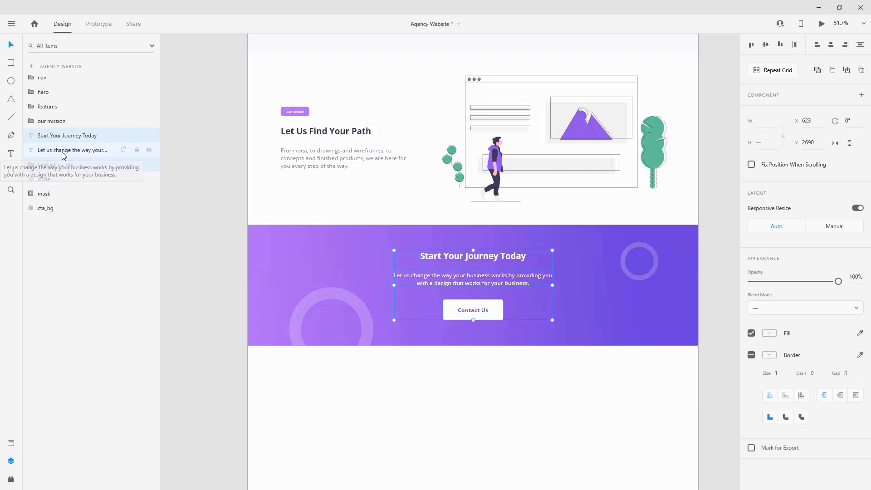
{"action": "left_click", "coordinate": [44, 208], "text": "shift"}
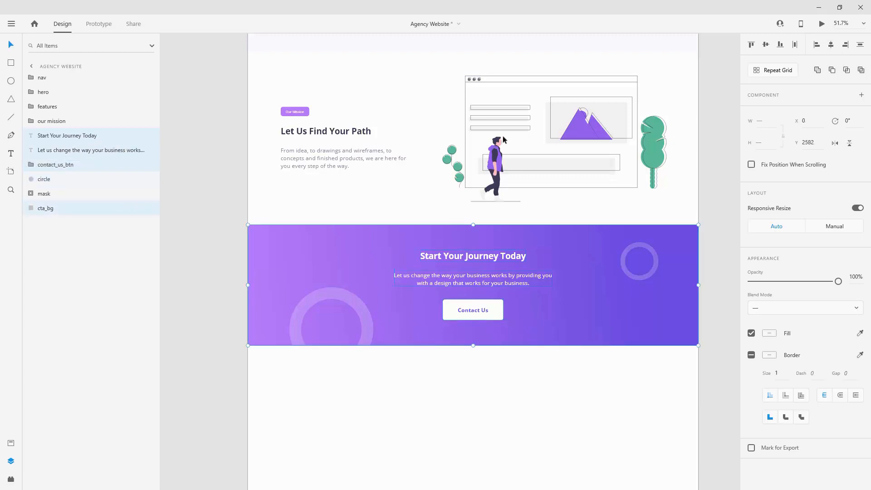
Step: Move the banner's Contact Us button up to Y 2885, matching the gap between the heading and the paragraph
{"action": "left_click", "coordinate": [66, 166]}
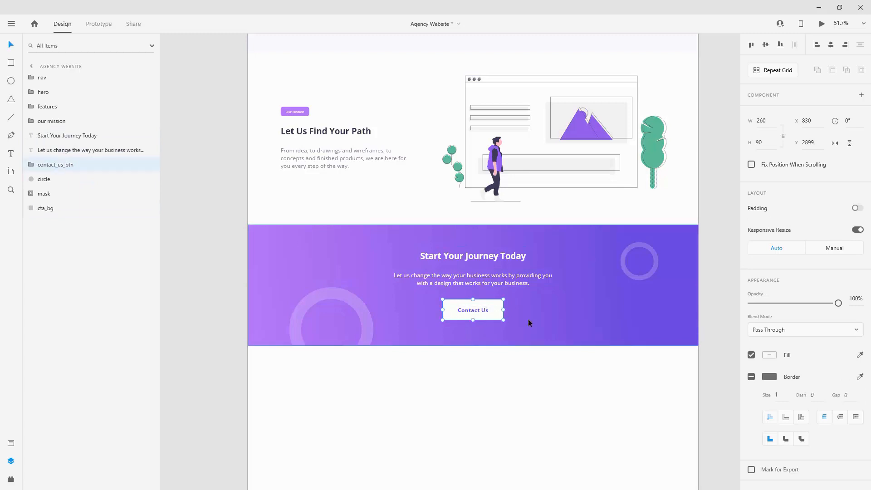
{"action": "scroll", "coordinate": [528, 320], "scroll_direction": "up", "scroll_amount": 5}
{"action": "left_click_drag", "start_coordinate": [440, 299], "coordinate": [441, 290]}
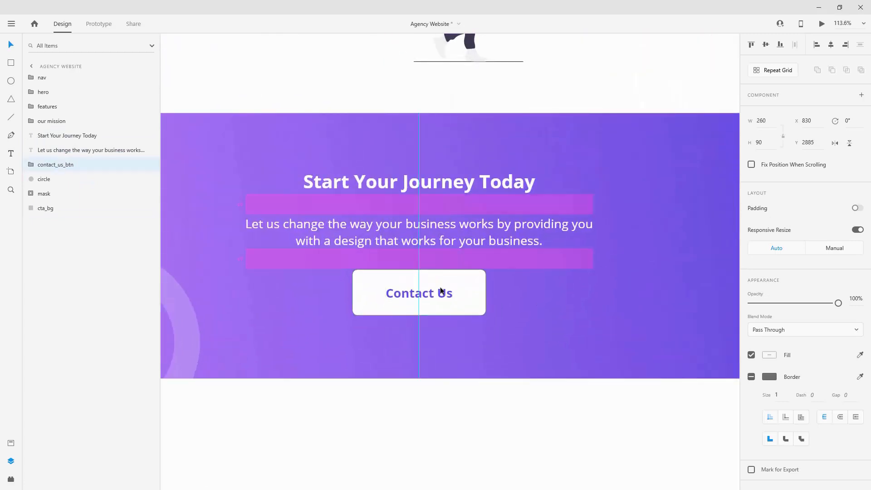
Step: Group the banner's heading, paragraph and button, centre the group vertically on cta_bg, and ungroup it
{"action": "left_click", "coordinate": [76, 140], "text": "shift"}
{"action": "key", "text": "ctrl+g"}
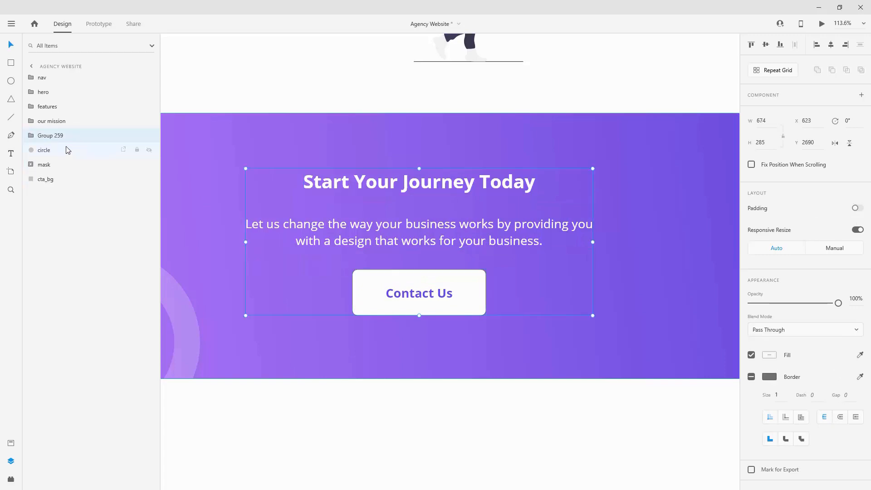
{"action": "left_click", "coordinate": [53, 181], "text": "shift"}
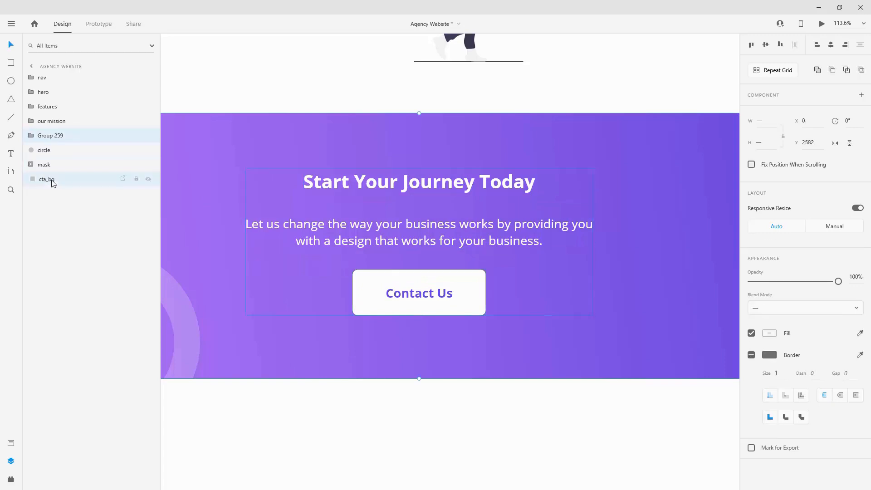
{"action": "left_click", "coordinate": [766, 46]}
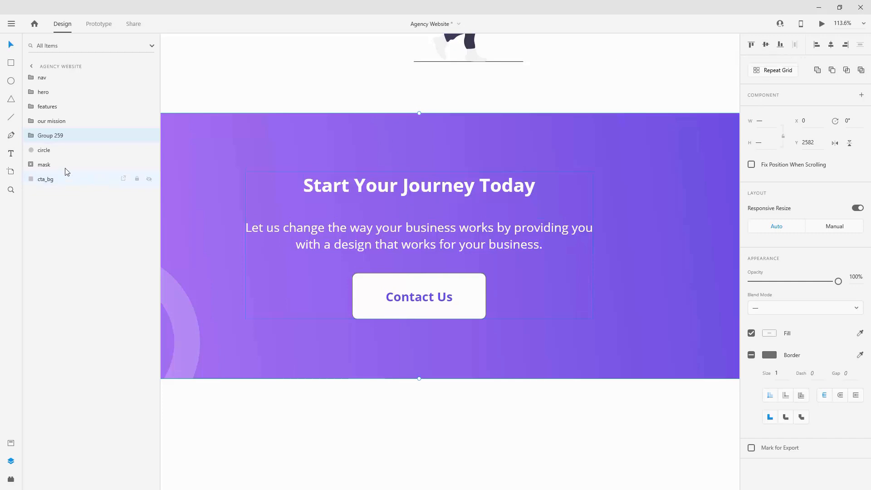
{"action": "right_click", "coordinate": [53, 134]}
{"action": "left_click", "coordinate": [74, 259]}
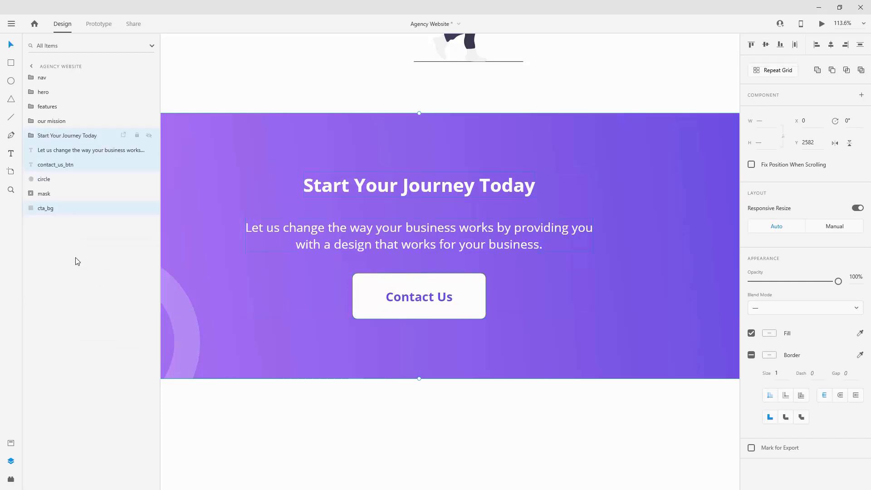
Step: Group the purple banner's layers, from the "Start Your Journey Today" heading to cta_bg, and name the group cta
{"action": "scroll", "coordinate": [510, 225], "scroll_direction": "down", "scroll_amount": 5}
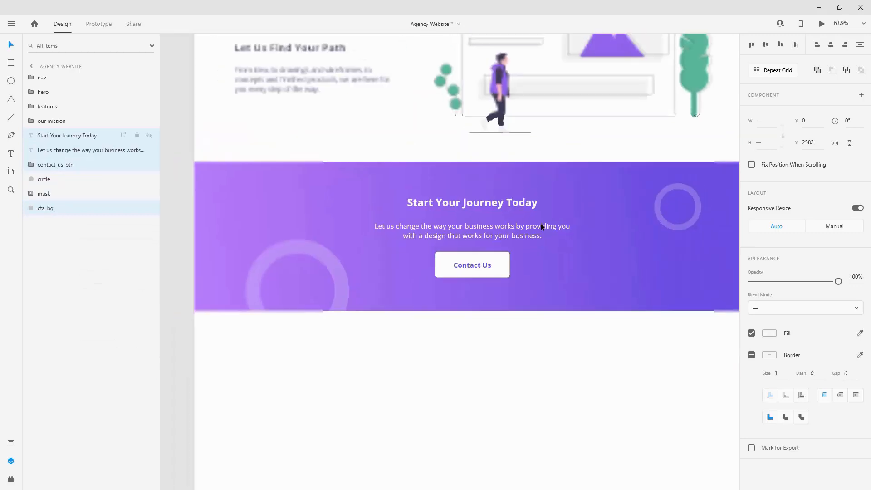
{"action": "left_click", "coordinate": [70, 136]}
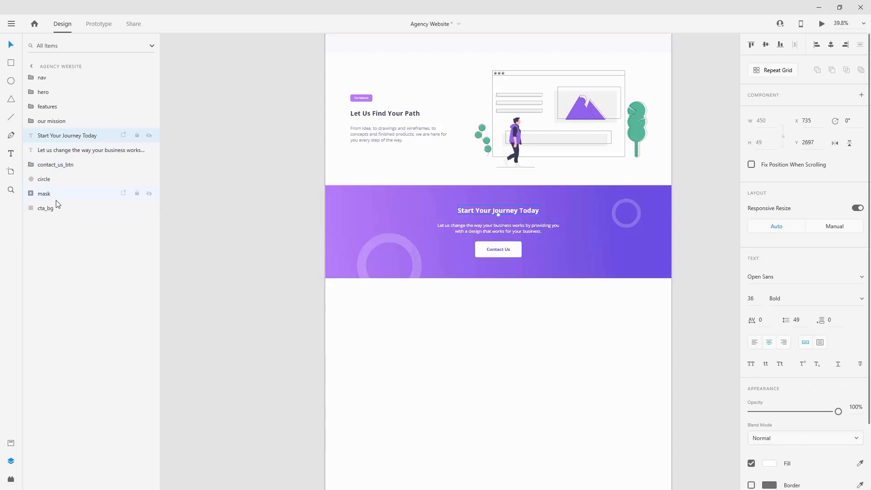
{"action": "left_click", "coordinate": [56, 208], "text": "shift"}
{"action": "key", "text": "ctrl+g"}
{"action": "double_click", "coordinate": [59, 136]}
{"action": "type", "text": "cta"}
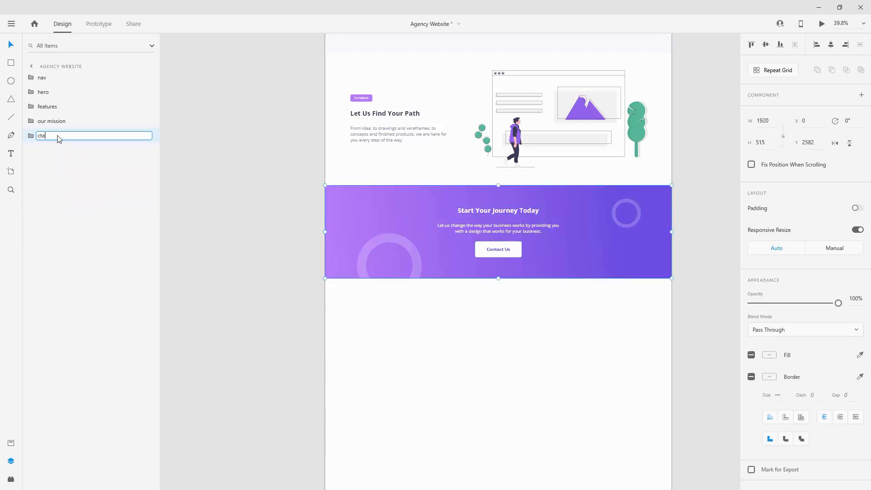
{"action": "key", "text": "Return"}
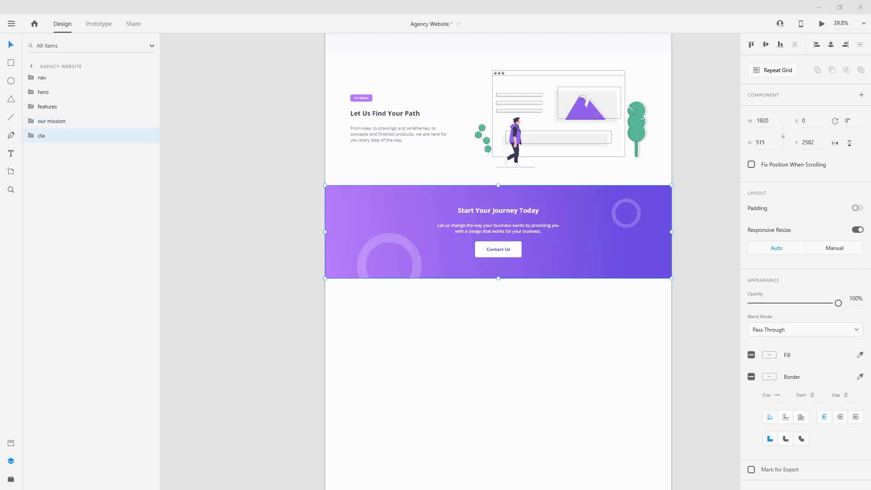
{"action": "left_click", "coordinate": [413, 316]}
{"action": "key", "text": "ctrl+v"}
{"action": "mouse_move", "coordinate": [438, 298]}
{"action": "left_mouse_down"}
{"action": "mouse_move", "coordinate": [437, 317]}
{"action": "mouse_move", "coordinate": [440, 303]}
{"action": "left_mouse_up"}
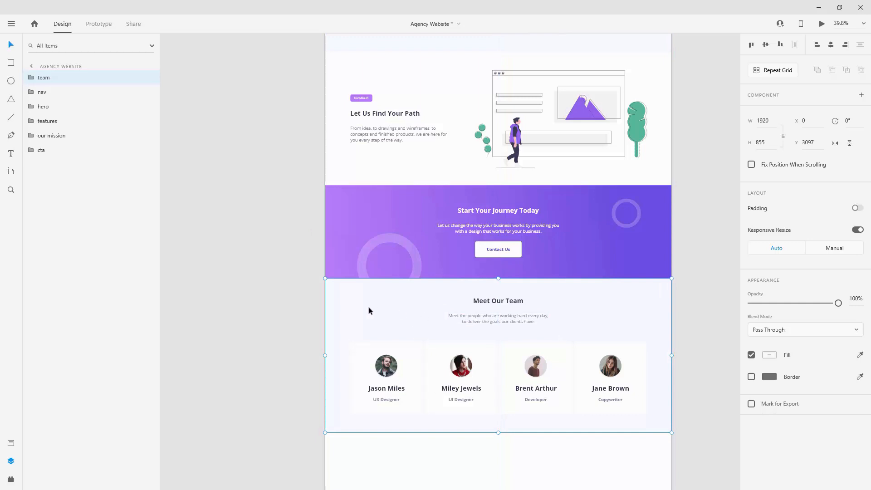
{"action": "key", "text": "Delete"}
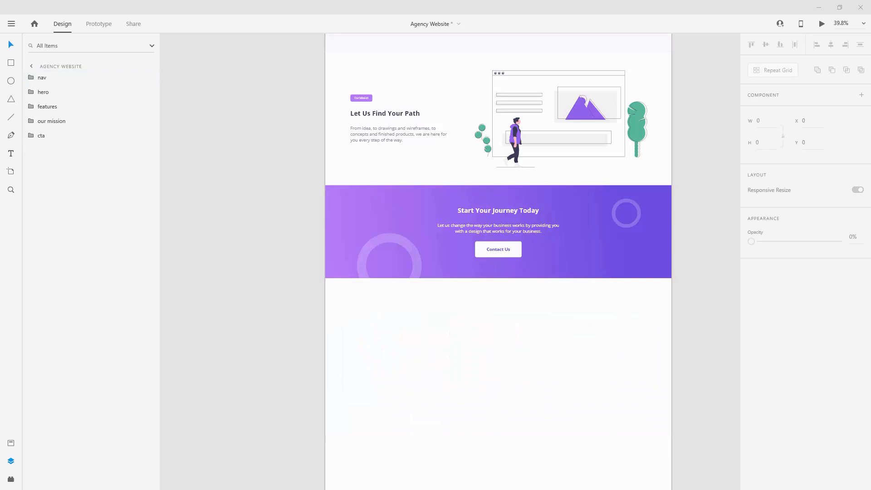
Step: Paste the team_bg rectangle directly beneath the purple banner at X 0, Y 3097, and order its layer below cta
{"action": "key", "text": "ctrl+v"}
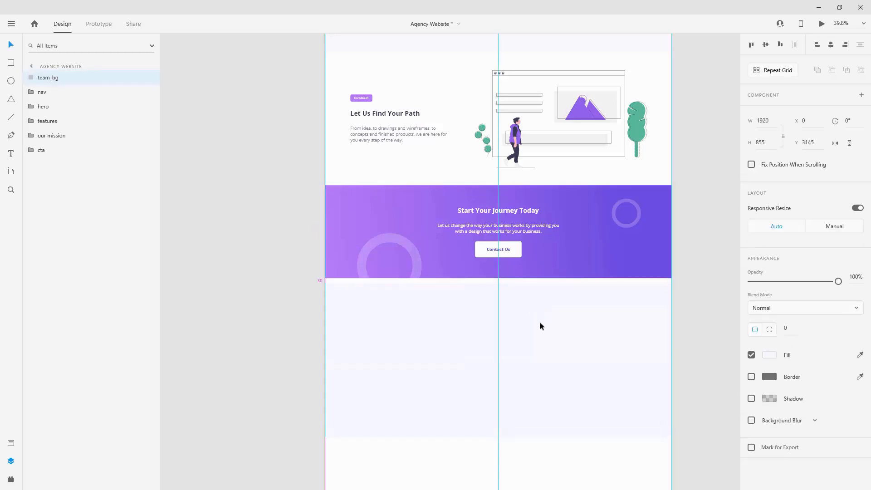
{"action": "left_click_drag", "start_coordinate": [539, 313], "coordinate": [489, 282]}
{"action": "scroll", "coordinate": [502, 290], "scroll_direction": "down", "scroll_amount": 3}
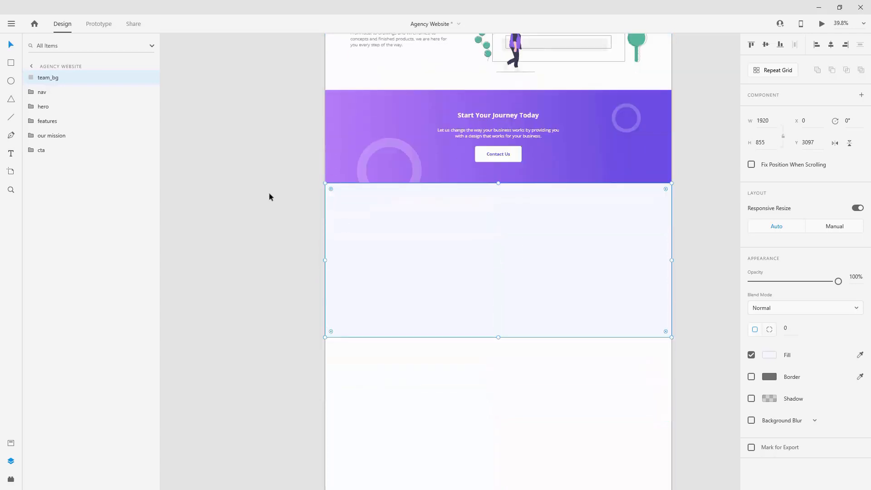
{"action": "left_click_drag", "start_coordinate": [54, 129], "coordinate": [45, 155]}
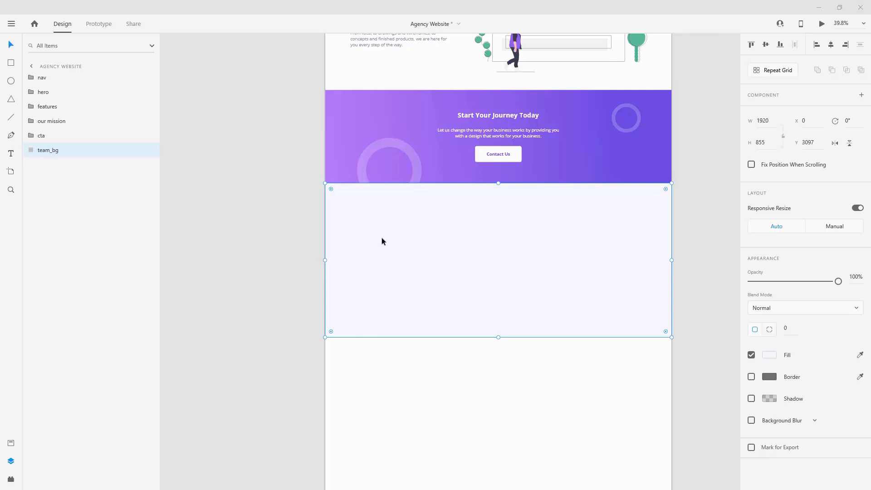
Step: Show the artboard's layout grid and draw a rectangle about 398 × 385 on team_bg, spanning the first three columns
{"action": "left_click", "coordinate": [391, 359]}
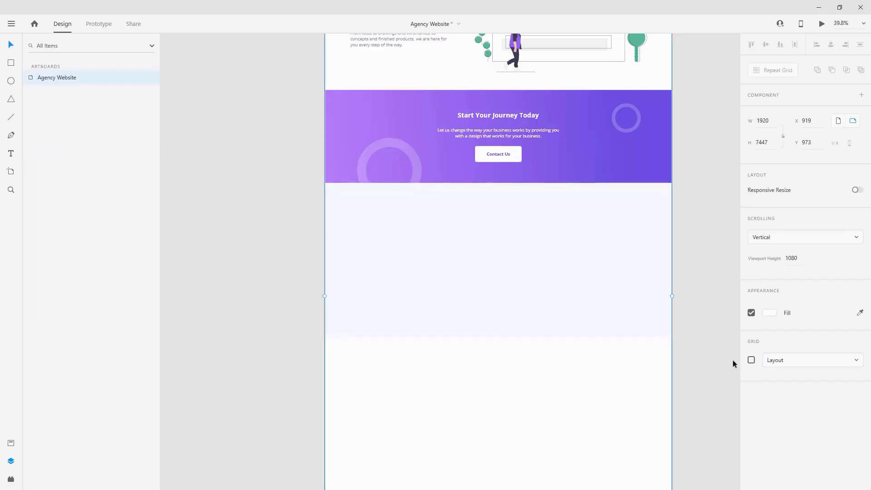
{"action": "left_click", "coordinate": [751, 360]}
{"action": "left_click", "coordinate": [382, 248]}
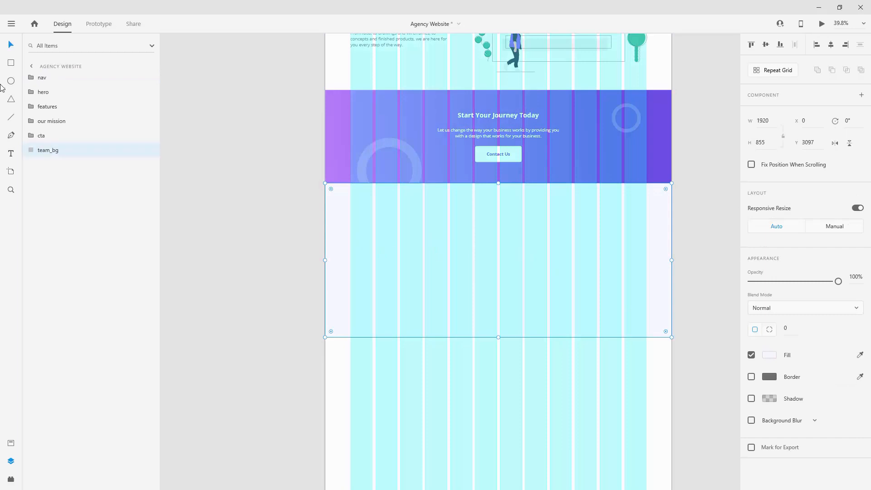
{"action": "scroll", "coordinate": [366, 259], "scroll_direction": "up", "scroll_amount": 3}
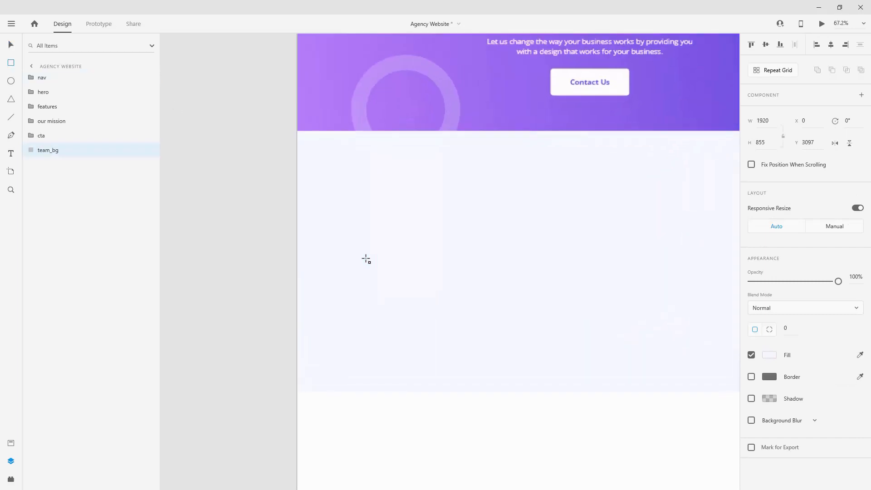
{"action": "left_click_drag", "start_coordinate": [339, 239], "coordinate": [461, 356]}
{"action": "scroll", "coordinate": [380, 263], "scroll_direction": "down", "scroll_amount": 1}
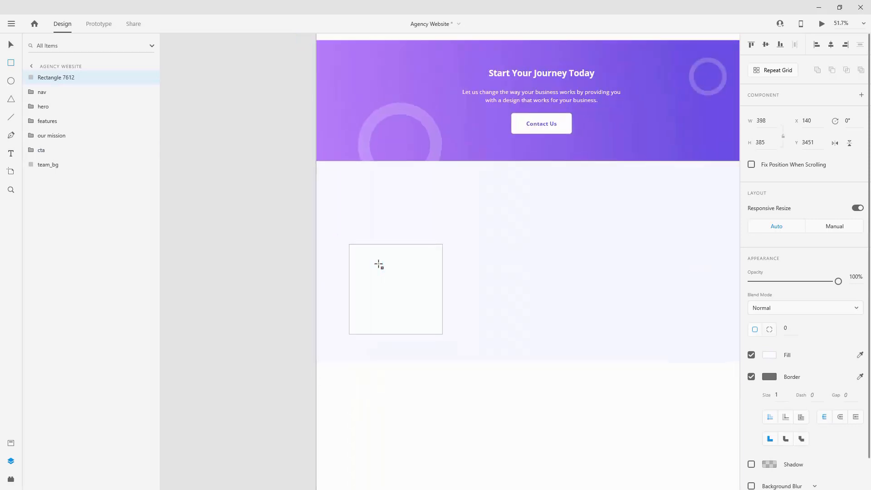
{"action": "left_click_drag", "start_coordinate": [466, 213], "coordinate": [382, 193]}
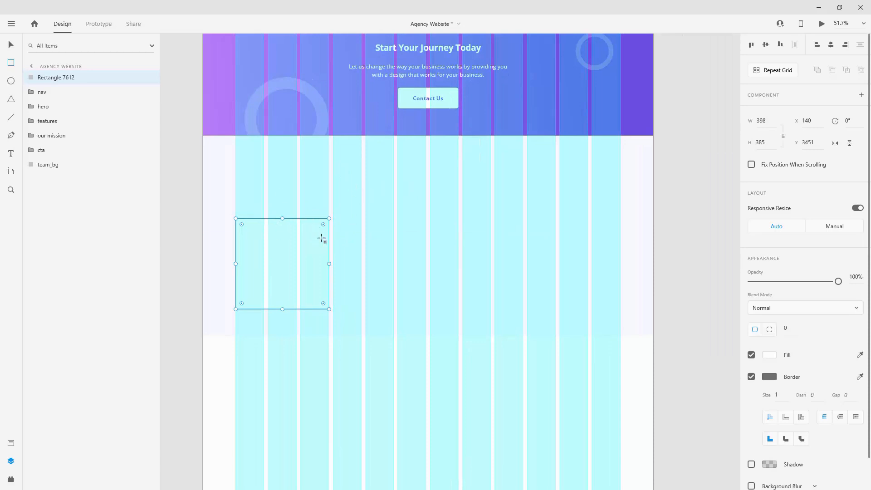
Step: Rename the new card rectangle's layer as member_bg
{"action": "scroll", "coordinate": [245, 249], "scroll_direction": "up", "scroll_amount": 2}
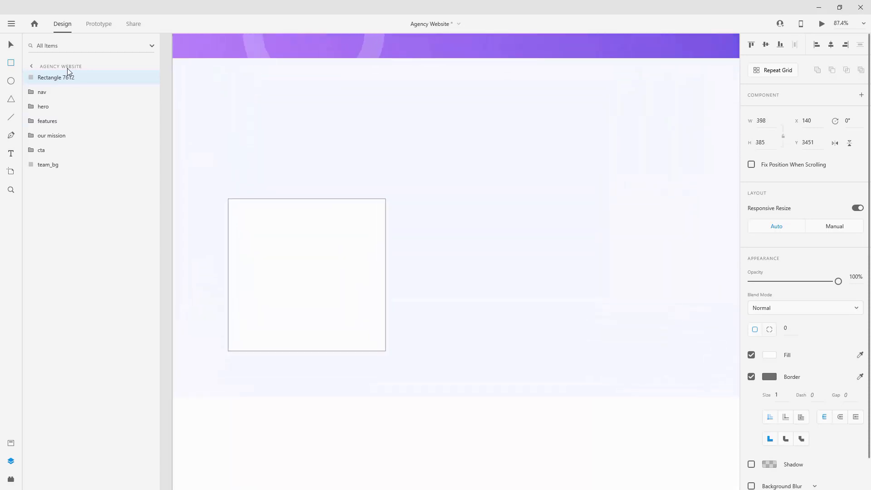
{"action": "double_click", "coordinate": [62, 78]}
{"action": "type", "text": "m"}
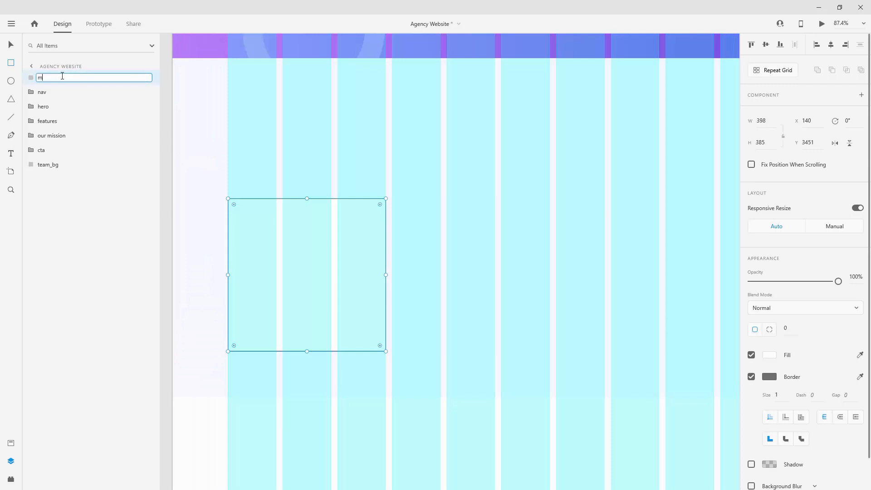
{"action": "type", "text": "ember_bg"}
{"action": "key", "text": "Return"}
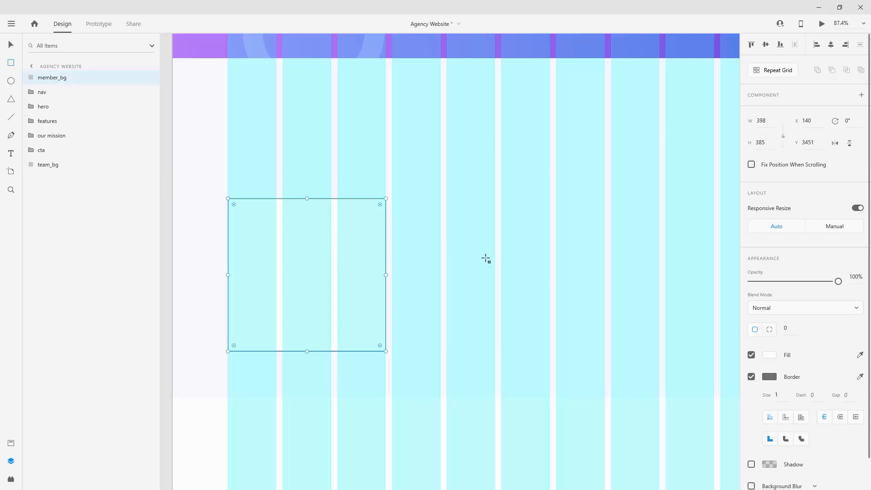
Step: Give member_bg a corner radius of 10, no border and a height of 400
{"action": "left_click", "coordinate": [793, 328]}
{"action": "left_click", "coordinate": [753, 378]}
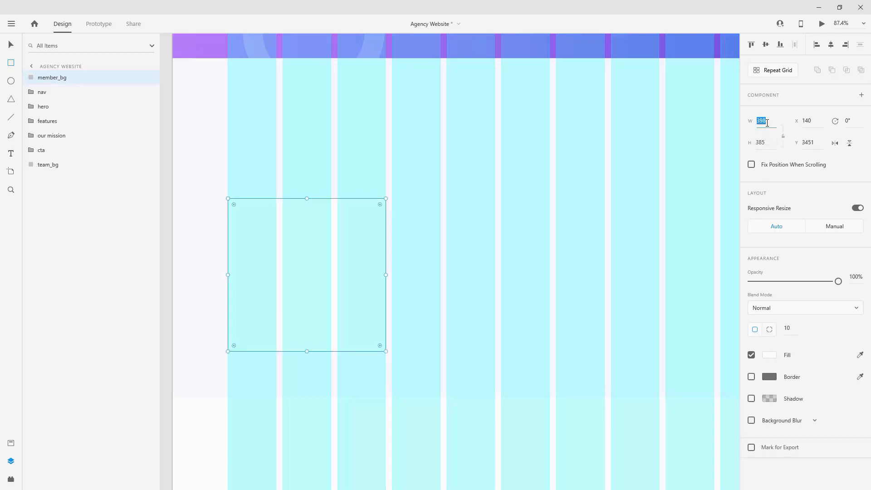
{"action": "left_click", "coordinate": [767, 142]}
{"action": "key", "text": "Return"}
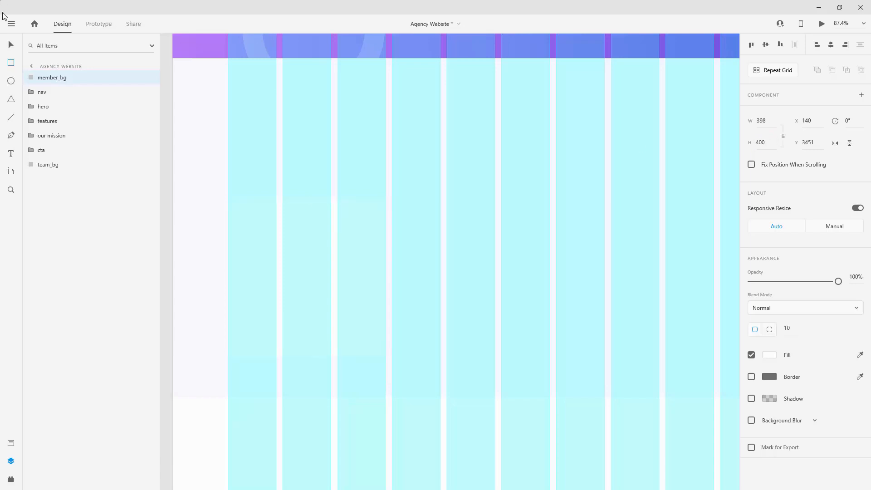
Step: Draw a circle about 122 px wide, centred near the card's top, name it avatar1, and replace its border with a shadow
{"action": "left_click", "coordinate": [11, 82]}
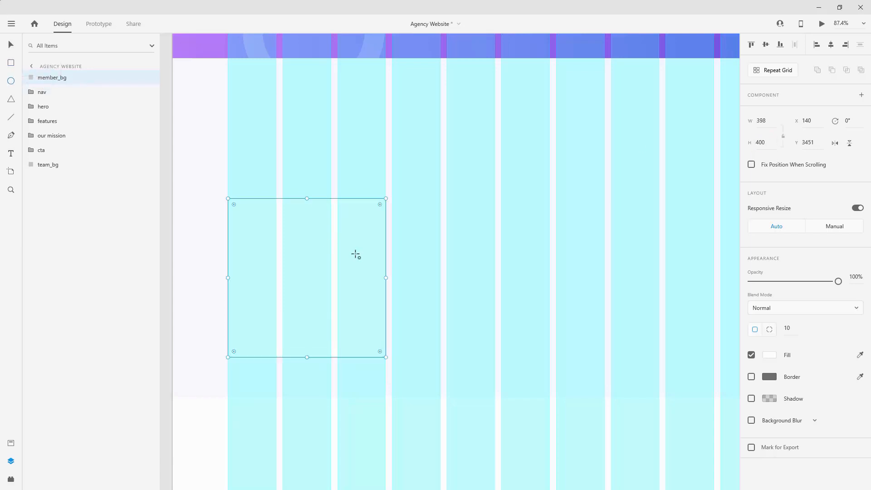
{"action": "left_click_drag", "start_coordinate": [282, 222], "coordinate": [331, 282]}
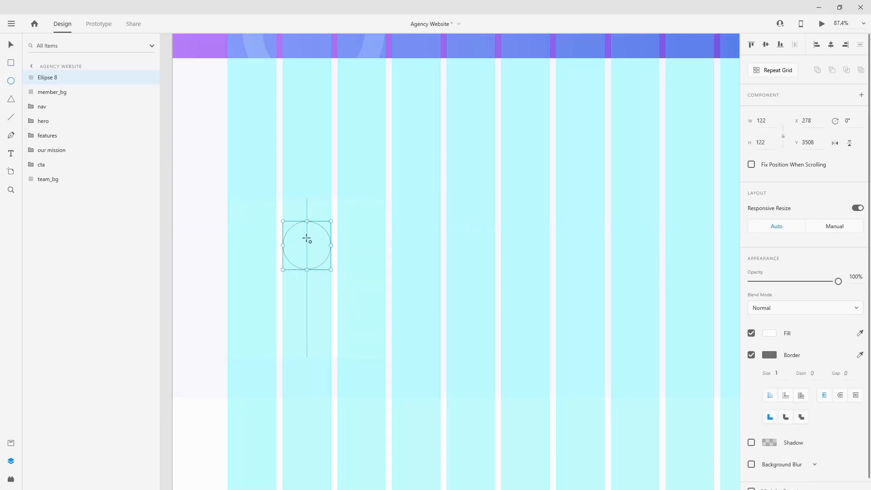
{"action": "double_click", "coordinate": [51, 78]}
{"action": "type", "text": "avatar1"}
{"action": "key", "text": "Return"}
{"action": "left_click", "coordinate": [751, 355]}
{"action": "left_click", "coordinate": [751, 376]}
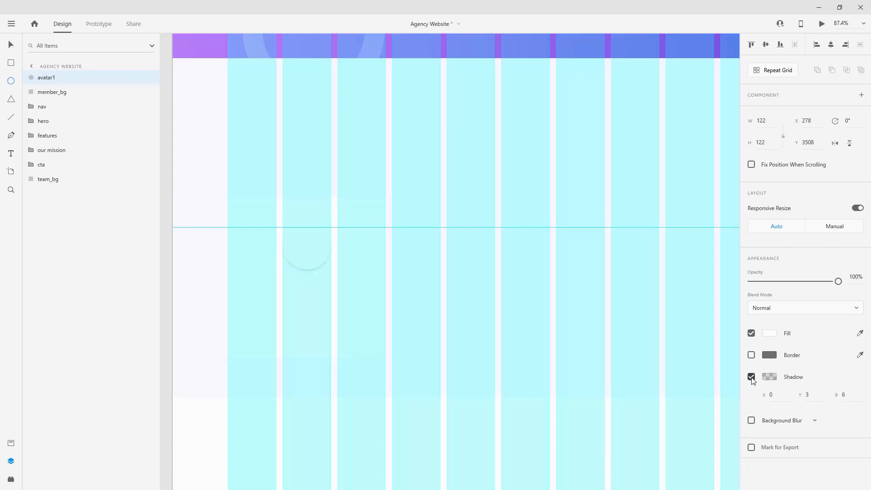
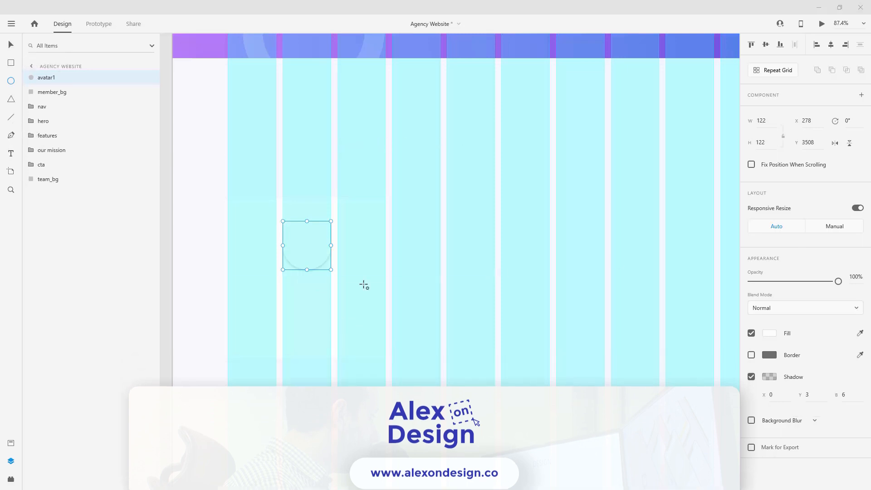
Step: Paste the team member's name and the "UX Designer" job title onto the card beneath avatar1
{"action": "key", "text": "v"}
{"action": "left_click", "coordinate": [302, 283]}
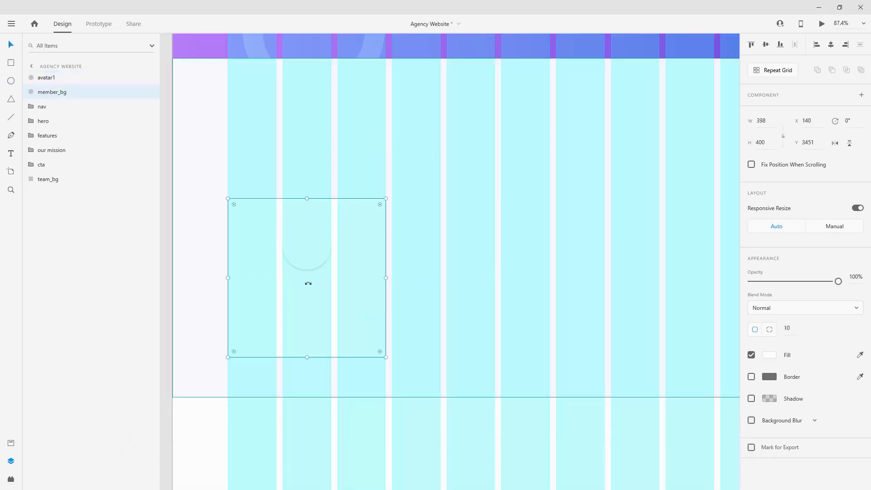
{"action": "key", "text": "ctrl+v"}
Step: Check the member name's and job title's text settings against the saved character styles
{"action": "left_click", "coordinate": [52, 77]}
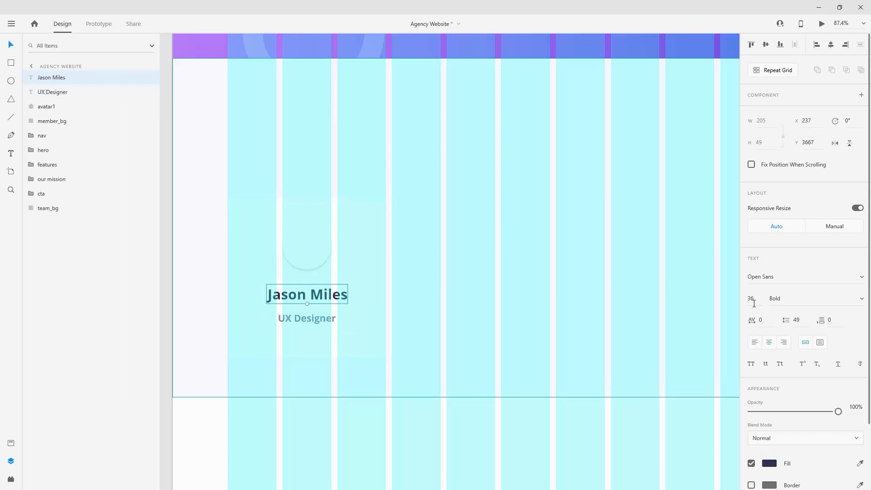
{"action": "left_click", "coordinate": [11, 444]}
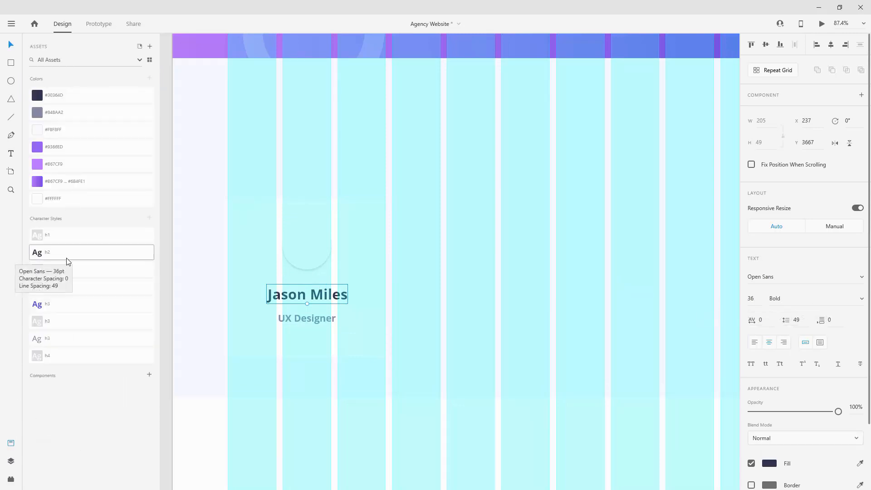
{"action": "left_click", "coordinate": [290, 317]}
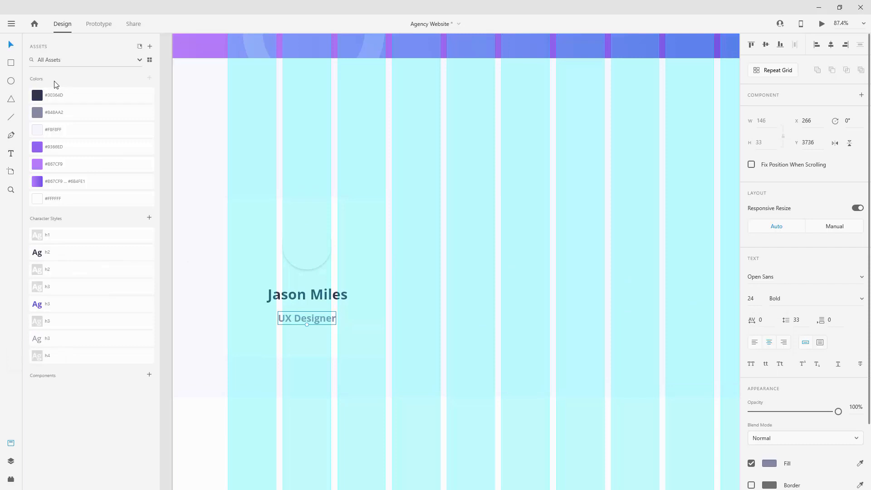
{"action": "left_click", "coordinate": [3, 461]}
Step: Move the member's name and job title together so they start about 40 px below avatar1
{"action": "left_click", "coordinate": [317, 296]}
{"action": "left_click", "coordinate": [317, 319], "text": "shift"}
{"action": "left_click_drag", "start_coordinate": [323, 292], "coordinate": [325, 280]}
{"action": "key", "text": "shift+Down"}
{"action": "key", "text": "shift+Down"}
{"action": "key", "text": "shift+Down"}
{"action": "key", "text": "shift+Down"}
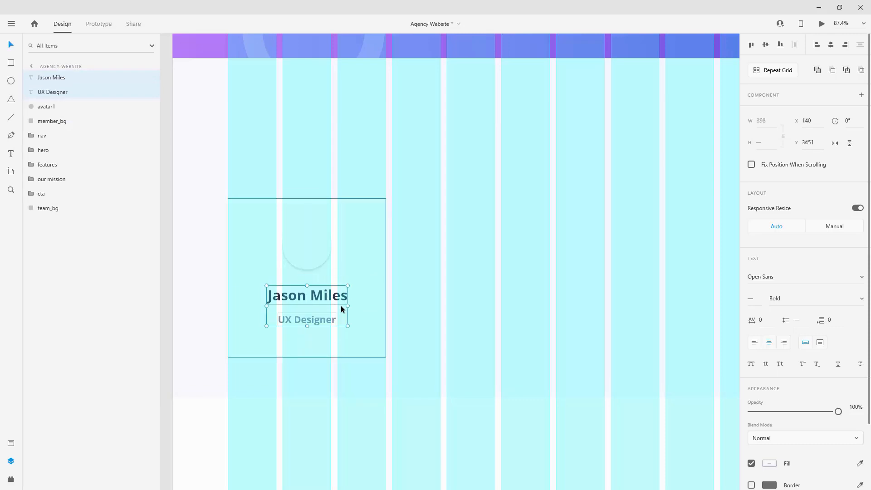
Step: Adjust the spacing under the member's name by moving the "UX Designer" text to Y 3743.5
{"action": "left_click", "coordinate": [325, 319]}
{"action": "left_click_drag", "start_coordinate": [323, 317], "coordinate": [322, 316]}
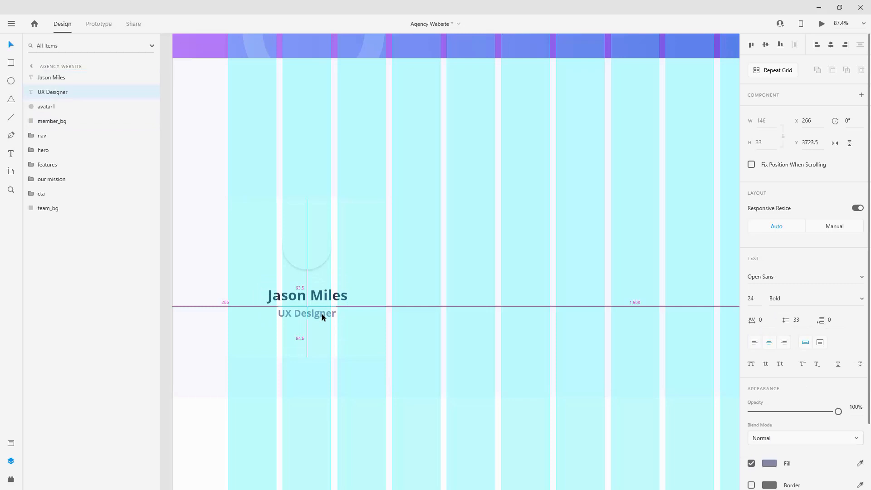
{"action": "key", "text": "shift+Down"}
{"action": "key", "text": "shift+Down"}
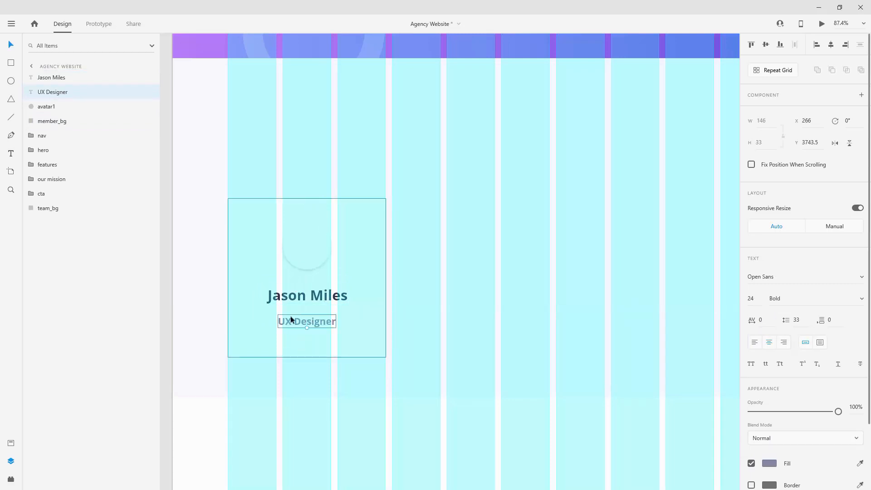
Step: Group the member's name, job title and avatar1, centre the group vertically on member_bg, and ungroup it
{"action": "left_click", "coordinate": [338, 296], "text": "shift"}
{"action": "left_click", "coordinate": [317, 261], "text": "shift"}
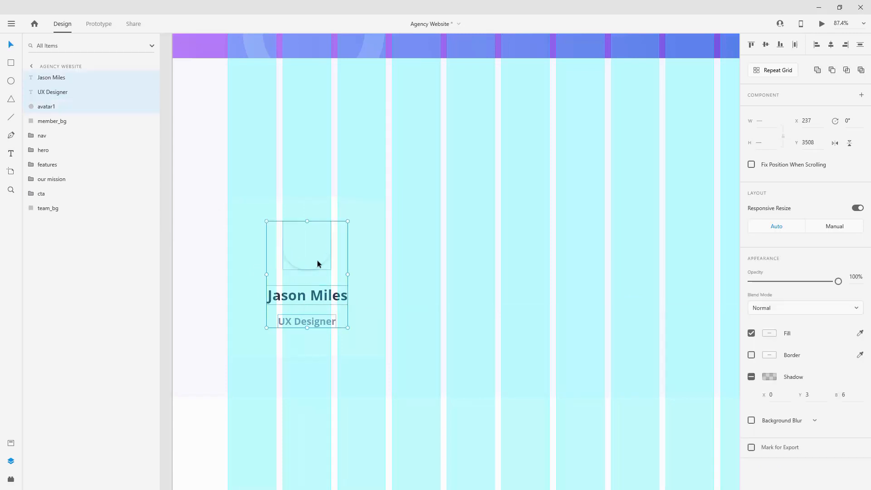
{"action": "key", "text": "ctrl+g"}
{"action": "left_click", "coordinate": [68, 93], "text": "shift"}
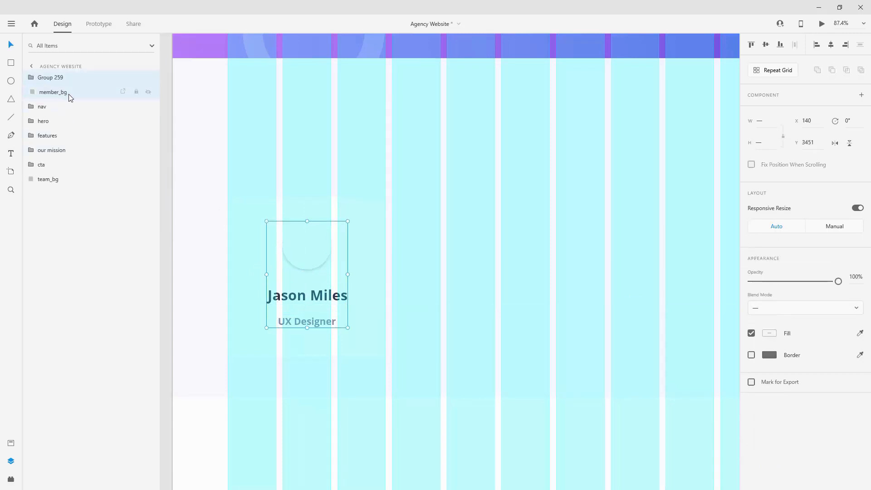
{"action": "left_click", "coordinate": [767, 45]}
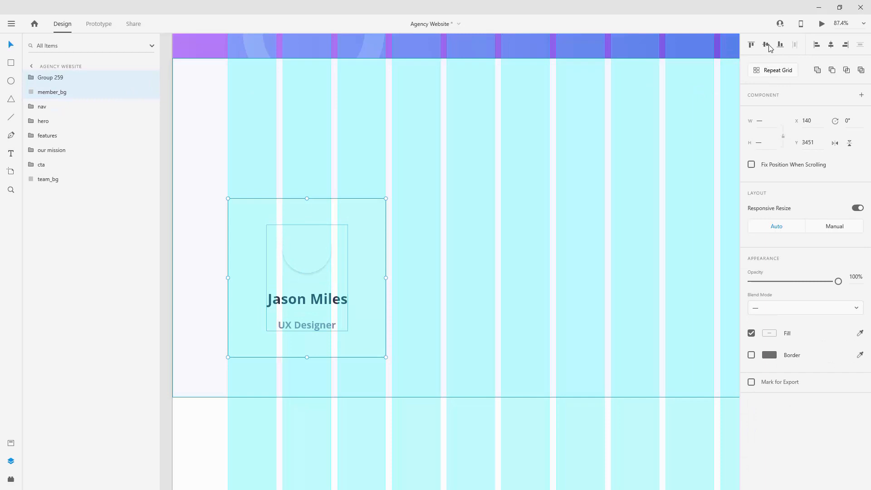
{"action": "left_click", "coordinate": [36, 76]}
{"action": "right_click", "coordinate": [49, 78]}
{"action": "left_click", "coordinate": [59, 218]}
Step: Group the member's name, job title, avatar1 and member_bg, and name the group member1
{"action": "left_click", "coordinate": [52, 77]}
{"action": "left_click", "coordinate": [62, 121], "text": "shift"}
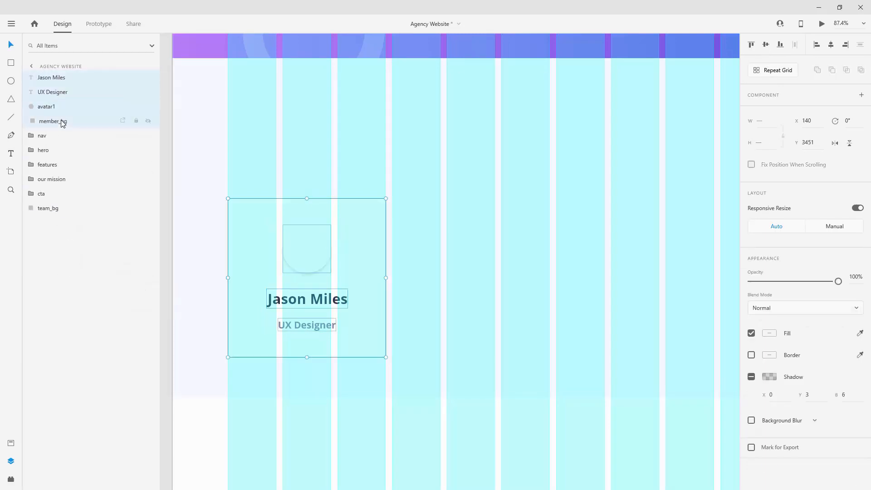
{"action": "key", "text": "ctrl+g"}
{"action": "double_click", "coordinate": [51, 78]}
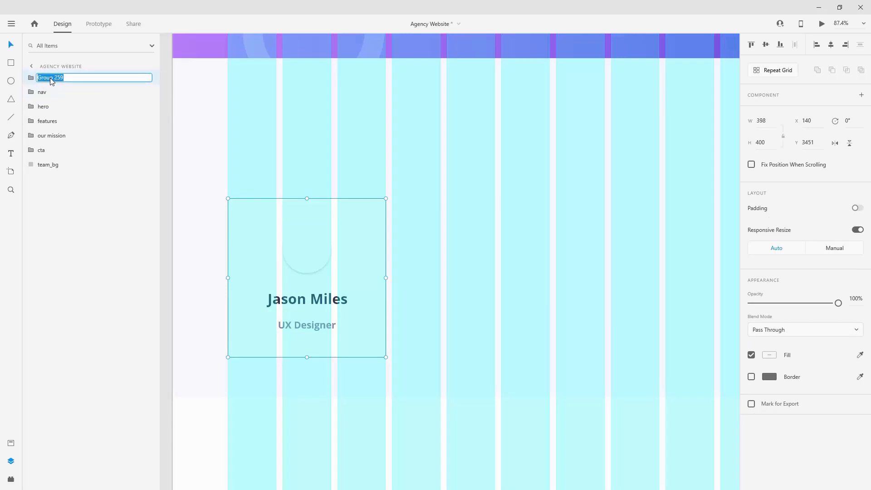
{"action": "type", "text": "member1"}
{"action": "key", "text": "Return"}
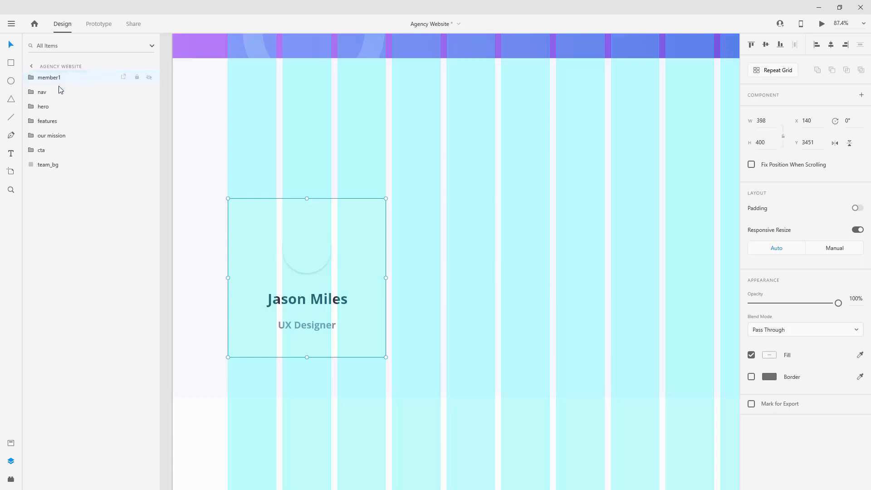
Step: Duplicate the member1 card three times and place the copies in a row at X 554, 968 and 1382, keeping Y 3451
{"action": "key", "text": "ctrl+d"}
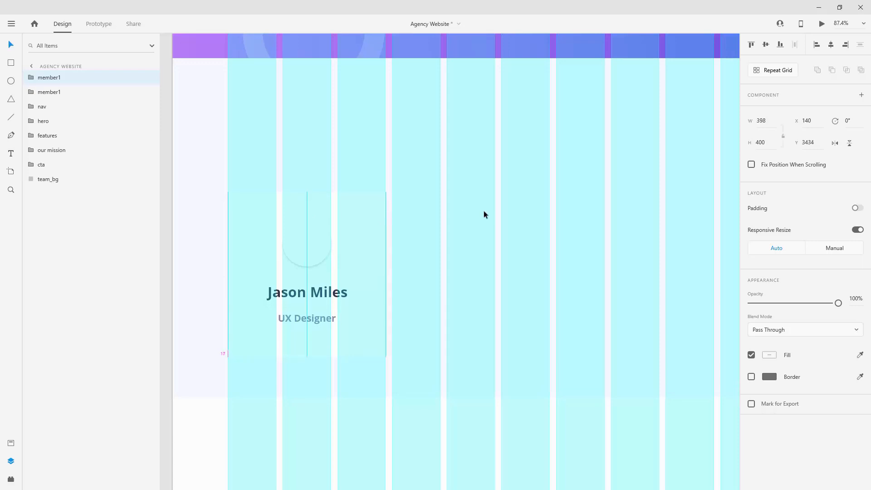
{"action": "left_click_drag", "start_coordinate": [332, 214], "coordinate": [504, 217]}
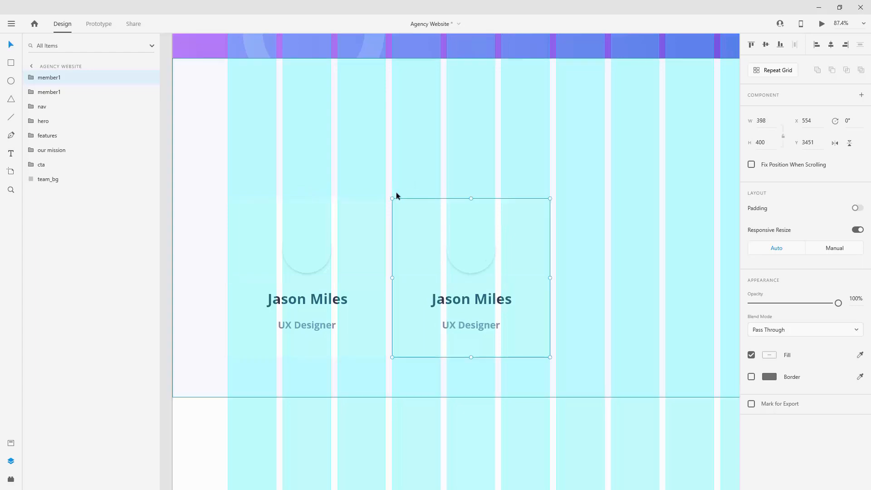
{"action": "left_click_drag", "start_coordinate": [633, 214], "coordinate": [392, 183]}
{"action": "key", "text": "ctrl+d"}
{"action": "left_click_drag", "start_coordinate": [304, 184], "coordinate": [591, 193]}
{"action": "key", "text": "ctrl+d"}
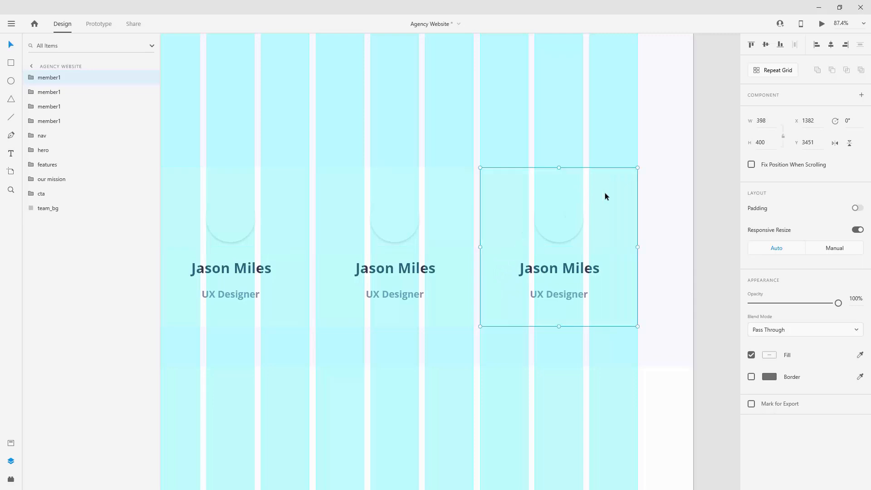
Step: Rename the fourth card's group as member4 and the third card's group as member3
{"action": "double_click", "coordinate": [46, 79]}
{"action": "key", "text": "End"}
{"action": "type", "text": "4"}
{"action": "key", "text": "Return"}
{"action": "left_click", "coordinate": [51, 92]}
{"action": "double_click", "coordinate": [56, 92]}
{"action": "key", "text": "End"}
{"action": "type", "text": "3"}
{"action": "key", "text": "Return"}
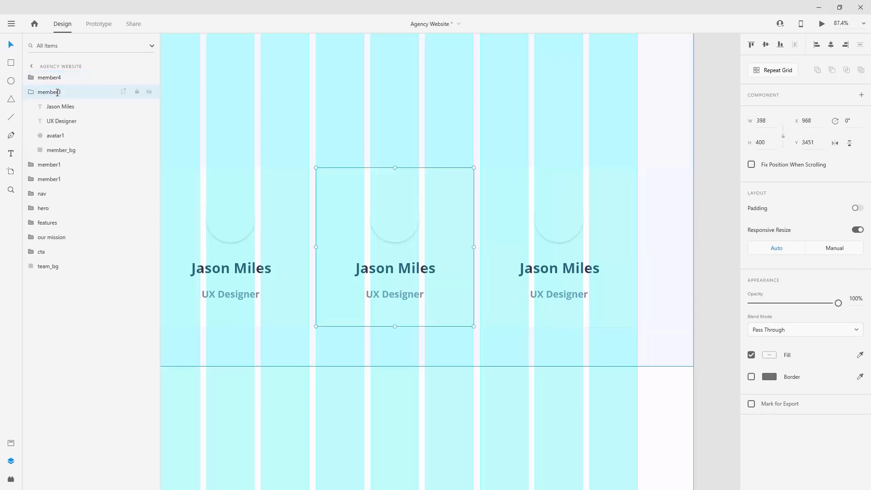
Step: Rename the second card's group as member2 and reorder the card layers from member1 down to member4
{"action": "left_click", "coordinate": [256, 135]}
{"action": "left_click_drag", "start_coordinate": [251, 144], "coordinate": [450, 147]}
{"action": "left_click", "coordinate": [431, 196]}
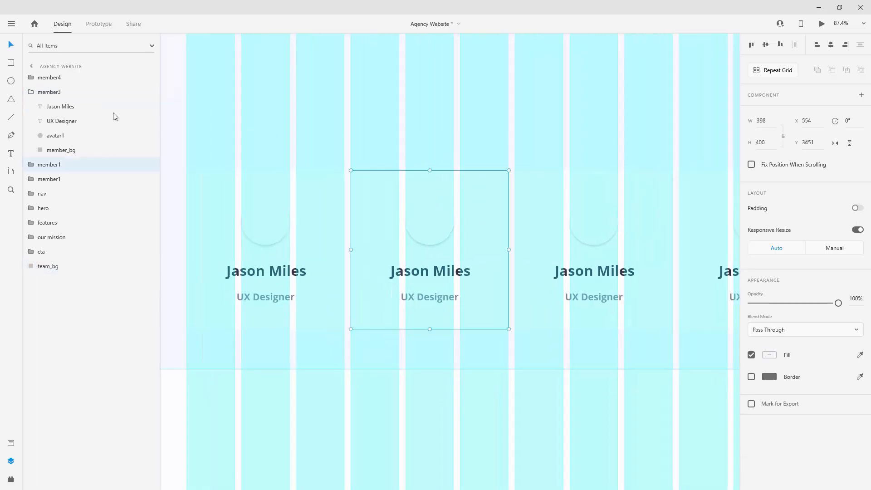
{"action": "double_click", "coordinate": [53, 165]}
{"action": "key", "text": "End"}
{"action": "key", "text": "Return"}
{"action": "left_click", "coordinate": [32, 93]}
{"action": "left_click_drag", "start_coordinate": [44, 111], "coordinate": [65, 113]}
{"action": "left_click", "coordinate": [65, 120], "text": "shift"}
{"action": "left_click", "coordinate": [67, 81], "text": "shift"}
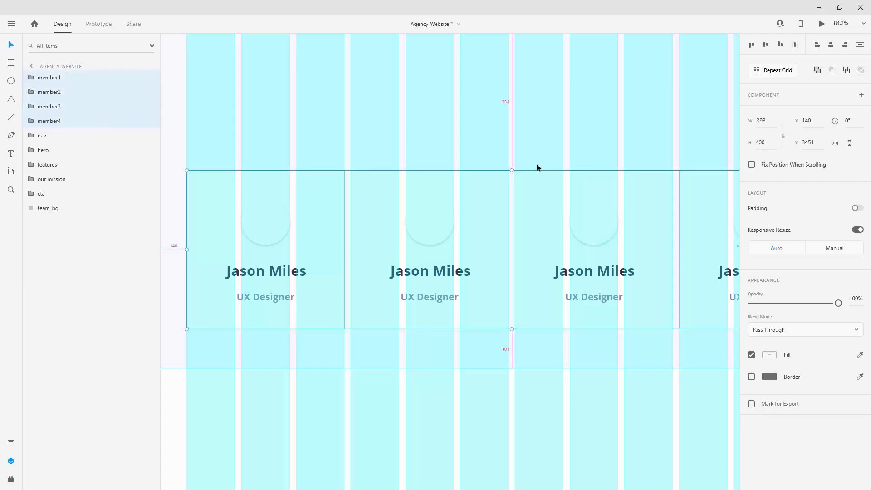
Step: Copy the "Let Us Find Your Path" heading and its paragraph from the our mission group and paste them outside it
{"action": "scroll", "coordinate": [538, 164], "scroll_direction": "down", "scroll_amount": 2}
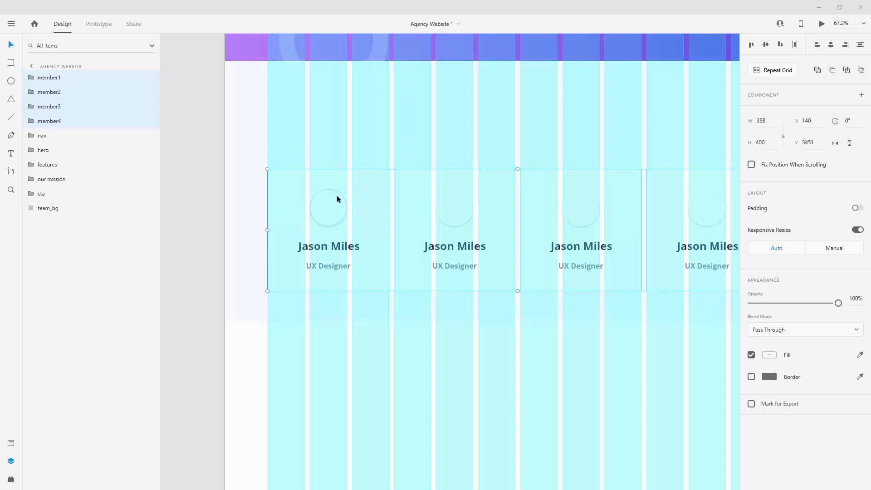
{"action": "scroll", "coordinate": [295, 151], "scroll_direction": "down", "scroll_amount": 2}
{"action": "scroll", "coordinate": [295, 153], "scroll_direction": "up", "scroll_amount": 3}
{"action": "scroll", "coordinate": [295, 154], "scroll_direction": "up", "scroll_amount": 1}
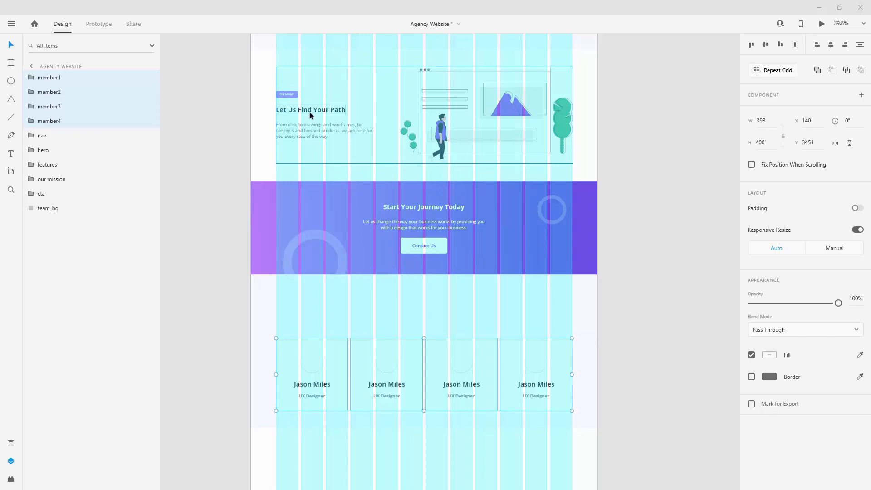
{"action": "scroll", "coordinate": [309, 112], "scroll_direction": "up", "scroll_amount": 5}
{"action": "left_click", "coordinate": [309, 112]}
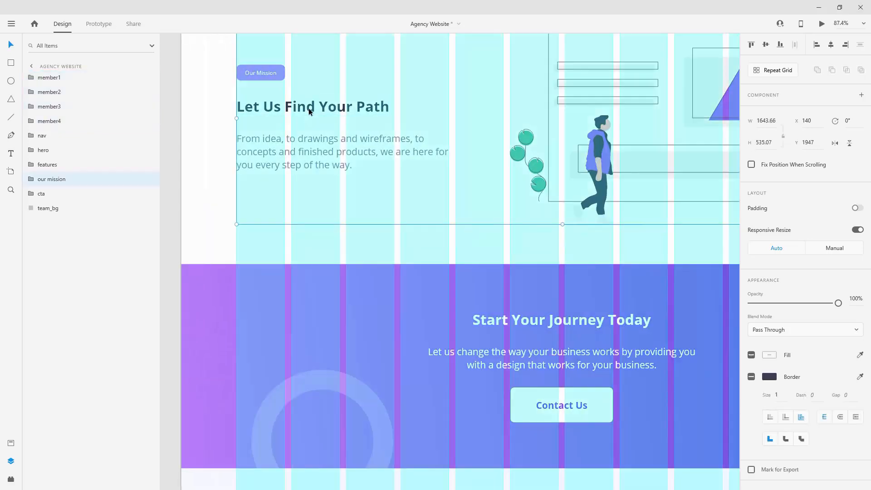
{"action": "left_click", "coordinate": [31, 179]}
{"action": "left_click", "coordinate": [53, 208]}
{"action": "left_click", "coordinate": [70, 223], "text": "shift"}
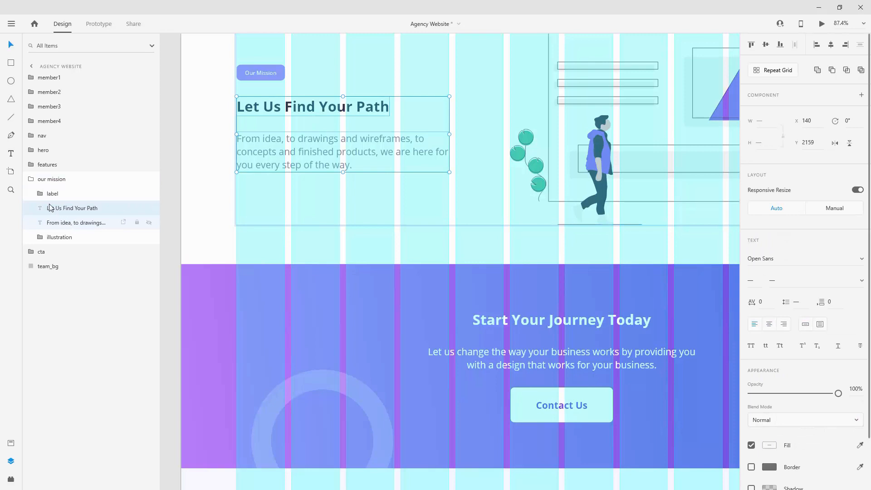
{"action": "left_click", "coordinate": [45, 179]}
{"action": "left_click", "coordinate": [32, 184]}
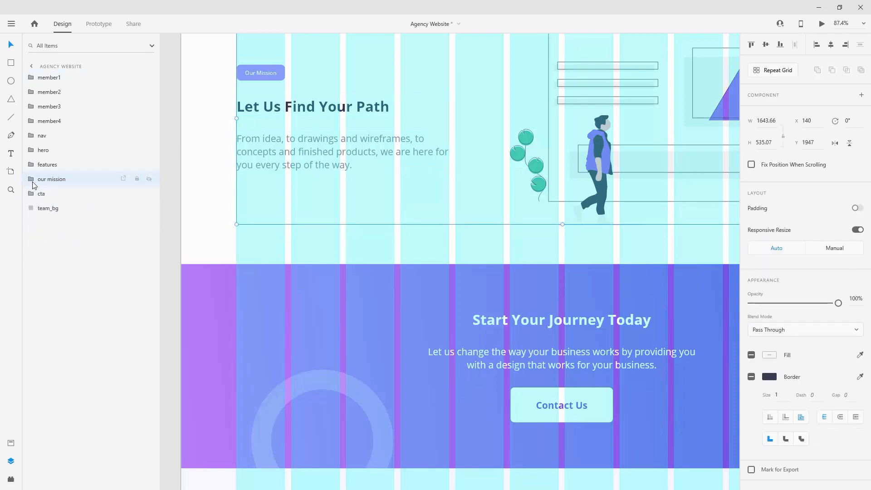
{"action": "key", "text": "ctrl+v"}
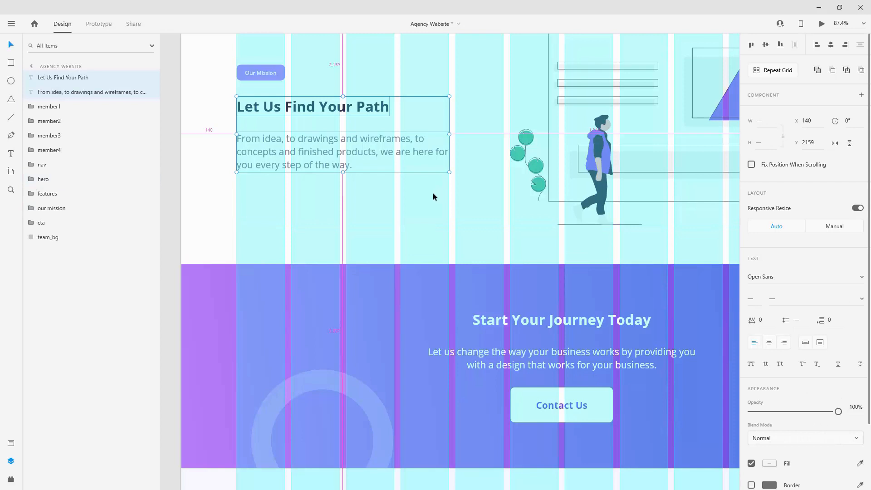
Step: Move the pasted heading and paragraph into the team section above the member cards, at X 518, Y 3159
{"action": "scroll", "coordinate": [433, 193], "scroll_direction": "down", "scroll_amount": 3}
{"action": "left_click_drag", "start_coordinate": [384, 160], "coordinate": [499, 465]}
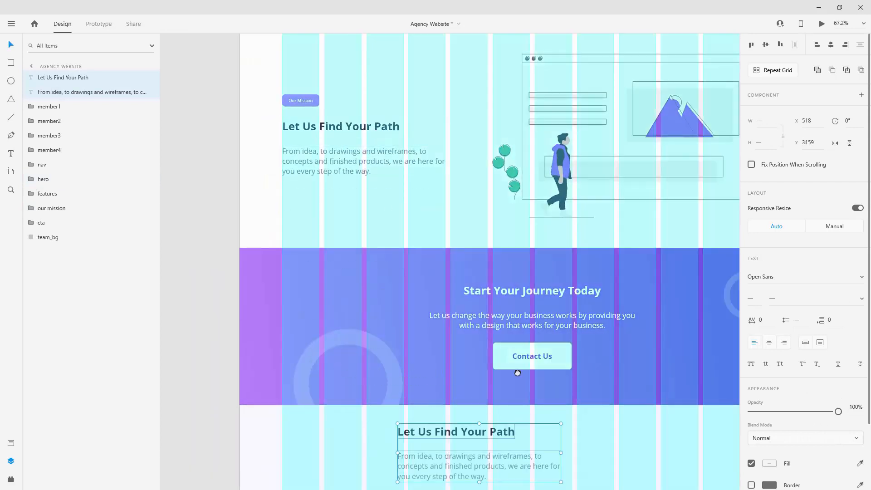
{"action": "left_click_drag", "start_coordinate": [518, 373], "coordinate": [446, 179]}
Step: Set the pasted heading's text alignment to centre and centre the heading horizontally on the artboard
{"action": "double_click", "coordinate": [392, 201]}
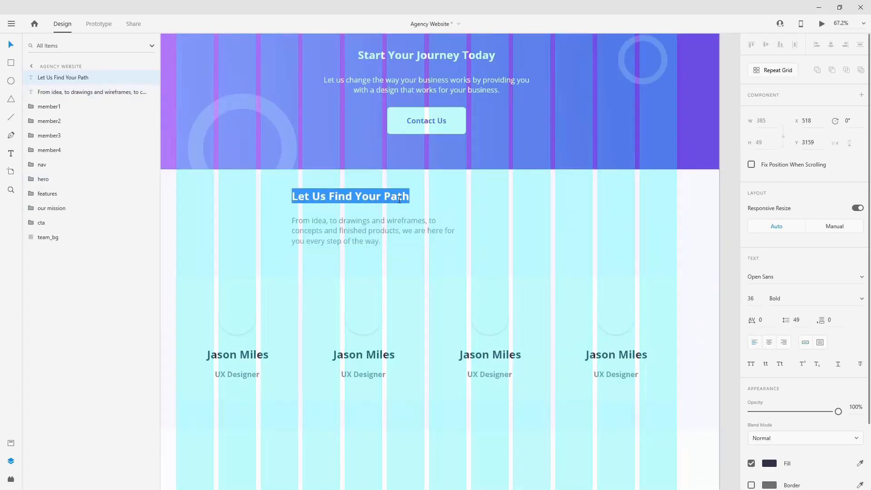
{"action": "left_click", "coordinate": [774, 343]}
{"action": "key", "text": "Escape"}
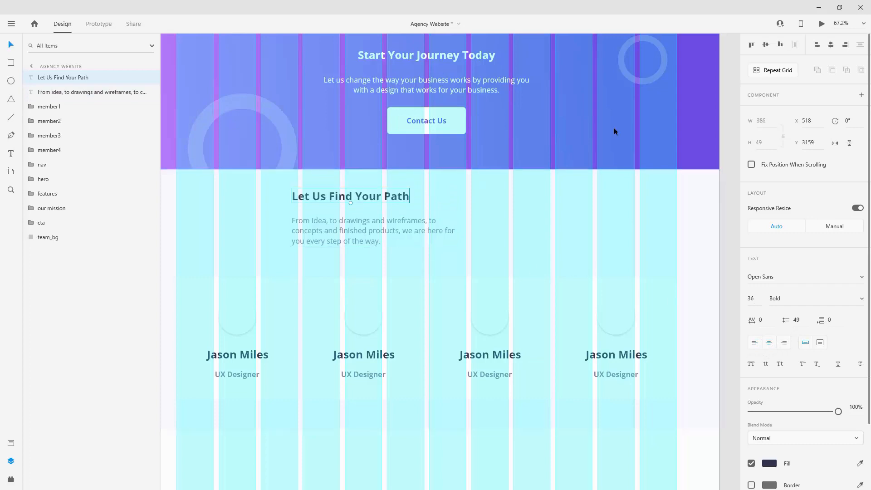
{"action": "left_click", "coordinate": [836, 46]}
Step: Convert the pasted paragraph to point text and set its text alignment to centre
{"action": "left_click", "coordinate": [407, 227]}
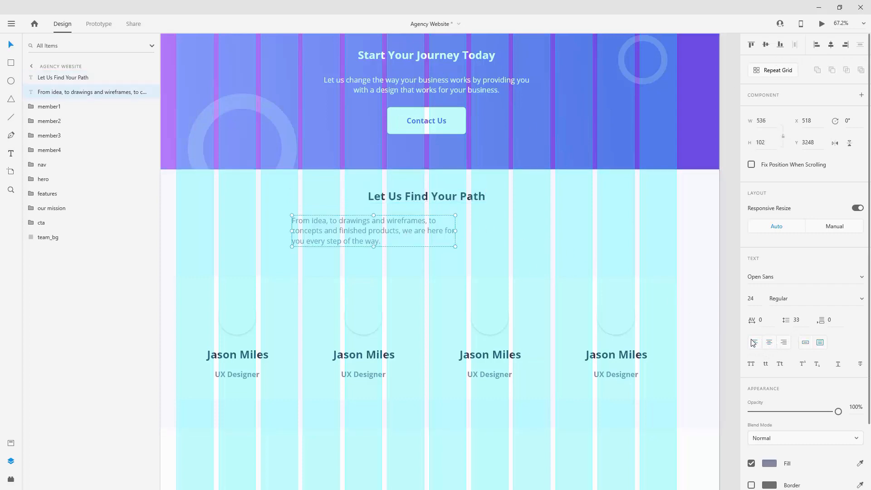
{"action": "left_click", "coordinate": [805, 346]}
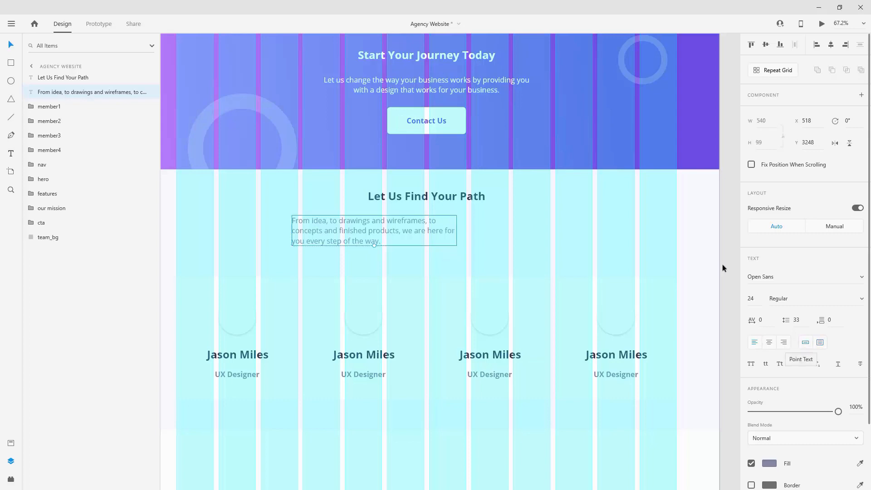
{"action": "left_click", "coordinate": [771, 342]}
Step: Align the heading and paragraph on a common vertical axis and move them together to X 690, Y 3197
{"action": "left_click", "coordinate": [482, 197], "text": "shift"}
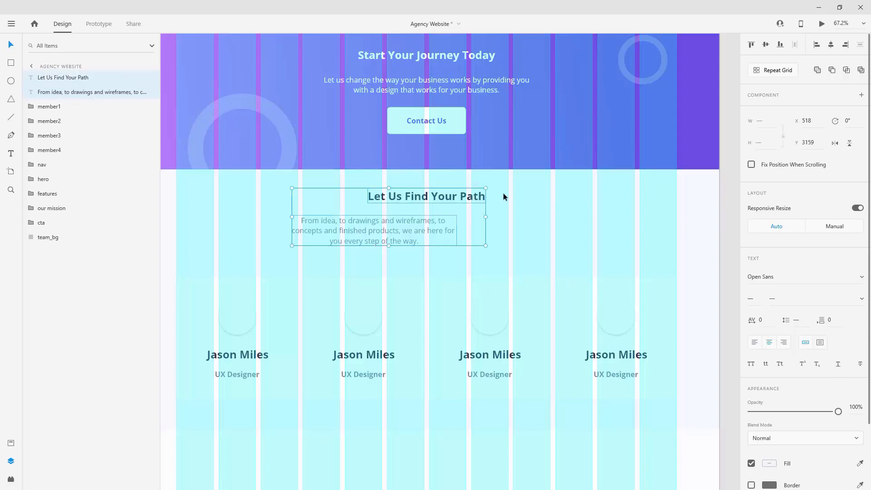
{"action": "left_click", "coordinate": [831, 45]}
{"action": "left_click_drag", "start_coordinate": [439, 195], "coordinate": [441, 193]}
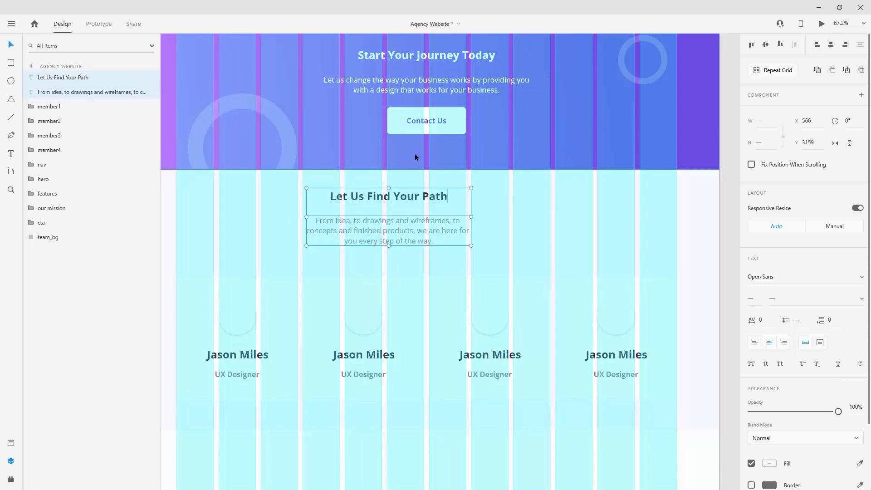
{"action": "left_click_drag", "start_coordinate": [417, 196], "coordinate": [458, 210]}
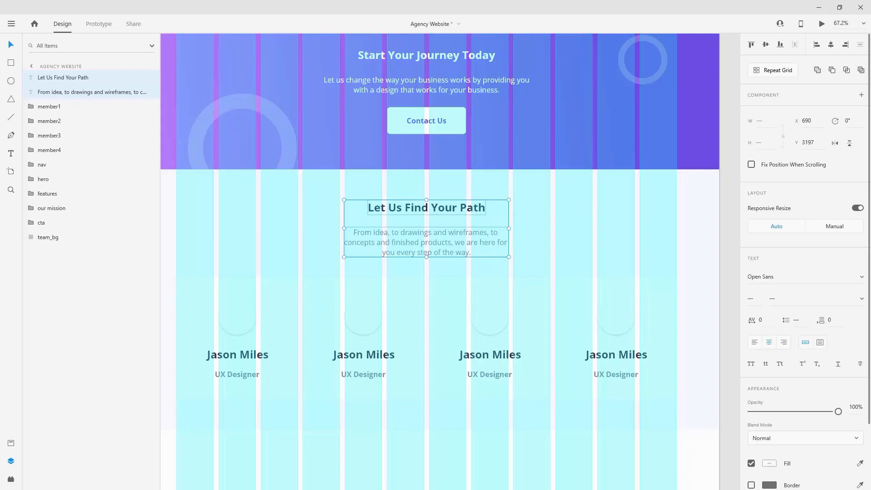
Step: Replace the team section's heading text with "Meet Our Team"
{"action": "left_click", "coordinate": [394, 207]}
{"action": "double_click", "coordinate": [403, 207]}
{"action": "type", "text": "Meet O"}
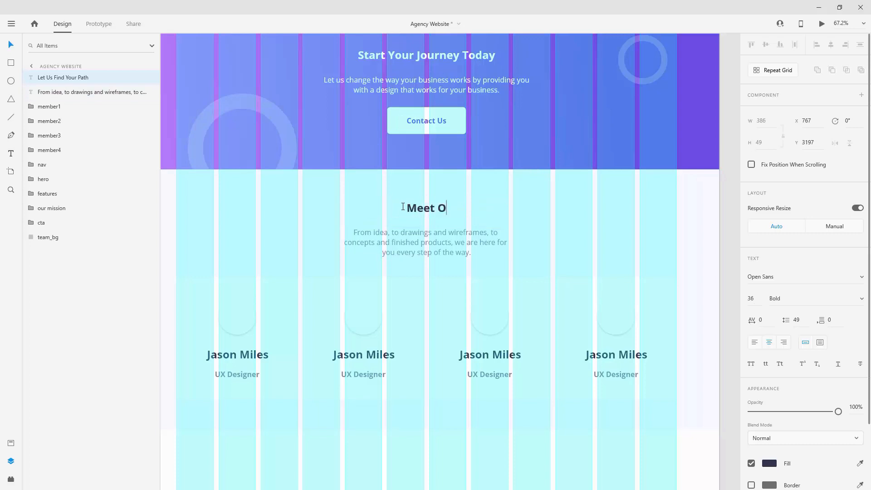
{"action": "type", "text": "ur Team"}
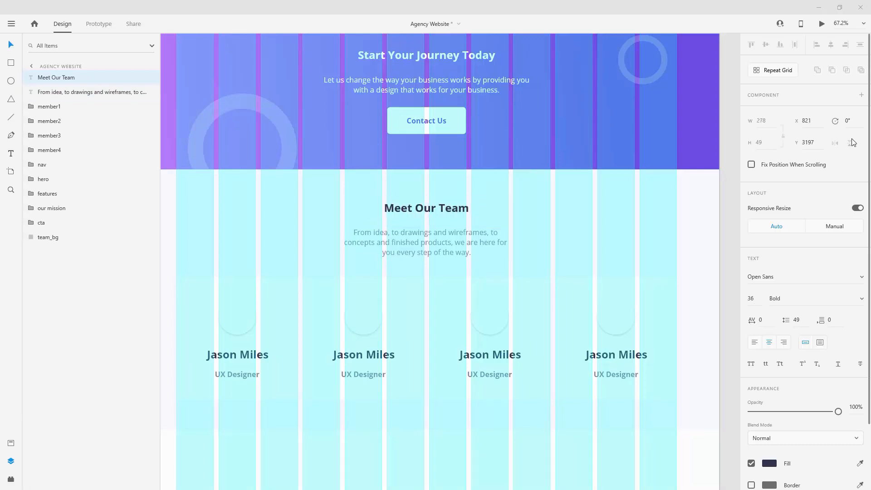
Step: Change the paragraph to "Meet the people who are working hard every day, to deliver the goals our clients have." and centre it horizontally
{"action": "left_click", "coordinate": [446, 246]}
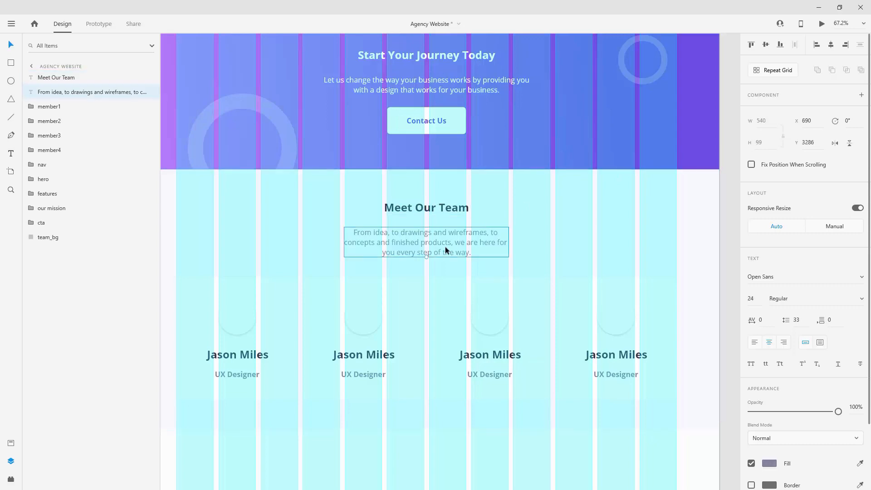
{"action": "double_click", "coordinate": [448, 238]}
{"action": "type", "text": "Meet the people who are working hard every day, to deliver the goals our clients have."}
{"action": "key", "text": "Escape"}
{"action": "left_click", "coordinate": [831, 43]}
Step: Move the four member cards together down to Y 3452 and check the spacing against team_bg
{"action": "left_click", "coordinate": [424, 210]}
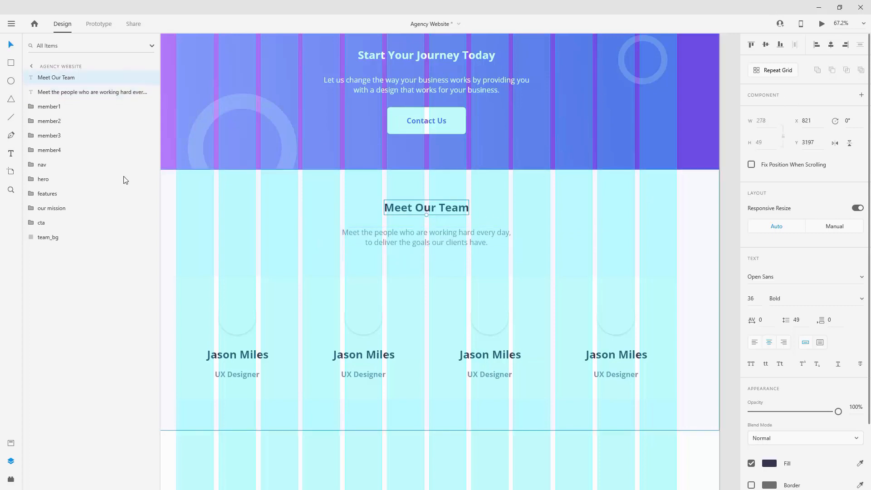
{"action": "left_click", "coordinate": [57, 108]}
{"action": "left_click", "coordinate": [60, 151], "text": "shift"}
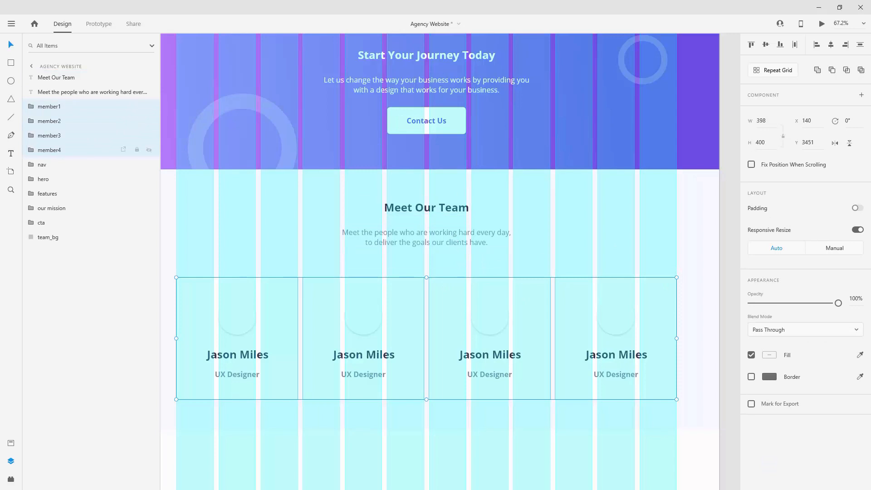
{"action": "mouse_move", "coordinate": [403, 295]}
{"action": "left_mouse_down"}
{"action": "mouse_move", "coordinate": [406, 282]}
{"action": "mouse_move", "coordinate": [407, 295]}
{"action": "left_mouse_up"}
{"action": "scroll", "coordinate": [407, 298], "scroll_direction": "down", "scroll_amount": 3}
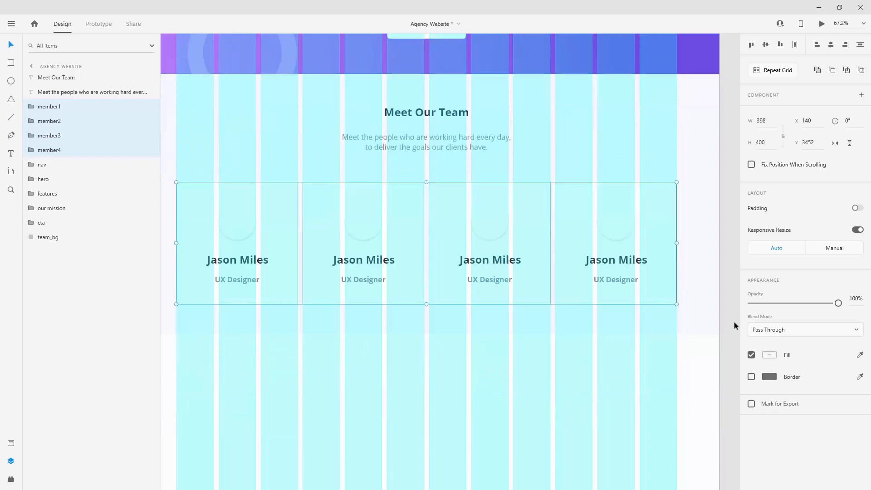
{"action": "left_click", "coordinate": [702, 330]}
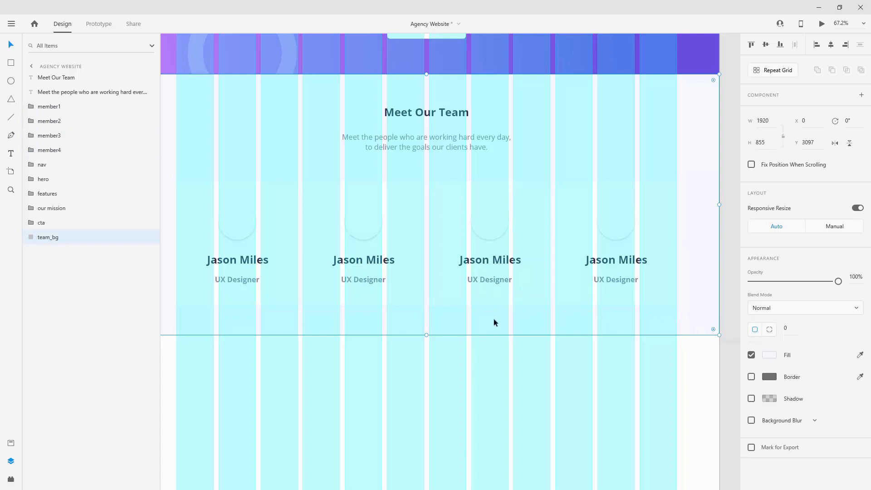
Step: Replace the member's name on the second card and change the job title to "UI Designer"
{"action": "left_click", "coordinate": [381, 267]}
{"action": "double_click", "coordinate": [381, 265]}
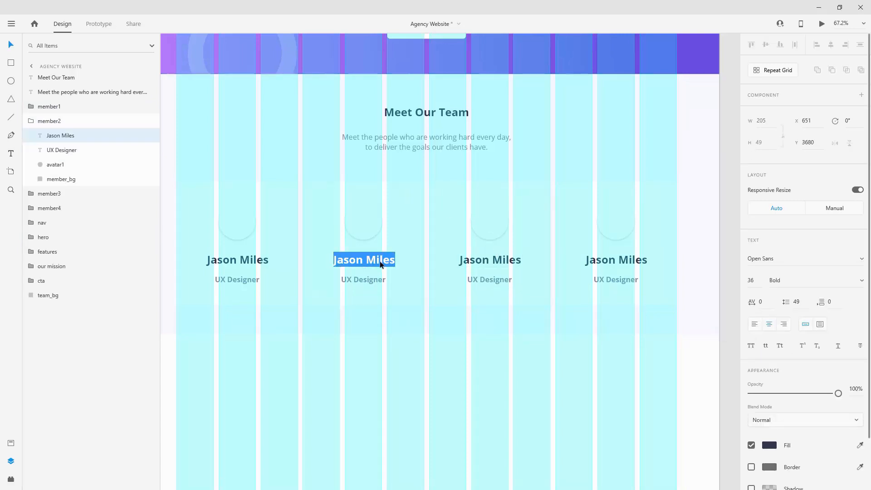
{"action": "type", "text": "M"}
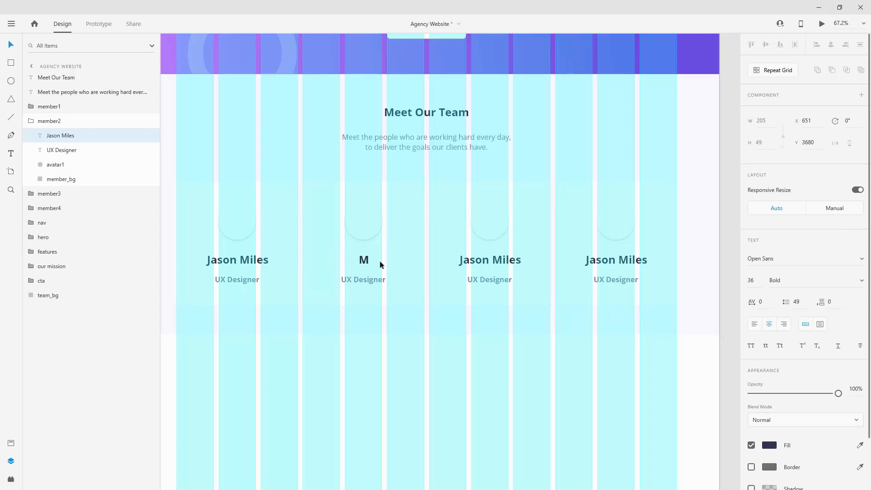
{"action": "type", "text": "iley Jewles"}
{"action": "double_click", "coordinate": [367, 279]}
{"action": "key", "text": "Left"}
{"action": "key", "text": "shift+Right"}
{"action": "key", "text": "Right"}
{"action": "key", "text": "shift+Right"}
{"action": "type", "text": "I"}
{"action": "key", "text": "Escape"}
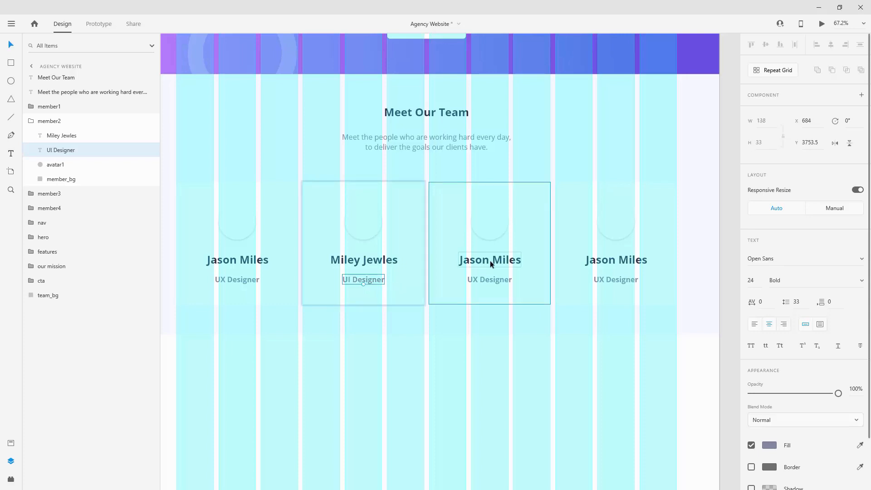
Step: Replace the member's name on the third card and change the job title to "Developer"
{"action": "double_click", "coordinate": [490, 260]}
{"action": "double_click", "coordinate": [490, 260]}
{"action": "type", "text": "Brent Arthur"}
{"action": "left_click", "coordinate": [494, 279]}
{"action": "double_click", "coordinate": [494, 279]}
{"action": "type", "text": "Developer"}
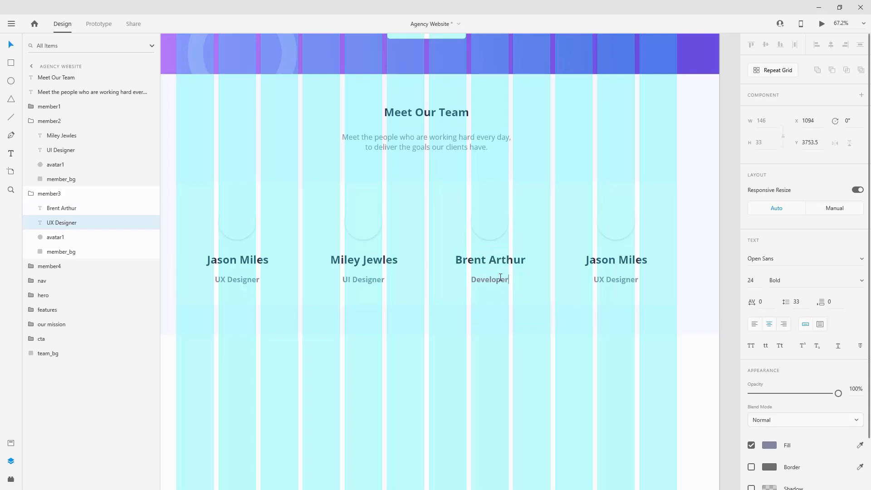
Step: Replace the member's name on the fourth card and change the job title to "Copywriter"
{"action": "left_click", "coordinate": [603, 263]}
{"action": "double_click", "coordinate": [605, 264]}
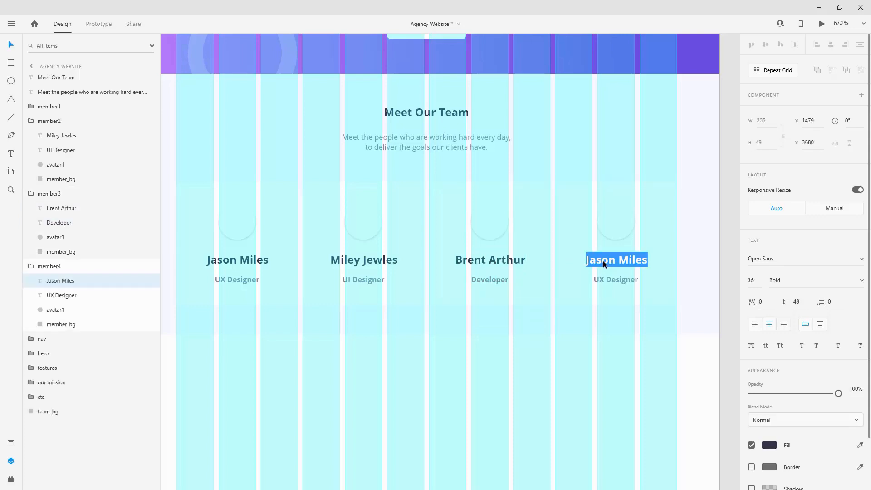
{"action": "type", "text": "Jane Brown"}
{"action": "key", "text": "Escape"}
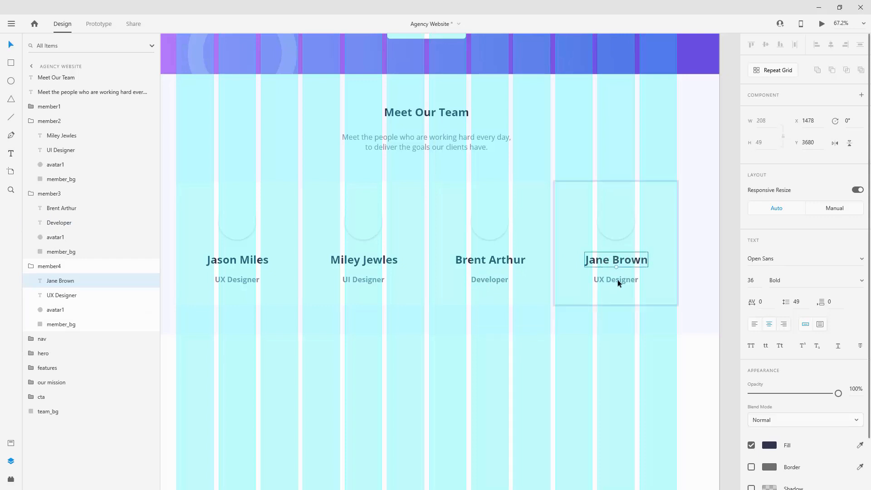
{"action": "left_click", "coordinate": [617, 279]}
{"action": "double_click", "coordinate": [617, 279]}
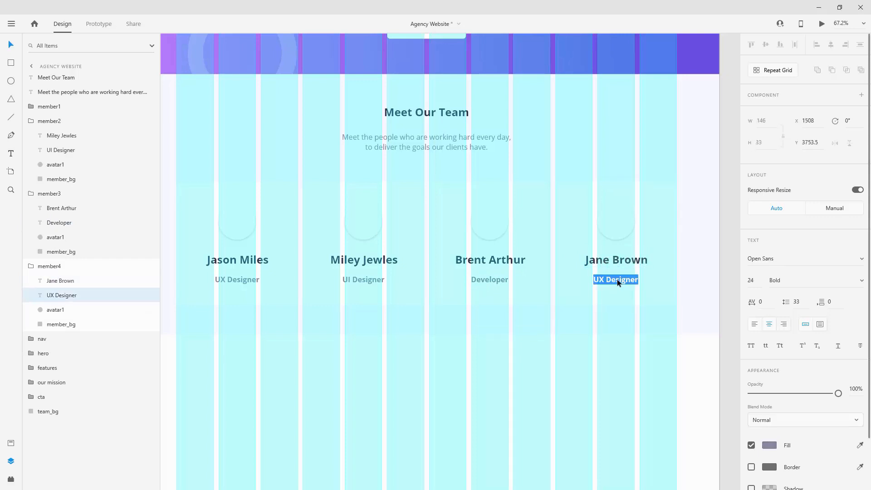
{"action": "type", "text": "Copywriter"}
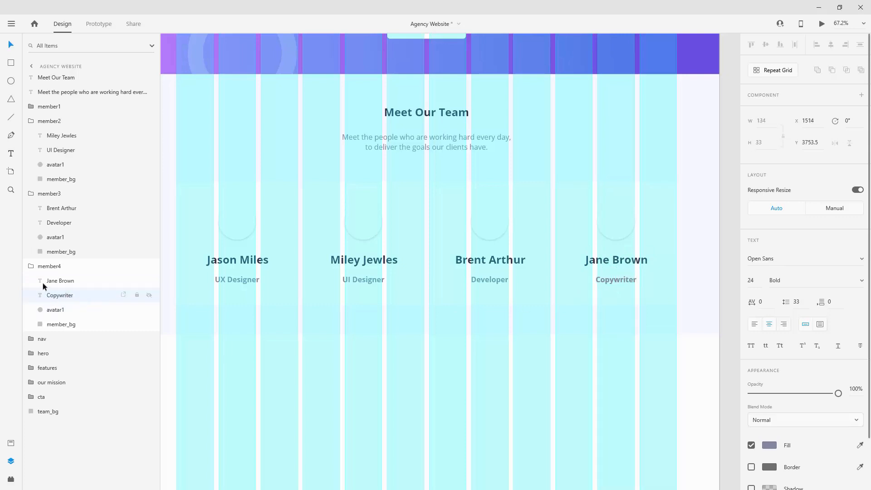
Step: Move the avatar layer to the top of the member4 group and rename it avatar4
{"action": "left_click", "coordinate": [55, 310]}
{"action": "left_click_drag", "start_coordinate": [66, 286], "coordinate": [65, 279]}
{"action": "double_click", "coordinate": [64, 280]}
{"action": "key", "text": "Right"}
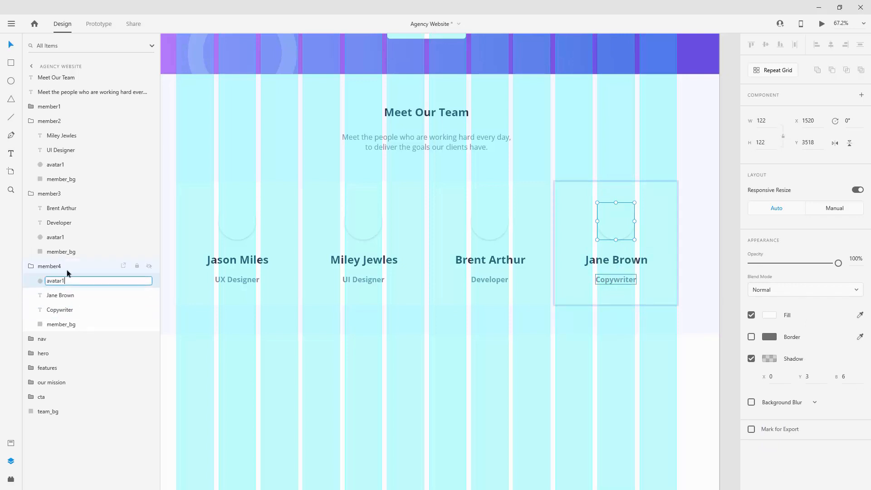
{"action": "type", "text": "4"}
{"action": "key", "text": "Return"}
Step: Rename the avatar layer in member3 to avatar3 and move it above the name layer
{"action": "double_click", "coordinate": [65, 237]}
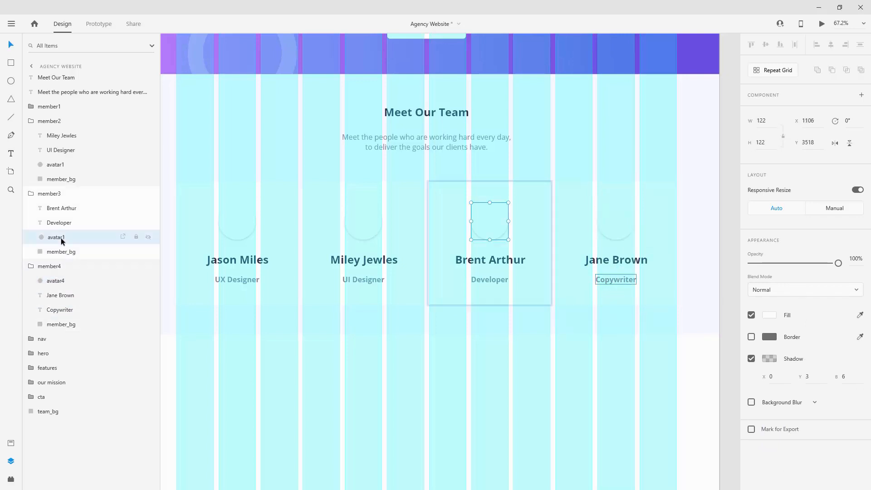
{"action": "key", "text": "Right"}
{"action": "key", "text": "BackSpace"}
{"action": "type", "text": "3"}
{"action": "key", "text": "Return"}
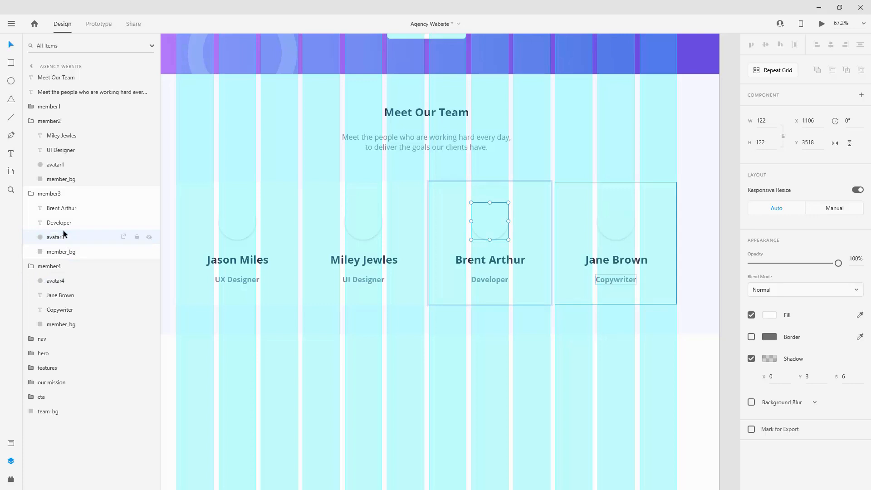
{"action": "left_click_drag", "start_coordinate": [53, 240], "coordinate": [60, 203]}
Step: Rename the avatar layer in member2 to avatar2 and move the avatar layers to the top of member2 and member1
{"action": "double_click", "coordinate": [59, 165]}
{"action": "key", "text": "Right"}
{"action": "key", "text": "BackSpace"}
{"action": "type", "text": "2"}
{"action": "key", "text": "Return"}
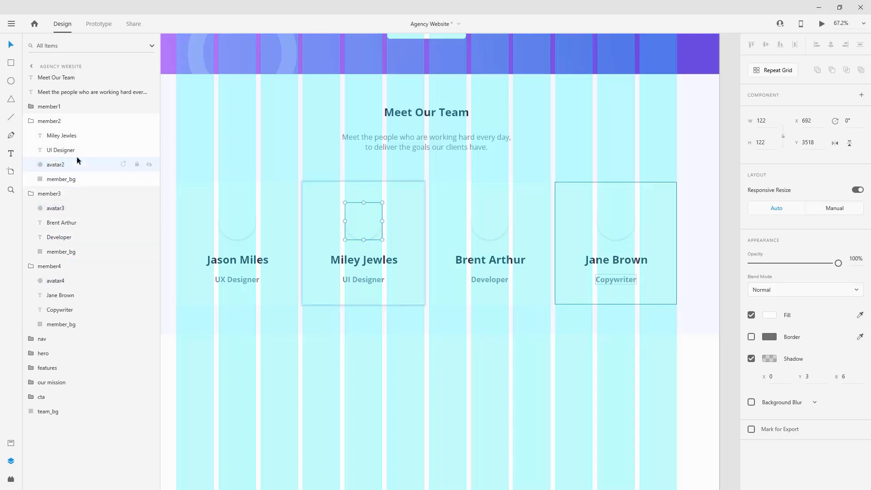
{"action": "left_click_drag", "start_coordinate": [54, 164], "coordinate": [68, 116]}
{"action": "left_click", "coordinate": [39, 111]}
{"action": "left_click", "coordinate": [64, 150]}
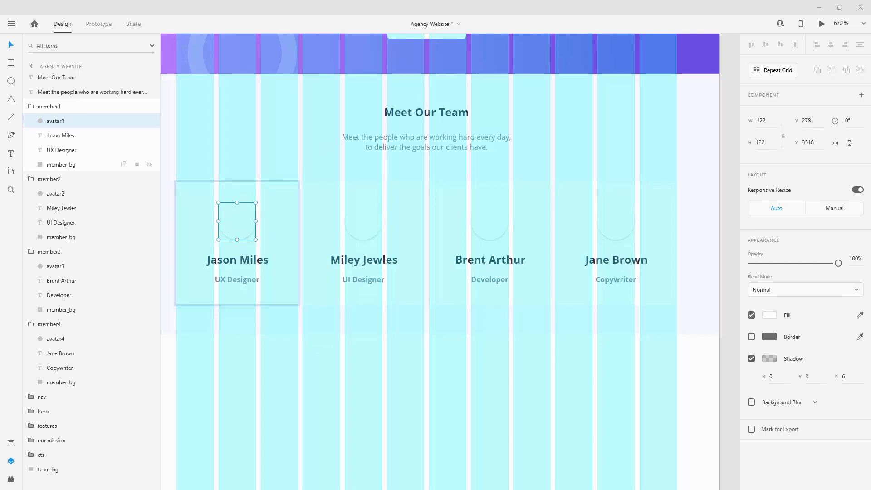
Step: Fill the avatar circles on the four member cards with a different portrait photo each
{"action": "left_click_drag", "start_coordinate": [677, 265], "coordinate": [237, 221]}
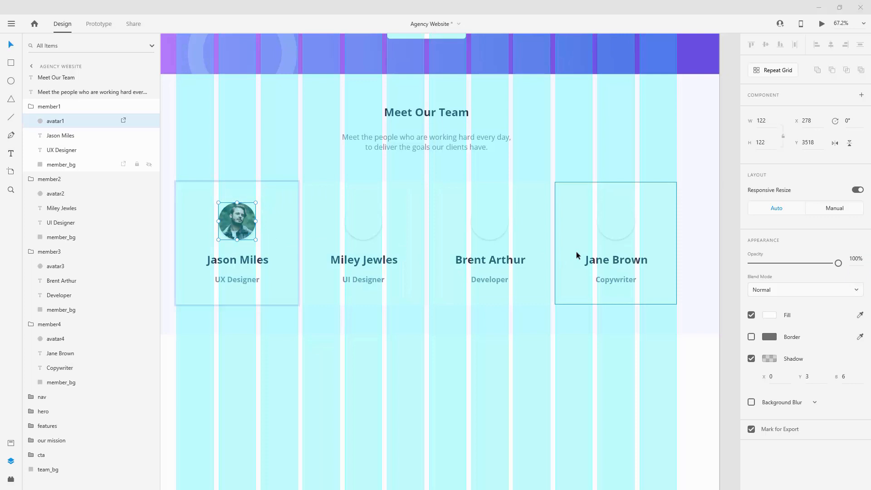
{"action": "left_click_drag", "start_coordinate": [870, 281], "coordinate": [364, 221]}
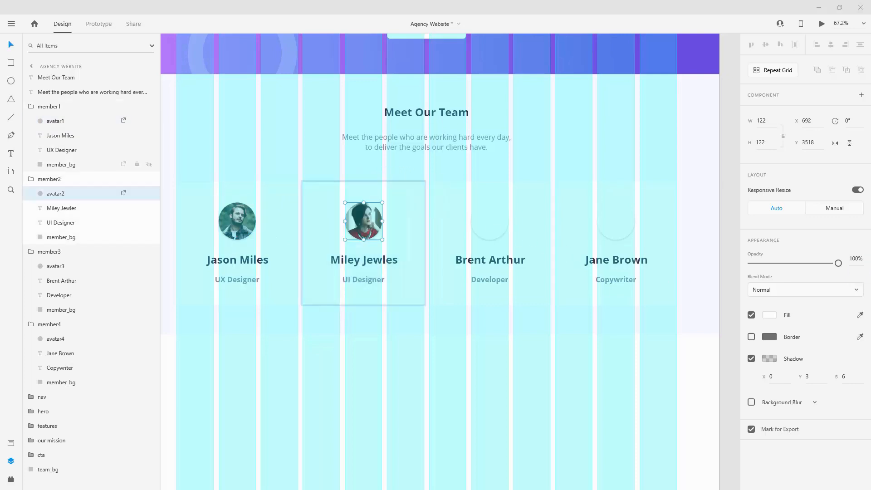
{"action": "left_click_drag", "start_coordinate": [870, 300], "coordinate": [482, 225]}
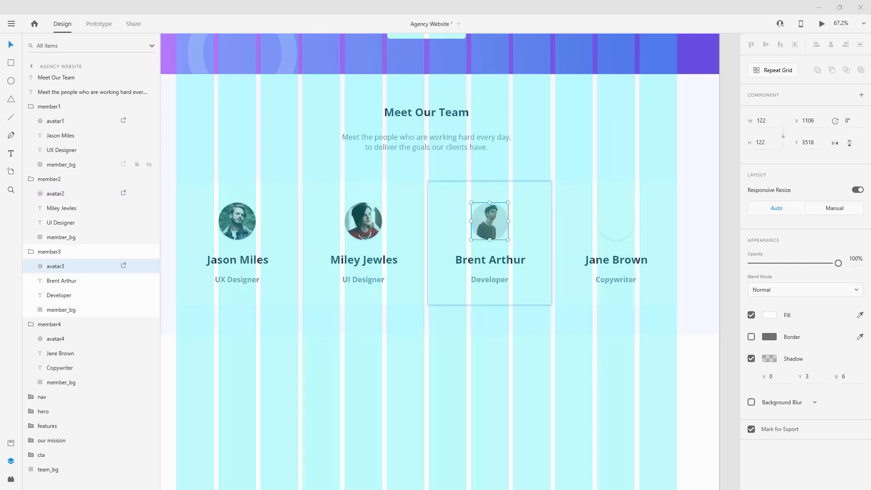
{"action": "left_click_drag", "start_coordinate": [870, 299], "coordinate": [615, 225]}
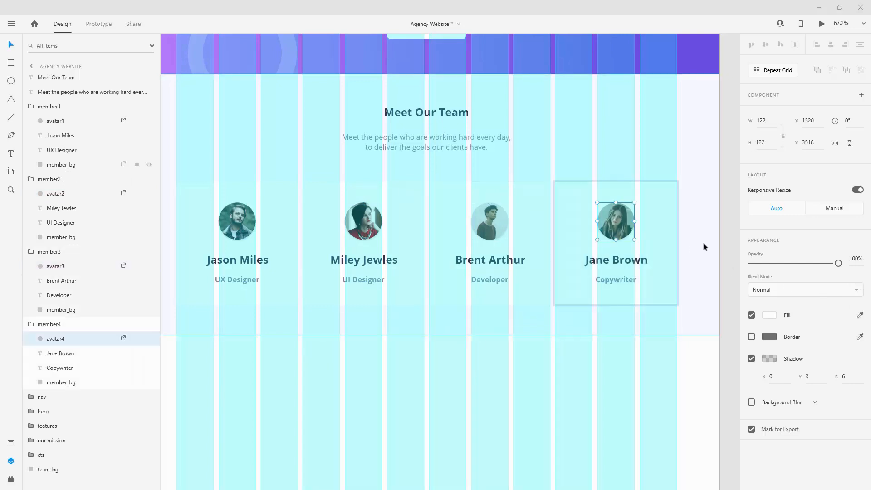
Step: Open the plugin library window and search it for "avat"
{"action": "left_click", "coordinate": [10, 479]}
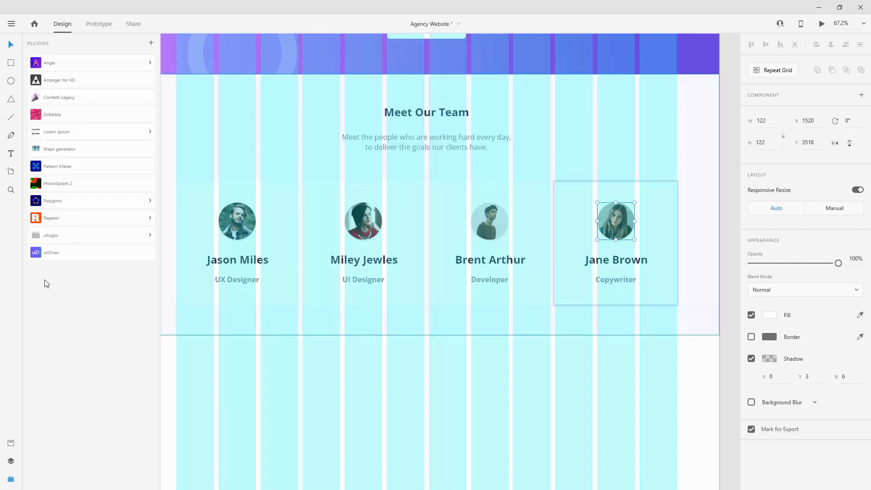
{"action": "left_click", "coordinate": [151, 42]}
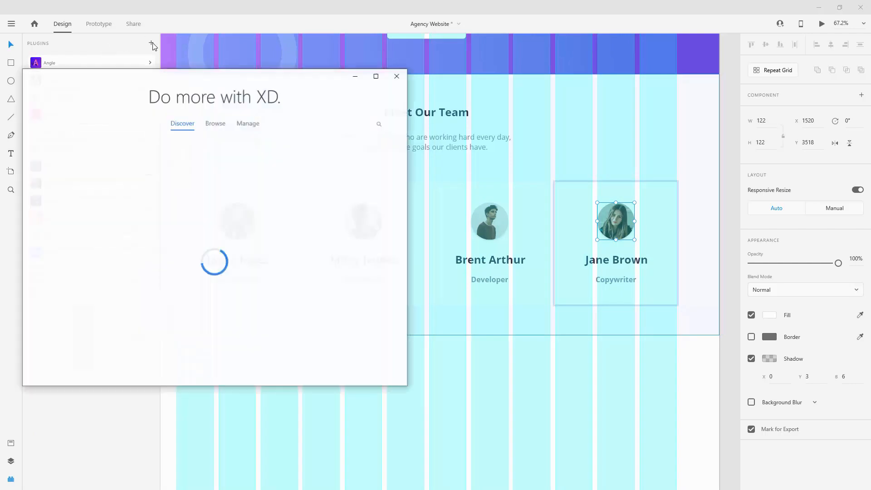
{"action": "left_click_drag", "start_coordinate": [255, 70], "coordinate": [390, 67]}
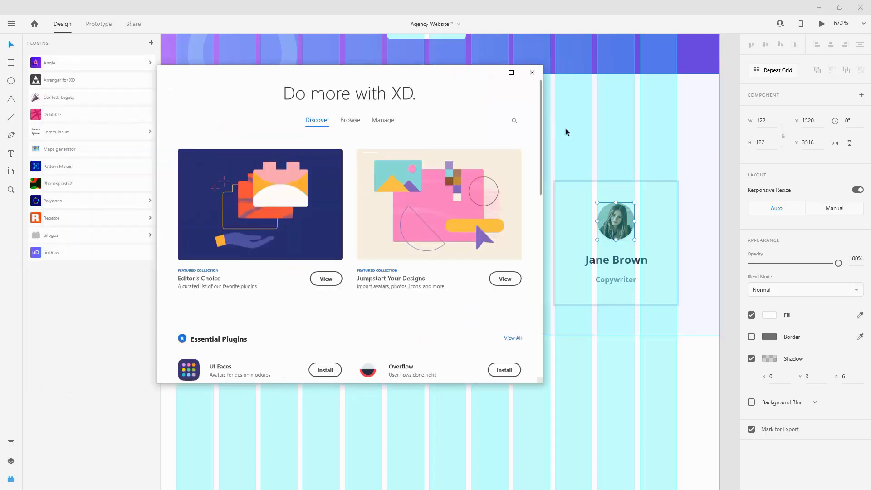
{"action": "left_click", "coordinate": [514, 122]}
{"action": "type", "text": "avat"}
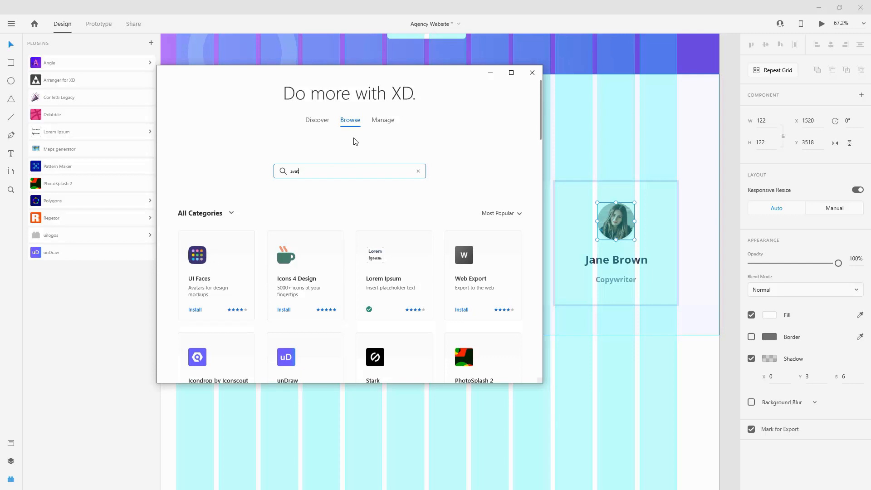
Step: Examine the UI Faces plugin's preview images, then close the plugin library
{"action": "left_click", "coordinate": [203, 249]}
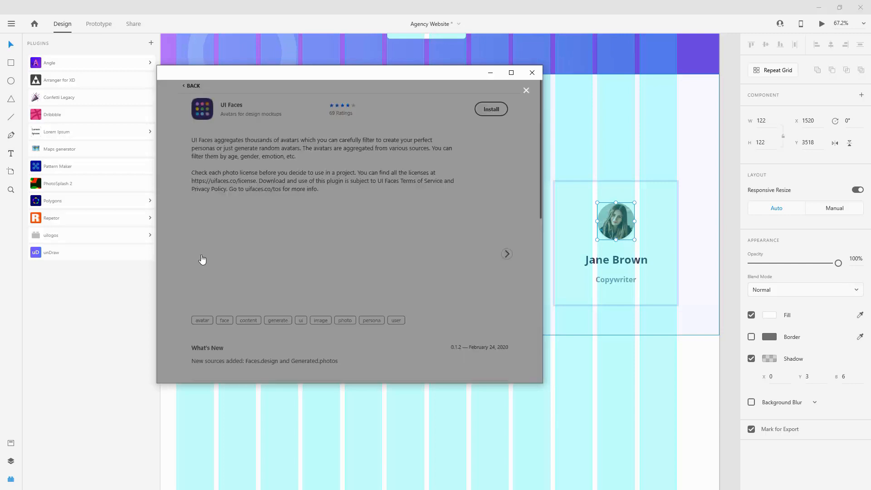
{"action": "left_click", "coordinate": [521, 236]}
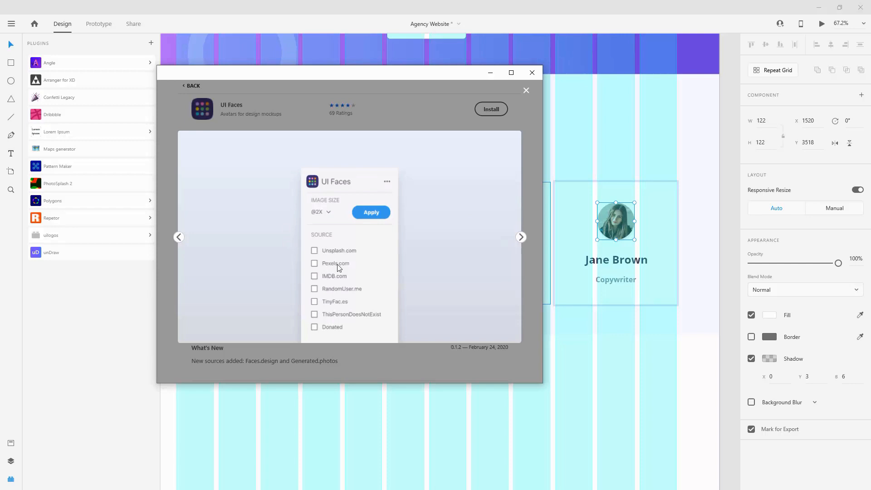
{"action": "left_click", "coordinate": [522, 237]}
{"action": "left_click", "coordinate": [522, 237]}
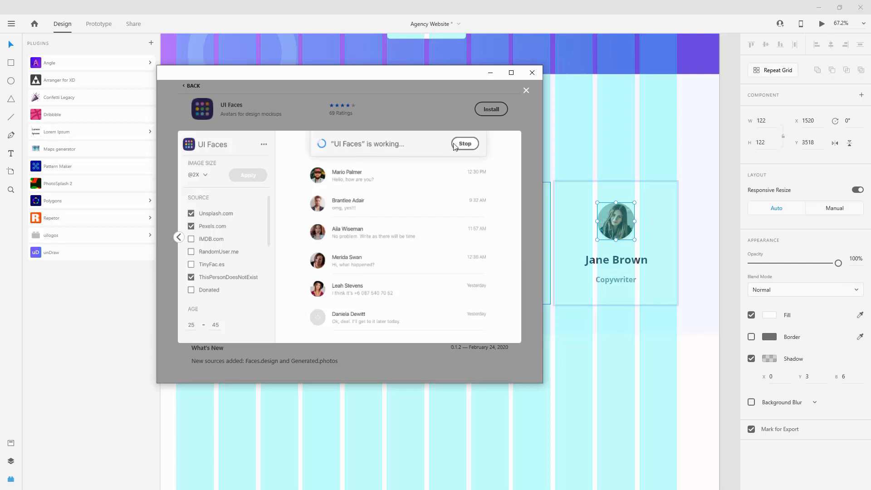
{"action": "left_click", "coordinate": [526, 90]}
{"action": "left_click", "coordinate": [532, 73]}
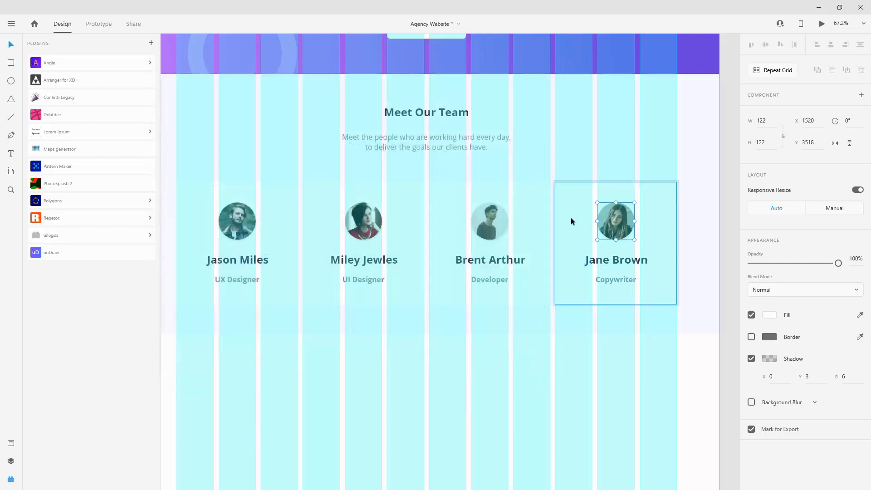
Step: Return to the layer list and collapse the groups member1 to member4
{"action": "left_click", "coordinate": [11, 461]}
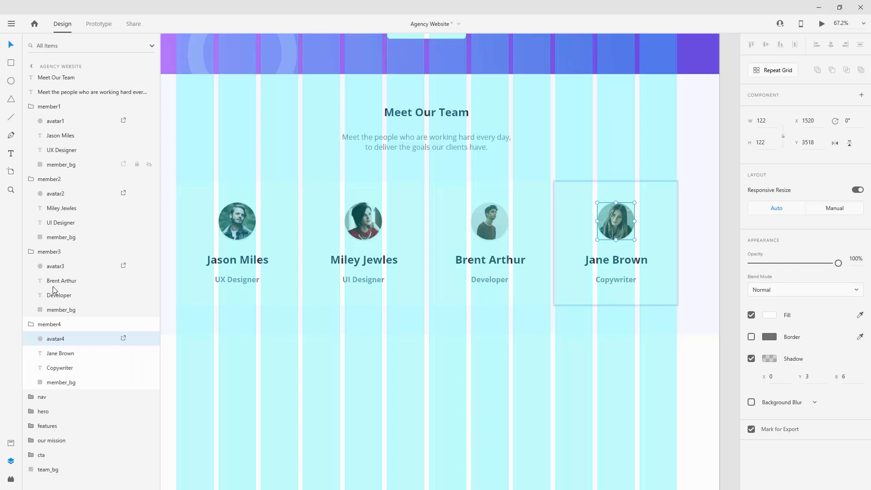
{"action": "left_click", "coordinate": [31, 107]}
{"action": "left_click", "coordinate": [31, 122]}
{"action": "left_click", "coordinate": [31, 136]}
{"action": "left_click", "coordinate": [31, 150]}
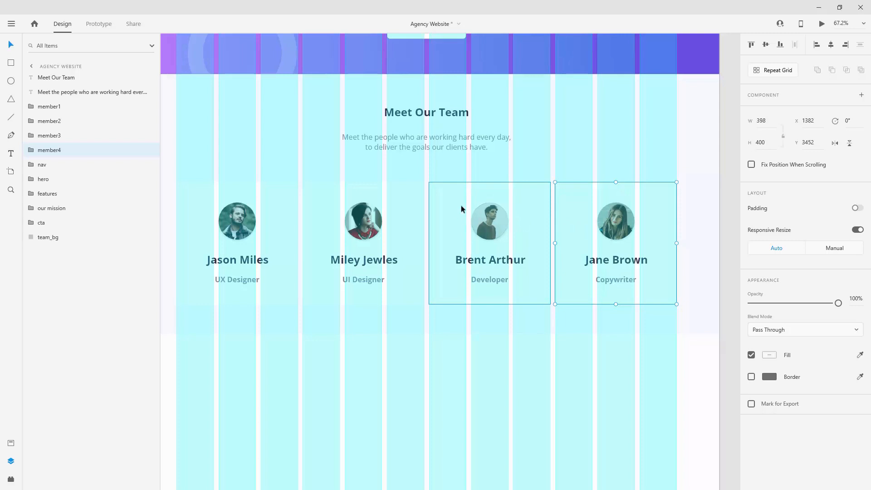
Step: Group the "Meet Our Team" heading, intro paragraph, four member groups and team_bg together
{"action": "scroll", "coordinate": [506, 216], "scroll_direction": "down", "scroll_amount": 3}
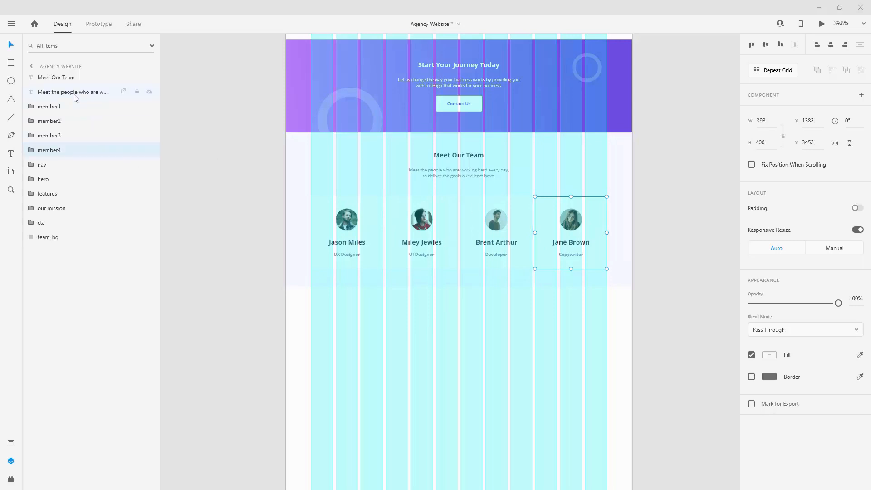
{"action": "left_click", "coordinate": [50, 81]}
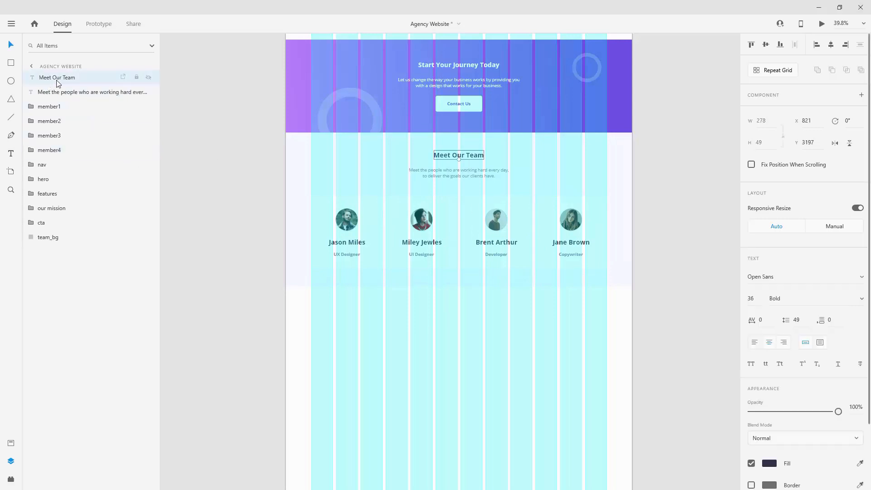
{"action": "left_click", "coordinate": [58, 149], "text": "shift"}
{"action": "left_click_drag", "start_coordinate": [70, 82], "coordinate": [66, 236]}
{"action": "left_click", "coordinate": [63, 238], "text": "shift"}
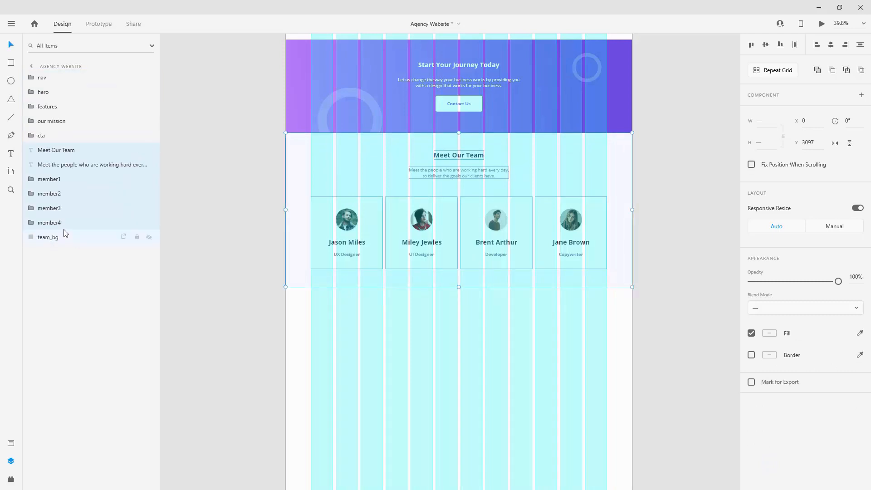
{"action": "key", "text": "ctrl+g"}
Step: Name the new section group "team" and save the document
{"action": "double_click", "coordinate": [57, 150]}
{"action": "type", "text": "team"}
{"action": "key", "text": "Return"}
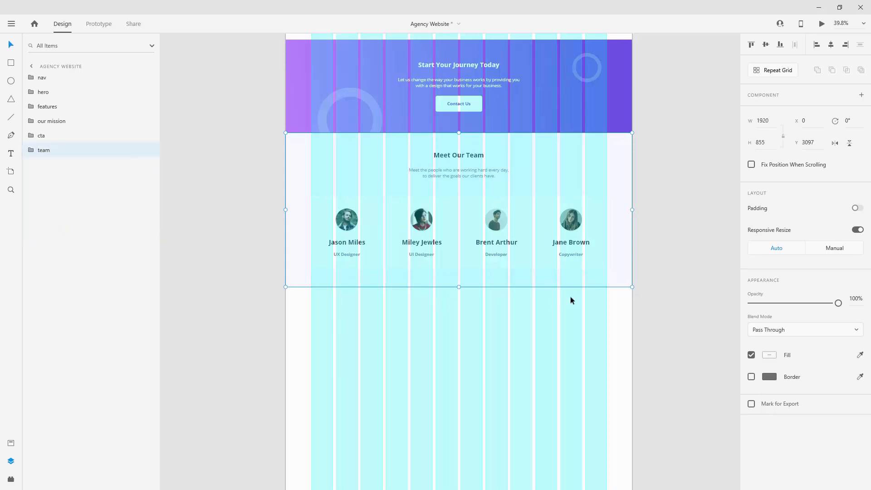
{"action": "left_click", "coordinate": [704, 266]}
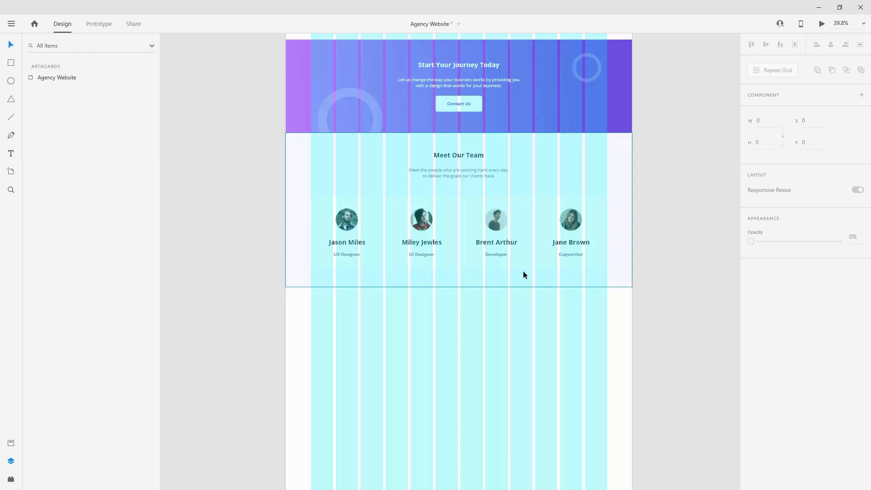
{"action": "key", "text": "ctrl+s"}
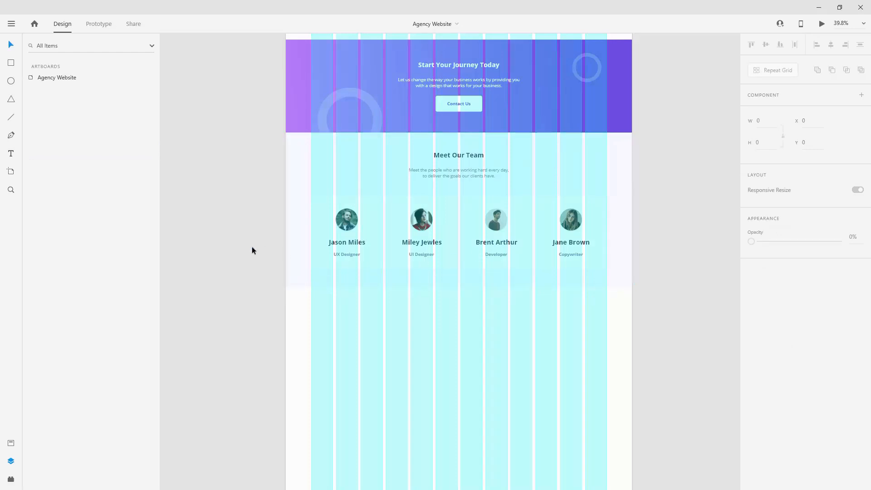
Step: Look over the whole Agency Website page from the header down to the team section
{"action": "scroll", "coordinate": [252, 247], "scroll_direction": "down", "scroll_amount": 3}
{"action": "scroll", "coordinate": [253, 247], "scroll_direction": "up", "scroll_amount": 2}
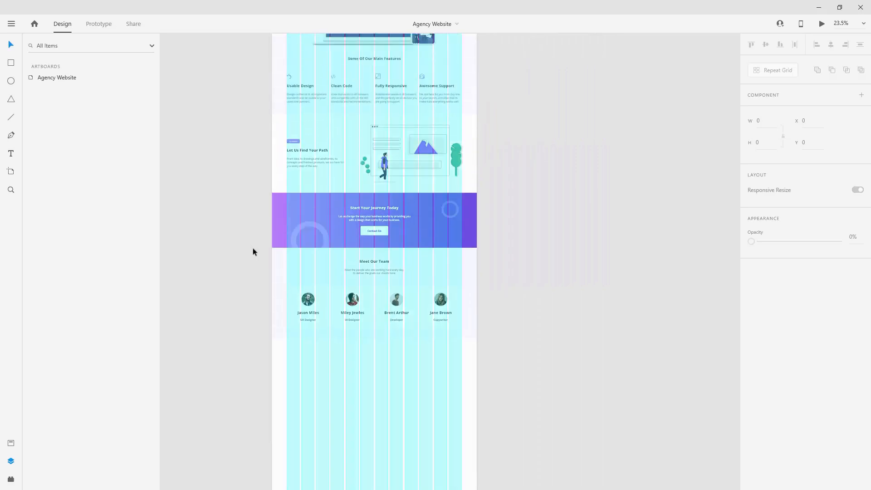
{"action": "scroll", "coordinate": [253, 248], "scroll_direction": "up", "scroll_amount": 4}
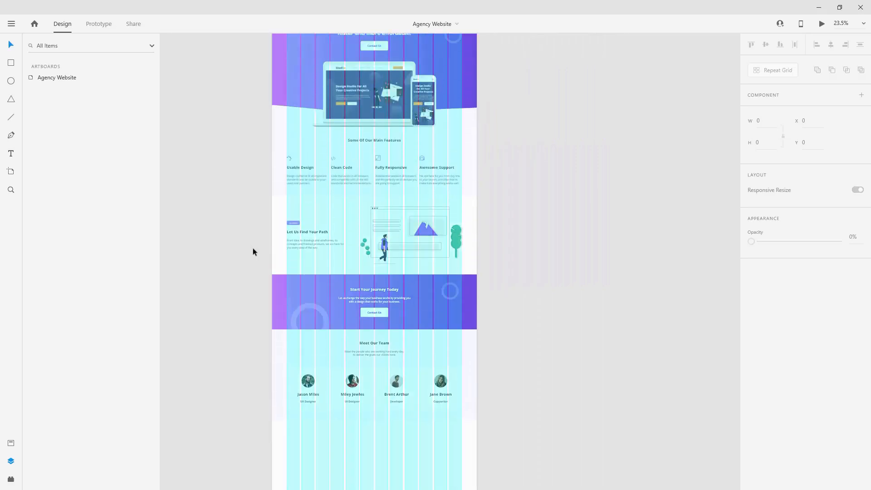
{"action": "scroll", "coordinate": [252, 248], "scroll_direction": "up", "scroll_amount": 3}
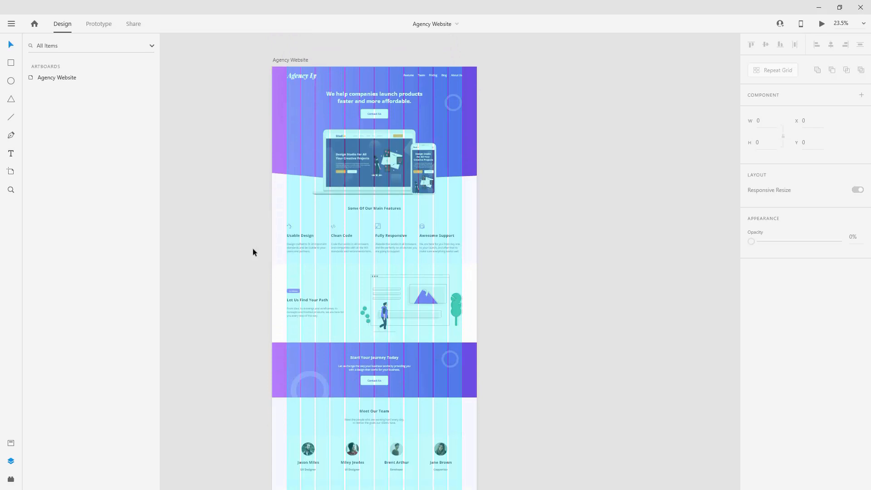
{"action": "scroll", "coordinate": [253, 250], "scroll_direction": "down", "scroll_amount": 1}
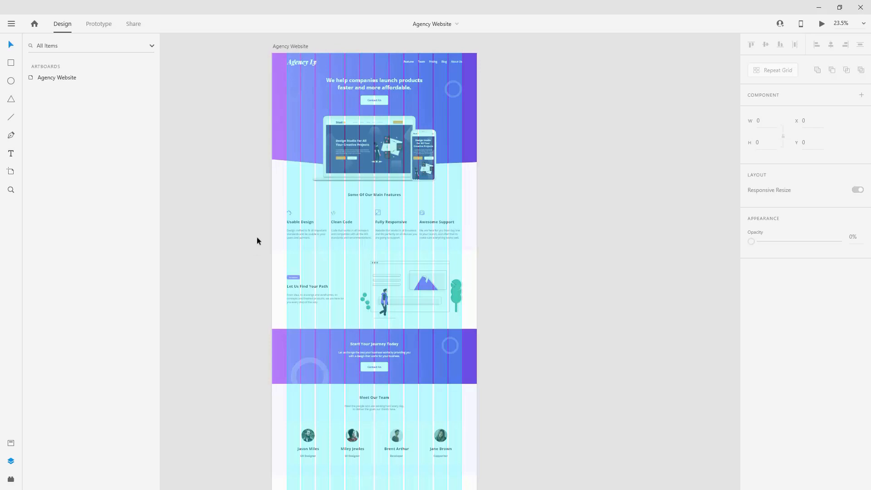
{"action": "scroll", "coordinate": [258, 240], "scroll_direction": "down", "scroll_amount": 3}
{"action": "scroll", "coordinate": [260, 239], "scroll_direction": "up", "scroll_amount": 4}
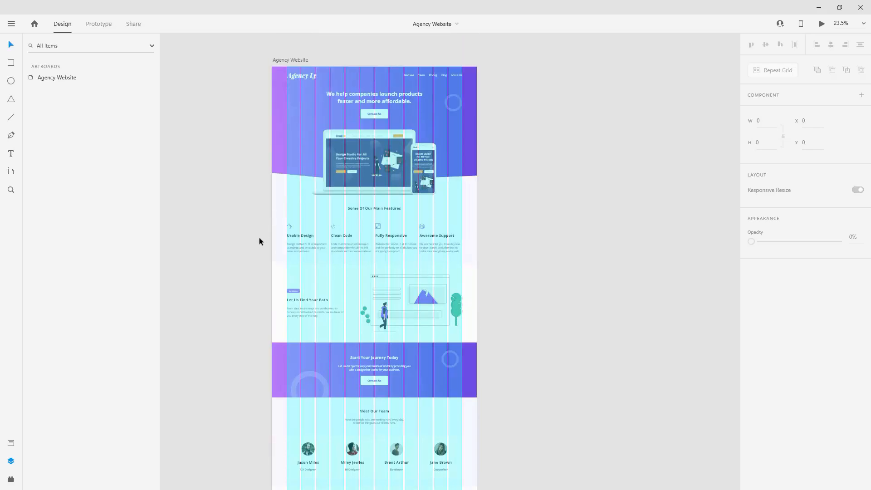
{"action": "scroll", "coordinate": [260, 241], "scroll_direction": "down", "scroll_amount": 1}
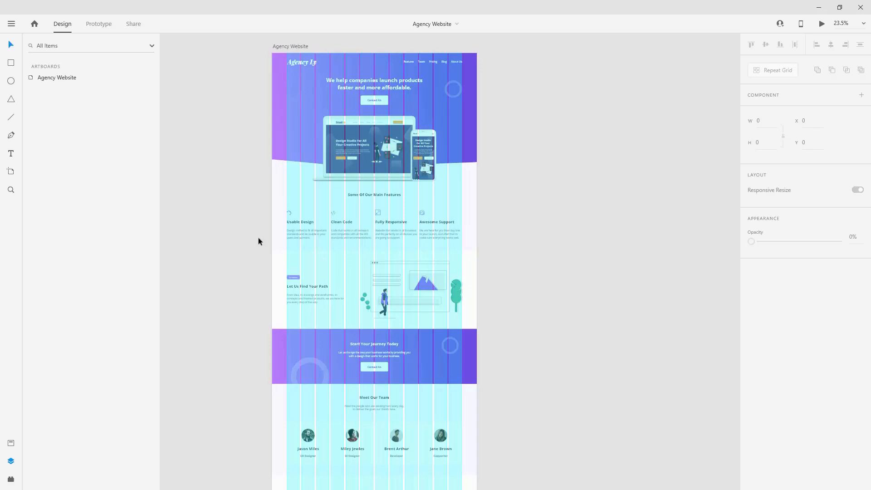
Step: Duplicate the team heading and intro paragraph, and place the copies below the team section at Y 4052, ordered under the team group
{"action": "scroll", "coordinate": [316, 274], "scroll_direction": "down", "scroll_amount": 6}
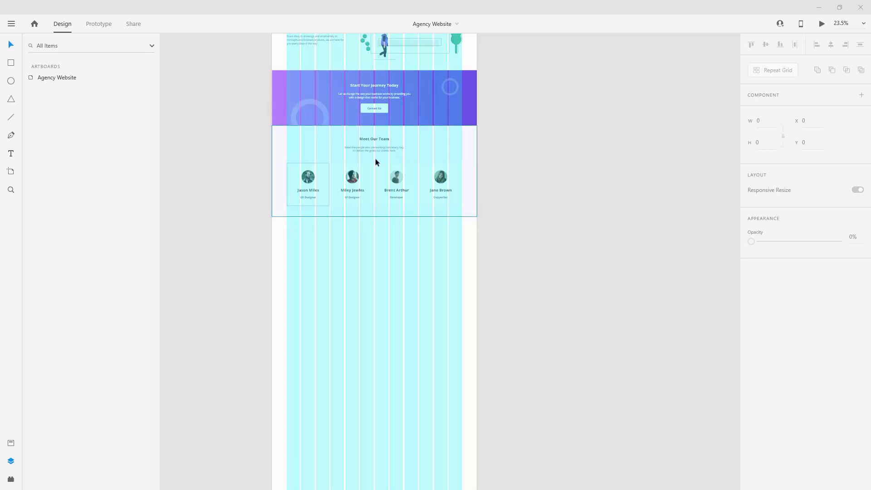
{"action": "left_click", "coordinate": [368, 140]}
{"action": "left_click", "coordinate": [37, 151]}
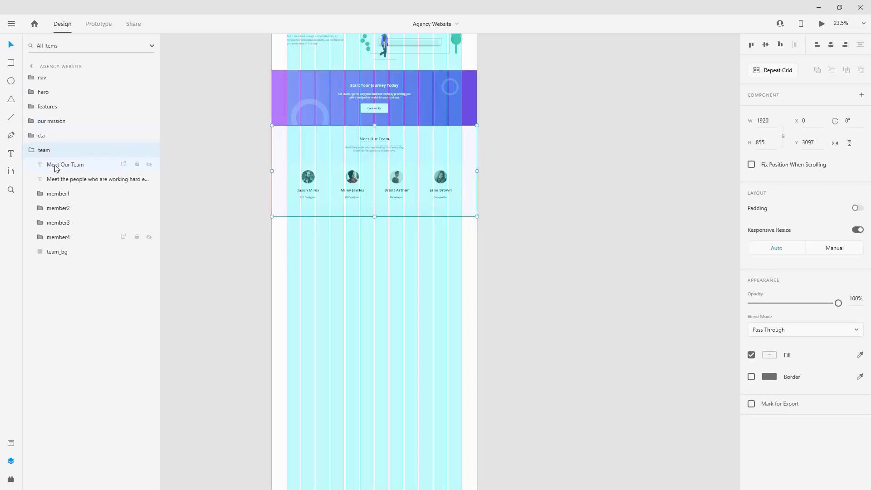
{"action": "left_click", "coordinate": [55, 165]}
{"action": "left_click", "coordinate": [62, 178], "text": "shift"}
{"action": "key", "text": "ctrl+d"}
{"action": "left_click_drag", "start_coordinate": [65, 170], "coordinate": [65, 144]}
{"action": "left_click", "coordinate": [34, 181]}
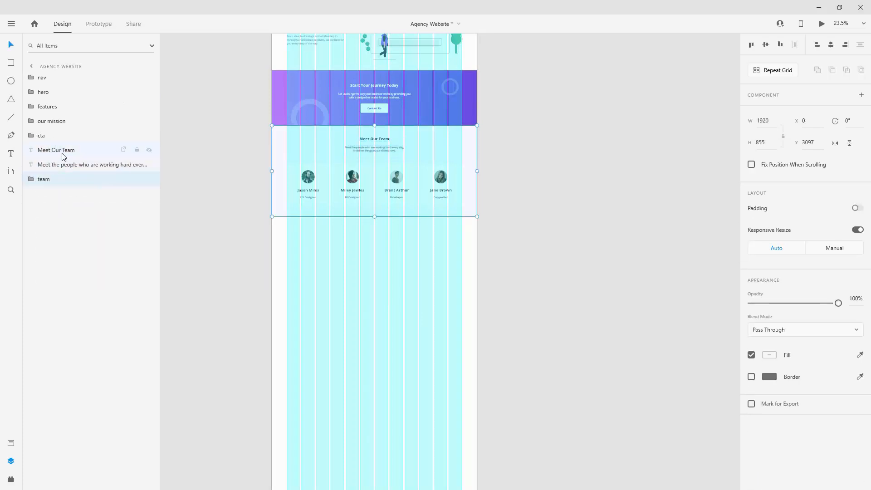
{"action": "left_click_drag", "start_coordinate": [387, 141], "coordinate": [389, 225]}
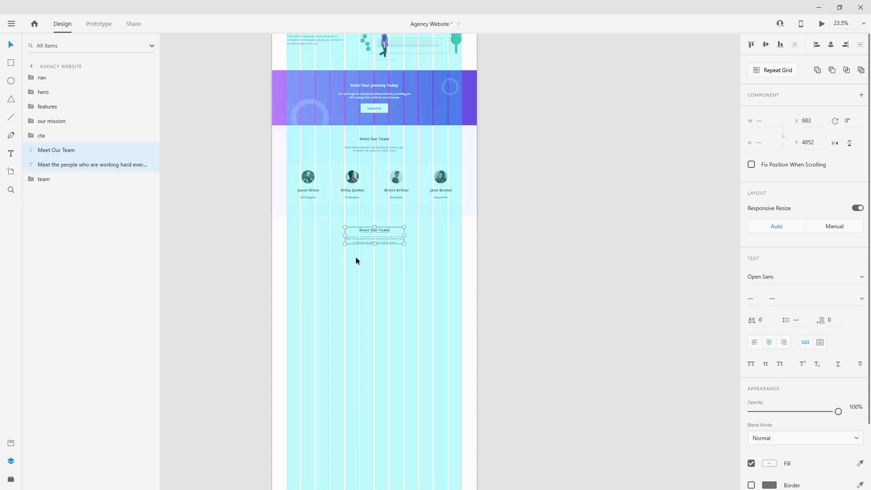
{"action": "left_click_drag", "start_coordinate": [71, 169], "coordinate": [75, 197]}
Step: Change the copied heading's text to "Our Amazing Clients"
{"action": "scroll", "coordinate": [338, 235], "scroll_direction": "up", "scroll_amount": 4}
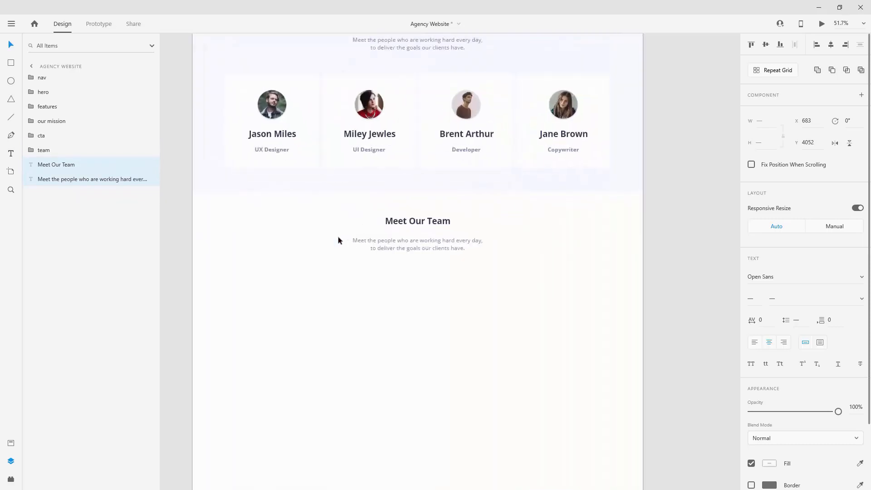
{"action": "double_click", "coordinate": [425, 220]}
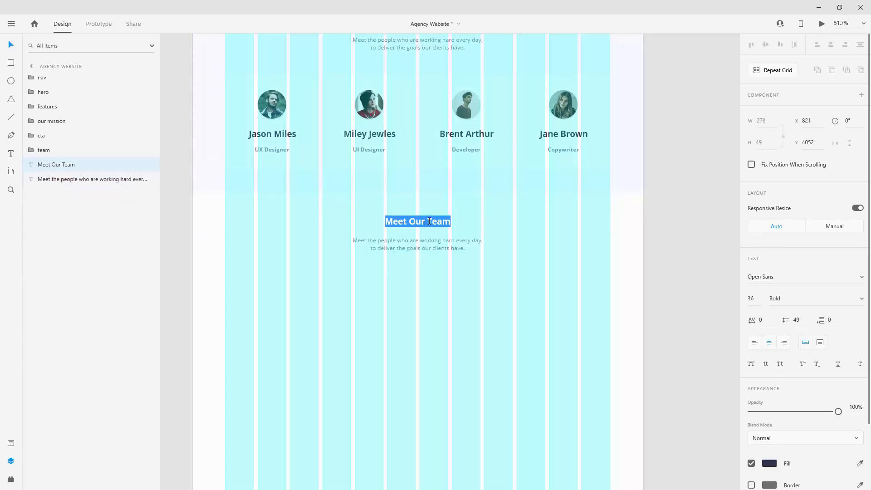
{"action": "type", "text": "Our Ama"}
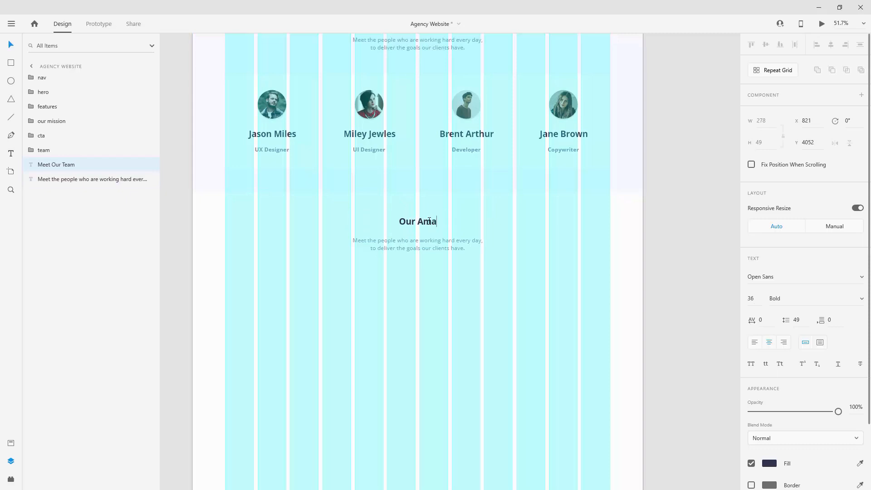
{"action": "type", "text": "zing Clients"}
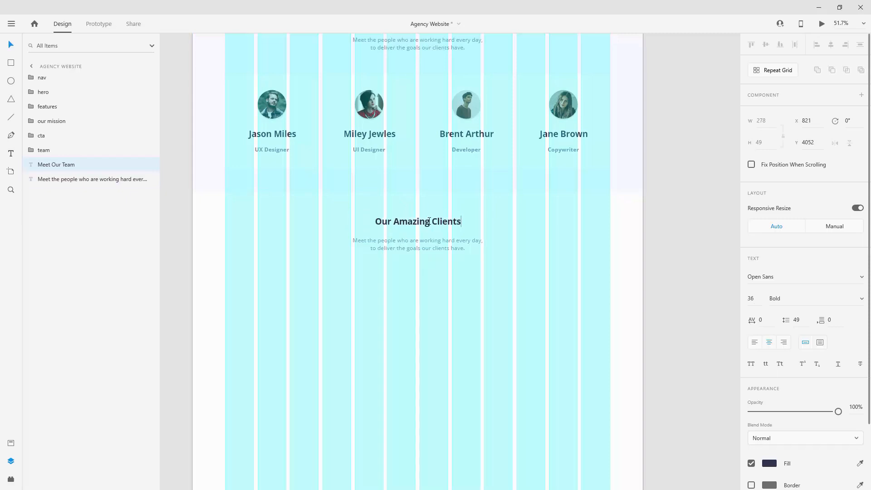
{"action": "key", "text": "Escape"}
{"action": "double_click", "coordinate": [448, 242]}
{"action": "type", "text": "We can accommodate every business size so we created a simple pricing packs for everyone."}
{"action": "key", "text": "Escape"}
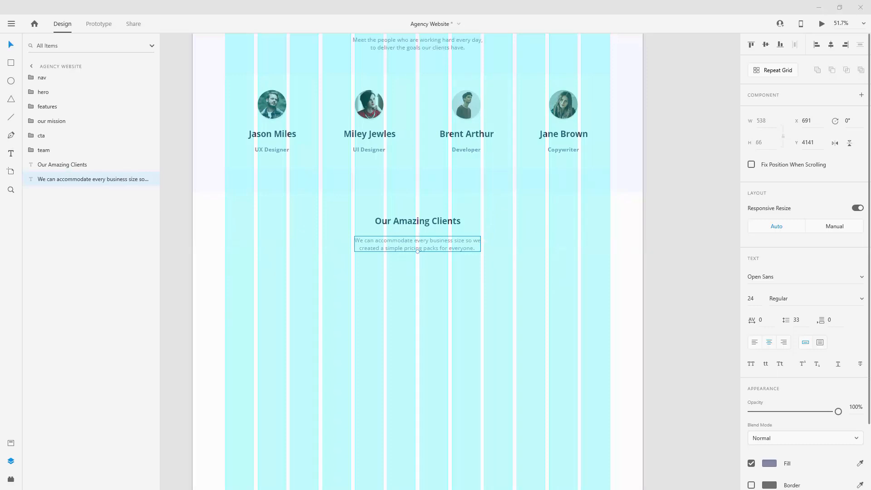
Step: Replace the paragraph under the clients heading with "These are just some of the clients we have worked with over the past few years."
{"action": "double_click", "coordinate": [445, 248]}
{"action": "type", "text": "These are just some of the clients we have worked with over the past few years."}
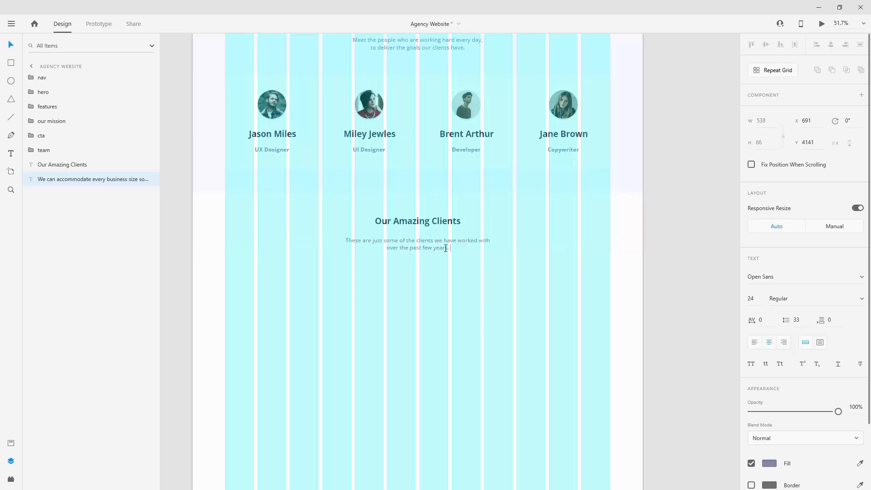
{"action": "key", "text": "Escape"}
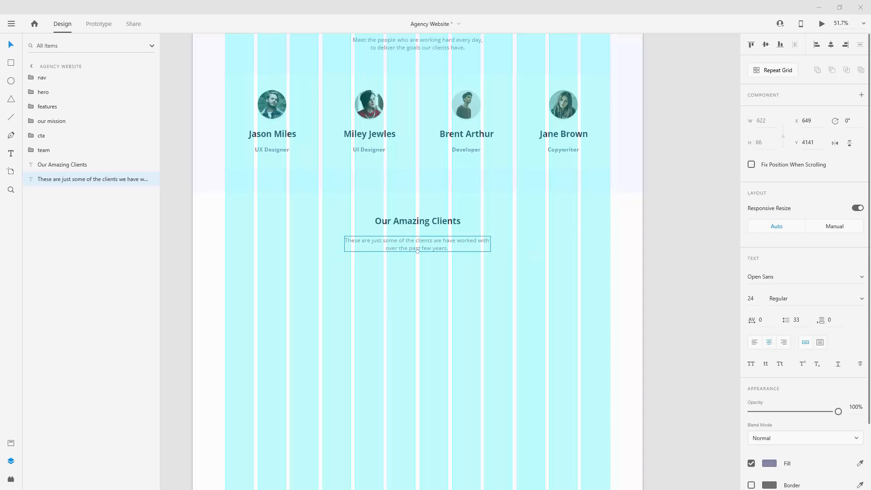
Step: Paste the clients logo group, order its layer below the clients paragraph, and place the logos under that paragraph at Y 4307
{"action": "left_click", "coordinate": [522, 279]}
{"action": "key", "text": "ctrl+v"}
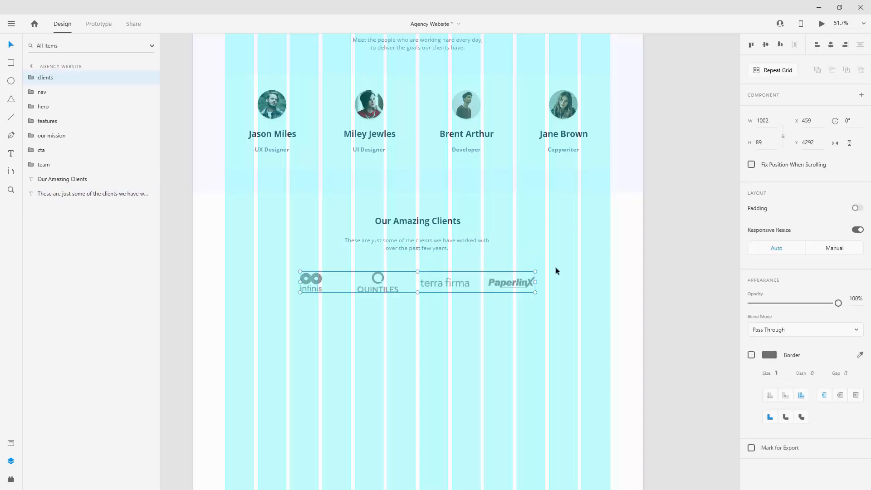
{"action": "left_click_drag", "start_coordinate": [48, 80], "coordinate": [76, 222]}
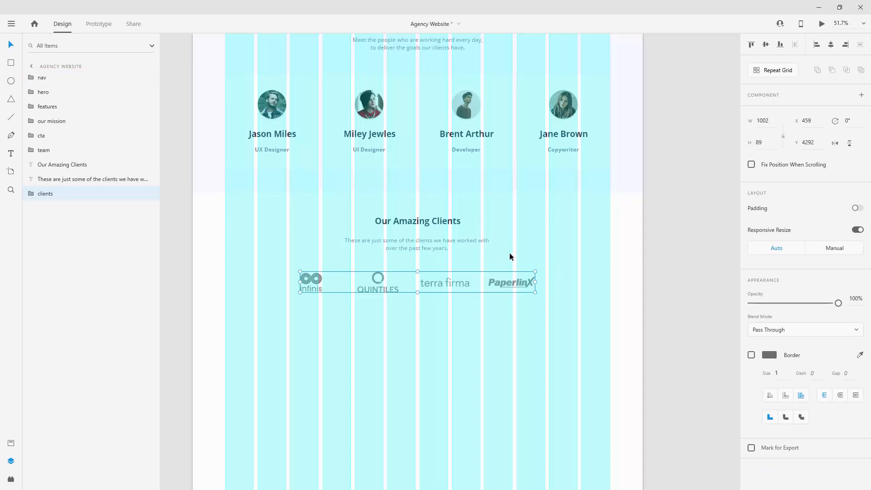
{"action": "left_click_drag", "start_coordinate": [509, 282], "coordinate": [508, 282]}
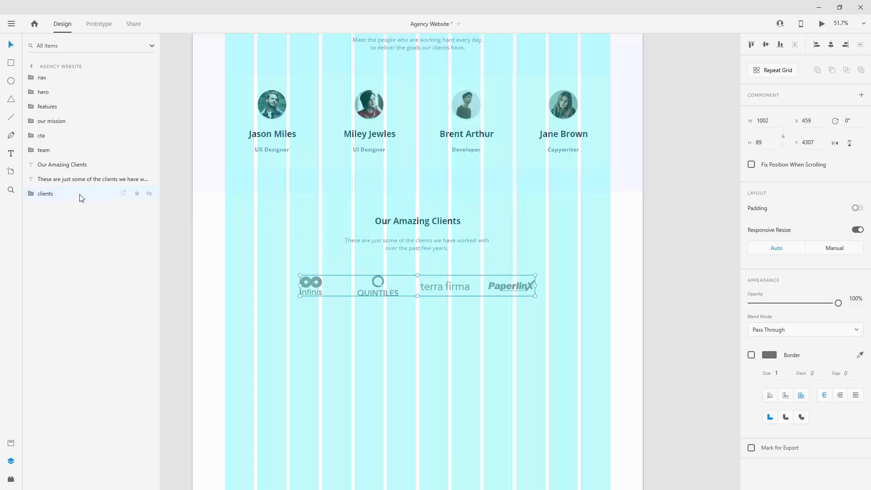
Step: Group the clients heading, paragraph and logos together, name the group "our clients" and save the document
{"action": "left_click", "coordinate": [61, 167], "text": "shift"}
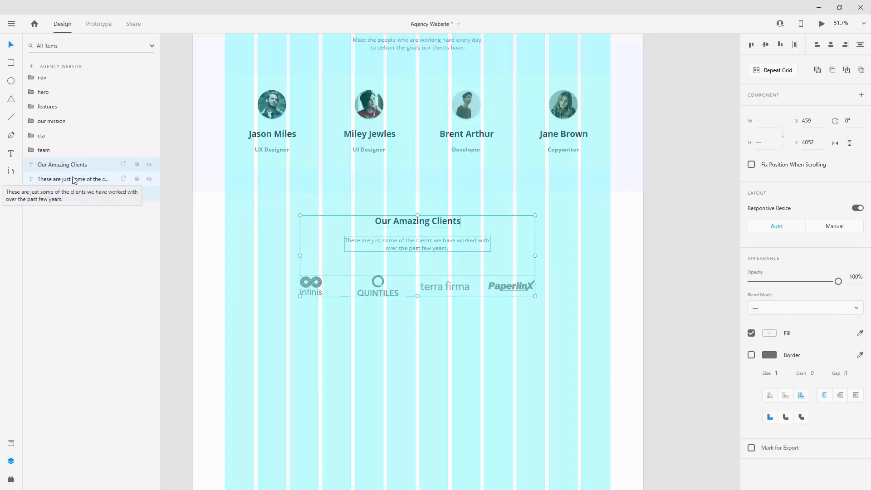
{"action": "key", "text": "ctrl+g"}
{"action": "double_click", "coordinate": [56, 164]}
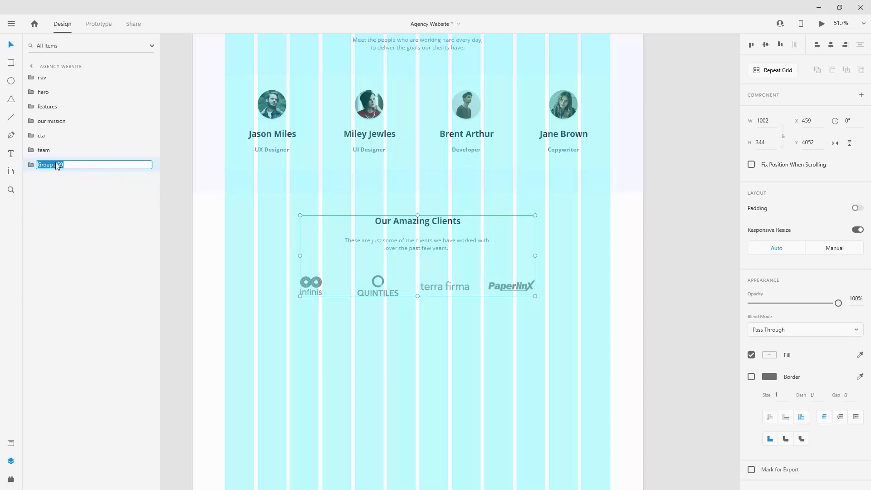
{"action": "key", "text": "alt+Tab"}
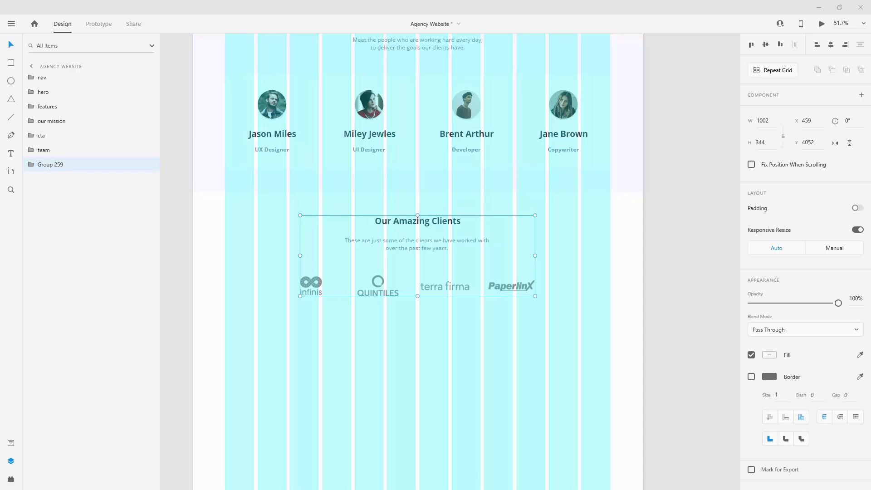
{"action": "double_click", "coordinate": [42, 165]}
{"action": "type", "text": "our clients"}
{"action": "key", "text": "Return"}
{"action": "left_click", "coordinate": [203, 255]}
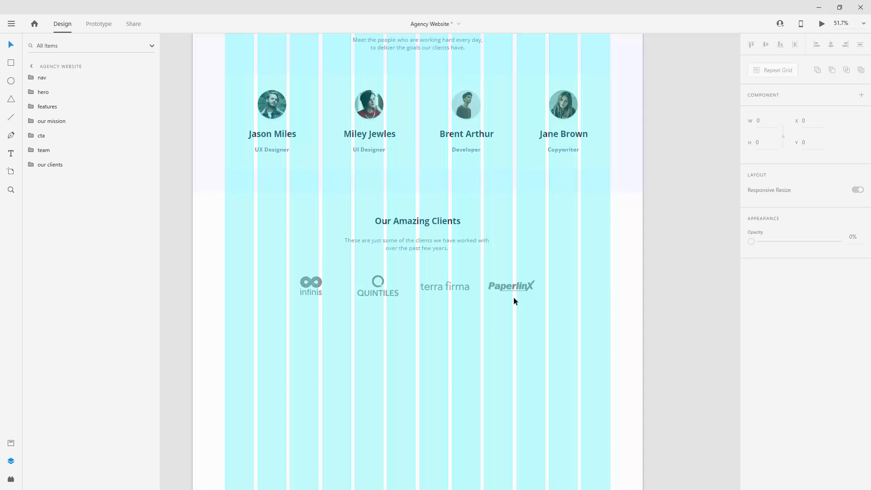
{"action": "key", "text": "ctrl+s"}
Step: Duplicate team_bg, take the copy out of the team group and place it below the client logos at Y 4496
{"action": "scroll", "coordinate": [514, 306], "scroll_direction": "down", "scroll_amount": 5}
{"action": "scroll", "coordinate": [499, 301], "scroll_direction": "down", "scroll_amount": 3}
{"action": "scroll", "coordinate": [496, 300], "scroll_direction": "down", "scroll_amount": 2}
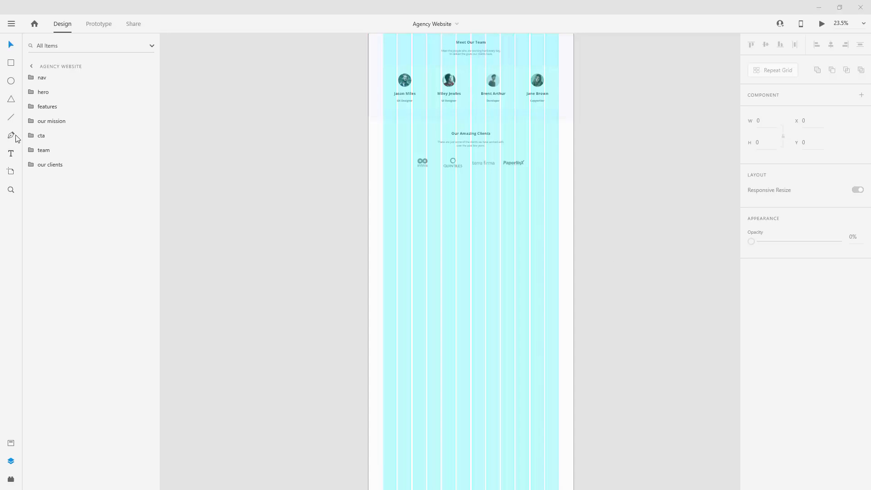
{"action": "left_click", "coordinate": [29, 151]}
{"action": "left_click", "coordinate": [64, 252]}
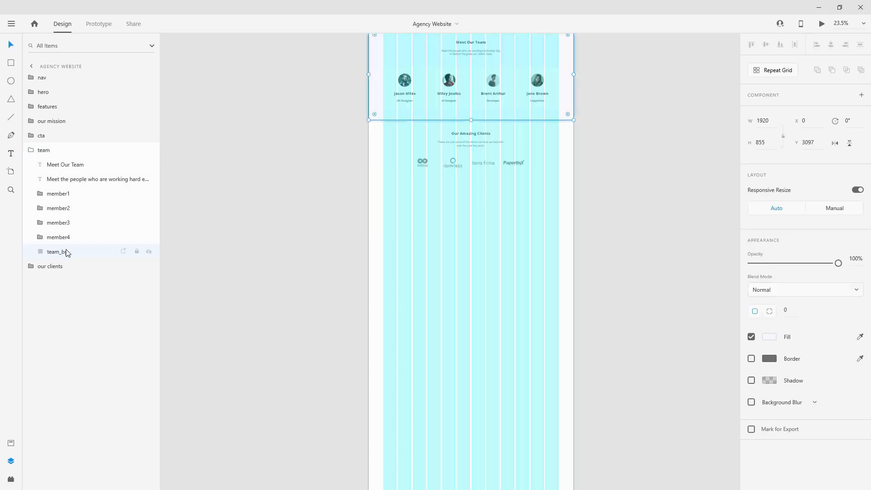
{"action": "key", "text": "ctrl+d"}
{"action": "left_click_drag", "start_coordinate": [64, 252], "coordinate": [59, 147]}
{"action": "left_click", "coordinate": [29, 166]}
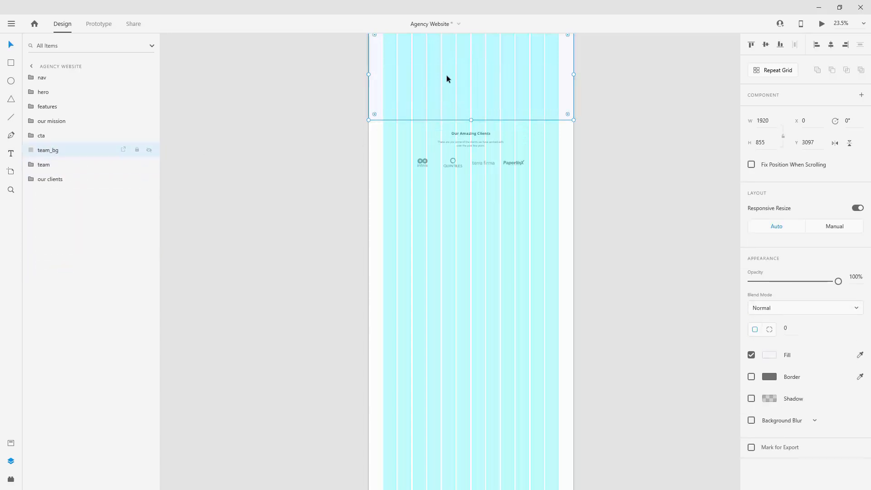
{"action": "left_click_drag", "start_coordinate": [373, 60], "coordinate": [379, 210]}
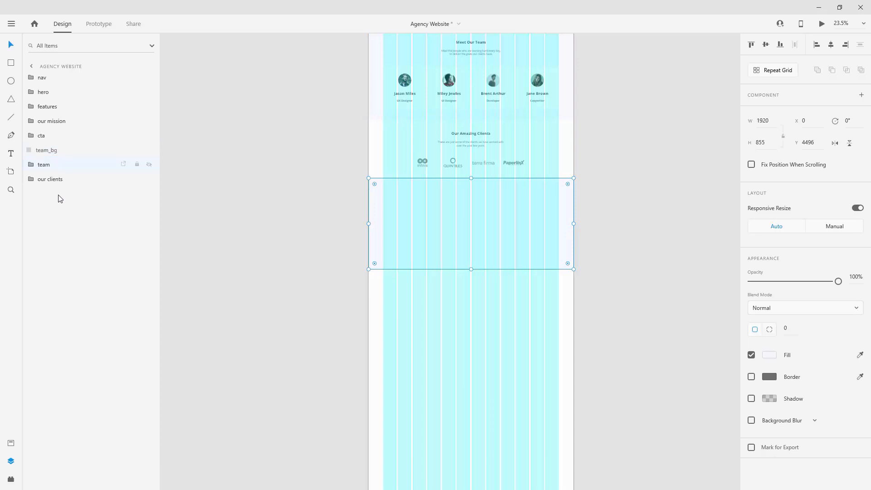
Step: Order the copied background below the our clients group in the layer list and rename it "pricing_bg"
{"action": "double_click", "coordinate": [64, 179]}
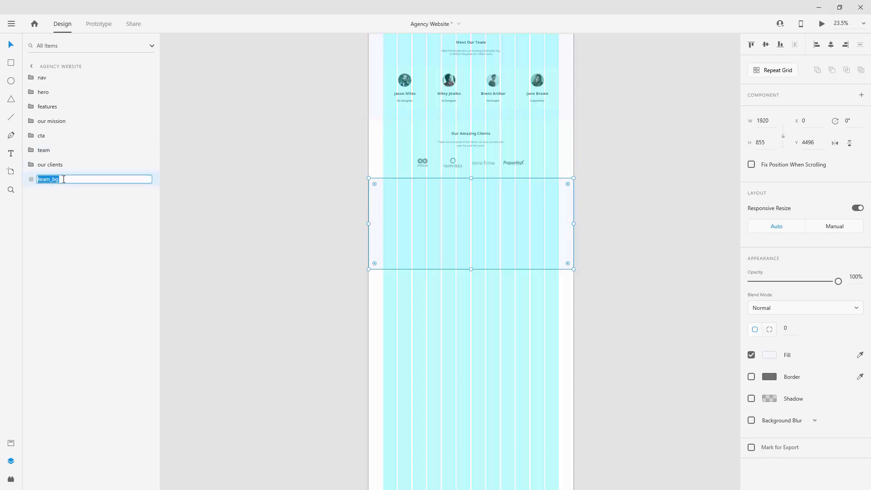
{"action": "type", "text": "pricing_bg"}
{"action": "key", "text": "Return"}
Step: Set the height of pricing_bg to 1517
{"action": "left_click", "coordinate": [769, 142]}
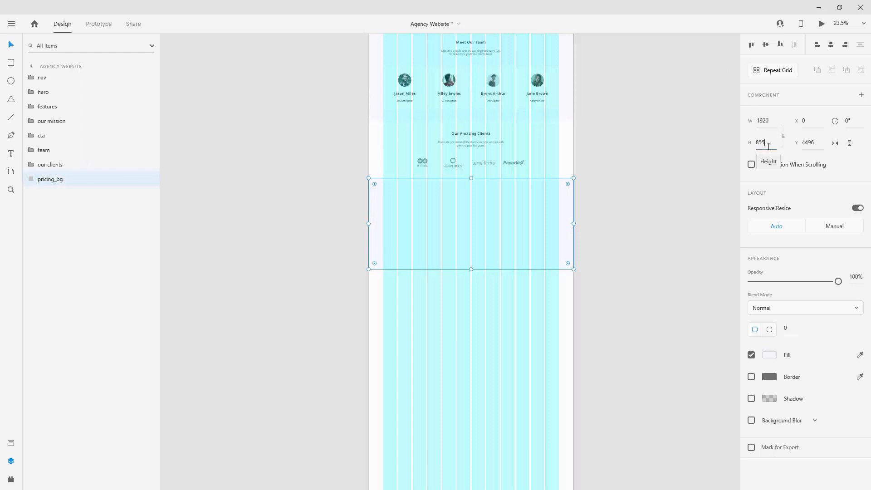
{"action": "type", "text": "1517"}
{"action": "key", "text": "Return"}
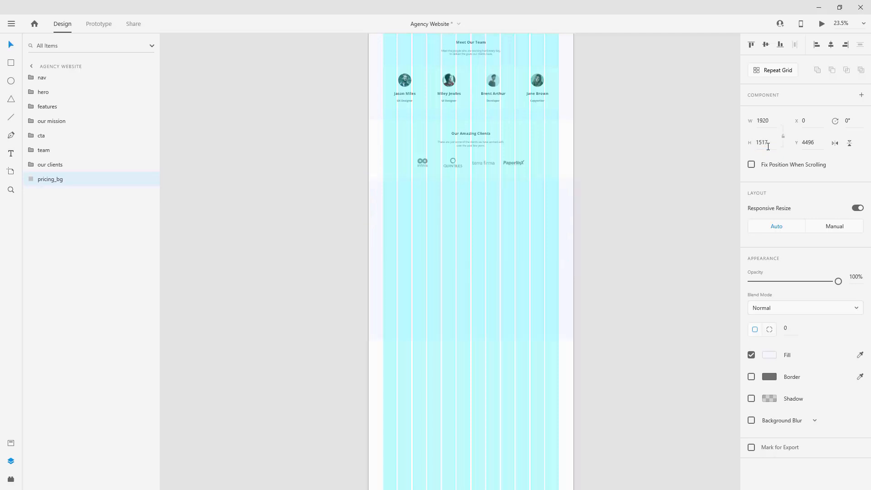
{"action": "left_click_drag", "start_coordinate": [486, 238], "coordinate": [486, 238]}
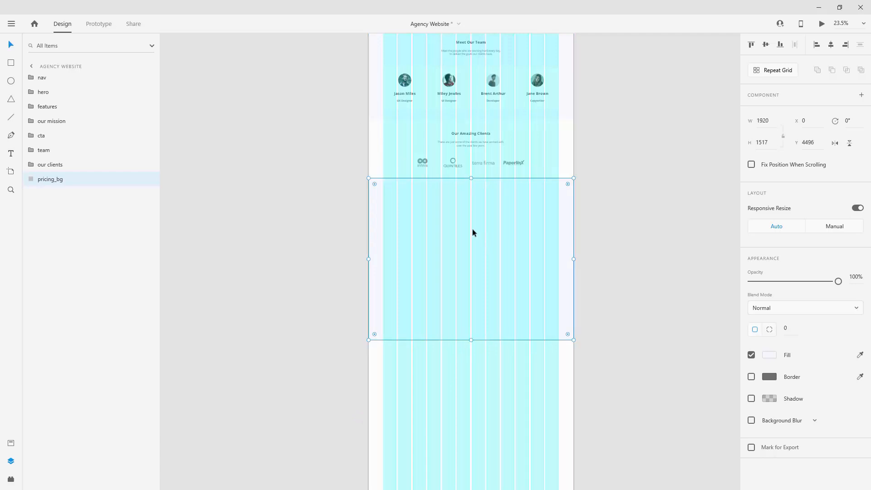
Step: Duplicate the Our Mission label and move the copy out of the our mission group, leaving that group collapsed
{"action": "scroll", "coordinate": [406, 175], "scroll_direction": "up", "scroll_amount": 3}
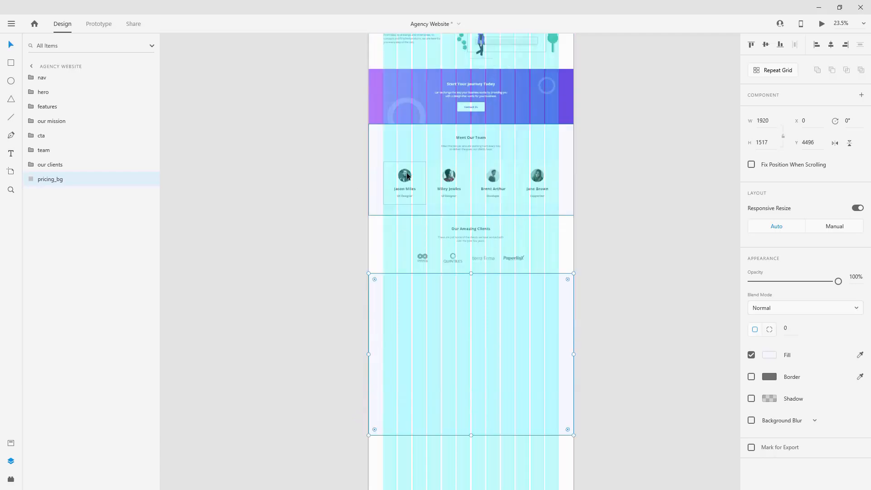
{"action": "scroll", "coordinate": [407, 176], "scroll_direction": "up", "scroll_amount": 3}
{"action": "left_click", "coordinate": [390, 112]}
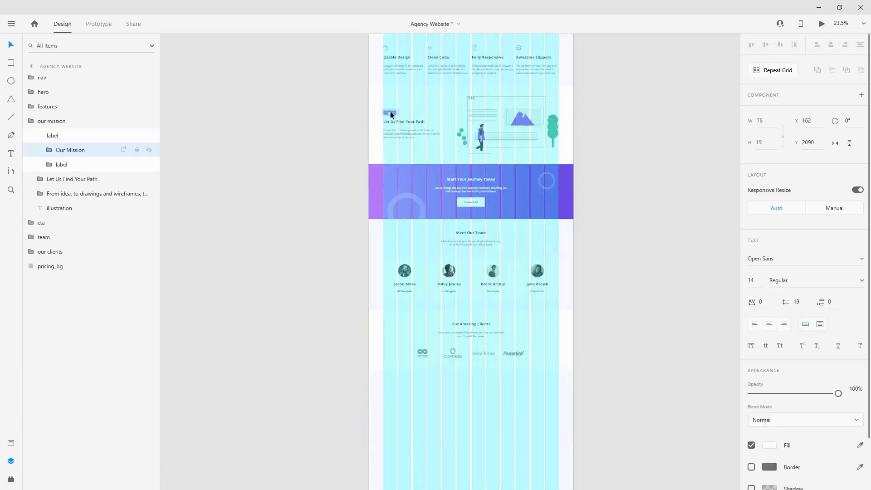
{"action": "left_click", "coordinate": [45, 136]}
{"action": "left_click_drag", "start_coordinate": [59, 140], "coordinate": [37, 130]}
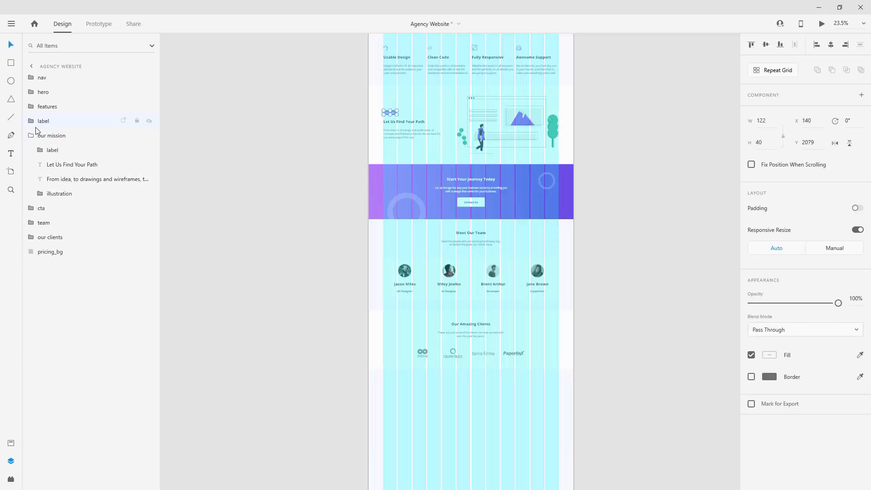
{"action": "left_click", "coordinate": [31, 135]}
{"action": "left_click", "coordinate": [58, 123]}
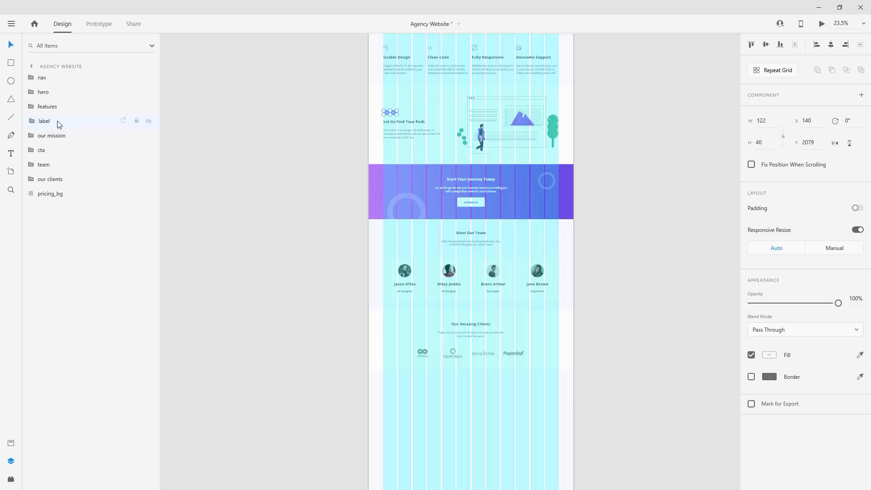
Step: Center the label copy horizontally near the top of the pricing background at Y 4596 and order its layer directly above pricing_bg
{"action": "left_click_drag", "start_coordinate": [393, 113], "coordinate": [469, 394]}
{"action": "left_click", "coordinate": [831, 44]}
{"action": "scroll", "coordinate": [444, 324], "scroll_direction": "down", "scroll_amount": 3}
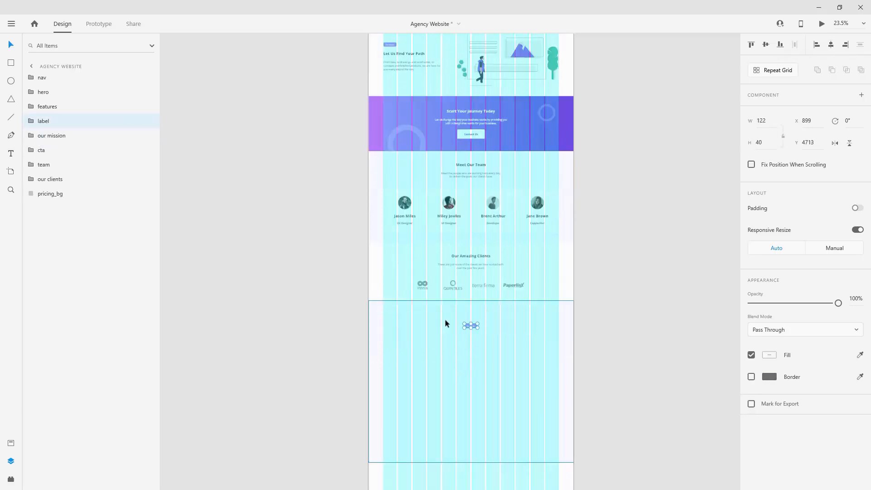
{"action": "scroll", "coordinate": [445, 321], "scroll_direction": "down", "scroll_amount": 3}
{"action": "left_click_drag", "start_coordinate": [475, 243], "coordinate": [470, 205]}
{"action": "scroll", "coordinate": [474, 245], "scroll_direction": "up", "scroll_amount": 5}
{"action": "scroll", "coordinate": [306, 233], "scroll_direction": "down", "scroll_amount": 3}
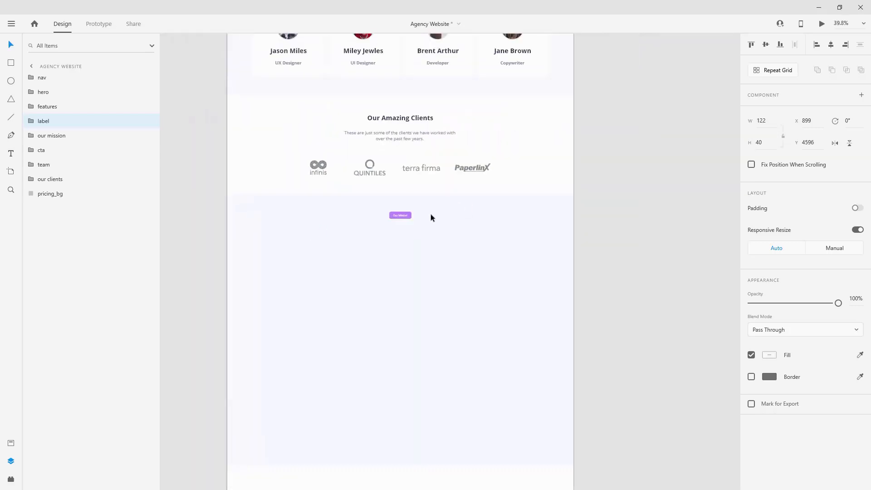
{"action": "left_click_drag", "start_coordinate": [54, 121], "coordinate": [54, 190]}
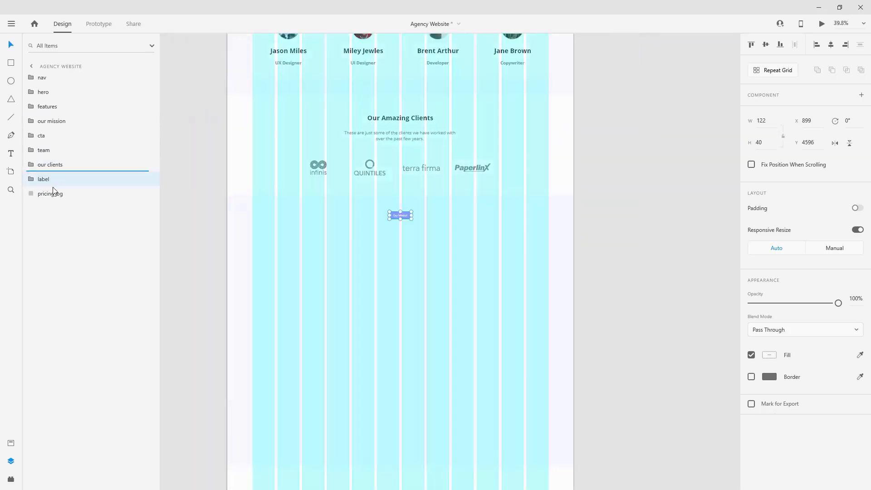
Step: Duplicate the "Our Amazing Clients" heading and its paragraph, take the copies out of the our clients group and select both
{"action": "double_click", "coordinate": [413, 118]}
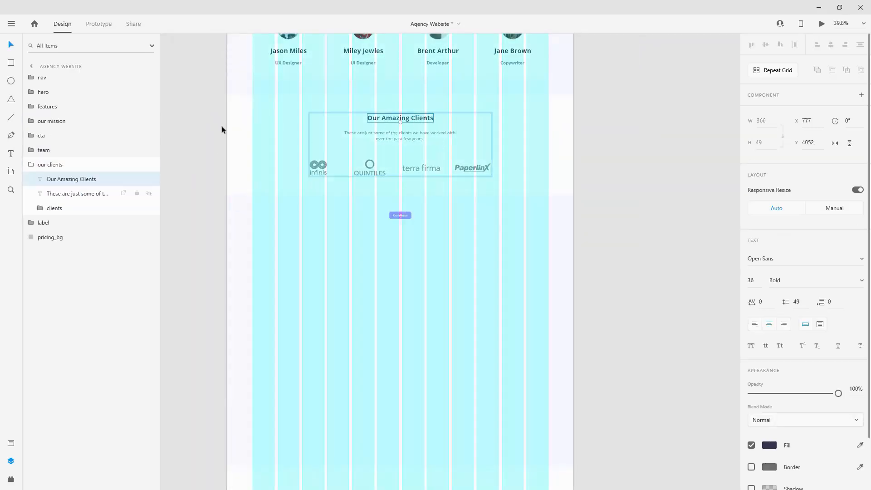
{"action": "left_click", "coordinate": [53, 194], "text": "shift"}
{"action": "key", "text": "ctrl+d"}
{"action": "left_click_drag", "start_coordinate": [64, 182], "coordinate": [63, 159]}
{"action": "left_click", "coordinate": [31, 194]}
{"action": "left_click", "coordinate": [67, 164]}
{"action": "left_click", "coordinate": [68, 179], "text": "shift"}
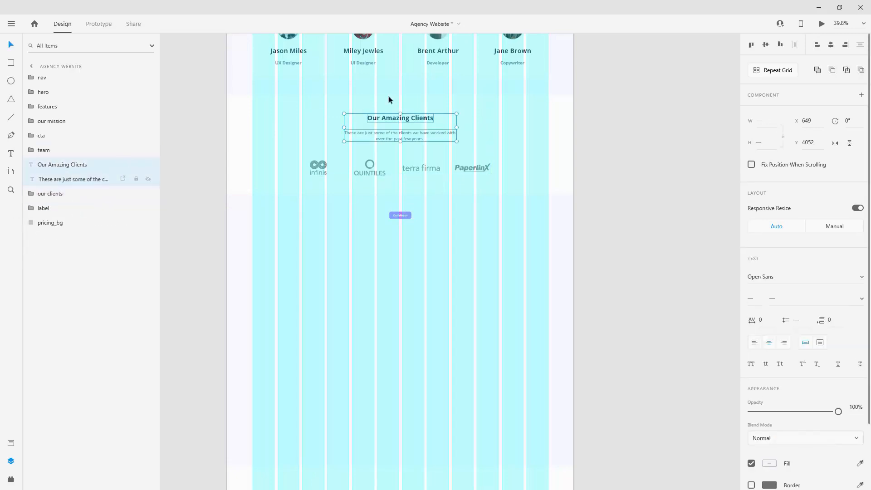
Step: Place the heading and paragraph copies below the label on the pricing background at Y 4676 and order their layers directly above pricing_bg
{"action": "left_click_drag", "start_coordinate": [411, 120], "coordinate": [412, 235]}
{"action": "left_click_drag", "start_coordinate": [63, 164], "coordinate": [57, 218]}
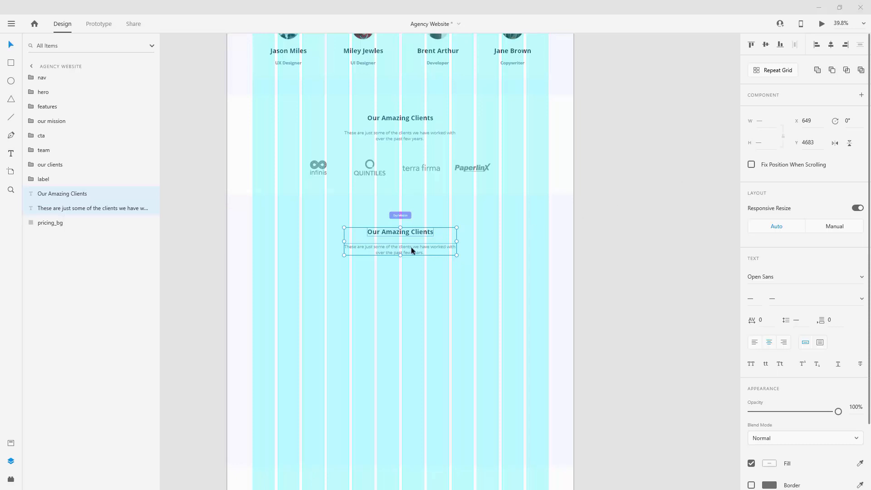
{"action": "left_click_drag", "start_coordinate": [414, 233], "coordinate": [419, 230]}
Step: Replace the copied heading's text with "Choose Your Plan"
{"action": "scroll", "coordinate": [404, 240], "scroll_direction": "up", "scroll_amount": 2}
{"action": "scroll", "coordinate": [399, 242], "scroll_direction": "up", "scroll_amount": 2}
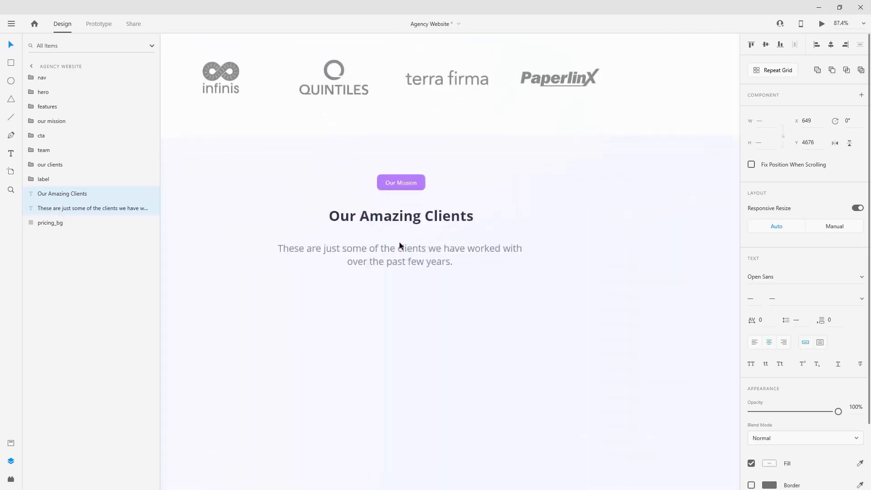
{"action": "double_click", "coordinate": [450, 216]}
{"action": "type", "text": "Cho"}
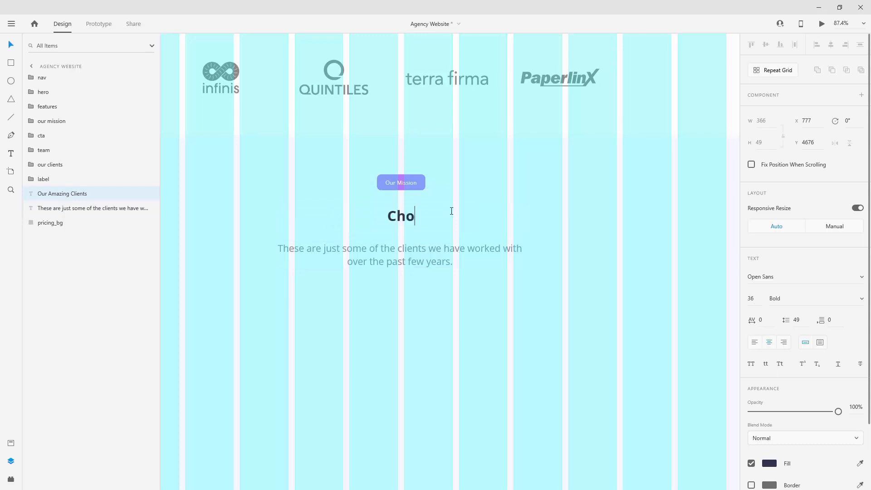
{"action": "type", "text": "ose Your Plan"}
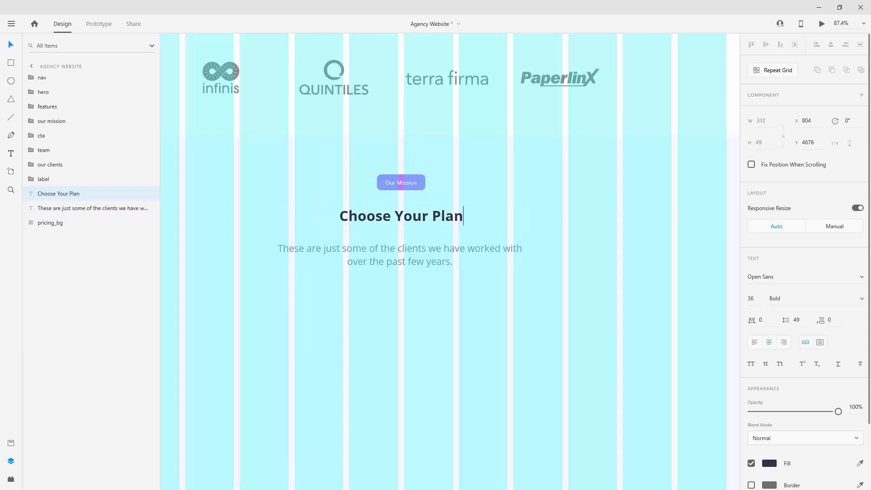
Step: Replace the copied paragraph with "We can accommodate every business size so we created a simple pricing packs for everyone."
{"action": "double_click", "coordinate": [459, 249]}
{"action": "key", "text": "ctrl+a"}
{"action": "type", "text": "We can accommodate every business size so we created a simple pricing packs for everyone."}
{"action": "left_click", "coordinate": [51, 192]}
Step: Draw a 536 by 837 rectangle below the pricing paragraph, starting at the first grid column at X 140, Y 5103
{"action": "scroll", "coordinate": [510, 196], "scroll_direction": "down", "scroll_amount": 5}
{"action": "scroll", "coordinate": [510, 199], "scroll_direction": "down", "scroll_amount": 1}
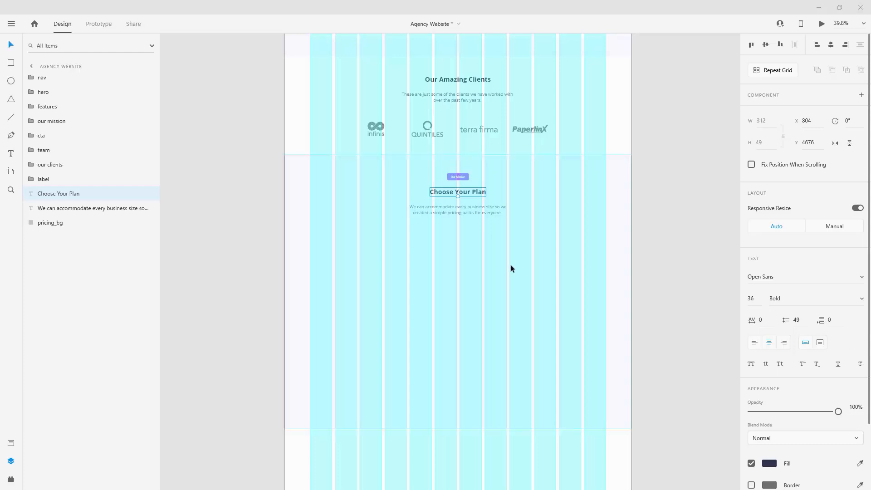
{"action": "left_click", "coordinate": [11, 63]}
{"action": "scroll", "coordinate": [461, 212], "scroll_direction": "down", "scroll_amount": 5}
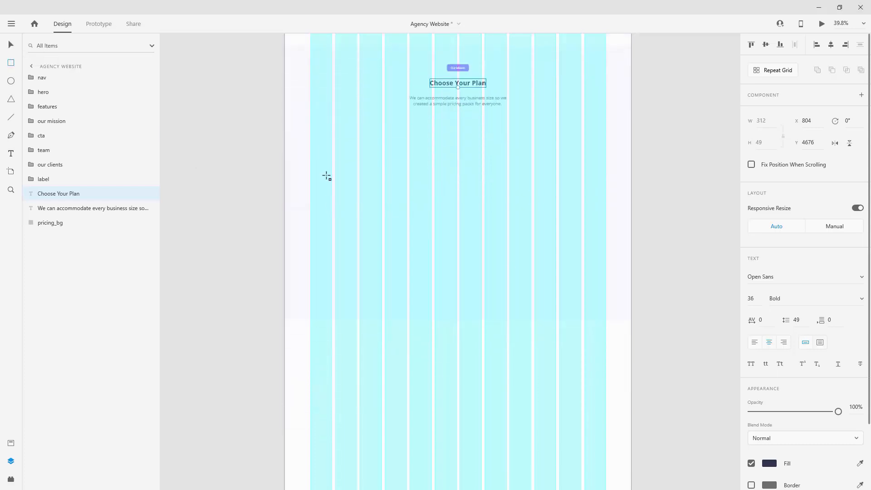
{"action": "left_click_drag", "start_coordinate": [309, 156], "coordinate": [310, 159]}
{"action": "left_click_drag", "start_coordinate": [315, 225], "coordinate": [406, 306]}
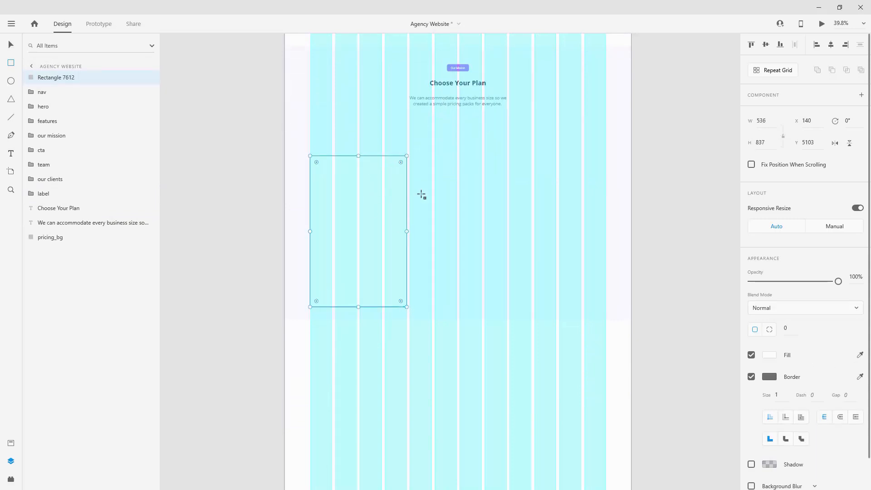
Step: Rename the new rectangle as price_bg and order its layer directly above pricing_bg
{"action": "double_click", "coordinate": [54, 80]}
{"action": "type", "text": "p"}
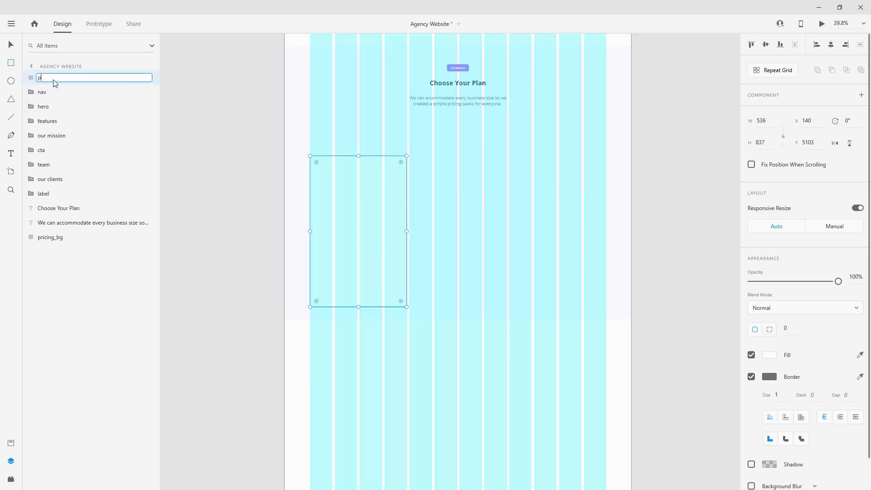
{"action": "type", "text": "rice_bg"}
{"action": "key", "text": "Return"}
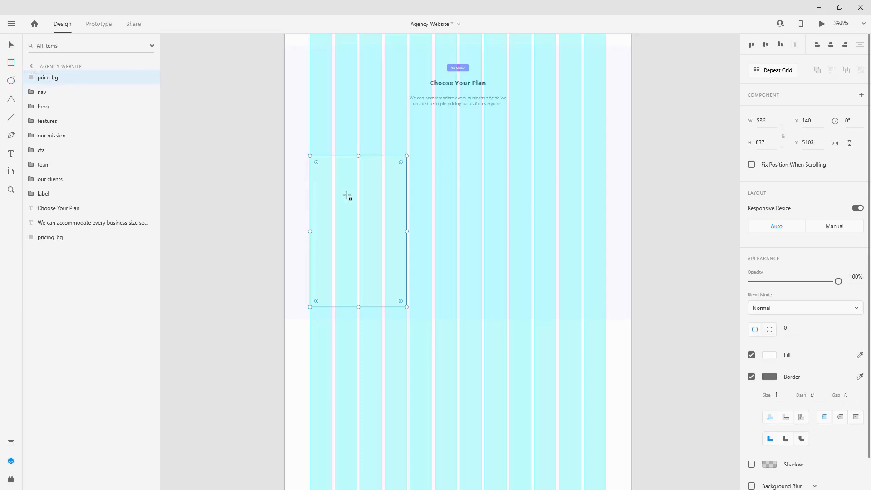
{"action": "left_click_drag", "start_coordinate": [45, 93], "coordinate": [71, 236]}
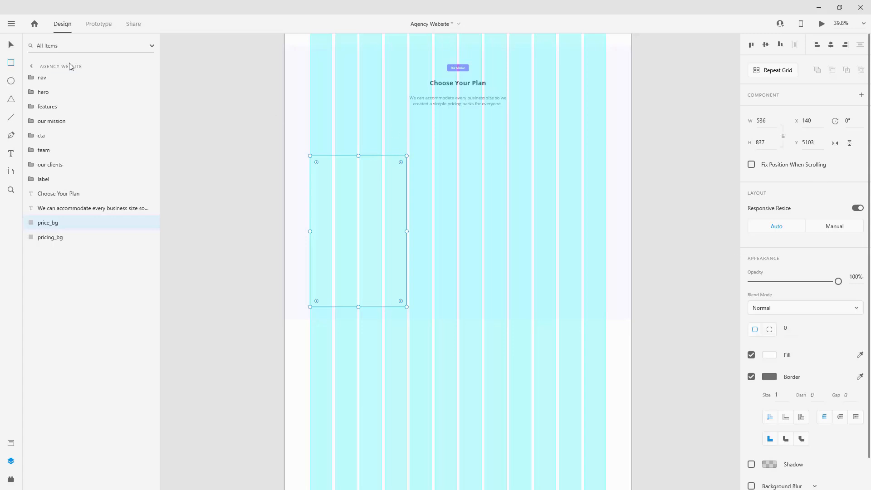
Step: Duplicate the pricing section's label and order the copy's layer directly above price_bg
{"action": "left_click", "coordinate": [10, 44]}
{"action": "left_click", "coordinate": [454, 69]}
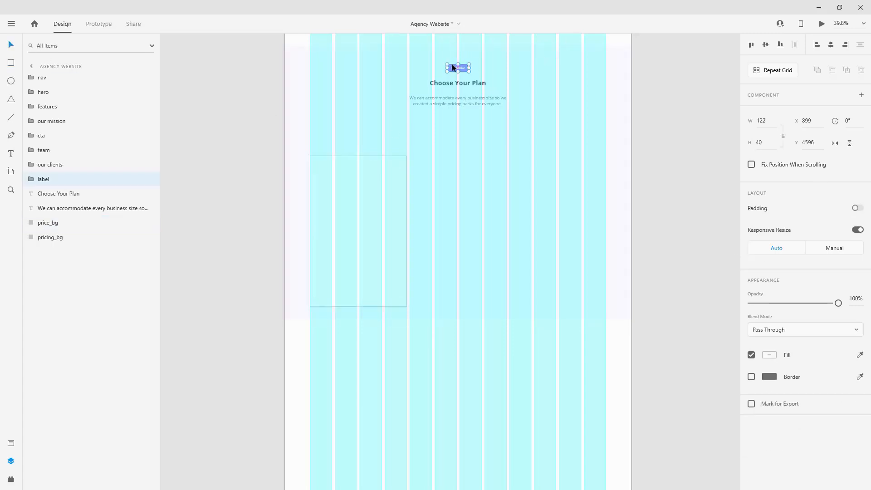
{"action": "key", "text": "ctrl+d"}
{"action": "left_click_drag", "start_coordinate": [53, 183], "coordinate": [121, 225]}
Step: Move the label copy down onto the pricing card, centered near its top edge at X 347, Y 5143
{"action": "key", "text": "shift+Down"}
{"action": "key", "text": "shift+Down"}
{"action": "key", "text": "shift+Down"}
{"action": "key", "text": "shift+Down"}
{"action": "key", "text": "shift+Down"}
{"action": "key", "text": "shift+Down"}
{"action": "key", "text": "shift+Down"}
{"action": "key", "text": "shift+Down"}
{"action": "key", "text": "shift+Down"}
{"action": "key", "text": "shift+Down"}
{"action": "key", "text": "shift+Down"}
{"action": "key", "text": "shift+Down"}
{"action": "key", "text": "shift+Down"}
{"action": "key", "text": "shift+Down"}
{"action": "key", "text": "shift+Down"}
{"action": "key", "text": "shift+Down"}
{"action": "key", "text": "shift+Down"}
{"action": "key", "text": "shift+Down"}
{"action": "key", "text": "shift+Down"}
{"action": "key", "text": "shift+Down"}
{"action": "key", "text": "shift+Down"}
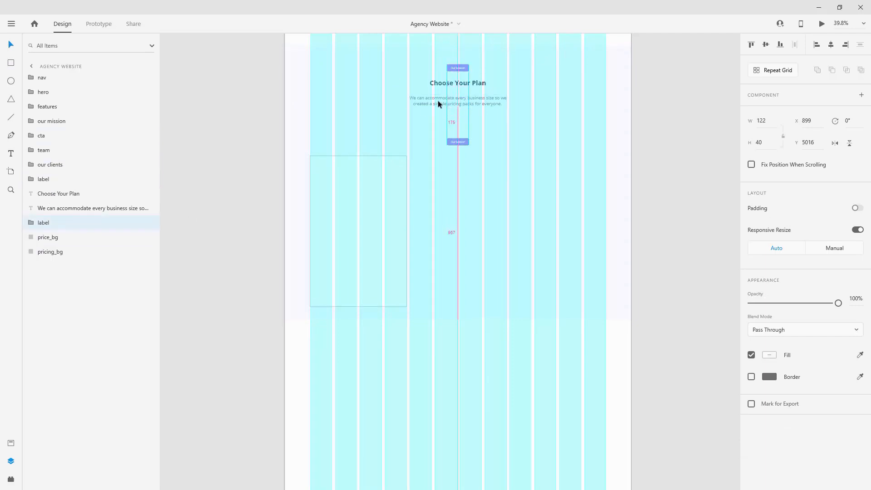
{"action": "left_click_drag", "start_coordinate": [464, 171], "coordinate": [363, 172]}
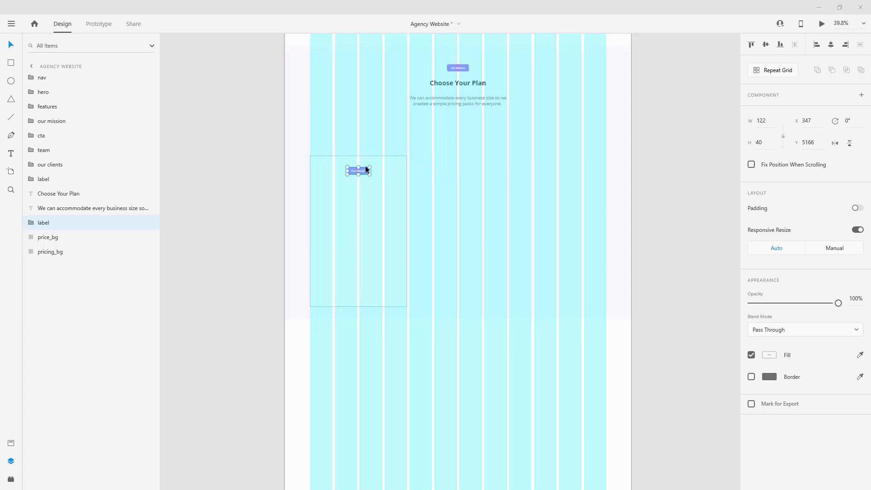
{"action": "left_click_drag", "start_coordinate": [365, 167], "coordinate": [364, 157]}
{"action": "key", "text": "shift+Down"}
{"action": "key", "text": "shift+Down"}
{"action": "key", "text": "shift+Down"}
Step: Set price_bg's corner radius to 10 and remove its border
{"action": "left_click", "coordinate": [387, 177]}
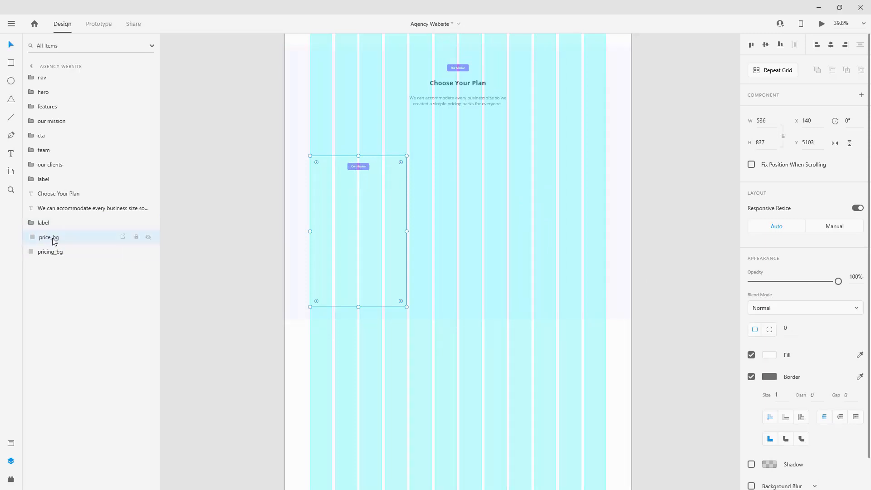
{"action": "left_click", "coordinate": [791, 328]}
{"action": "type", "text": "10"}
{"action": "key", "text": "Return"}
{"action": "left_click", "coordinate": [752, 377]}
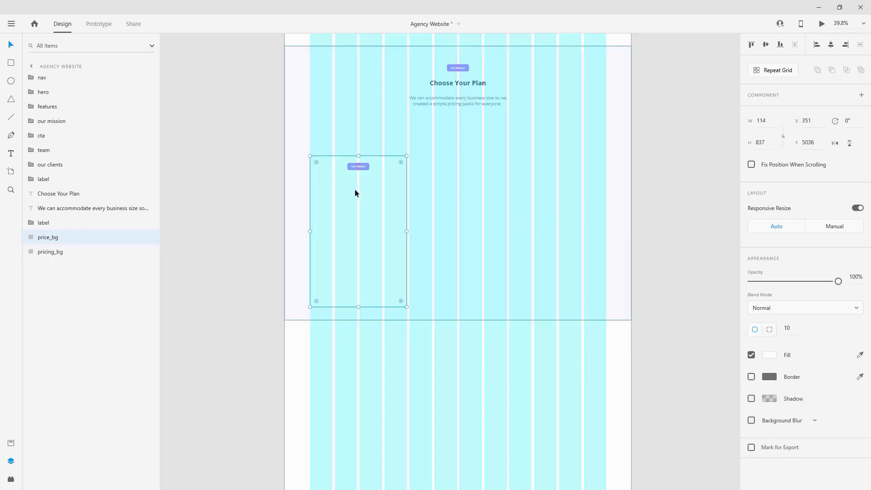
Step: Paste the white $999 price text and center it on the card below the label at Y 5223
{"action": "key", "text": "ctrl+v"}
{"action": "left_click_drag", "start_coordinate": [363, 150], "coordinate": [364, 184]}
{"action": "key", "text": "shift+Up"}
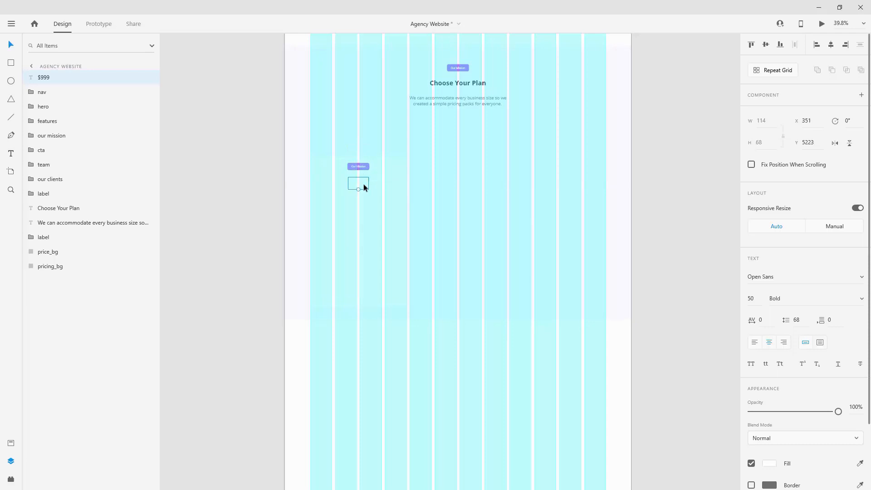
{"action": "scroll", "coordinate": [363, 184], "scroll_direction": "up", "scroll_amount": 6}
{"action": "left_click_drag", "start_coordinate": [364, 177], "coordinate": [366, 149]}
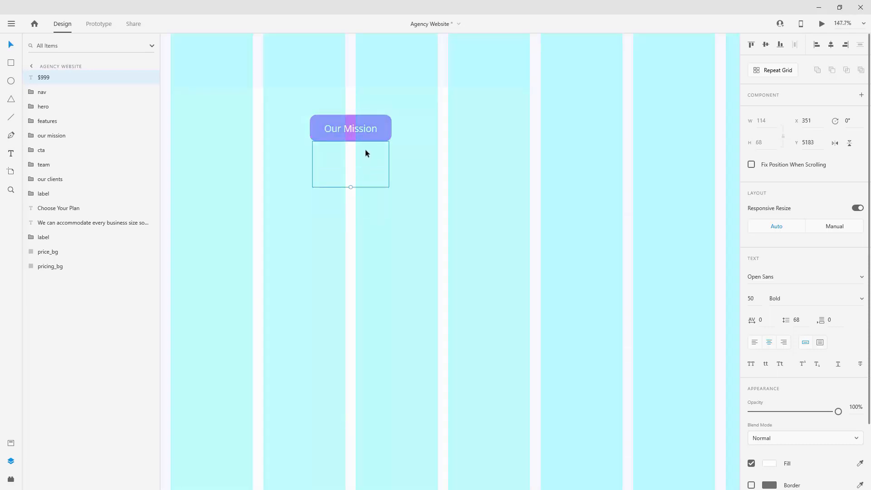
{"action": "key", "text": "ctrl+z"}
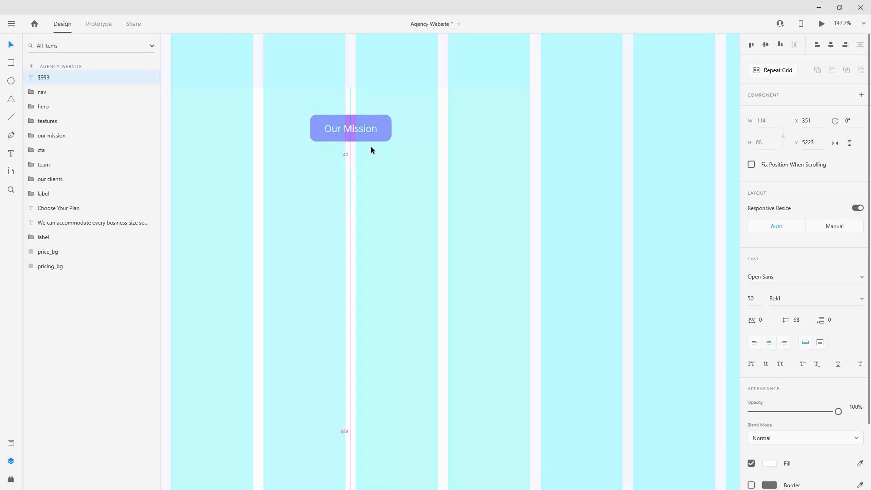
Step: Paste the "Ideal for freelancers" text and center it below the $999 price at Y 5318
{"action": "scroll", "coordinate": [449, 147], "scroll_direction": "down", "scroll_amount": 4}
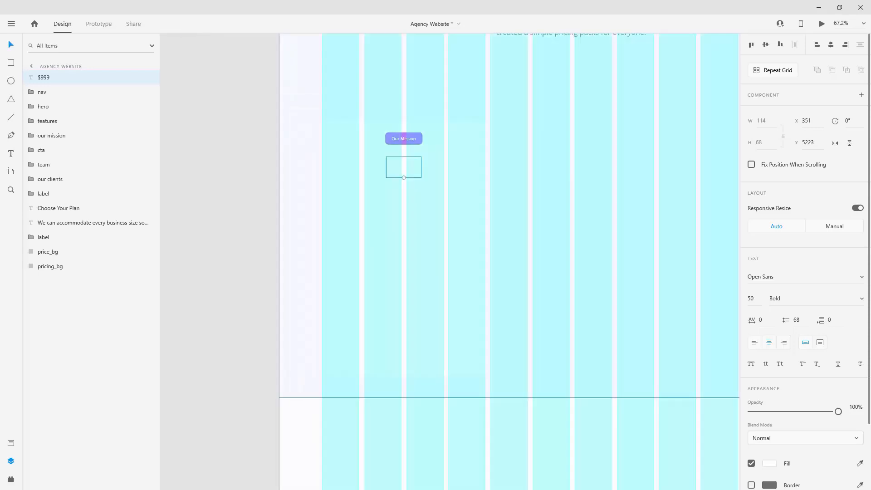
{"action": "left_click", "coordinate": [434, 183]}
{"action": "key", "text": "ctrl+v"}
{"action": "left_click_drag", "start_coordinate": [424, 137], "coordinate": [426, 190]}
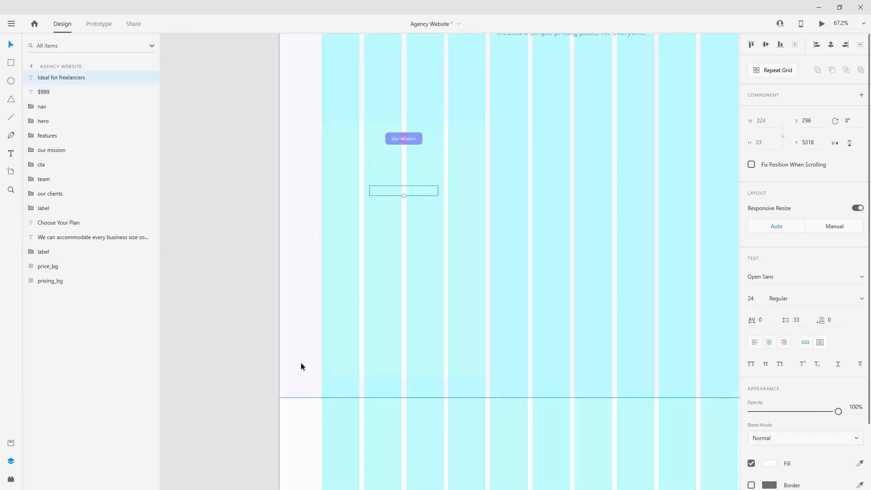
Step: Fill price_bg with grey #858585 and move the "Ideal for freelancers" text down to Y 5331
{"action": "left_click", "coordinate": [302, 418]}
{"action": "left_click", "coordinate": [303, 385]}
{"action": "left_click", "coordinate": [393, 189]}
{"action": "left_click", "coordinate": [393, 235]}
{"action": "left_click", "coordinate": [768, 356]}
{"action": "left_click_drag", "start_coordinate": [664, 333], "coordinate": [621, 338]}
{"action": "mouse_move", "coordinate": [417, 195]}
{"action": "left_mouse_down"}
{"action": "mouse_move", "coordinate": [423, 186]}
{"action": "mouse_move", "coordinate": [424, 194]}
{"action": "left_mouse_up"}
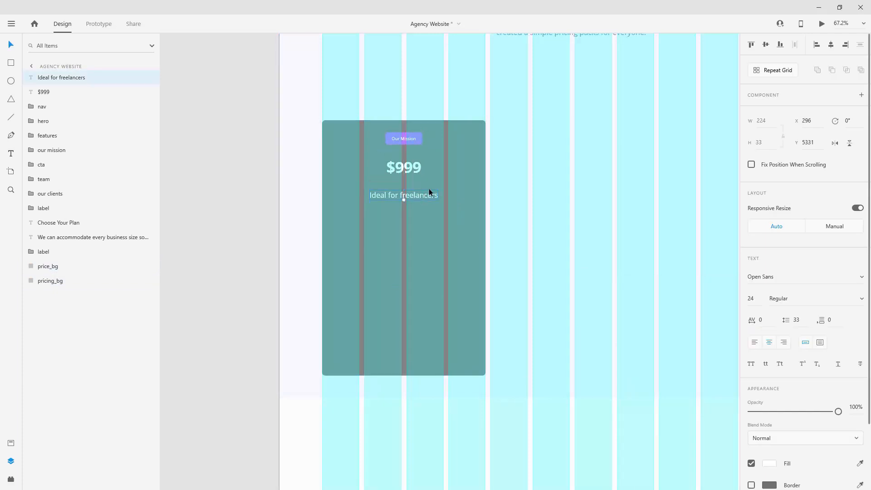
Step: Change price_bg's fill back to white and keep the rectangle selected
{"action": "left_click", "coordinate": [72, 268]}
{"action": "left_click", "coordinate": [770, 354]}
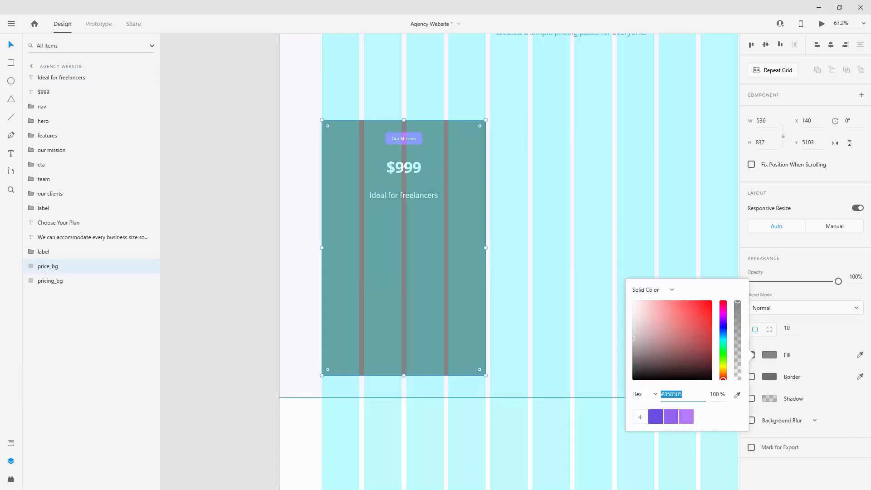
{"action": "left_click_drag", "start_coordinate": [694, 340], "coordinate": [560, 275]}
{"action": "left_click", "coordinate": [411, 258]}
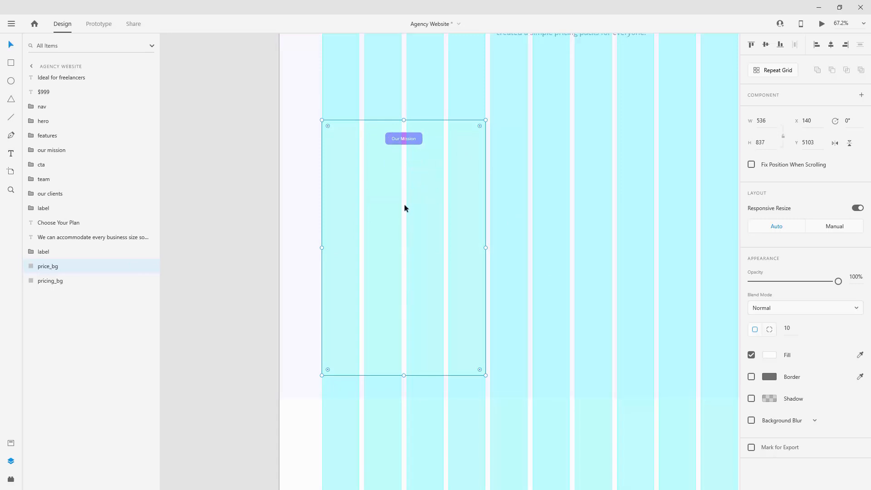
Step: Duplicate price_bg and rename the copy as top_bg
{"action": "key", "text": "ctrl+d"}
{"action": "double_click", "coordinate": [48, 267]}
{"action": "type", "text": "top_bg"}
{"action": "key", "text": "Return"}
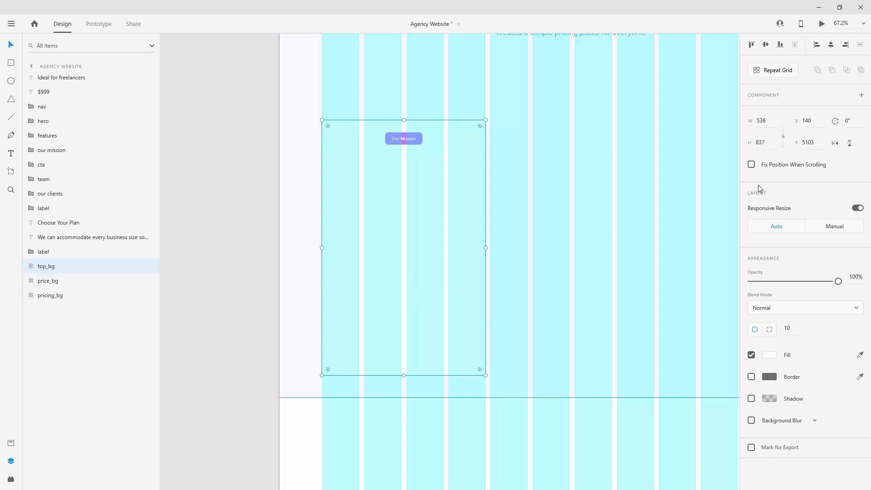
Step: Set top_bg's height to 301 and its two bottom corner radii to 0, keeping the top corners at 10
{"action": "left_click", "coordinate": [766, 142]}
{"action": "type", "text": "301"}
{"action": "key", "text": "Return"}
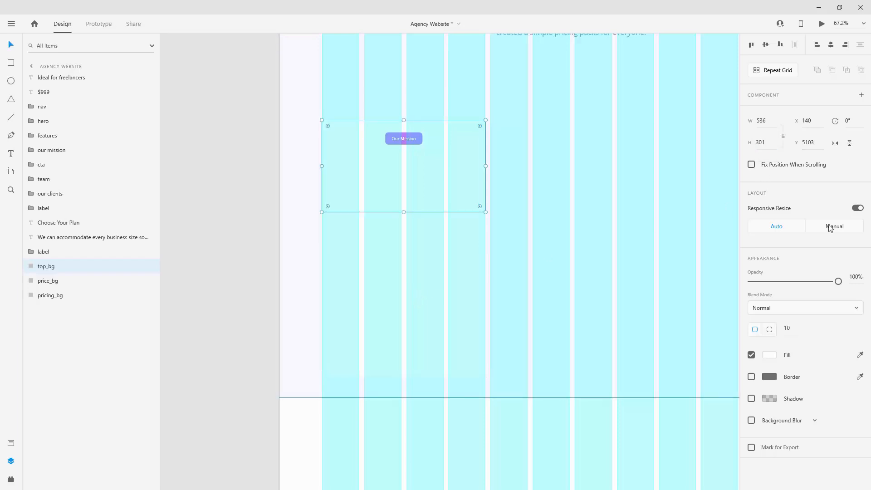
{"action": "left_click", "coordinate": [770, 329]}
{"action": "left_click", "coordinate": [836, 327]}
{"action": "type", "text": "0"}
{"action": "left_click", "coordinate": [852, 329]}
{"action": "type", "text": "0"}
{"action": "key", "text": "Return"}
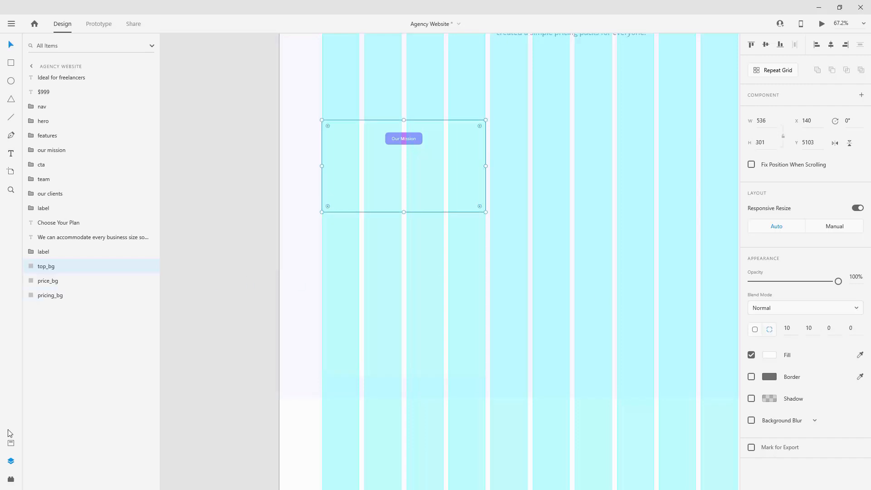
Step: Fill top_bg with the saved color #848AA2 and turn off the artboard's layout grid
{"action": "left_click", "coordinate": [12, 444]}
{"action": "left_click", "coordinate": [40, 118]}
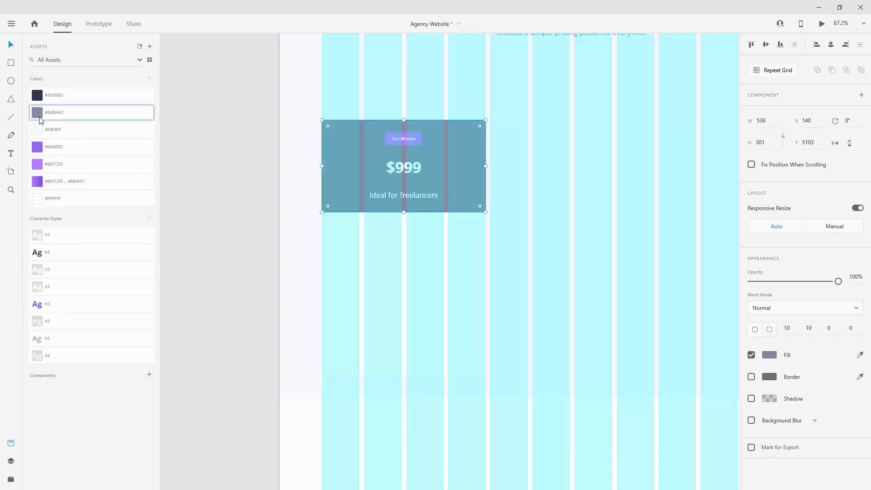
{"action": "key", "text": "Escape"}
{"action": "left_click", "coordinate": [311, 443]}
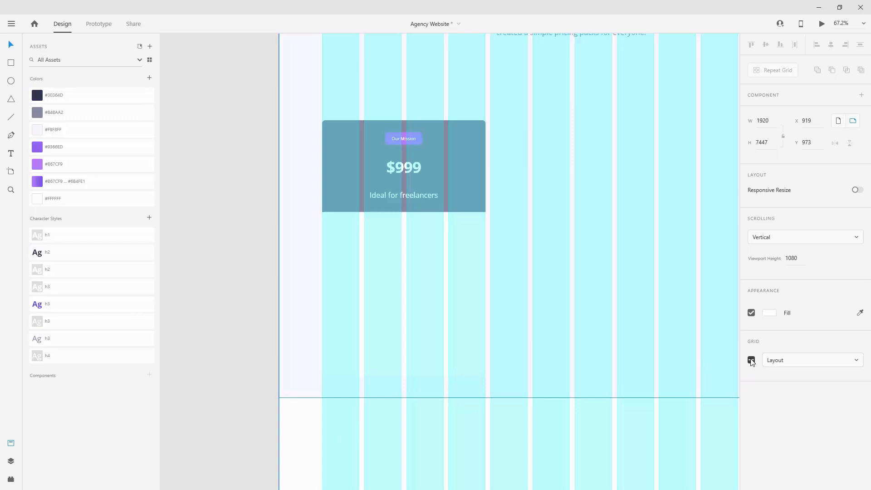
{"action": "left_click", "coordinate": [751, 360]}
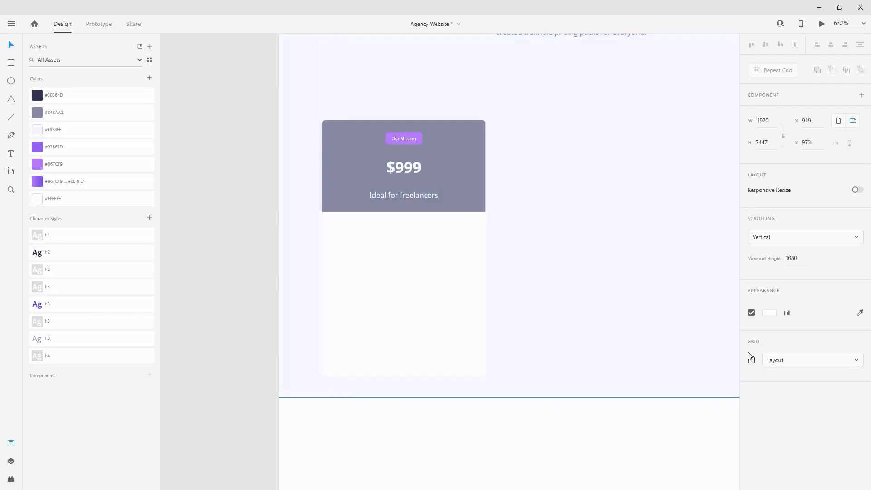
Step: Paste the seven service texts, center them in the card's white area at Y 5444 and order their layers directly above price_bg
{"action": "left_click", "coordinate": [444, 281]}
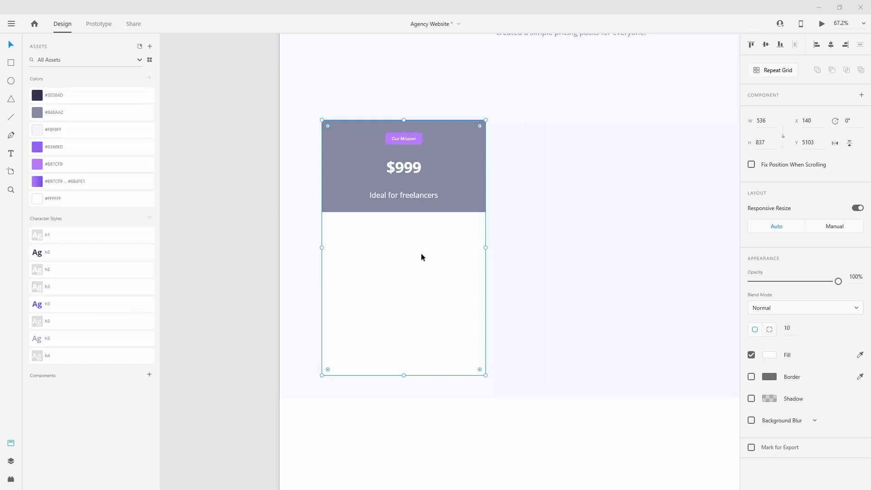
{"action": "left_click", "coordinate": [11, 461]}
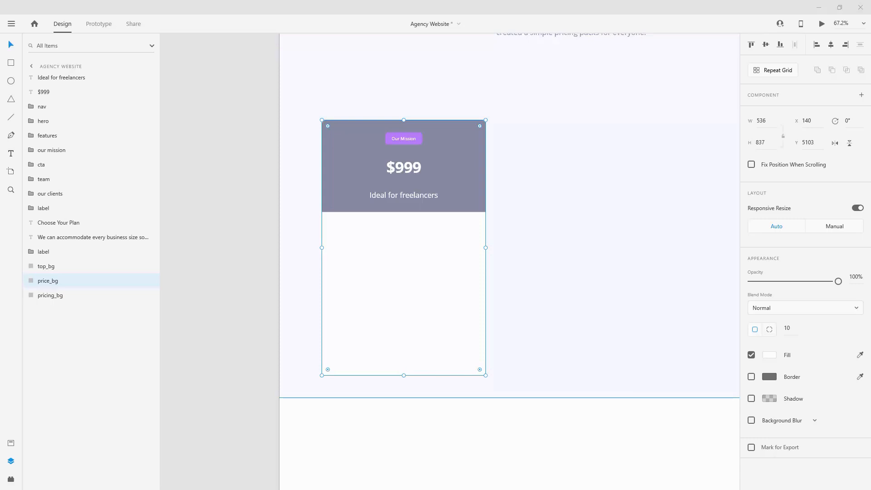
{"action": "key", "text": "ctrl+v"}
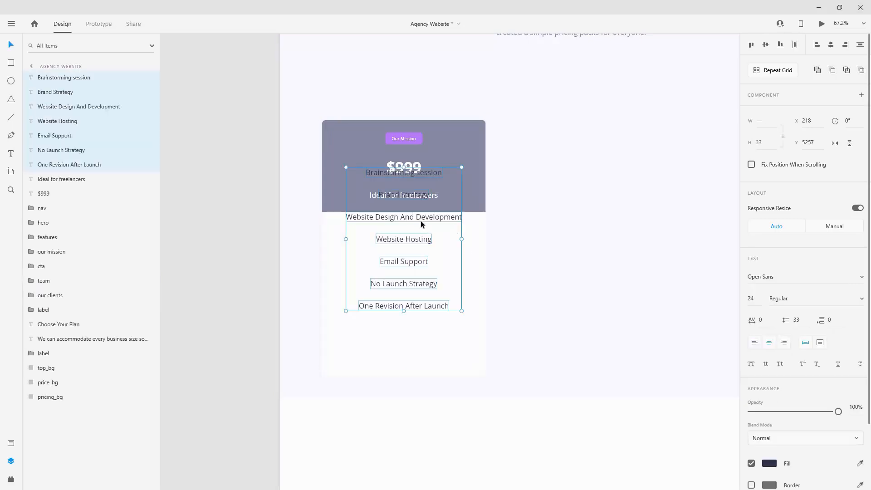
{"action": "left_click_drag", "start_coordinate": [424, 229], "coordinate": [424, 276]}
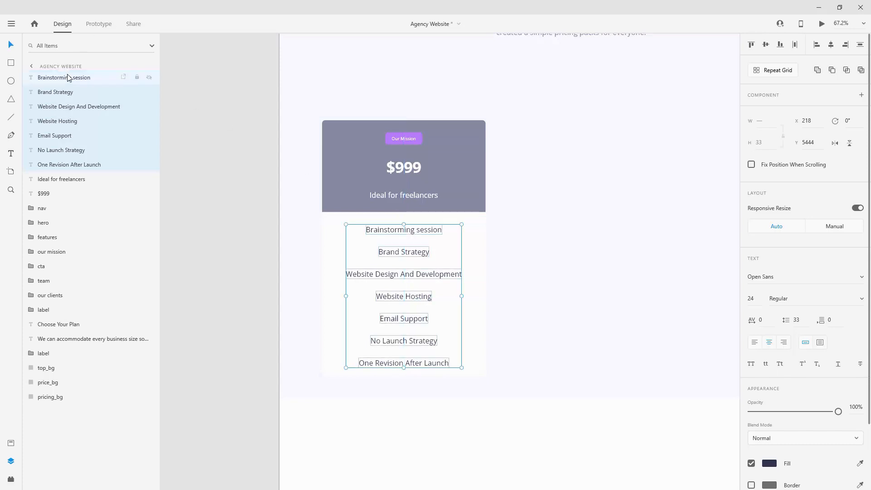
{"action": "left_click_drag", "start_coordinate": [69, 79], "coordinate": [78, 372]}
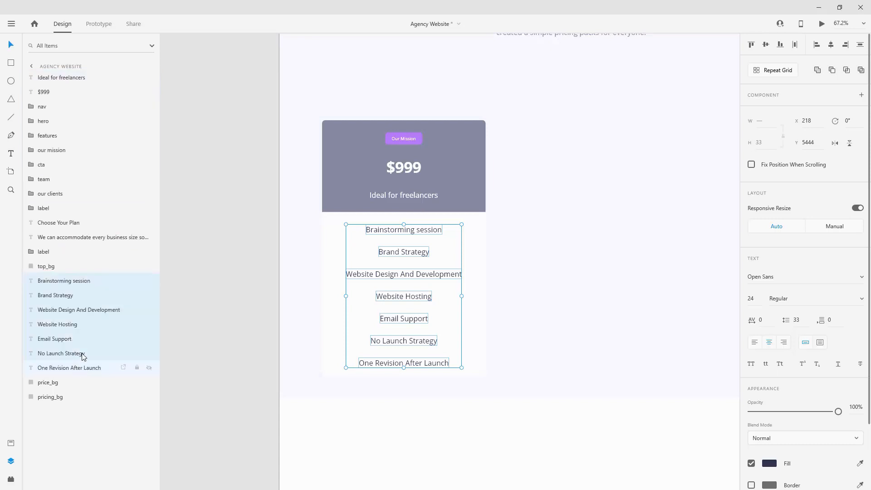
Step: Order the $999 and "Ideal for freelancers" layers between the card's label and top_bg, and select that label
{"action": "left_click", "coordinate": [48, 78]}
{"action": "left_click_drag", "start_coordinate": [57, 83], "coordinate": [57, 264]}
{"action": "left_click", "coordinate": [64, 77], "text": "shift"}
{"action": "left_click", "coordinate": [50, 224]}
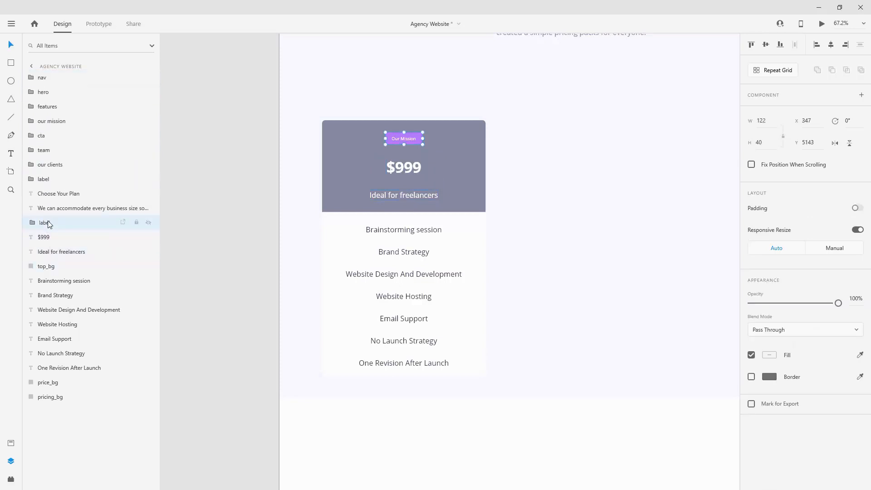
Step: Set the height of the price_bg rectangle behind the pricing card to 982
{"action": "left_click", "coordinate": [461, 142]}
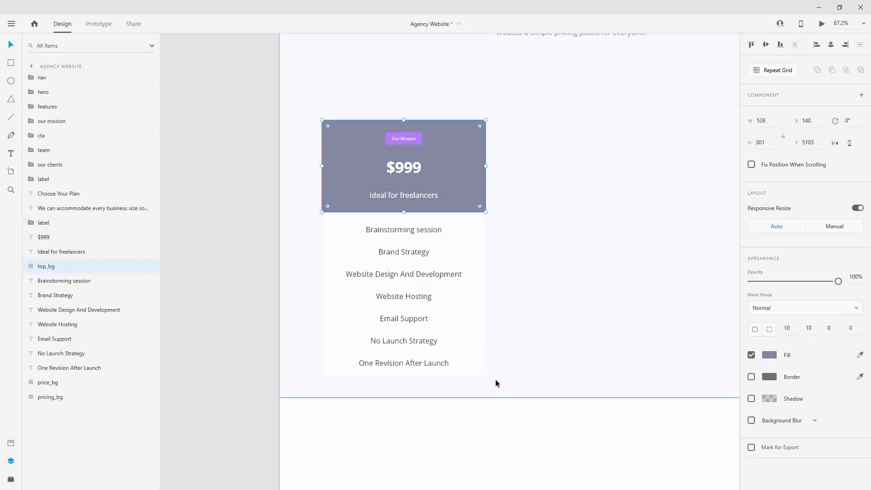
{"action": "left_click", "coordinate": [462, 365]}
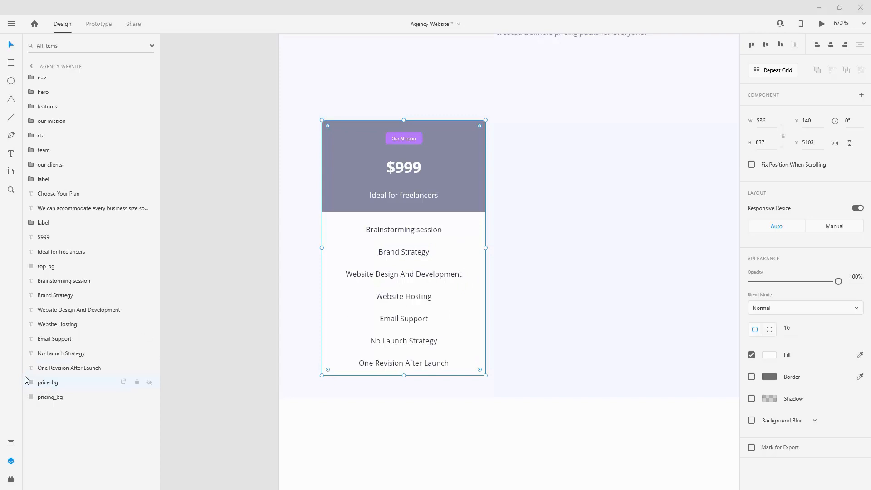
{"action": "left_click", "coordinate": [756, 144]}
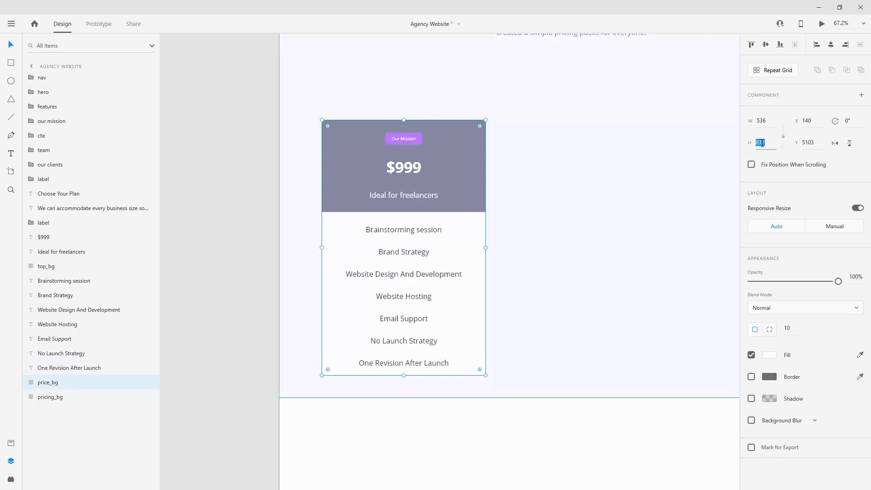
{"action": "type", "text": "982"}
{"action": "key", "text": "Return"}
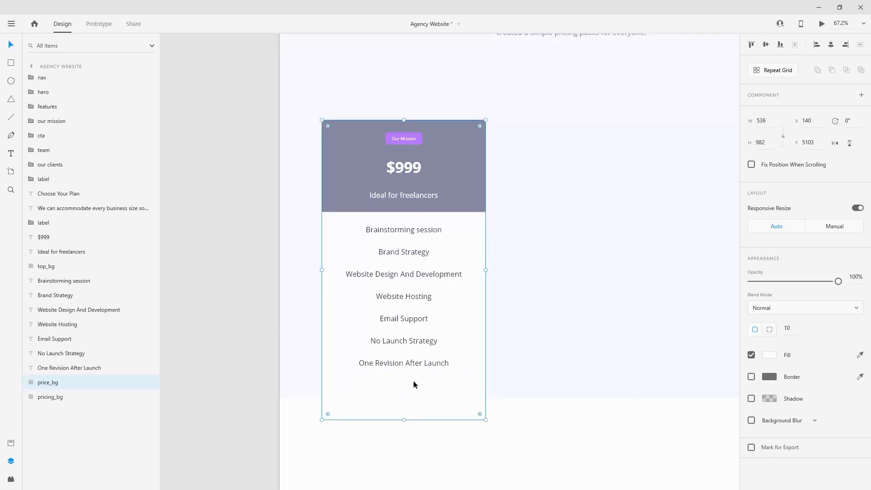
Step: Duplicate the contact_us_btn group in the "Start Your Journey Today" section and take the copy out of the cta group
{"action": "scroll", "coordinate": [504, 275], "scroll_direction": "down", "scroll_amount": 3}
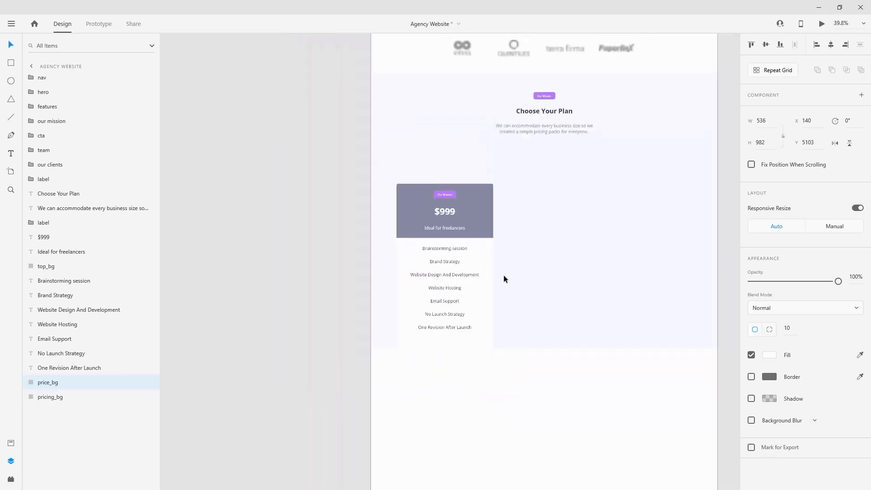
{"action": "scroll", "coordinate": [503, 275], "scroll_direction": "up", "scroll_amount": 2}
{"action": "scroll", "coordinate": [503, 275], "scroll_direction": "up", "scroll_amount": 3}
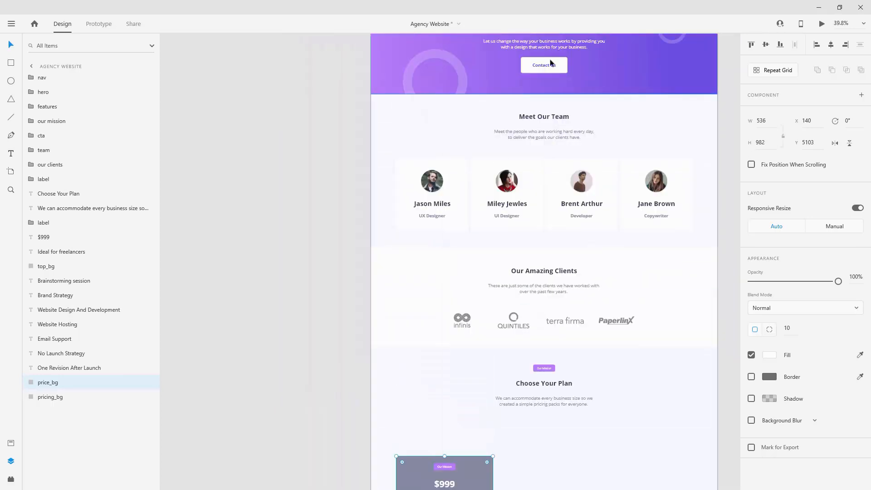
{"action": "left_click", "coordinate": [555, 68]}
{"action": "double_click", "coordinate": [566, 63]}
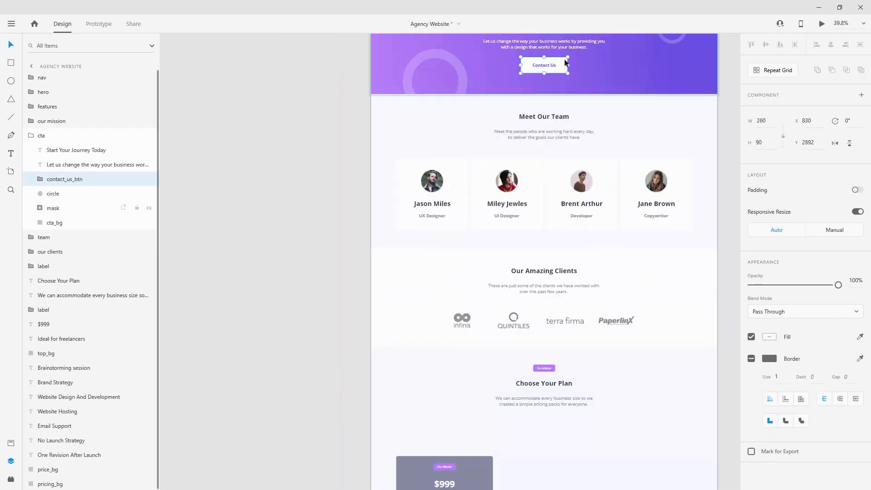
{"action": "key", "text": "ctrl+d"}
{"action": "left_click_drag", "start_coordinate": [82, 179], "coordinate": [61, 134]}
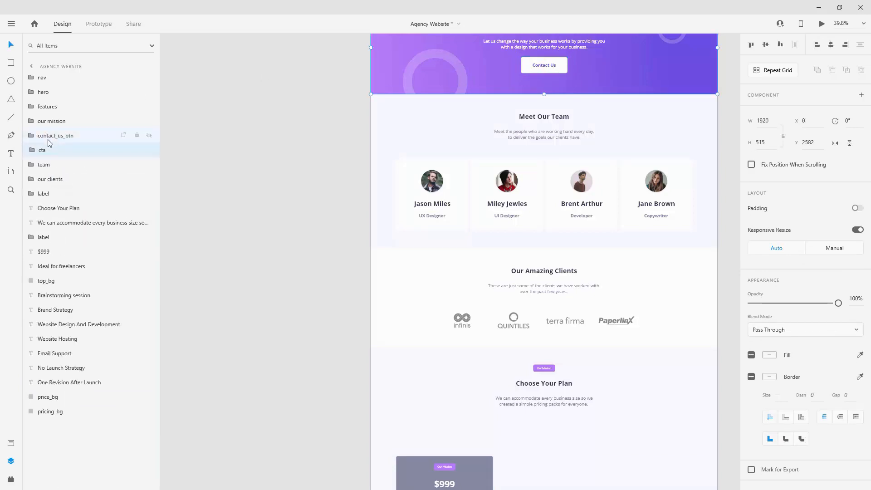
Step: Move the button copy below the services in the pricing card and order its layer directly above price_bg
{"action": "left_click_drag", "start_coordinate": [560, 65], "coordinate": [459, 472]}
{"action": "scroll", "coordinate": [466, 460], "scroll_direction": "down", "scroll_amount": 6}
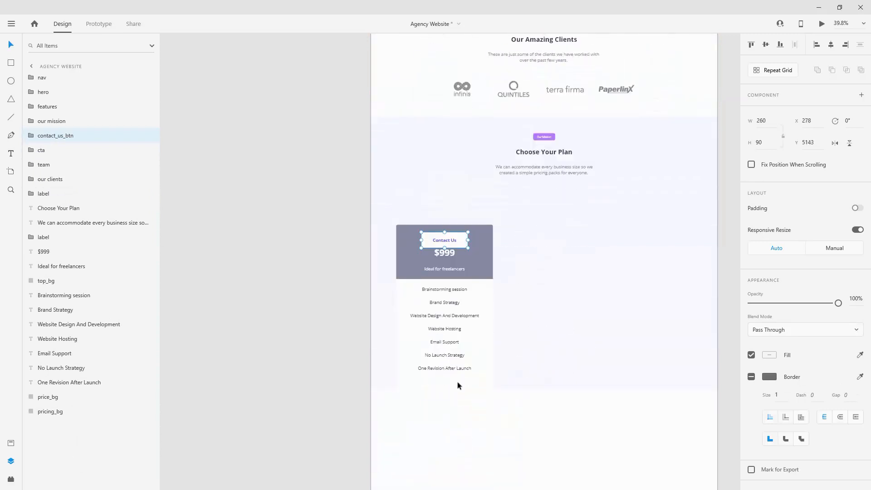
{"action": "left_click_drag", "start_coordinate": [456, 146], "coordinate": [463, 291]}
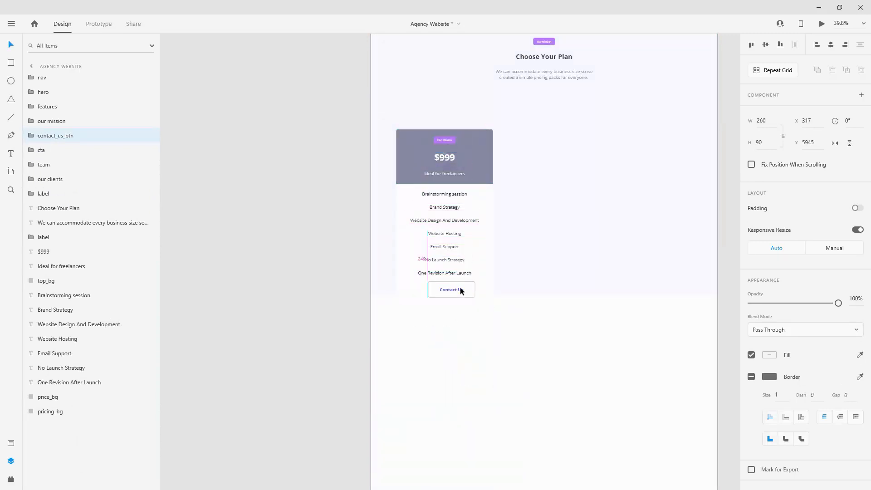
{"action": "left_click_drag", "start_coordinate": [51, 138], "coordinate": [52, 391]}
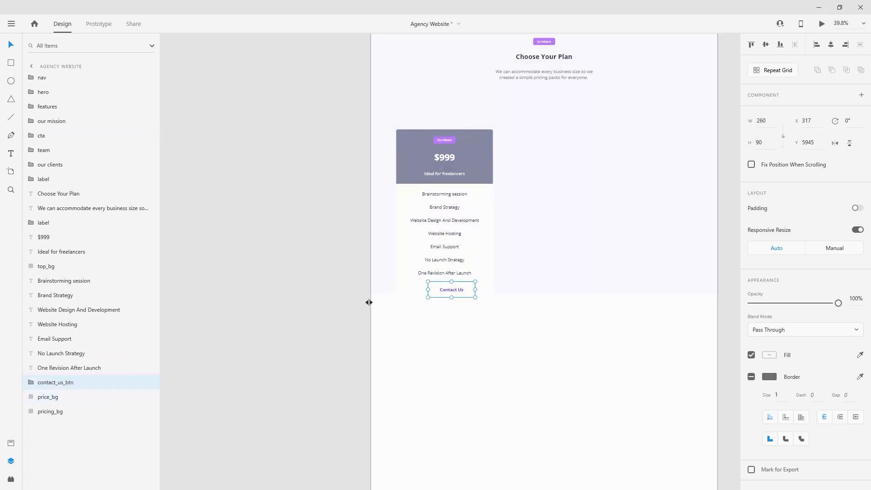
Step: Center the button horizontally in the card, 40 px above the card's bottom edge, at X 278 and Y 5955
{"action": "scroll", "coordinate": [457, 296], "scroll_direction": "up", "scroll_amount": 6}
{"action": "left_click_drag", "start_coordinate": [576, 219], "coordinate": [540, 257]}
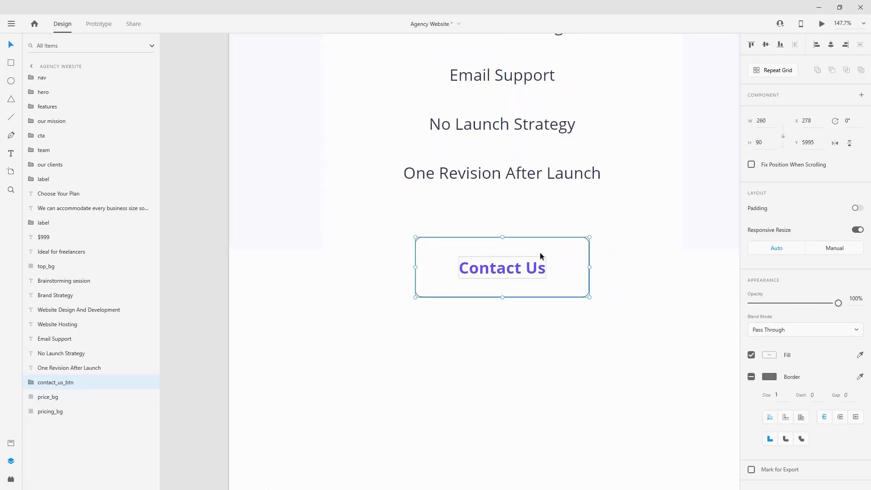
{"action": "key", "text": "shift+Up"}
{"action": "key", "text": "shift+Up"}
{"action": "key", "text": "shift+Up"}
{"action": "key", "text": "shift+Up"}
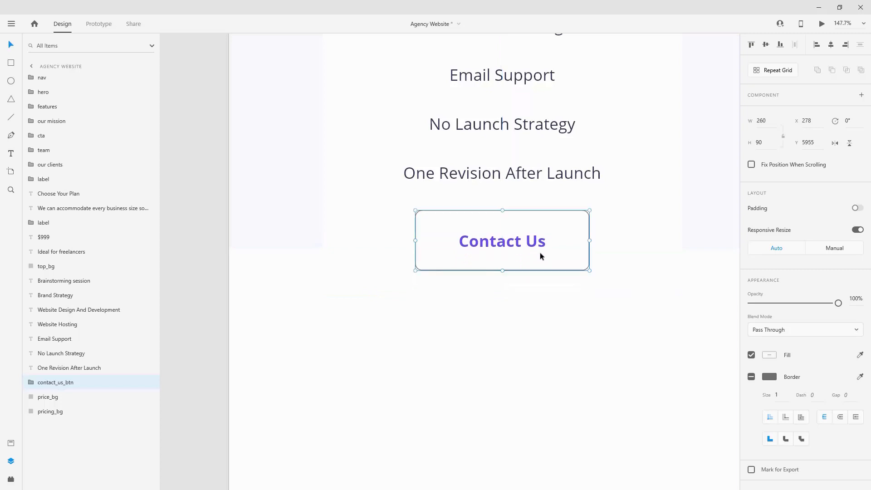
{"action": "key", "text": "alt"}
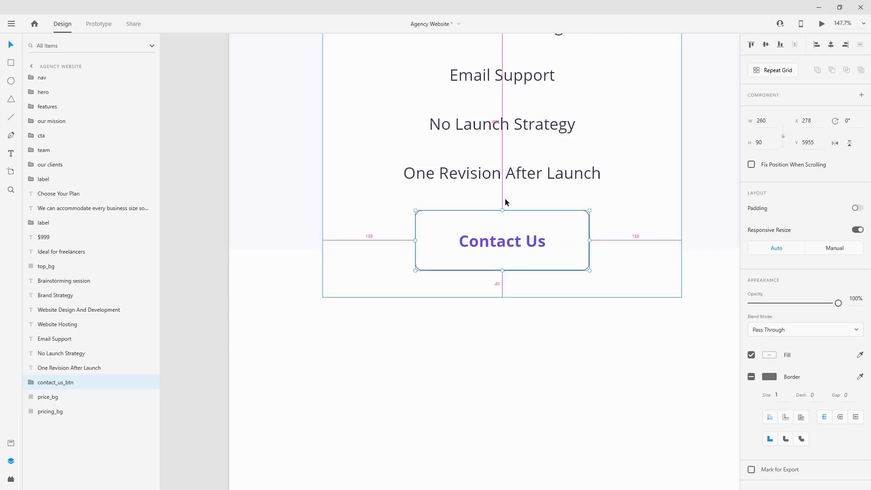
{"action": "key", "text": "alt"}
{"action": "key", "text": "alt"}
{"action": "scroll", "coordinate": [498, 219], "scroll_direction": "down", "scroll_amount": 5}
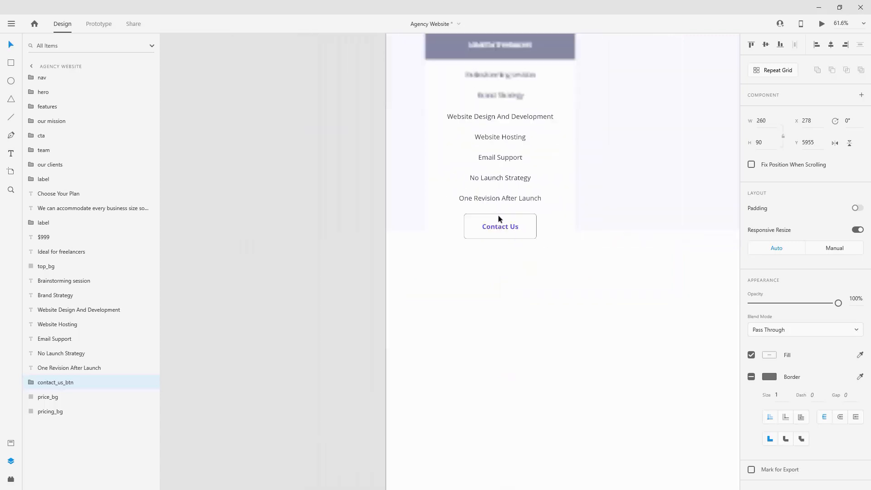
Step: Remove the border from the Contact Us button in the "Start Your Journey Today" section and collapse the cta group
{"action": "scroll", "coordinate": [498, 219], "scroll_direction": "down", "scroll_amount": 5}
{"action": "scroll", "coordinate": [527, 196], "scroll_direction": "up", "scroll_amount": 5}
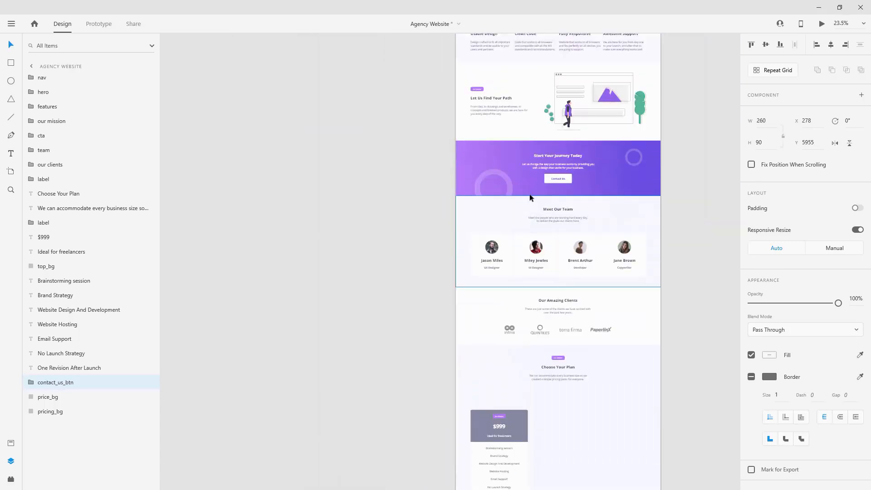
{"action": "scroll", "coordinate": [563, 195], "scroll_direction": "up", "scroll_amount": 8}
{"action": "double_click", "coordinate": [584, 202]}
{"action": "left_click", "coordinate": [751, 359]}
{"action": "left_click", "coordinate": [39, 179]}
{"action": "left_click", "coordinate": [31, 136]}
Step: Remove the border from the hero section's Contact Us button rectangle and collapse the hero group
{"action": "scroll", "coordinate": [447, 158], "scroll_direction": "down", "scroll_amount": 5}
{"action": "scroll", "coordinate": [456, 160], "scroll_direction": "down", "scroll_amount": 2}
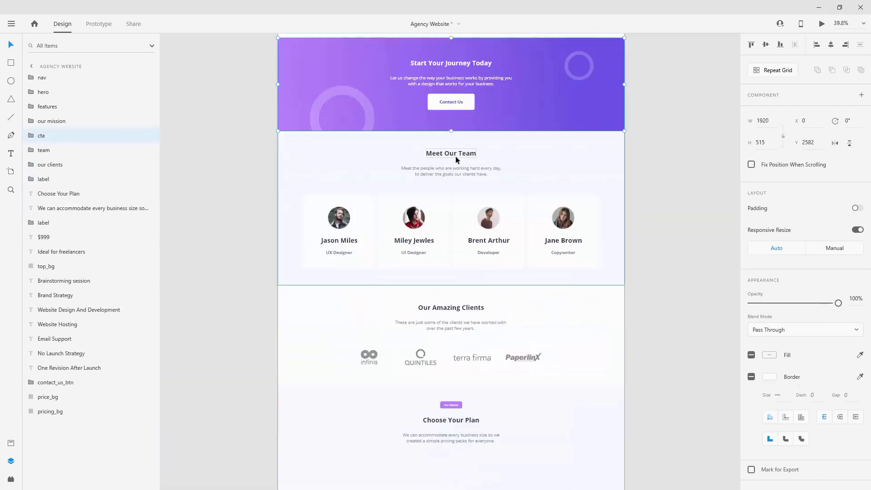
{"action": "scroll", "coordinate": [455, 157], "scroll_direction": "up", "scroll_amount": 10}
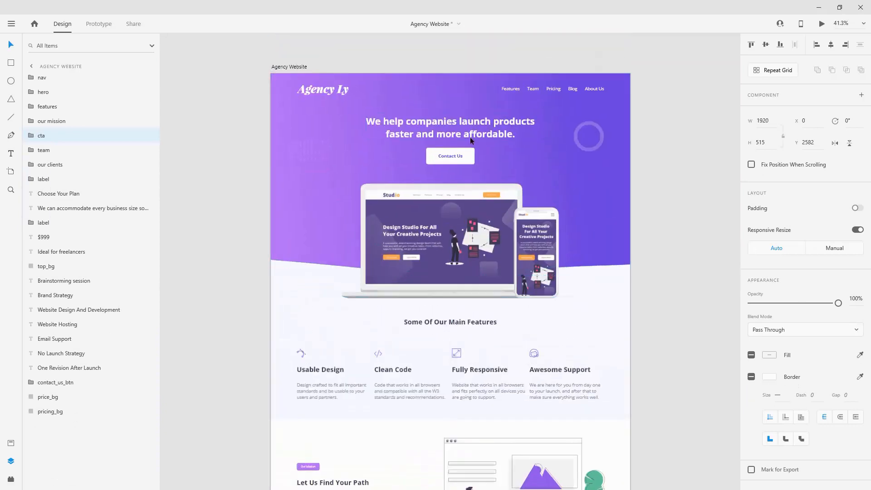
{"action": "scroll", "coordinate": [470, 137], "scroll_direction": "up", "scroll_amount": 6}
{"action": "left_click", "coordinate": [460, 210], "text": "ctrl"}
{"action": "left_click", "coordinate": [751, 358]}
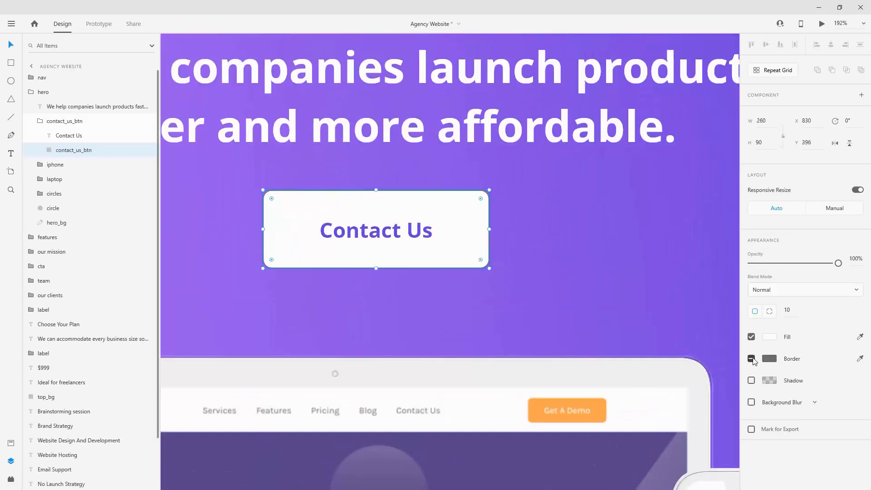
{"action": "left_click", "coordinate": [39, 121]}
{"action": "left_click", "coordinate": [35, 93]}
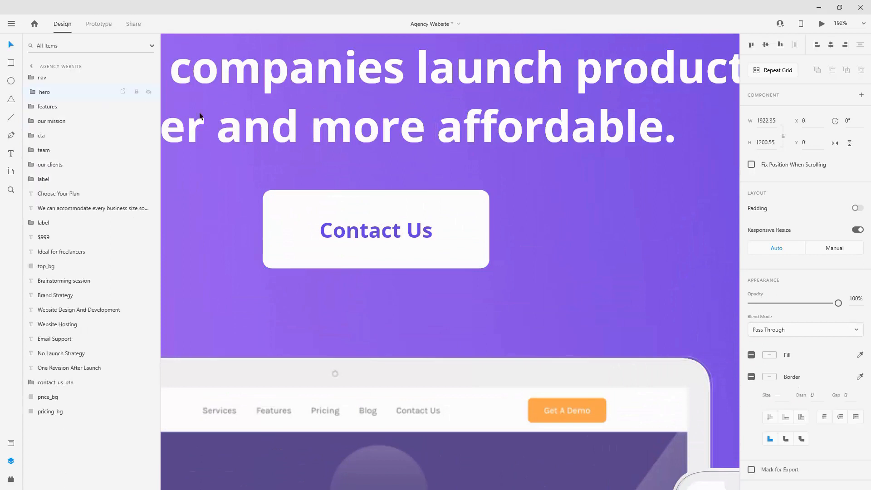
Step: Remove the border from the Contact Us button rectangle in the pricing card
{"action": "scroll", "coordinate": [356, 227], "scroll_direction": "down", "scroll_amount": 5}
{"action": "scroll", "coordinate": [389, 230], "scroll_direction": "down", "scroll_amount": 3, "text": "ctrl"}
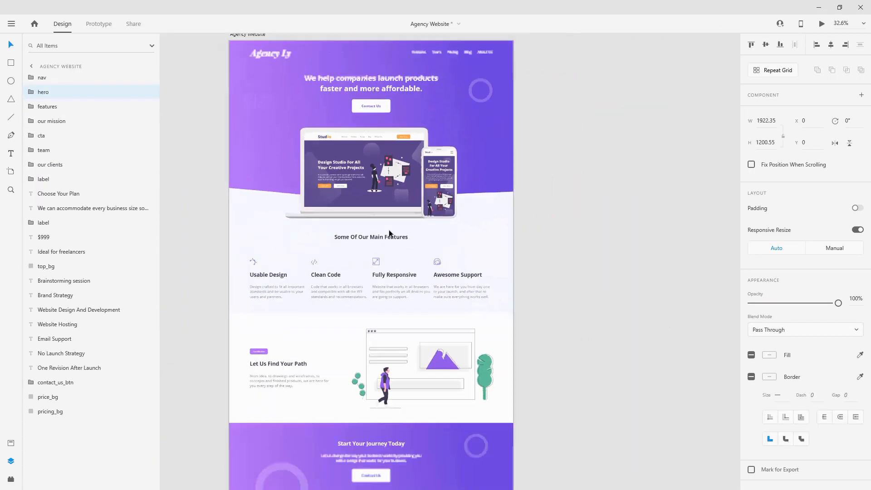
{"action": "scroll", "coordinate": [391, 233], "scroll_direction": "down", "scroll_amount": 12}
{"action": "scroll", "coordinate": [261, 281], "scroll_direction": "down", "scroll_amount": 3}
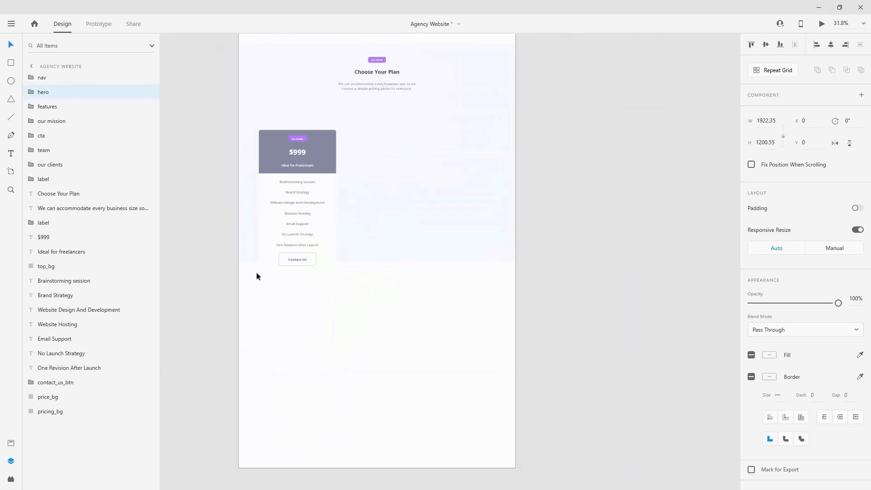
{"action": "scroll", "coordinate": [268, 268], "scroll_direction": "up", "scroll_amount": 5, "text": "ctrl"}
{"action": "double_click", "coordinate": [491, 208]}
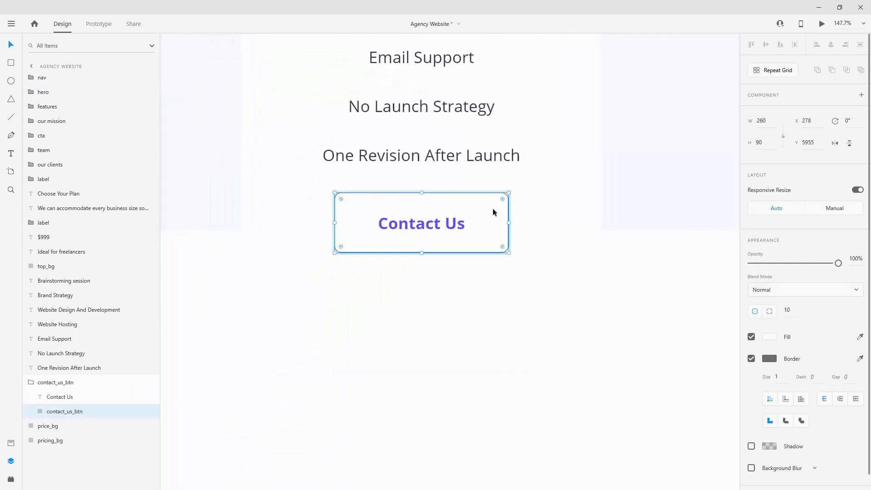
{"action": "left_click", "coordinate": [749, 360]}
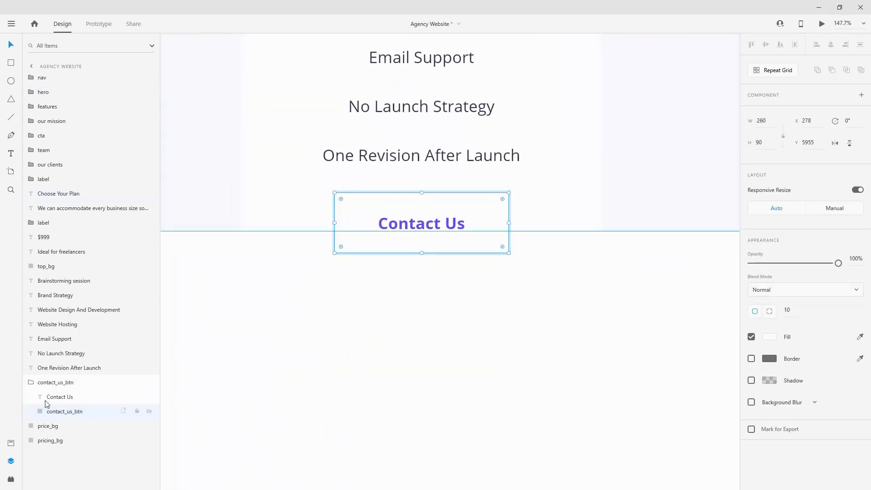
Step: Fill the pricing card's button rectangle with the saved color #F8F8FF
{"action": "left_click", "coordinate": [11, 444]}
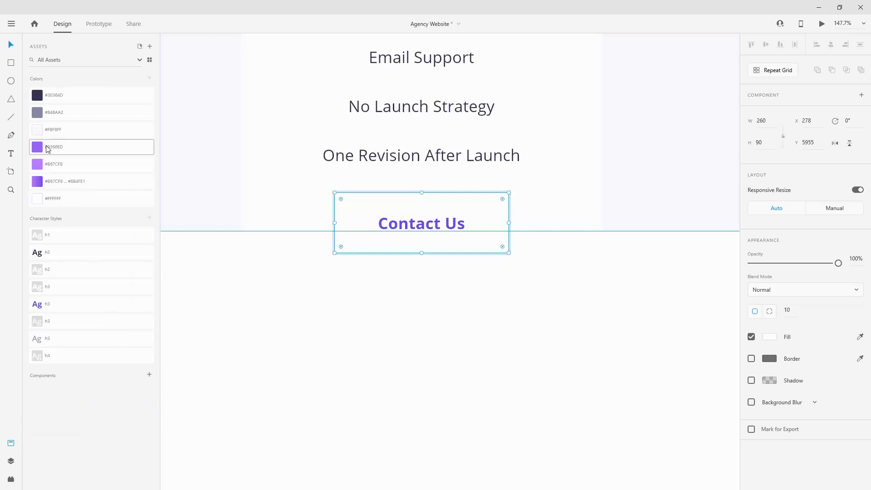
{"action": "left_click", "coordinate": [40, 131]}
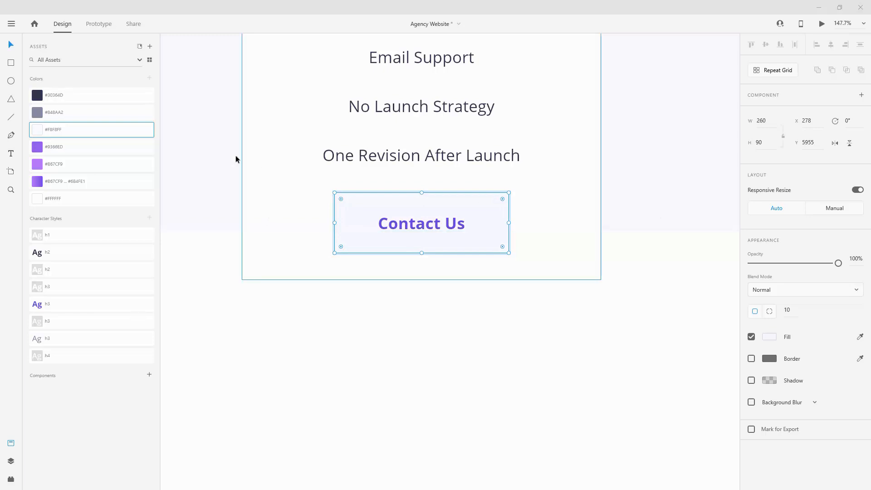
{"action": "left_click", "coordinate": [492, 202]}
{"action": "left_click", "coordinate": [52, 133]}
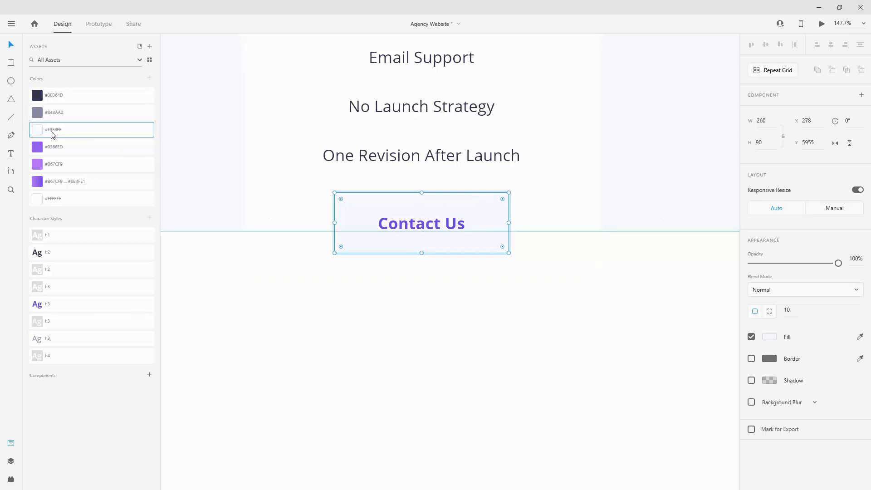
Step: Replace the pricing card button's text with "Choose This Plan"
{"action": "left_click", "coordinate": [433, 222]}
{"action": "double_click", "coordinate": [435, 223]}
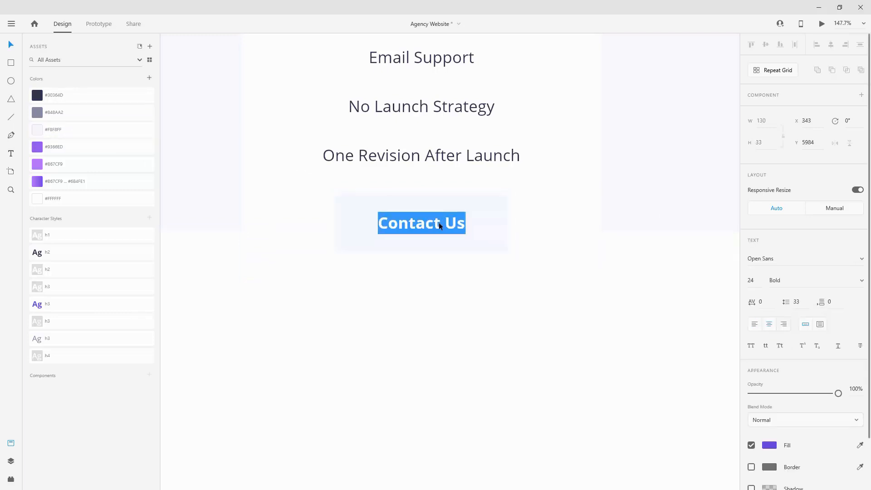
{"action": "type", "text": "Choos"}
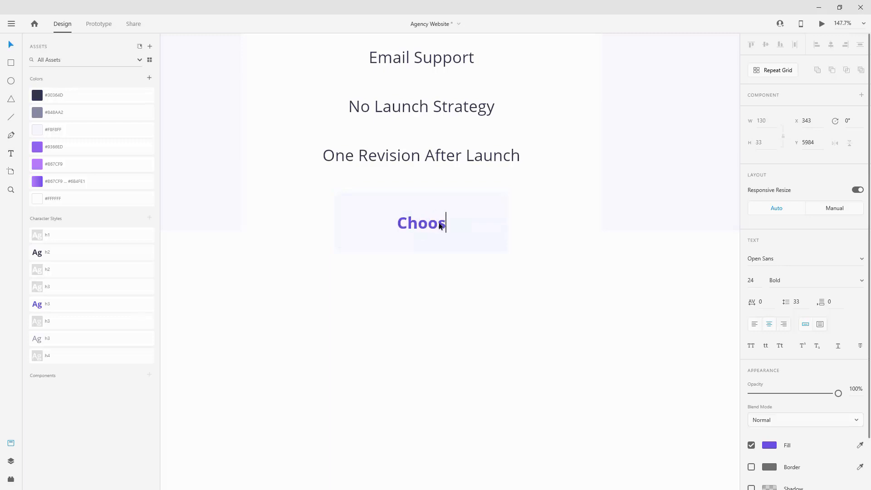
{"action": "type", "text": "e This Plan"}
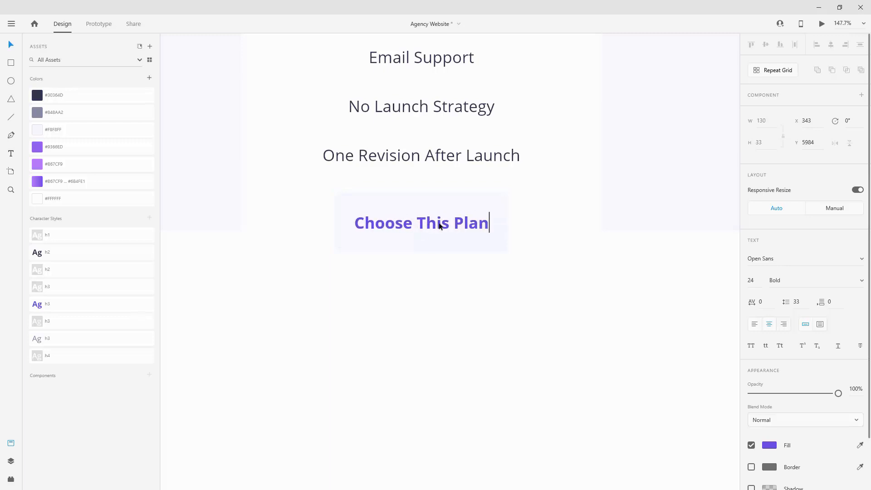
Step: Rename both the pricing card's button rectangle and its group as choose_btn
{"action": "left_click", "coordinate": [10, 460]}
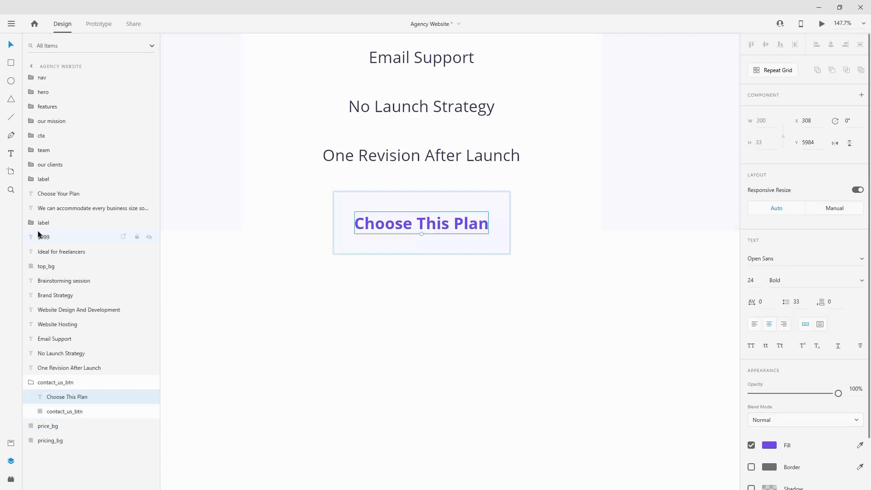
{"action": "left_click", "coordinate": [69, 414]}
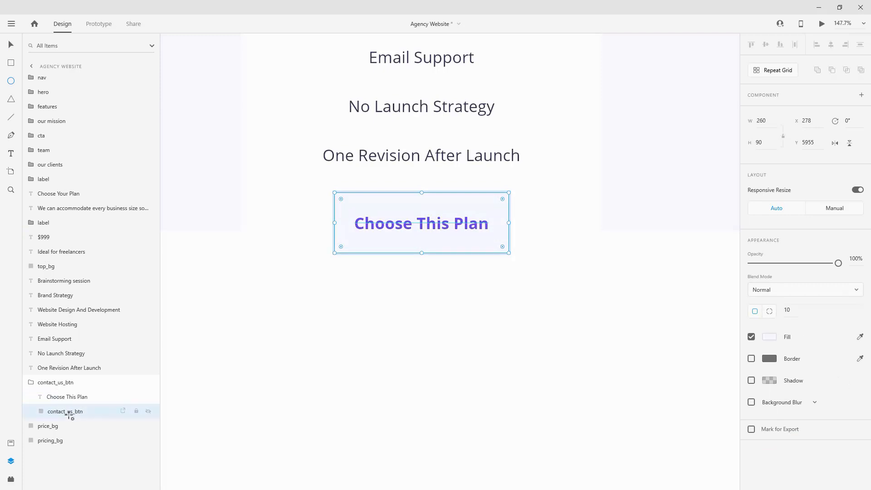
{"action": "double_click", "coordinate": [69, 411]}
{"action": "type", "text": "choose"}
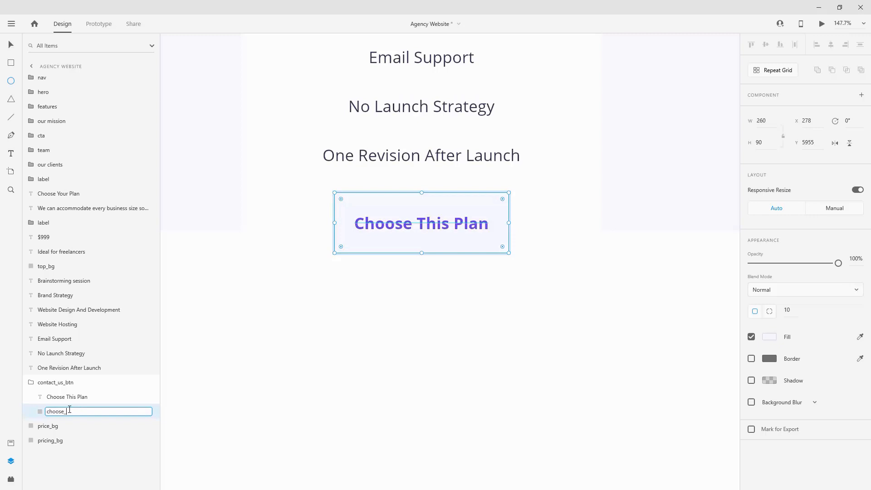
{"action": "key", "text": "Return"}
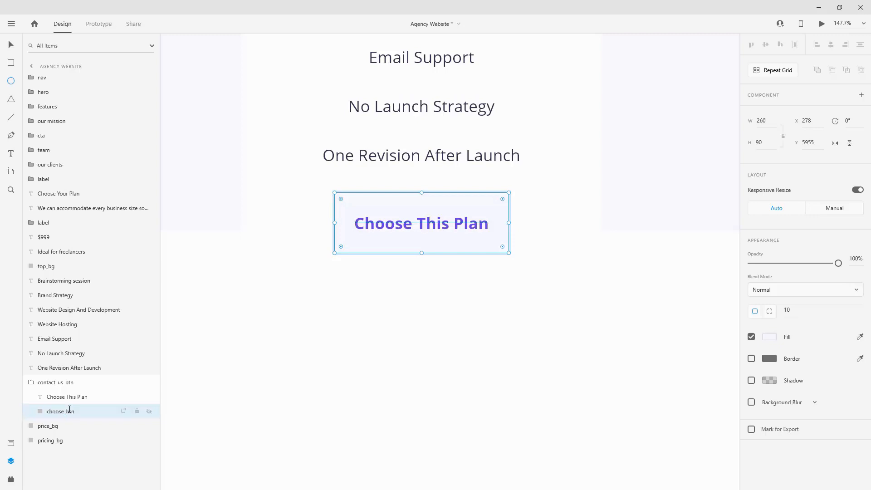
{"action": "double_click", "coordinate": [63, 383]}
{"action": "type", "text": "choose_btn"}
{"action": "key", "text": "Return"}
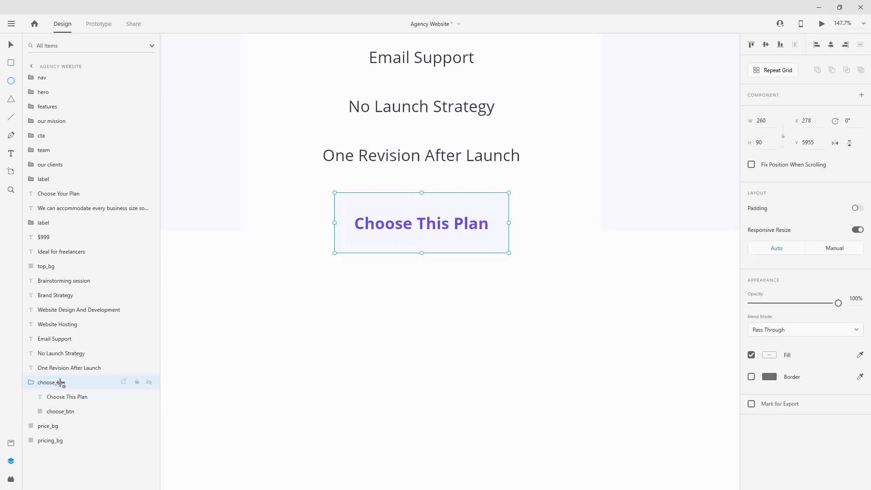
Step: Collapse the choose_btn group in the layer list and save the document
{"action": "left_click", "coordinate": [30, 382]}
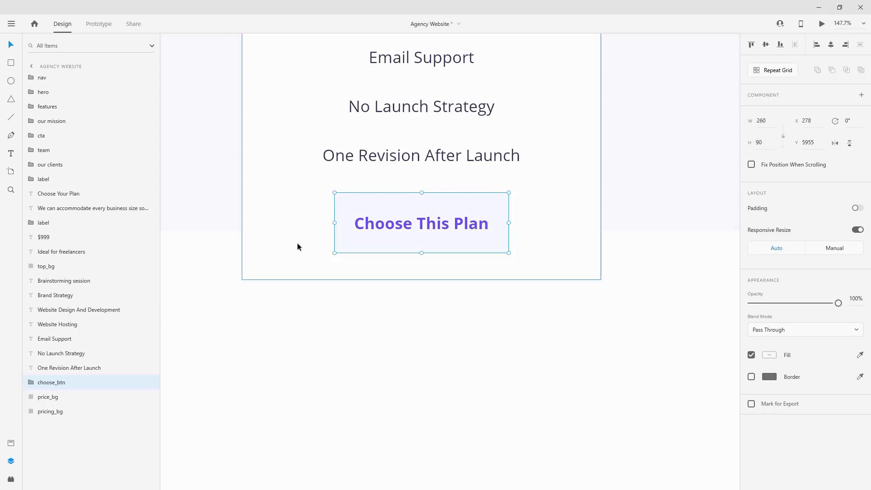
{"action": "key", "text": "ctrl+s"}
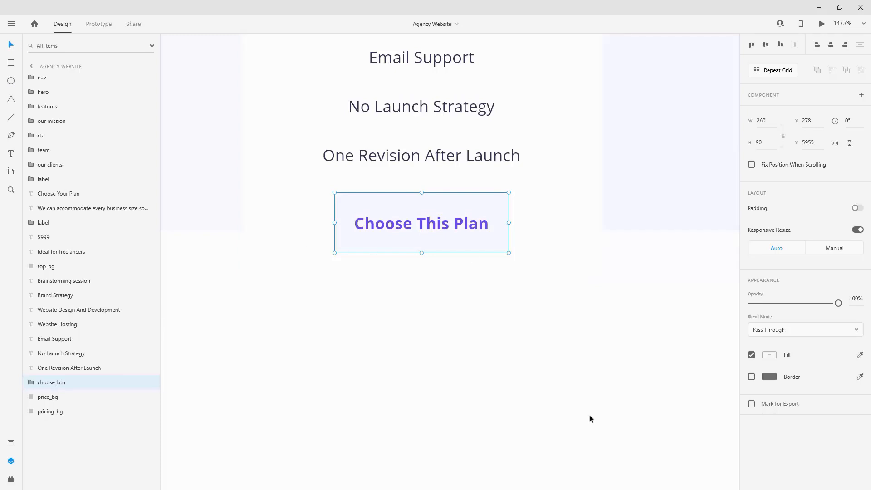
Step: Inspect the choose_btn rectangle's corner radius and go through the layers that make up the first pricing card
{"action": "left_click", "coordinate": [28, 385]}
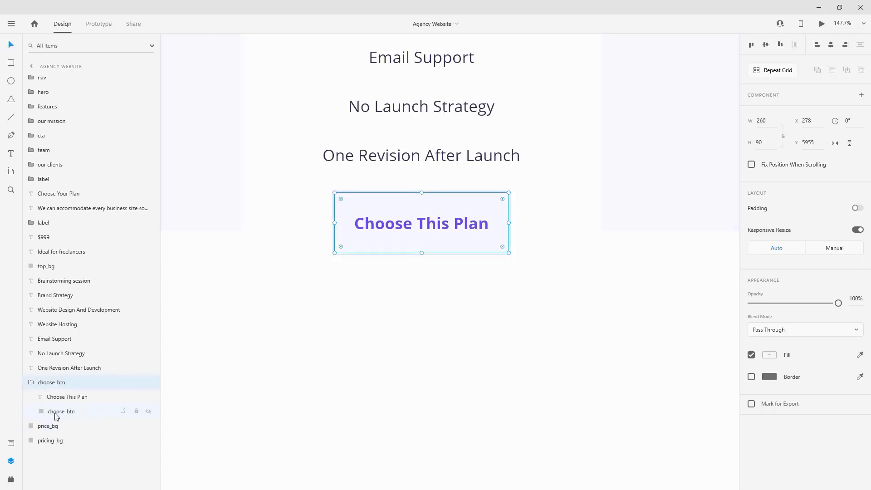
{"action": "left_click", "coordinate": [50, 412]}
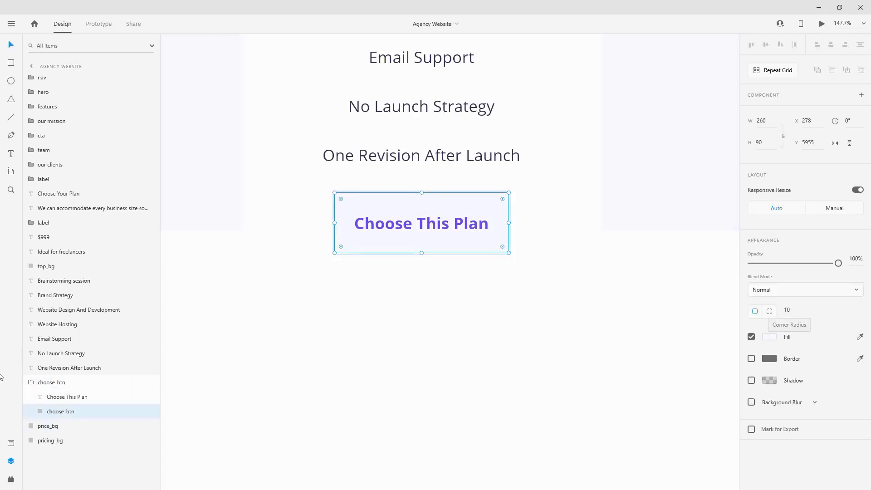
{"action": "left_click", "coordinate": [29, 385]}
{"action": "scroll", "coordinate": [468, 241], "scroll_direction": "down", "scroll_amount": 5}
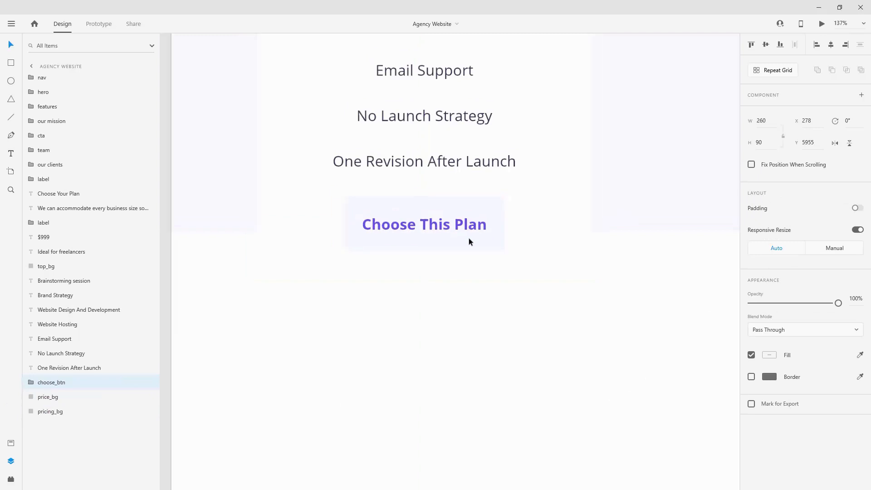
{"action": "scroll", "coordinate": [470, 243], "scroll_direction": "up", "scroll_amount": 2}
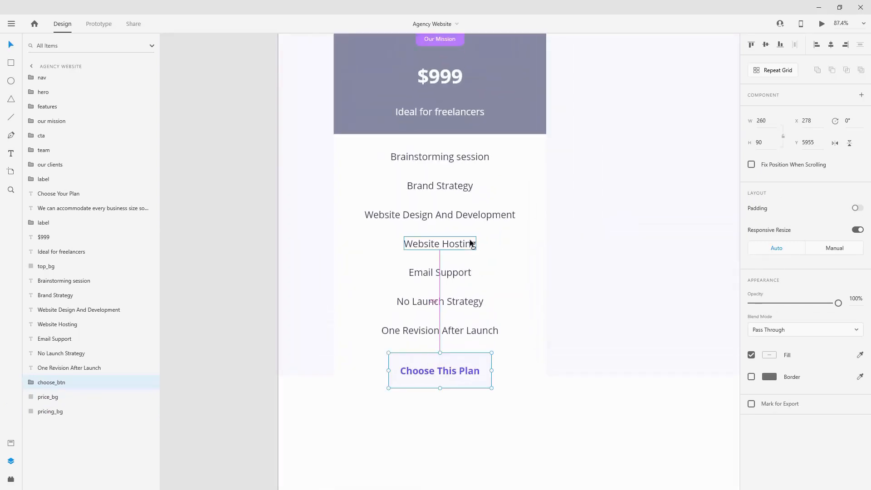
{"action": "scroll", "coordinate": [470, 243], "scroll_direction": "down", "scroll_amount": 2}
{"action": "left_click", "coordinate": [510, 172]}
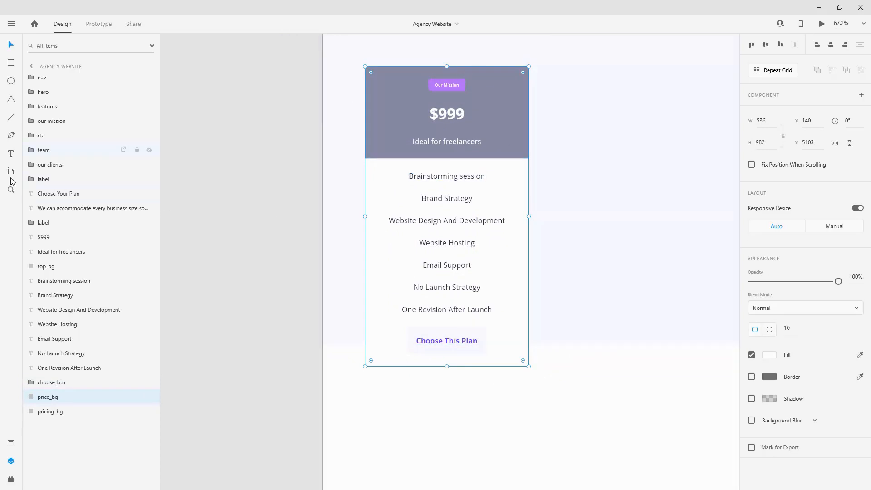
{"action": "left_click", "coordinate": [48, 224]}
{"action": "left_click", "coordinate": [44, 237]}
{"action": "left_click", "coordinate": [56, 252]}
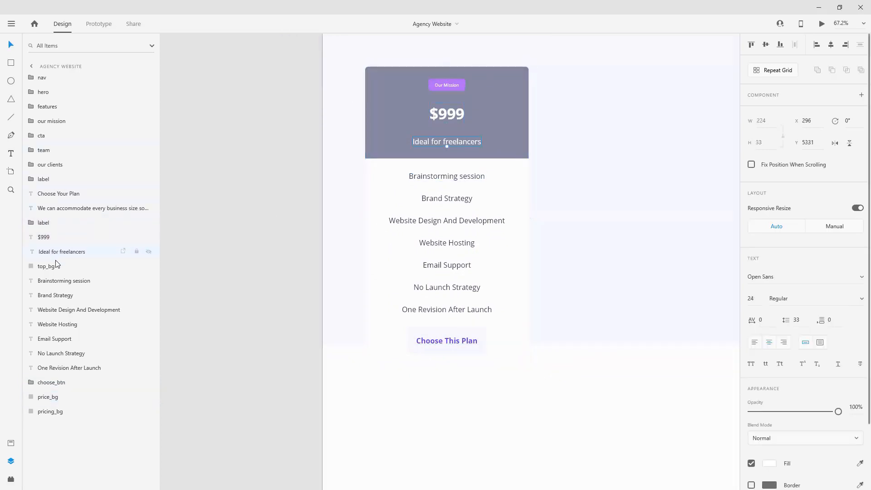
{"action": "left_click", "coordinate": [57, 266]}
{"action": "left_click", "coordinate": [63, 281]}
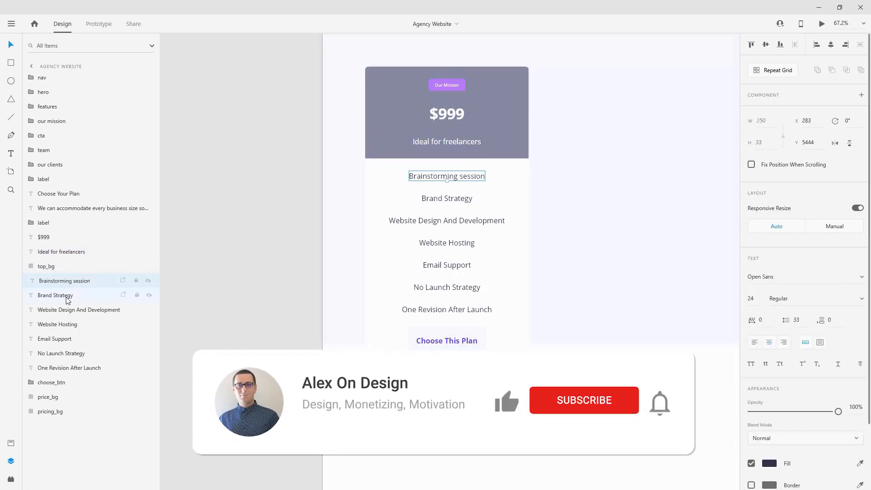
{"action": "left_click", "coordinate": [66, 350]}
{"action": "left_click", "coordinate": [71, 368]}
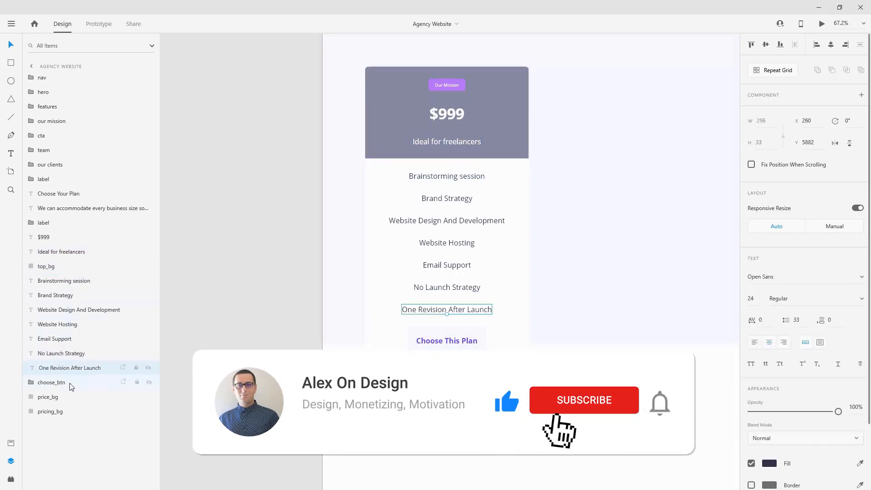
{"action": "left_click", "coordinate": [71, 383]}
Step: Group all of the first pricing card's layers, from label through price_bg, and name the group price1
{"action": "left_click", "coordinate": [64, 397]}
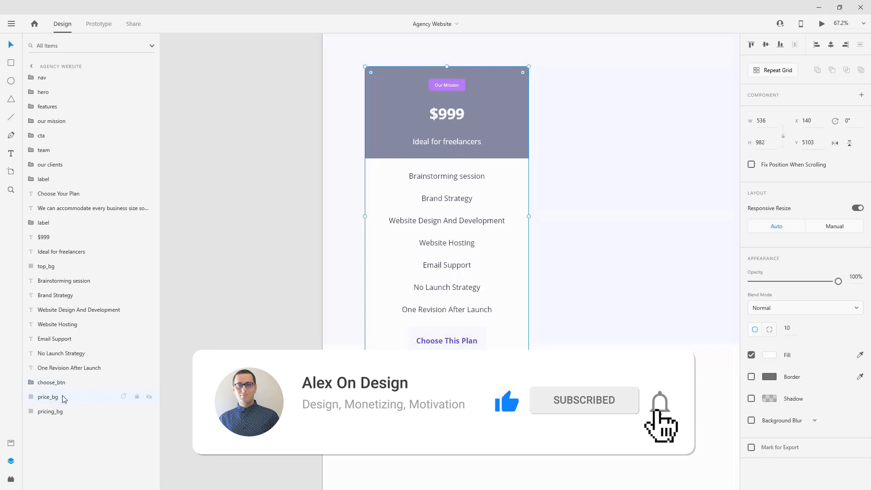
{"action": "left_click", "coordinate": [65, 224], "text": "shift"}
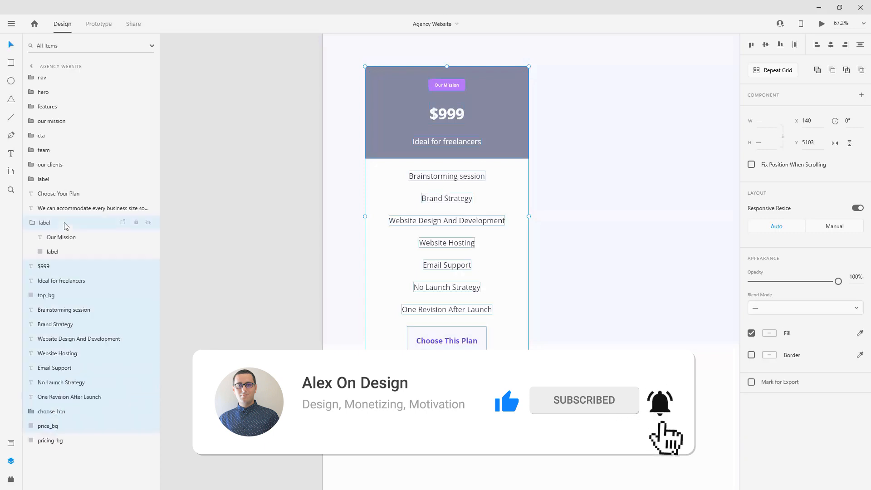
{"action": "left_click", "coordinate": [33, 225]}
{"action": "left_click", "coordinate": [64, 398], "text": "shift"}
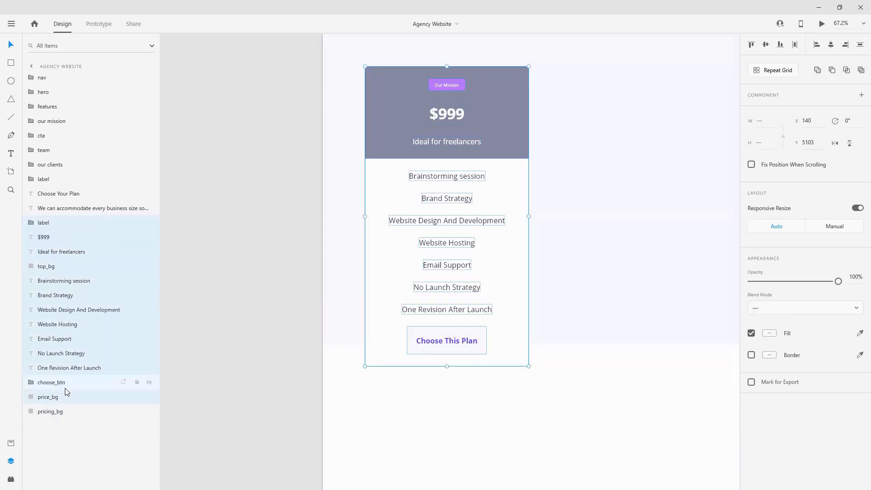
{"action": "key", "text": "ctrl+g"}
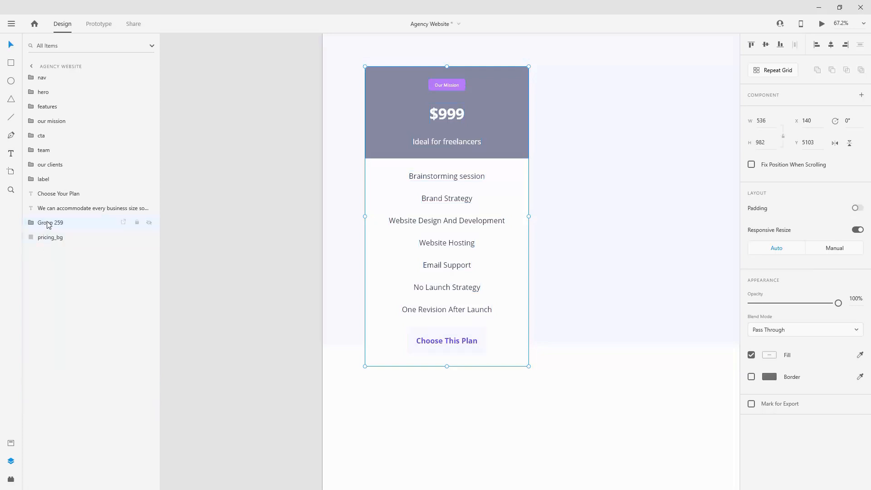
{"action": "double_click", "coordinate": [48, 224]}
{"action": "type", "text": "p"}
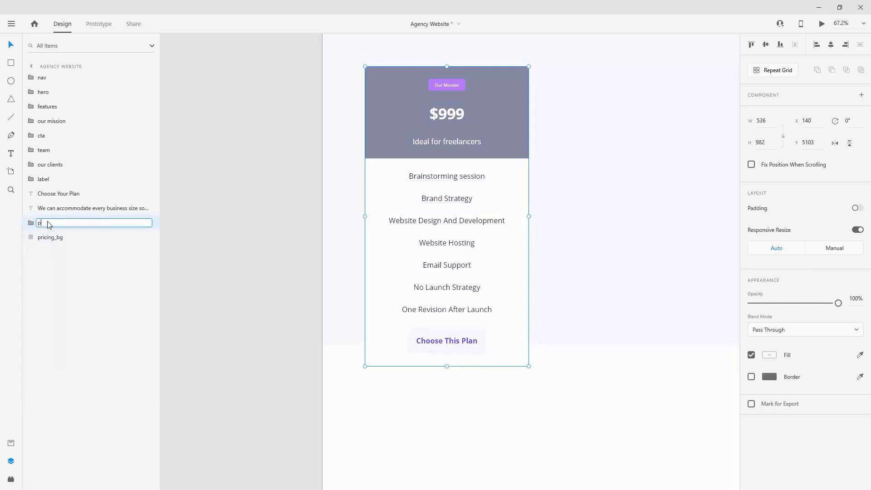
{"action": "type", "text": "rice"}
{"action": "key", "text": "Return"}
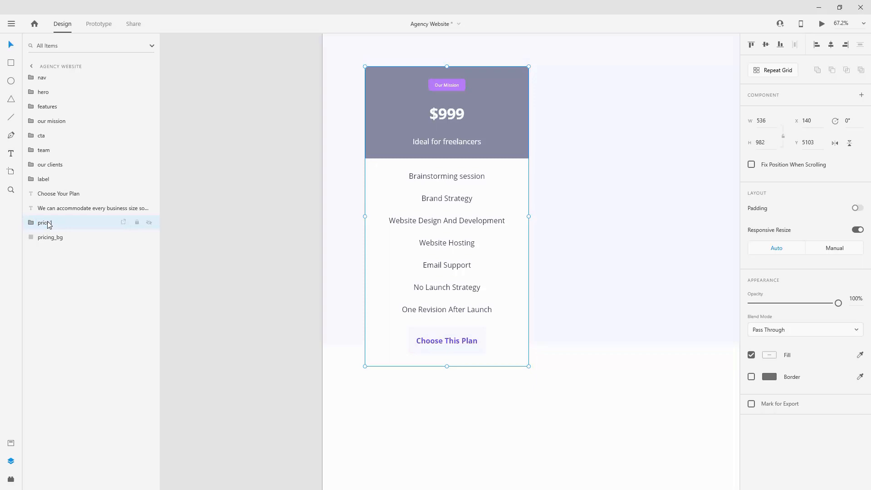
Step: Duplicate the price1 card beside the original, show the artboard's layout grid and align the copy to the columns at X 692
{"action": "key", "text": "ctrl+d"}
{"action": "left_click_drag", "start_coordinate": [474, 105], "coordinate": [647, 105]}
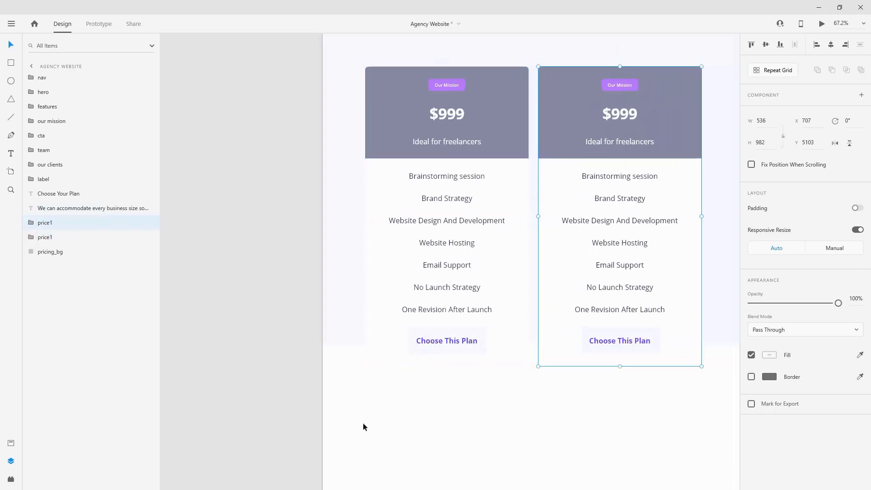
{"action": "left_click", "coordinate": [462, 404]}
{"action": "left_click", "coordinate": [751, 360]}
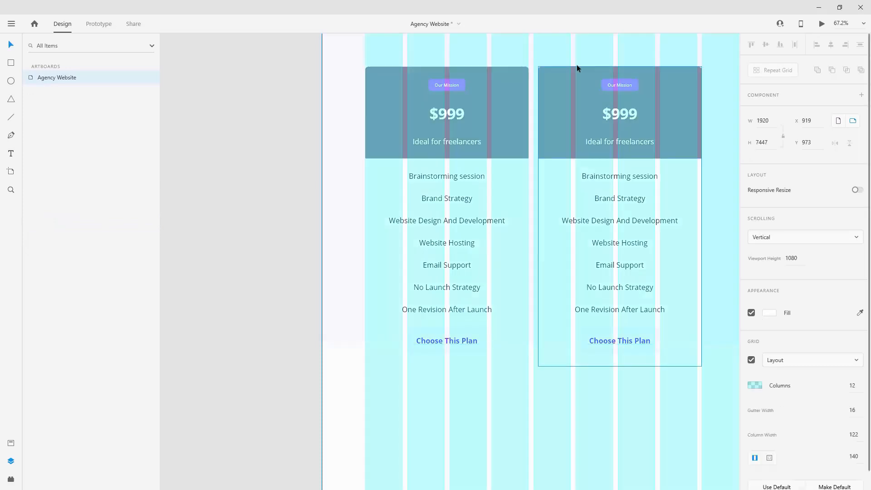
{"action": "left_click_drag", "start_coordinate": [663, 85], "coordinate": [454, 89]}
Step: Rename the copied pricing card group as price2 and move it below price1 in the layer order
{"action": "double_click", "coordinate": [44, 223]}
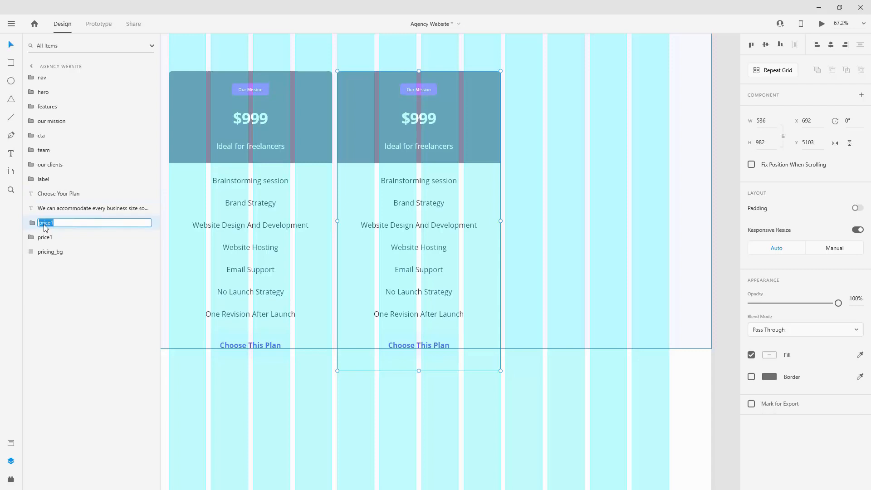
{"action": "type", "text": "2"}
{"action": "key", "text": "Return"}
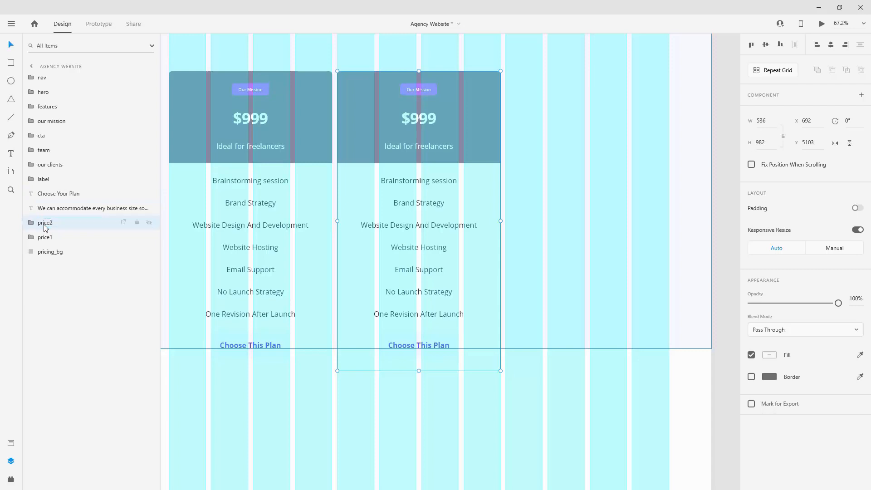
{"action": "left_click_drag", "start_coordinate": [45, 227], "coordinate": [47, 245]}
Step: Duplicate the price2 card and place the copy on the last four grid columns at X 1244
{"action": "key", "text": "ctrl+d"}
{"action": "left_click_drag", "start_coordinate": [478, 104], "coordinate": [649, 104]}
Step: Rename the third pricing card group as price3 and move it below price2 in the layer order
{"action": "double_click", "coordinate": [48, 240]}
{"action": "key", "text": "Right"}
{"action": "type", "text": "3"}
{"action": "key", "text": "Return"}
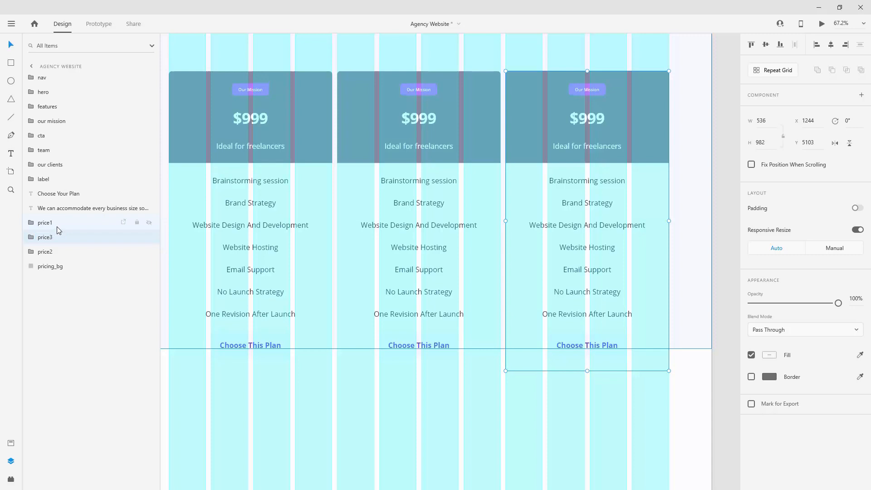
{"action": "left_click_drag", "start_coordinate": [53, 236], "coordinate": [54, 262]}
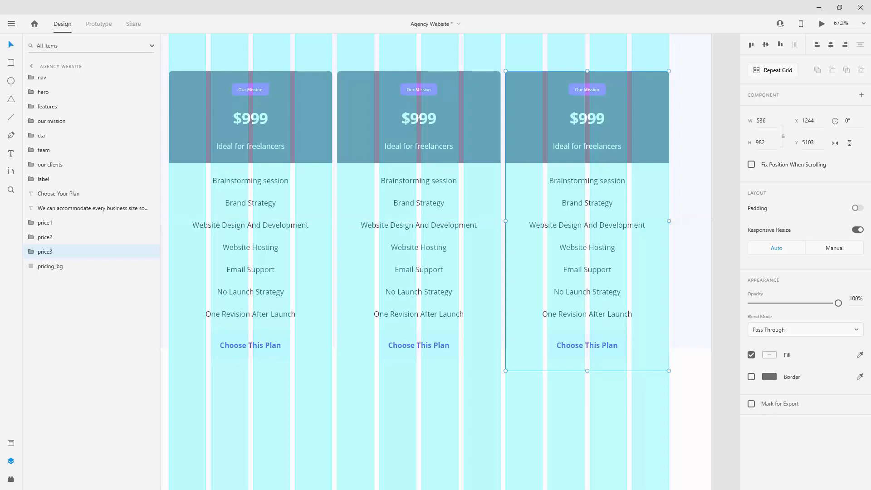
Step: Change the label text to "Personal" in the price1 card and "Business" in the price2 card
{"action": "left_click", "coordinate": [244, 91], "text": "ctrl"}
{"action": "double_click", "coordinate": [248, 89]}
{"action": "key", "text": "BackSpace"}
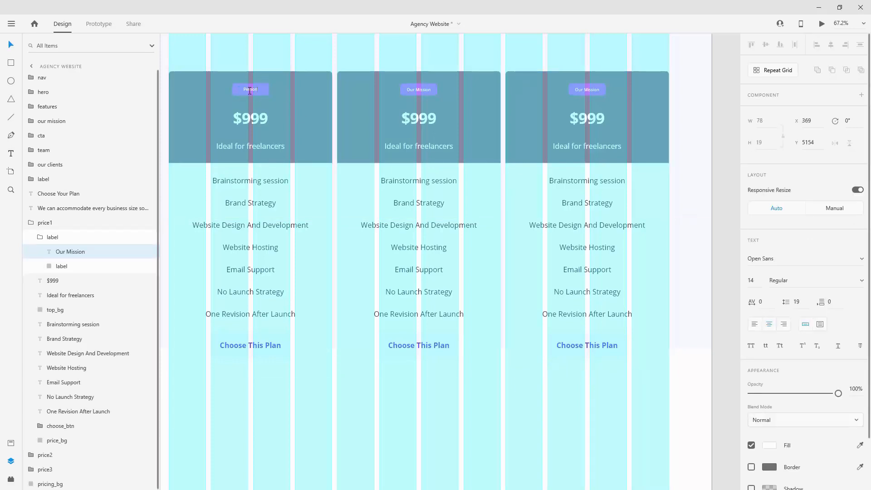
{"action": "left_click", "coordinate": [39, 236]}
{"action": "left_click", "coordinate": [31, 222]}
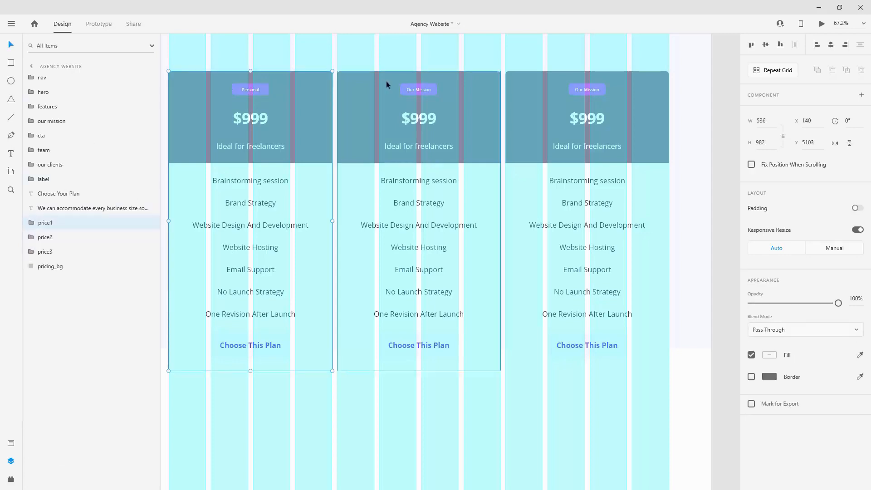
{"action": "left_click", "coordinate": [417, 89], "text": "ctrl"}
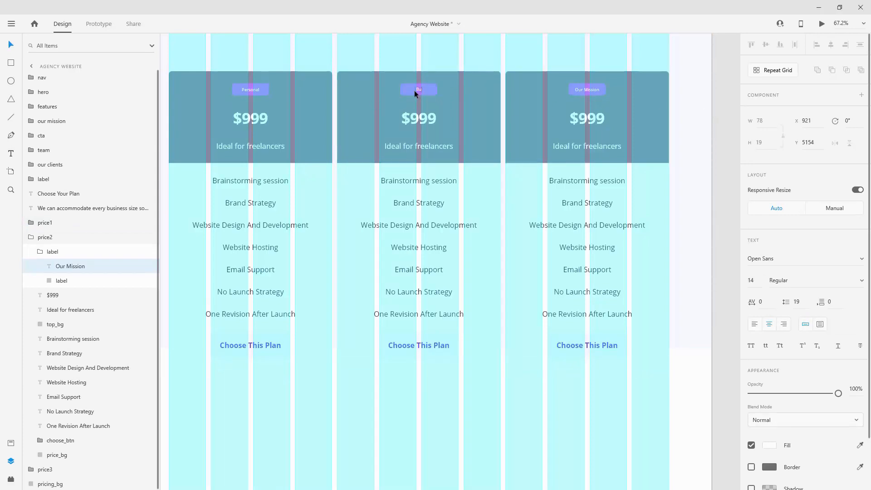
{"action": "left_click", "coordinate": [41, 251]}
Step: Replace the price3 card's label text with "Enterprise"
{"action": "left_click", "coordinate": [587, 90], "text": "ctrl"}
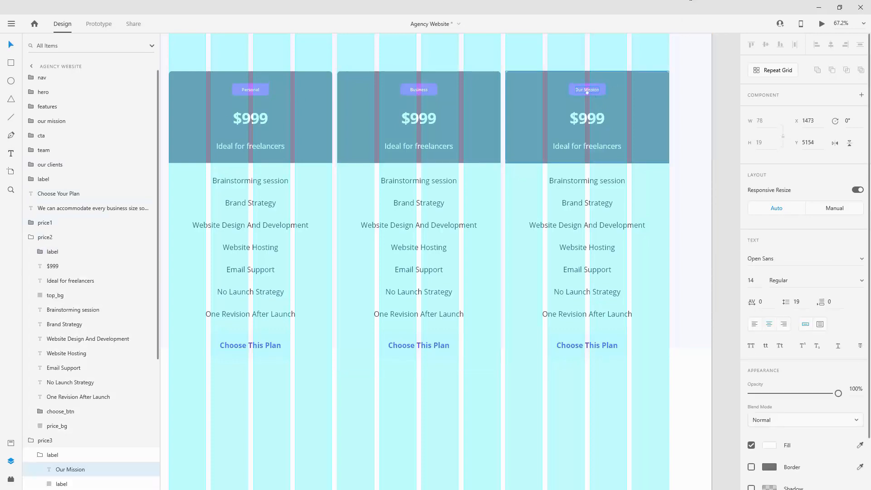
{"action": "double_click", "coordinate": [587, 90]}
{"action": "key", "text": "BackSpace"}
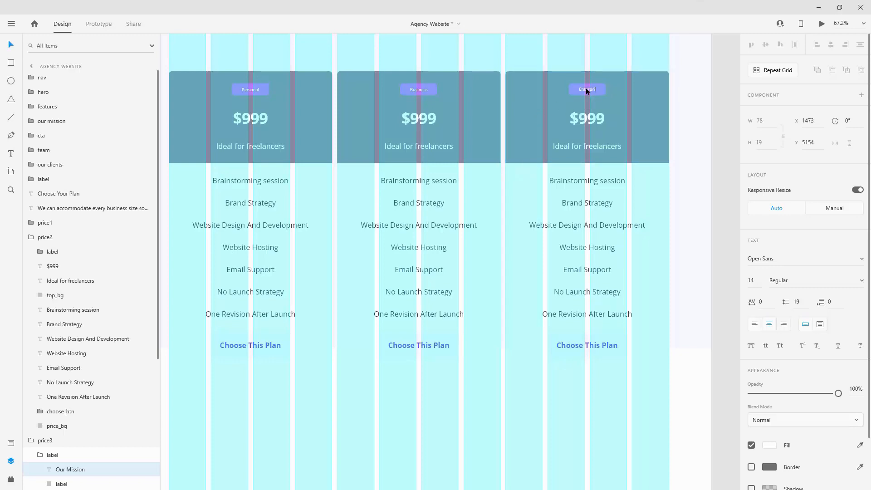
{"action": "type", "text": "Enterprise"}
{"action": "key", "text": "Escape"}
{"action": "key", "text": "Escape"}
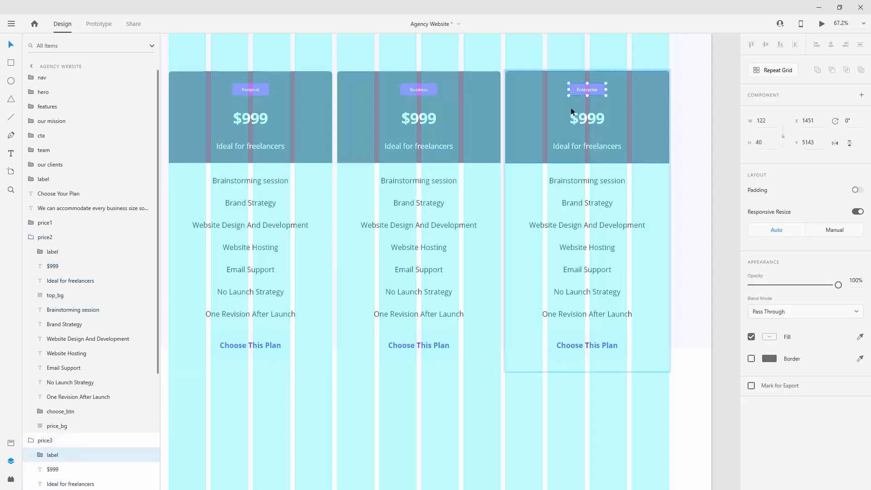
Step: Change the Enterprise card's price to $5999
{"action": "left_click", "coordinate": [585, 125]}
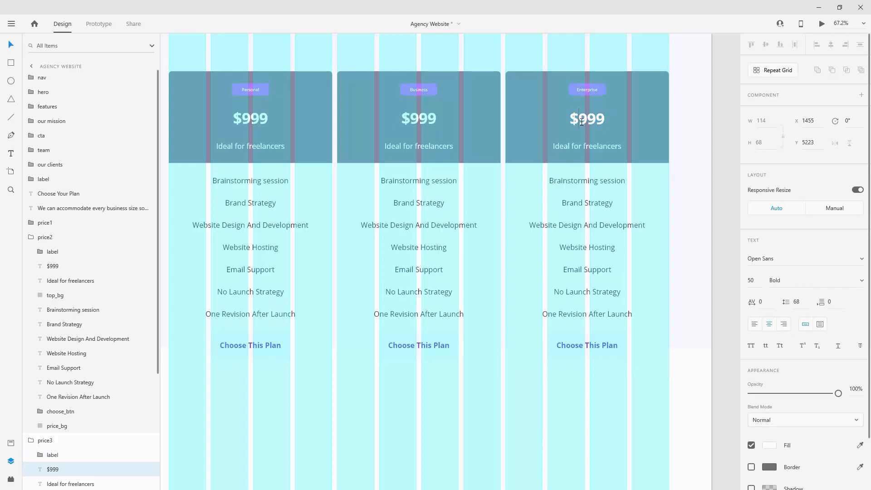
{"action": "type", "text": "5"}
{"action": "left_click", "coordinate": [608, 145]}
Step: Change the Enterprise card's tagline to "Ideal for big businesses"
{"action": "left_click", "coordinate": [586, 146]}
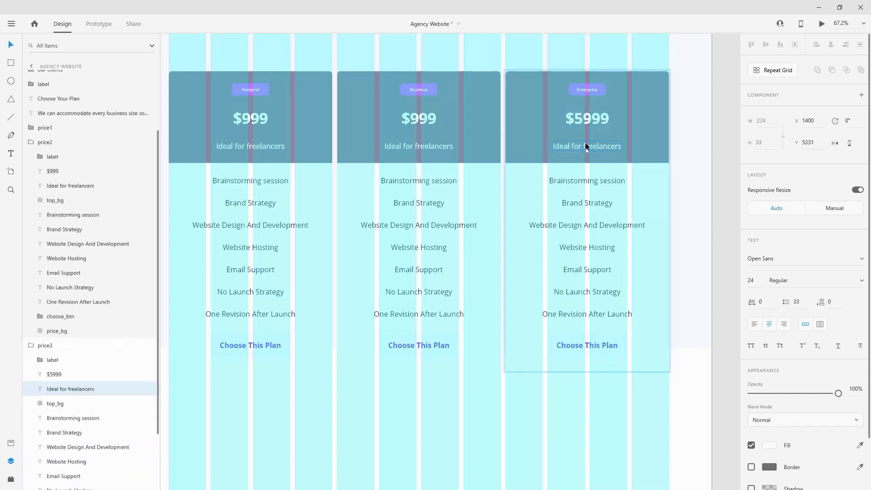
{"action": "left_click_drag", "start_coordinate": [586, 146], "coordinate": [644, 142]}
{"action": "type", "text": "big business"}
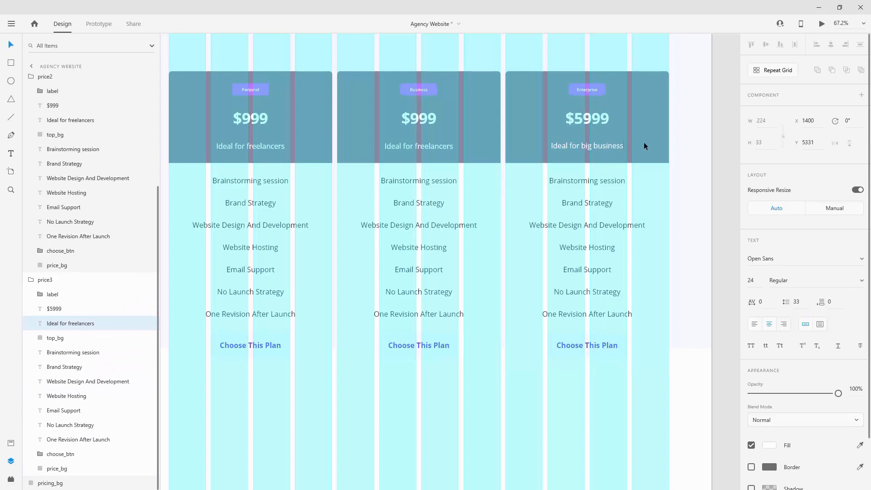
{"action": "key", "text": "Escape"}
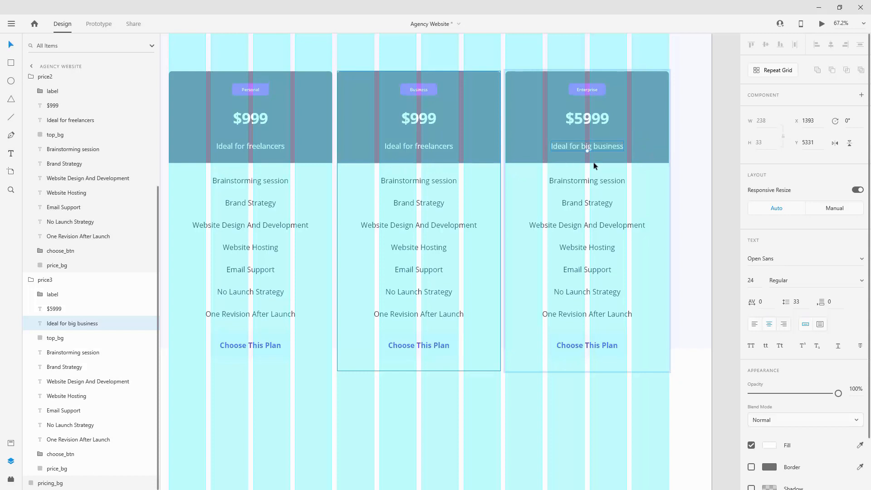
{"action": "double_click", "coordinate": [615, 145]}
{"action": "key", "text": "End"}
{"action": "type", "text": "es"}
{"action": "key", "text": "Escape"}
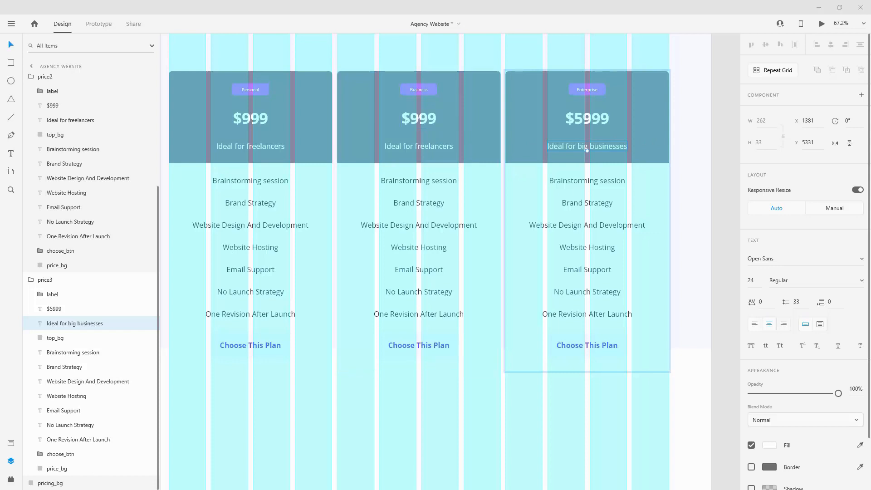
Step: Change the Business card's price to $2999
{"action": "double_click", "coordinate": [414, 119]}
{"action": "double_click", "coordinate": [413, 119]}
{"action": "type", "text": "2"}
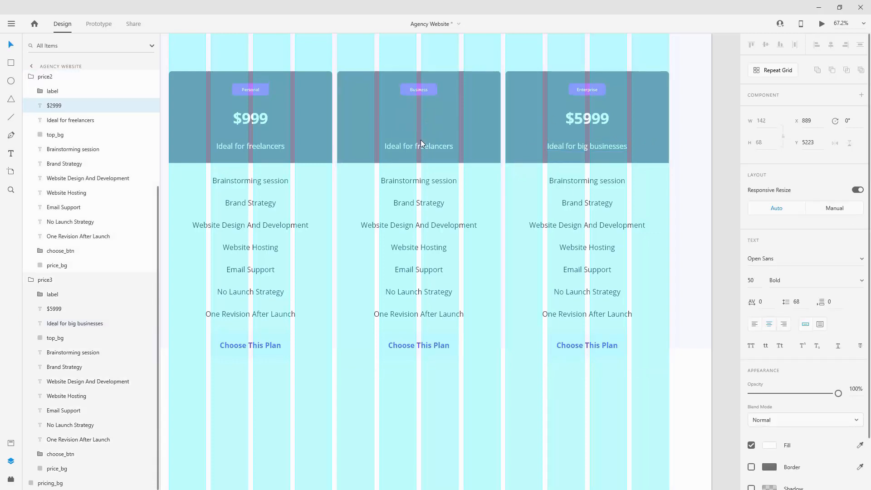
Step: Change the Business card's tagline to "Ideal for small teams"
{"action": "left_click", "coordinate": [420, 148]}
{"action": "double_click", "coordinate": [421, 148]}
{"action": "left_click", "coordinate": [415, 148]}
{"action": "left_click_drag", "start_coordinate": [414, 148], "coordinate": [522, 148]}
{"action": "type", "text": "small teams"}
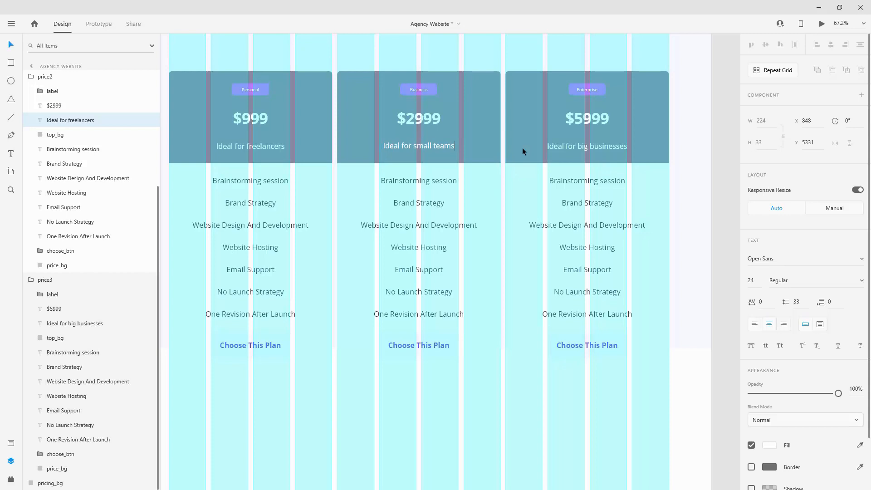
Step: Change the Business card's support feature to "Direct Support"
{"action": "key", "text": "Escape"}
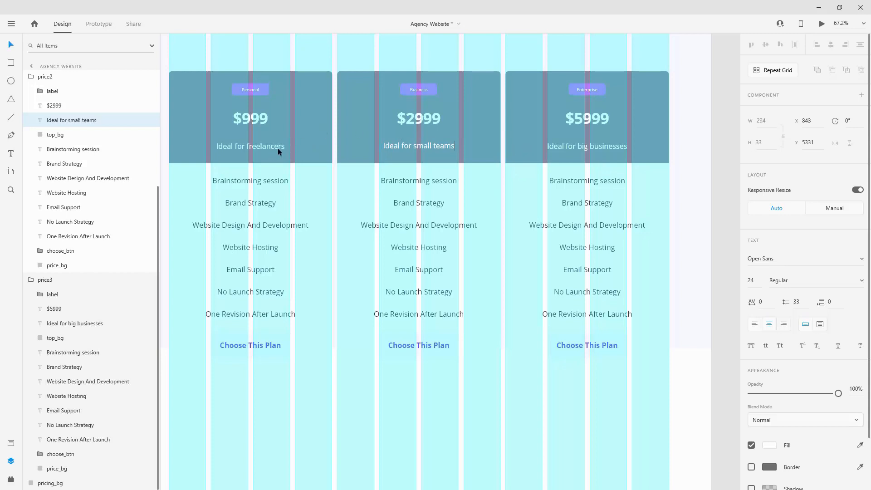
{"action": "left_click", "coordinate": [35, 77]}
{"action": "scroll", "coordinate": [659, 163], "scroll_direction": "down", "scroll_amount": 2}
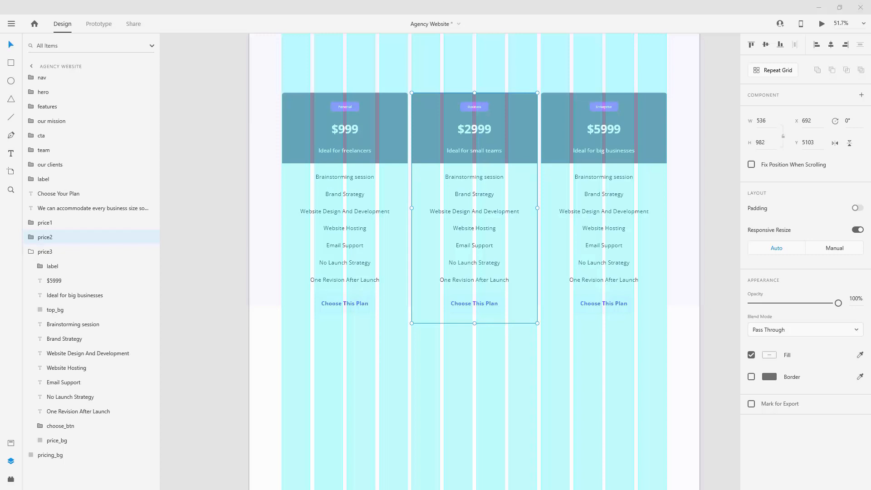
{"action": "double_click", "coordinate": [479, 246]}
{"action": "double_click", "coordinate": [468, 247]}
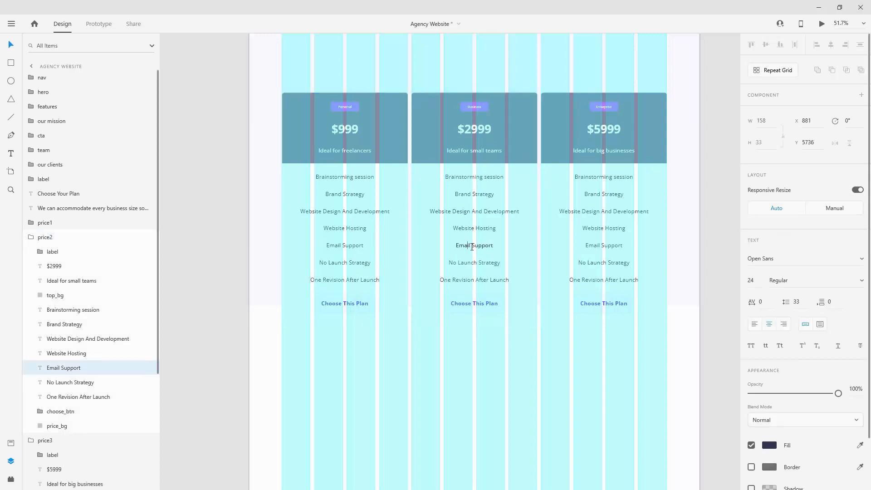
{"action": "double_click", "coordinate": [456, 246]}
{"action": "type", "text": "Direct"}
{"action": "key", "text": "Escape"}
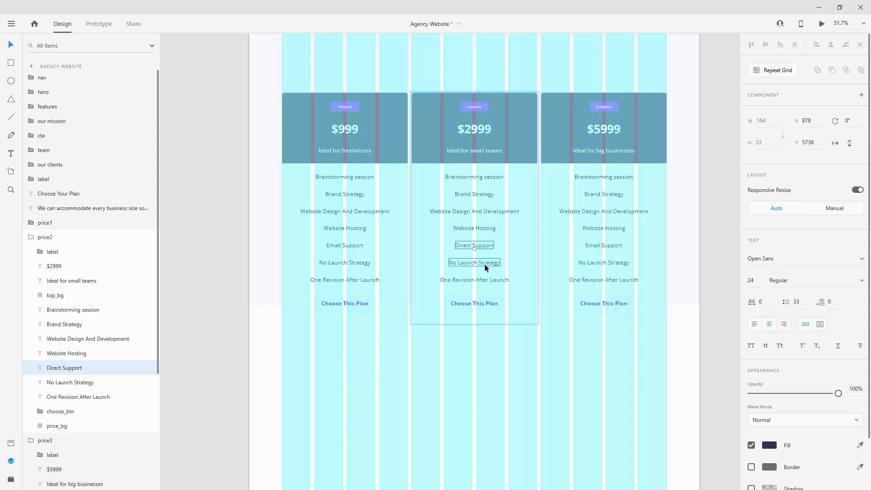
Step: Change the Business card's launch strategy feature to "3 Day Launch Strategy"
{"action": "left_click", "coordinate": [484, 264]}
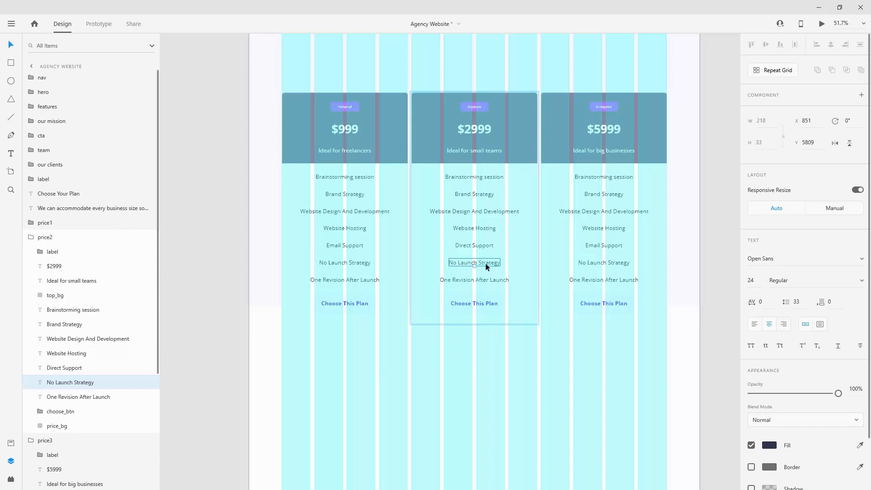
{"action": "double_click", "coordinate": [485, 263]}
{"action": "key", "text": "Home"}
{"action": "key", "text": "shift+Right"}
{"action": "key", "text": "shift+Right"}
{"action": "key", "text": "shift+Right"}
{"action": "key", "text": "shift+Left"}
{"action": "type", "text": "3 Day"}
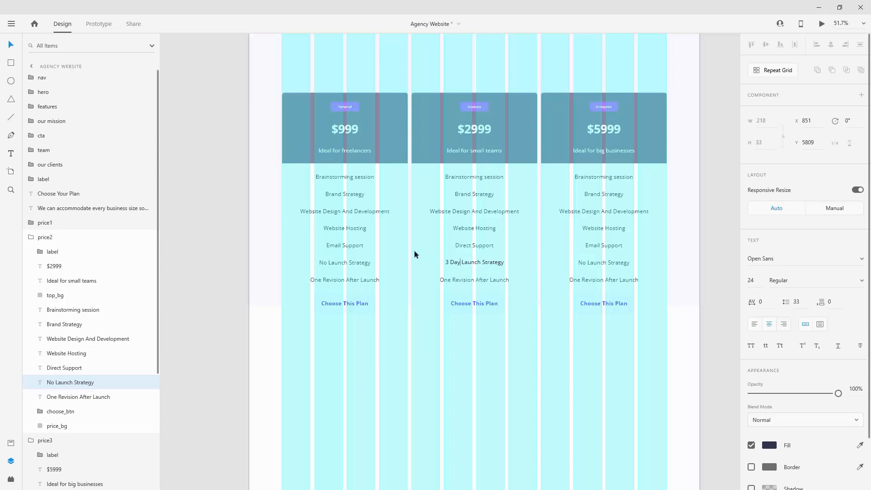
{"action": "key", "text": "Escape"}
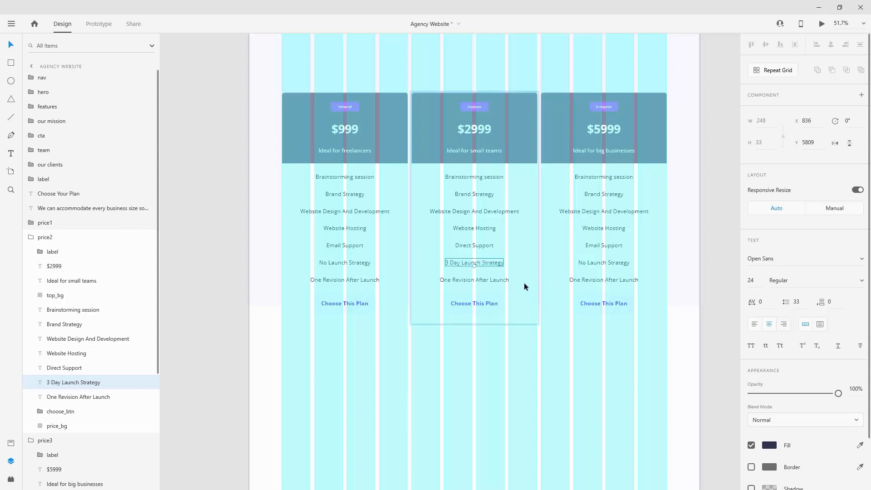
Step: Change the Business card's revision feature to "Two Revision After Launch"
{"action": "left_click", "coordinate": [469, 282]}
{"action": "double_click", "coordinate": [469, 282]}
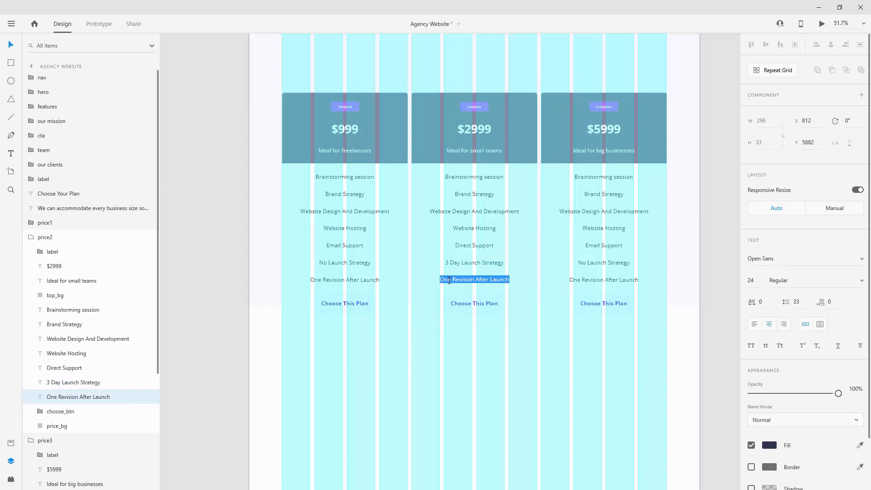
{"action": "left_click", "coordinate": [450, 280]}
{"action": "double_click", "coordinate": [443, 280]}
{"action": "type", "text": "Two"}
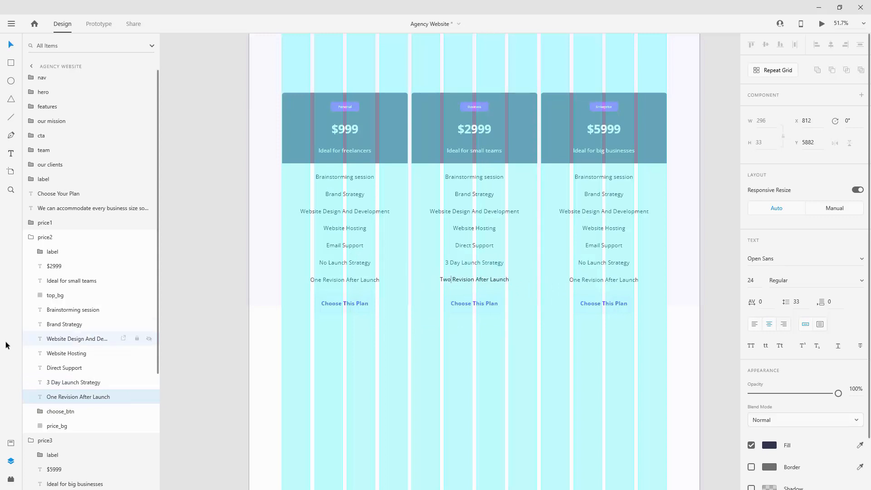
{"action": "left_click", "coordinate": [30, 236]}
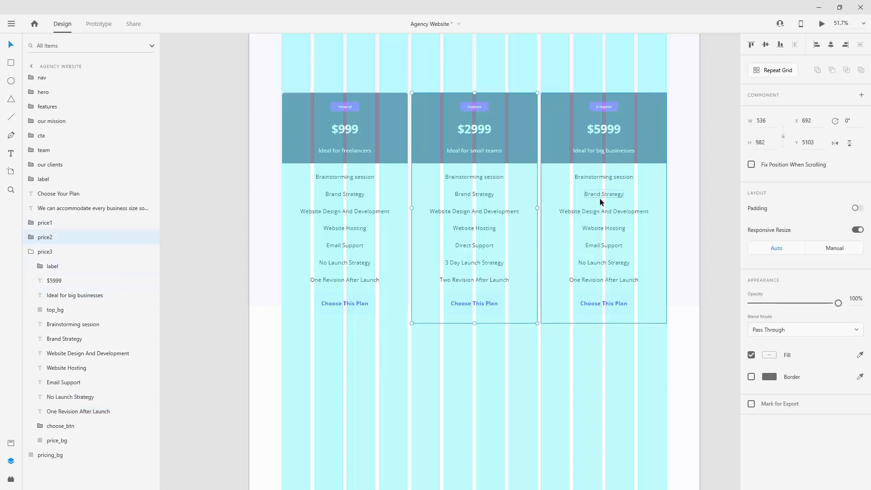
Step: Change the Enterprise card's support feature to "Dedicated Support"
{"action": "left_click", "coordinate": [604, 246]}
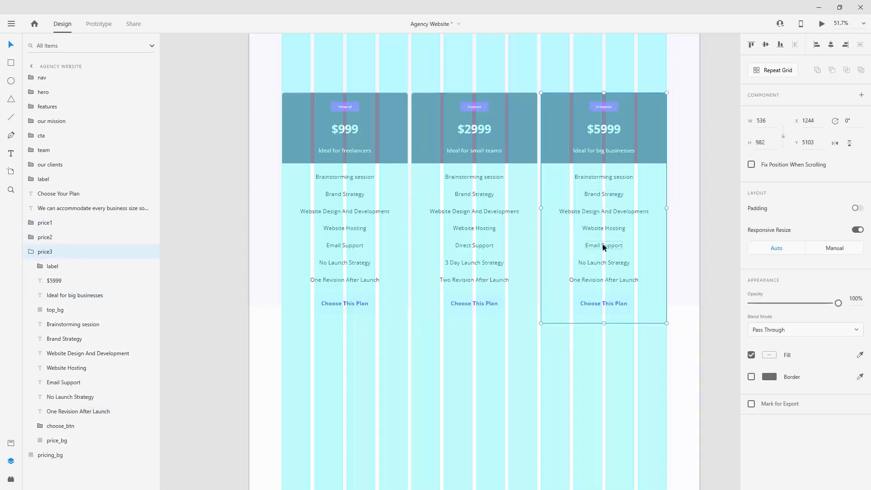
{"action": "double_click", "coordinate": [598, 246]}
{"action": "double_click", "coordinate": [596, 246]}
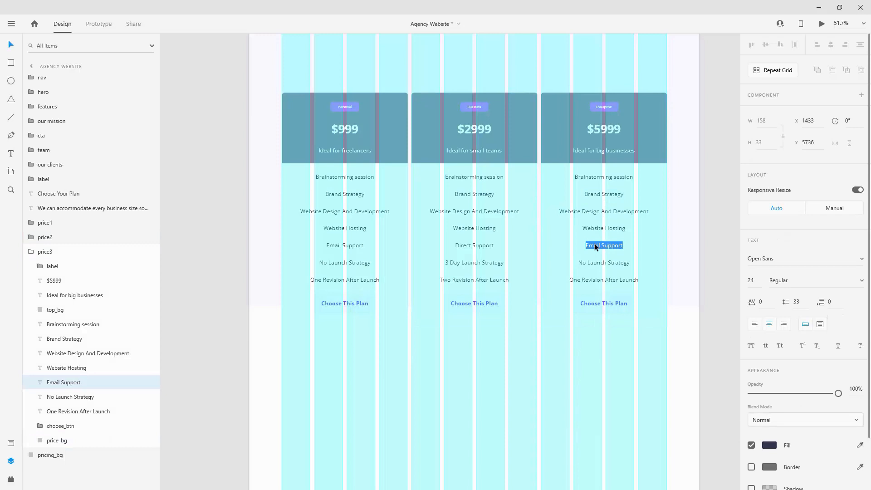
{"action": "double_click", "coordinate": [595, 244]}
{"action": "type", "text": "Dedicated"}
{"action": "left_click", "coordinate": [614, 247]}
{"action": "key", "text": "Escape"}
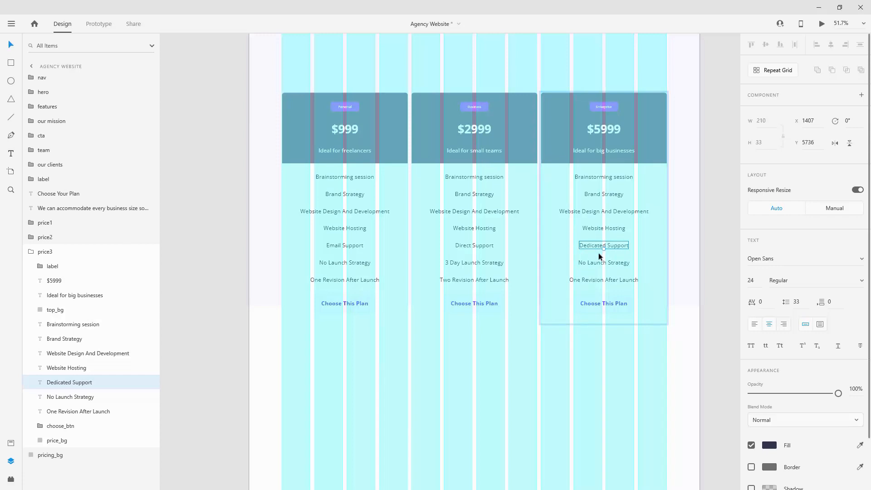
Step: Change the Enterprise card's launch strategy feature to "Two Weeks Launch Strategy"
{"action": "left_click", "coordinate": [597, 262]}
{"action": "double_click", "coordinate": [598, 263]}
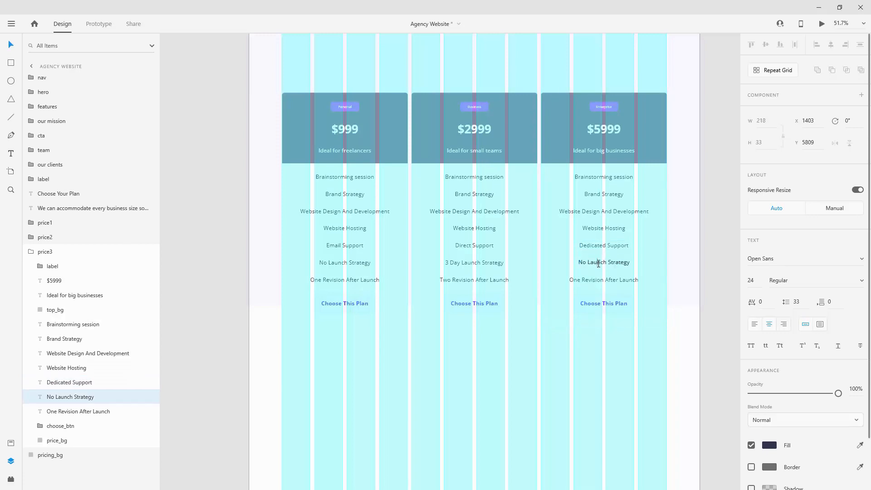
{"action": "left_click_drag", "start_coordinate": [587, 262], "coordinate": [563, 263]}
{"action": "type", "text": "Two Weeks"}
{"action": "key", "text": "Escape"}
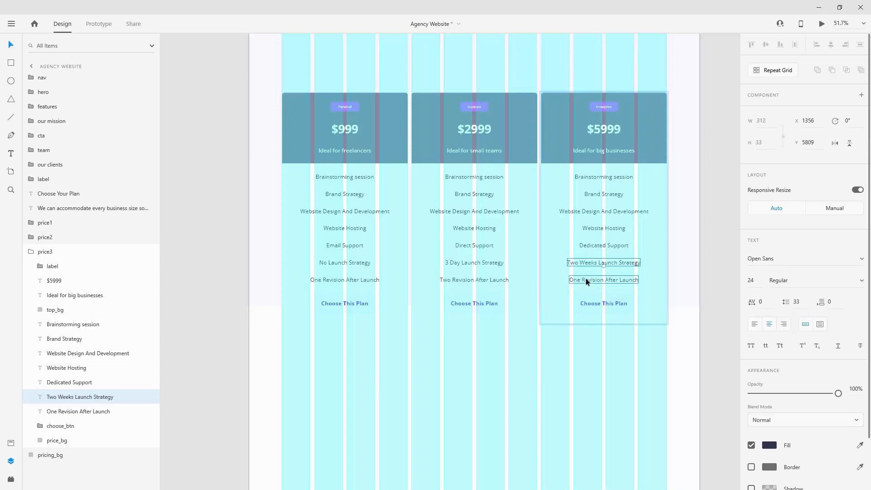
Step: Change the Enterprise card's revision feature to "Unlimited Revisions"
{"action": "left_click", "coordinate": [586, 280]}
{"action": "double_click", "coordinate": [586, 281]}
{"action": "left_click", "coordinate": [597, 279]}
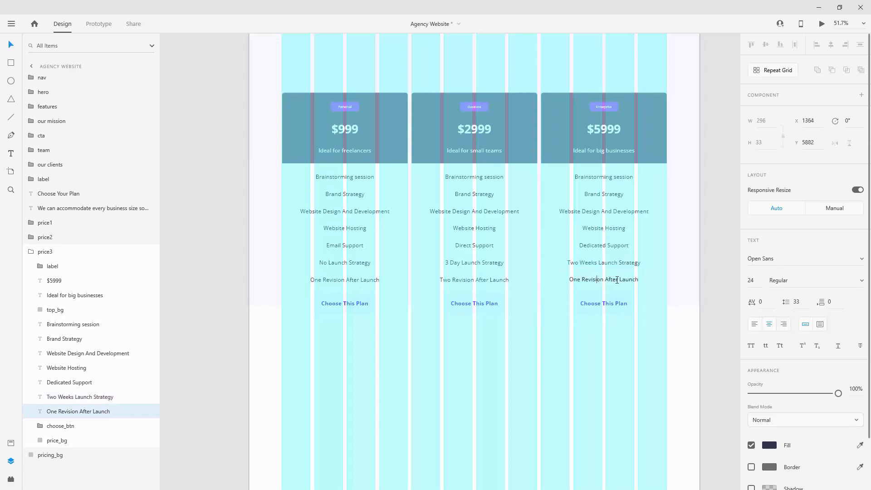
{"action": "left_click_drag", "start_coordinate": [638, 280], "coordinate": [606, 280]}
{"action": "type", "text": "Ah"}
{"action": "key", "text": "BackSpace"}
{"action": "key", "text": "BackSpace"}
{"action": "key", "text": "BackSpace"}
{"action": "type", "text": "s"}
{"action": "key", "text": "shift+Left"}
{"action": "key", "text": "shift+Left"}
{"action": "key", "text": "shift+Left"}
{"action": "type", "text": "Unlimited"}
{"action": "key", "text": "Escape"}
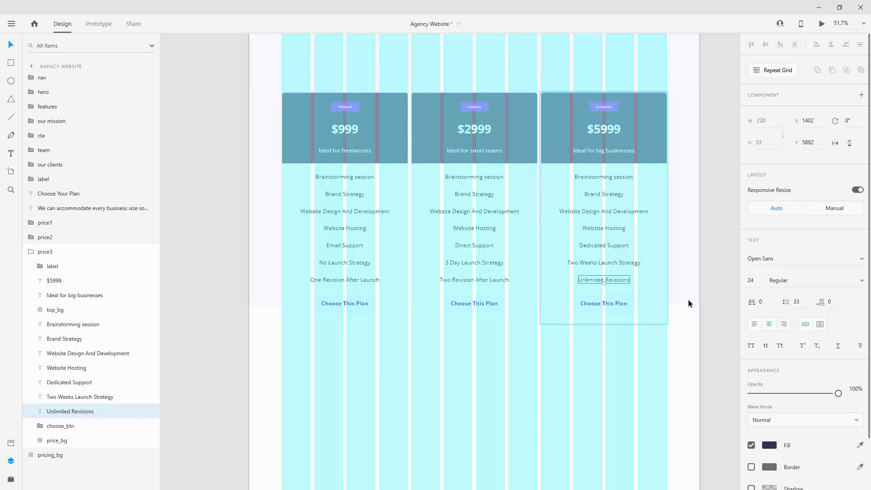
{"action": "left_click", "coordinate": [31, 252]}
Step: Fill the background of the Business card's "Choose This Plan" button with the saved purple #9366ED
{"action": "left_click", "coordinate": [32, 238]}
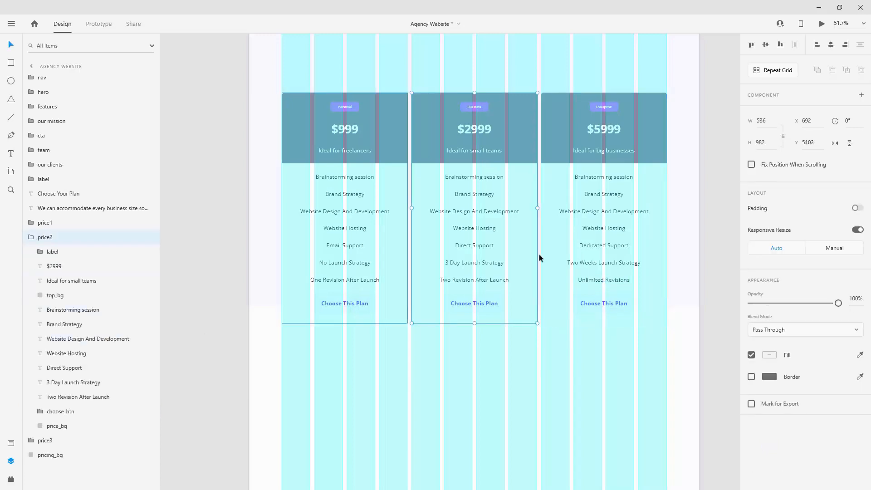
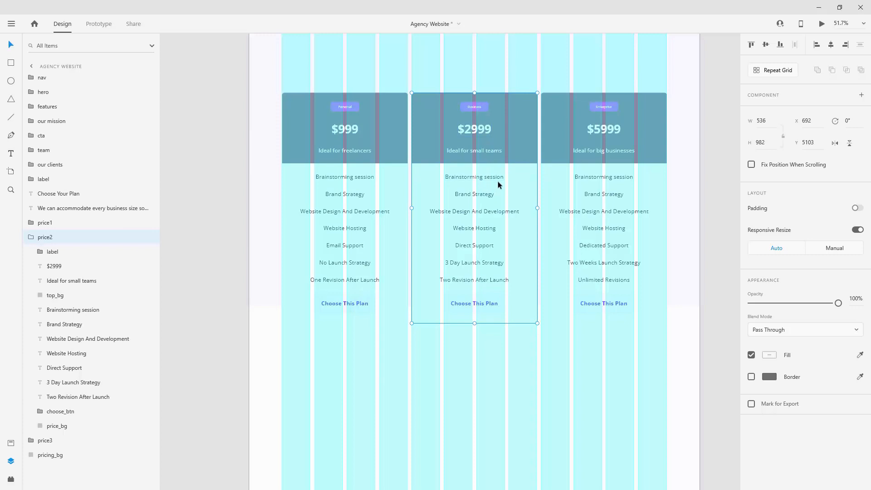
{"action": "double_click", "coordinate": [501, 300]}
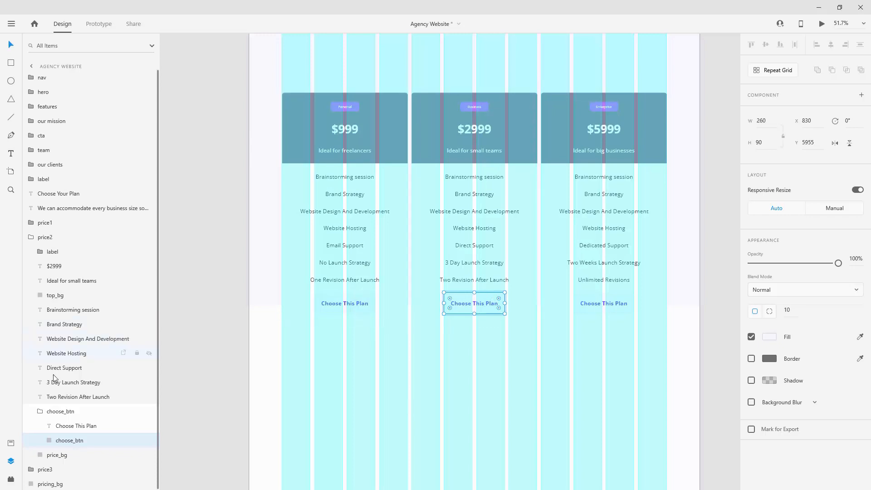
{"action": "left_click", "coordinate": [11, 443]}
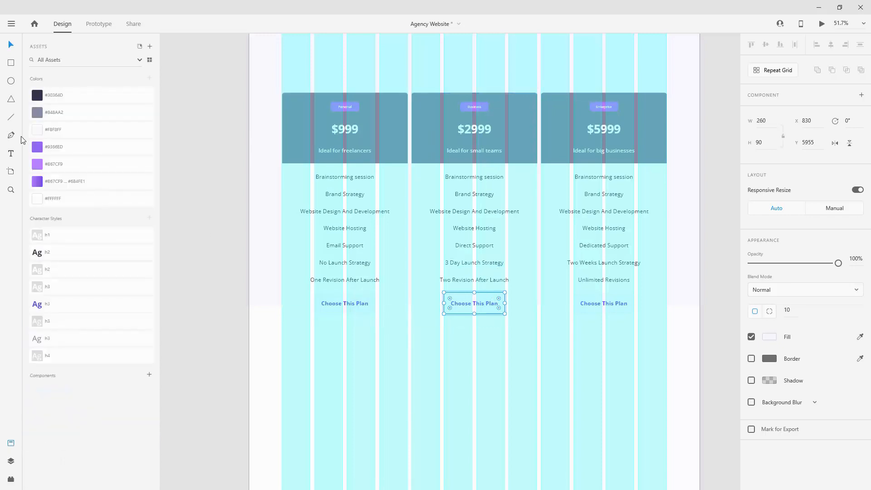
{"action": "left_click", "coordinate": [40, 149]}
Step: Set the text of the Business card's "Choose This Plan" button to the saved white #FFFFFF
{"action": "left_click", "coordinate": [483, 304]}
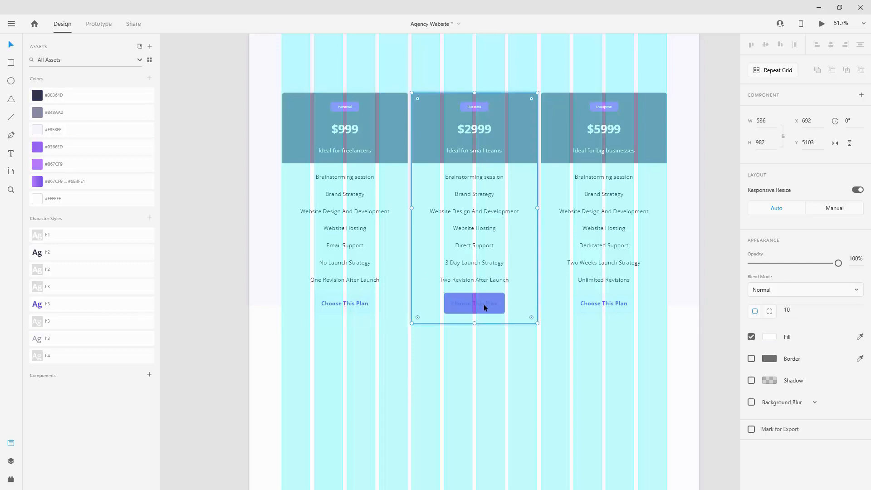
{"action": "double_click", "coordinate": [485, 303]}
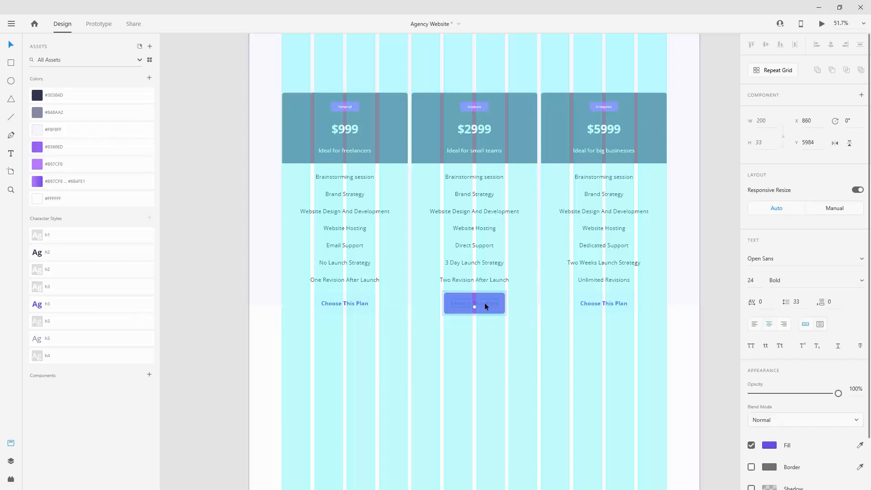
{"action": "left_click", "coordinate": [77, 198]}
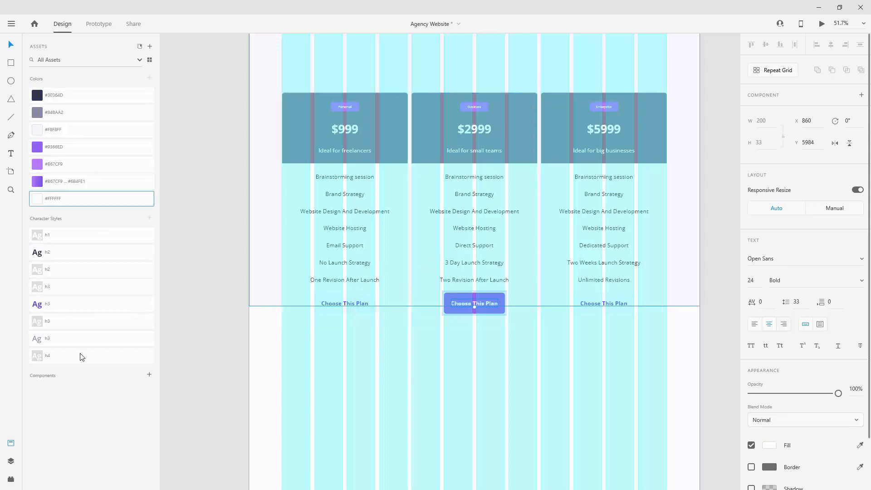
{"action": "left_click", "coordinate": [11, 461]}
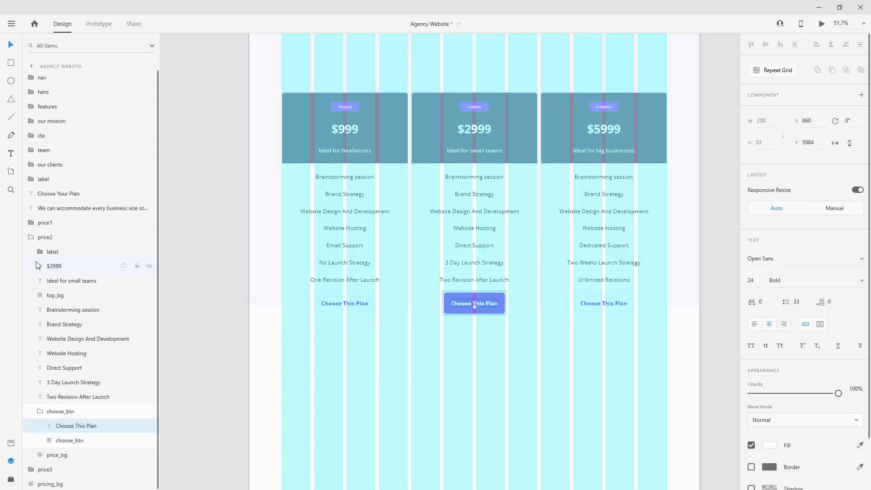
{"action": "left_click", "coordinate": [40, 411]}
Step: Try a shadow on the Business card's background, then turn it off
{"action": "left_click", "coordinate": [59, 427]}
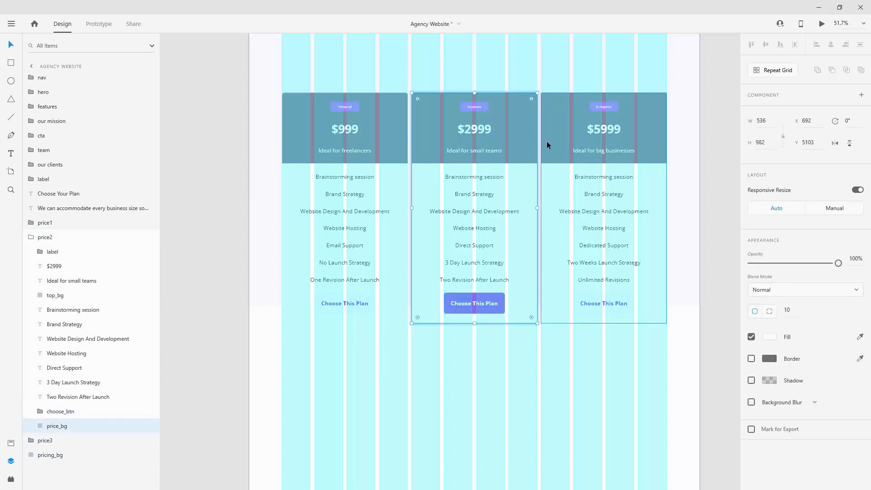
{"action": "left_click", "coordinate": [751, 381]}
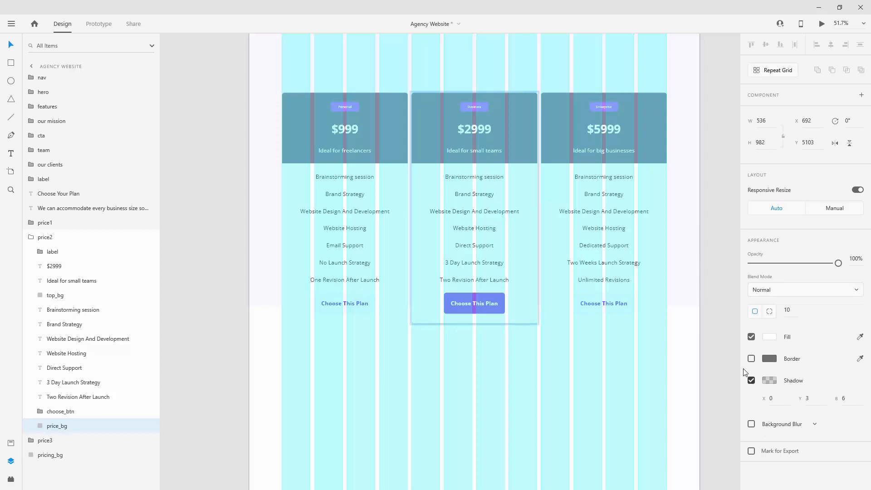
{"action": "left_click", "coordinate": [752, 380]}
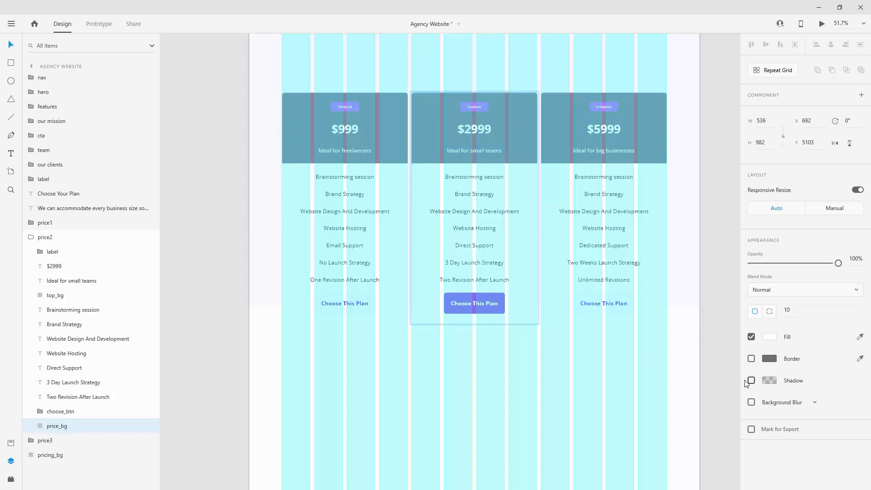
{"action": "left_click", "coordinate": [31, 237]}
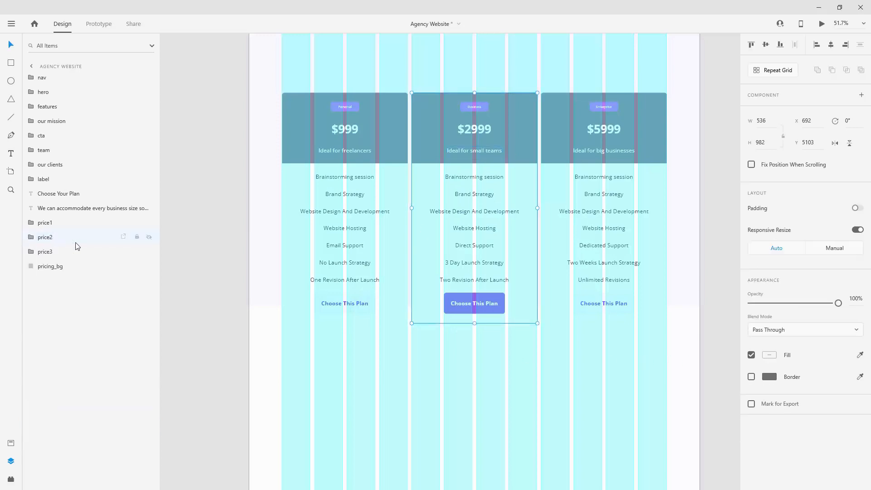
{"action": "left_click", "coordinate": [477, 349]}
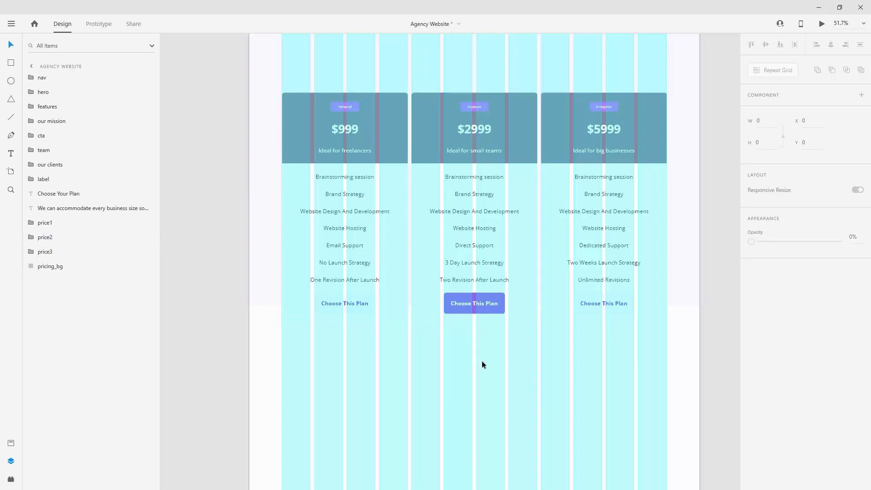
Step: Move the three pricing cards together up to Y 4931, closer to the "Choose Your Plan" intro text
{"action": "scroll", "coordinate": [482, 360], "scroll_direction": "down", "scroll_amount": 2}
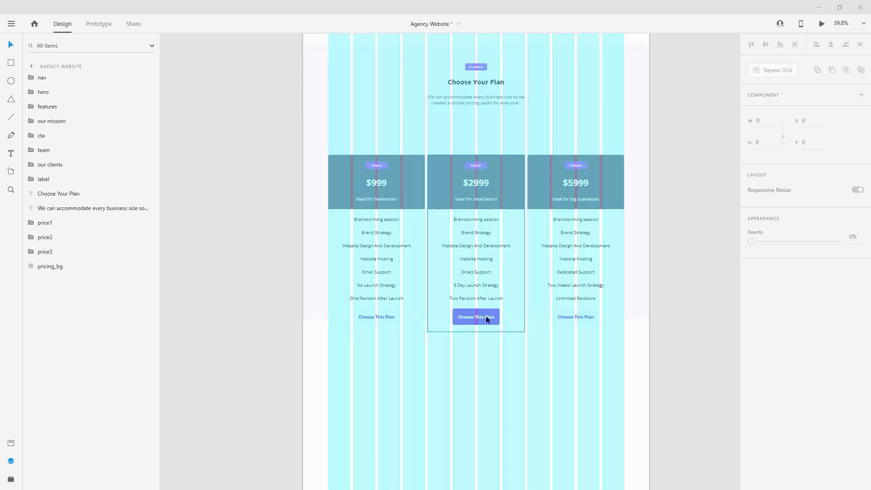
{"action": "scroll", "coordinate": [486, 312], "scroll_direction": "up", "scroll_amount": 3}
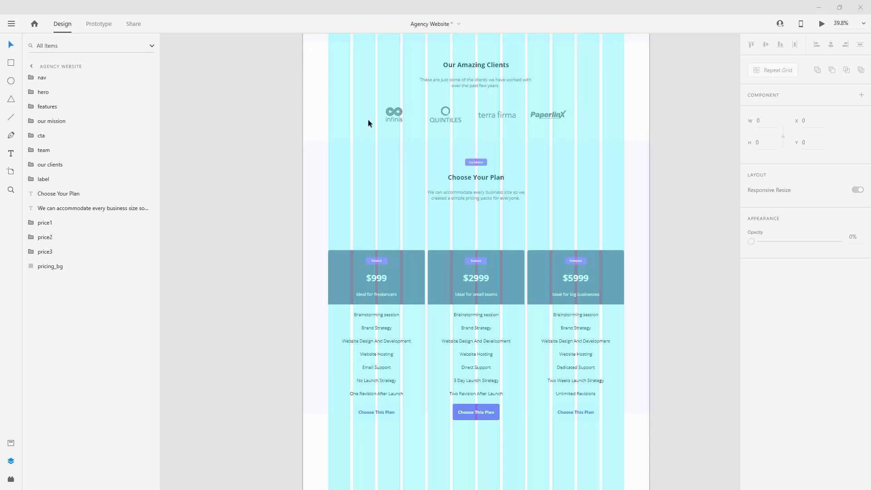
{"action": "left_click", "coordinate": [61, 225]}
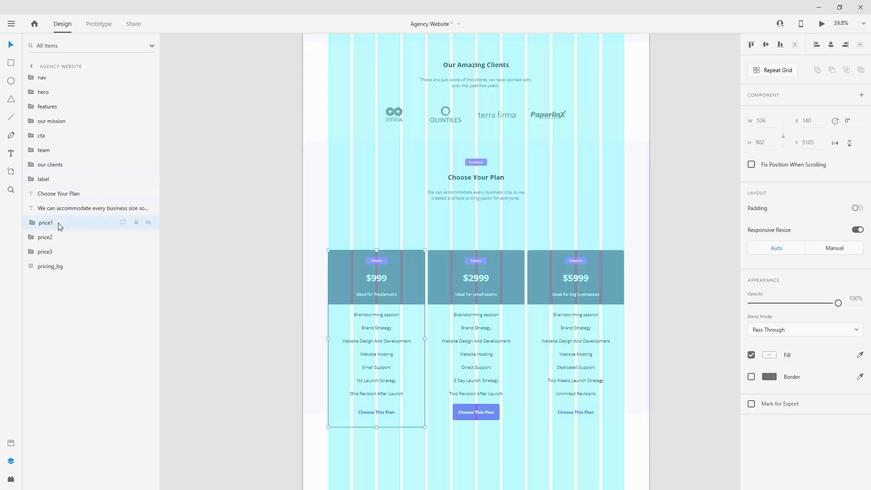
{"action": "left_click", "coordinate": [57, 251], "text": "shift"}
{"action": "left_click_drag", "start_coordinate": [500, 261], "coordinate": [500, 229]}
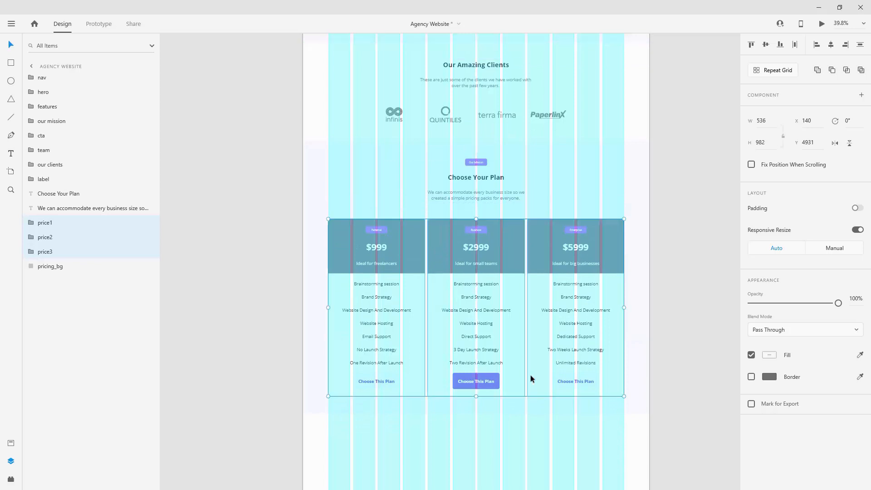
{"action": "left_click", "coordinate": [554, 404]}
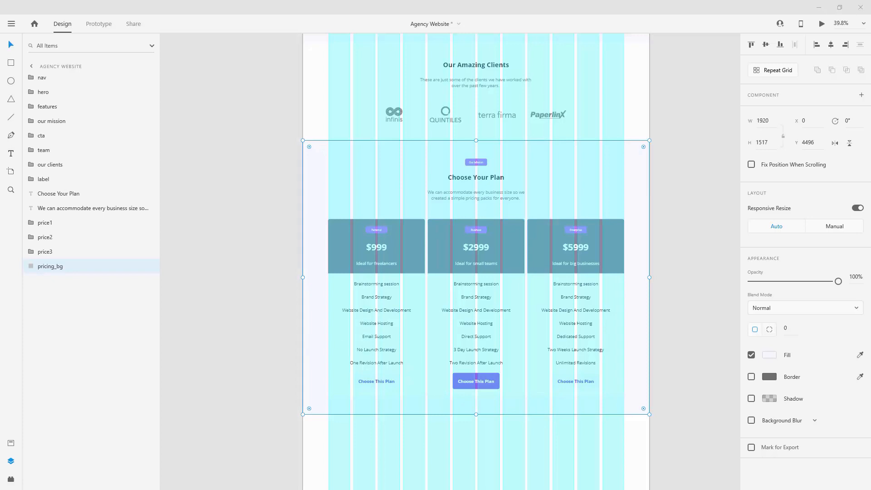
Step: Group all layers of the "Choose Your Plan" section, from label through pricing_bg, and name the group "pricing"
{"action": "left_click", "coordinate": [80, 198]}
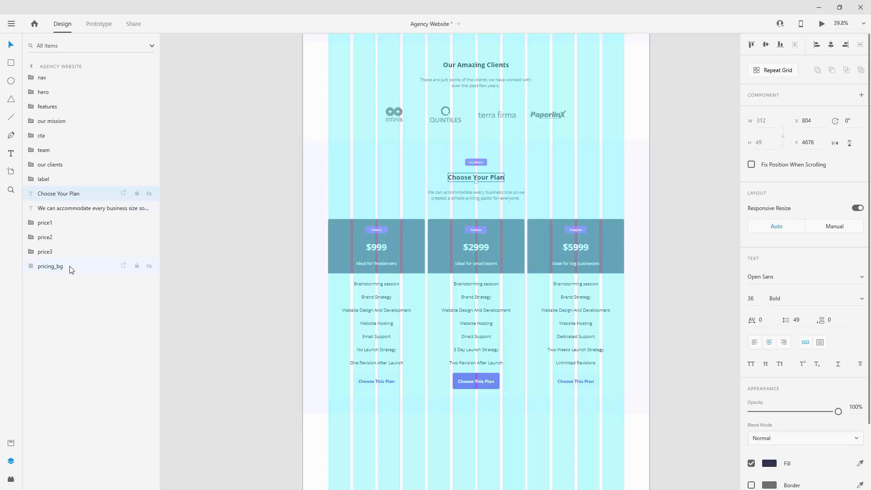
{"action": "left_click", "coordinate": [57, 178]}
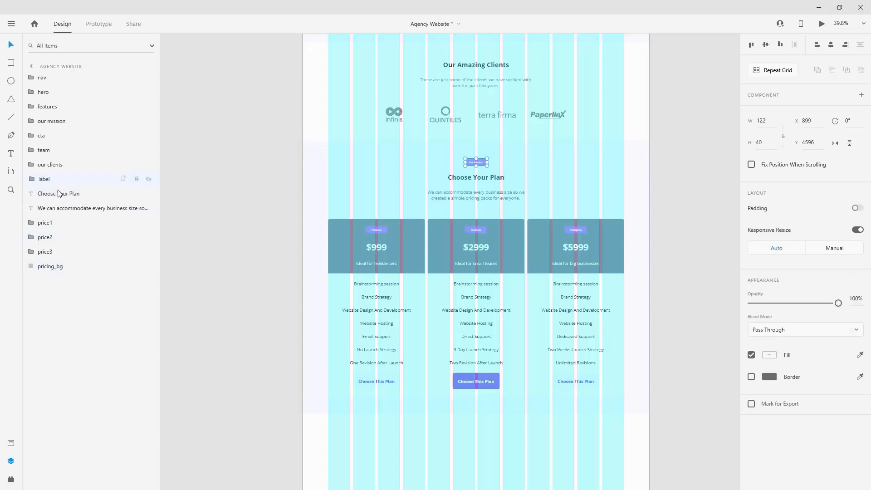
{"action": "left_click", "coordinate": [59, 271], "text": "shift"}
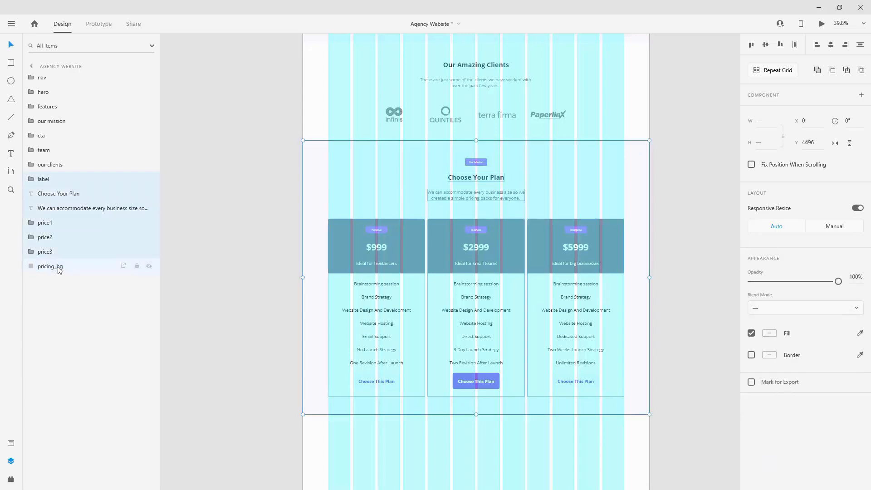
{"action": "key", "text": "ctrl+g"}
{"action": "double_click", "coordinate": [48, 179]}
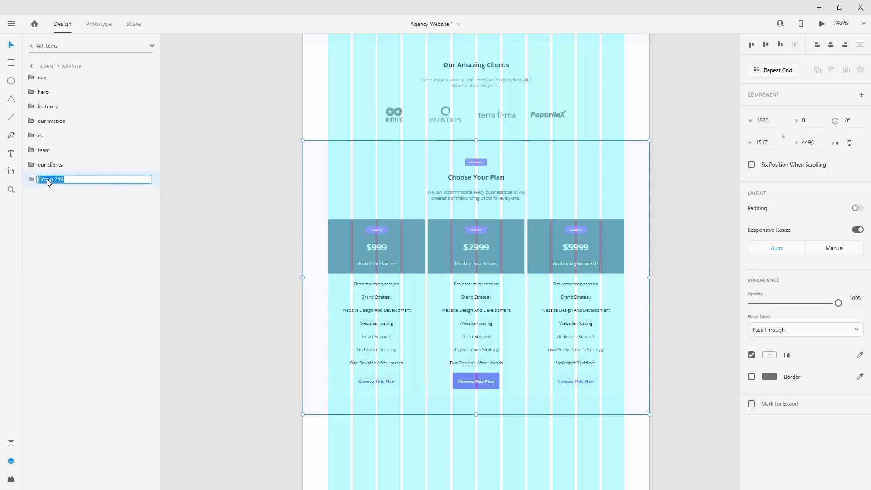
{"action": "type", "text": "pricing"}
{"action": "key", "text": "Return"}
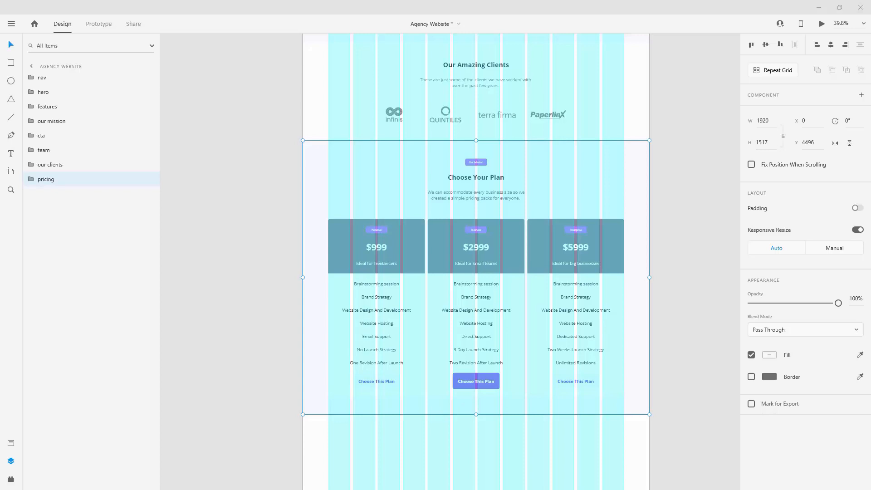
Step: Paste the purple "Agency Ly" logo text below the pricing section and order its layer beneath the pricing group
{"action": "left_click", "coordinate": [510, 452]}
{"action": "key", "text": "ctrl+v"}
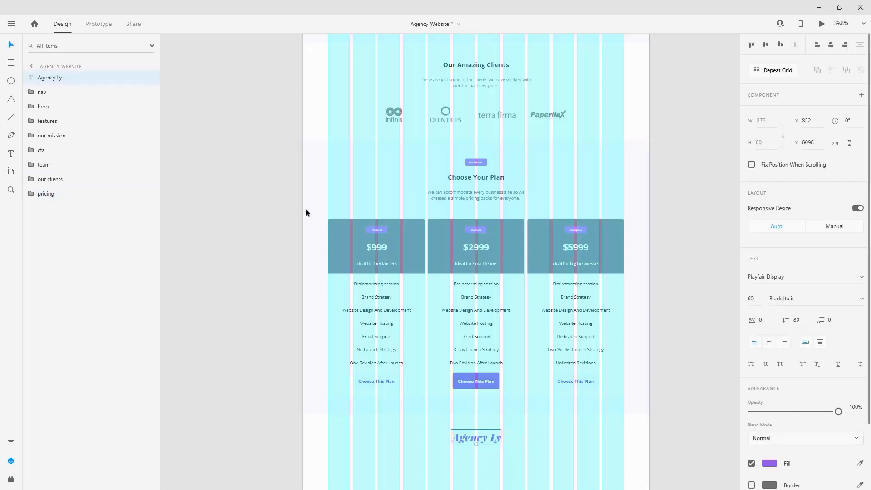
{"action": "left_click_drag", "start_coordinate": [34, 74], "coordinate": [62, 208]}
{"action": "scroll", "coordinate": [525, 341], "scroll_direction": "down", "scroll_amount": 5}
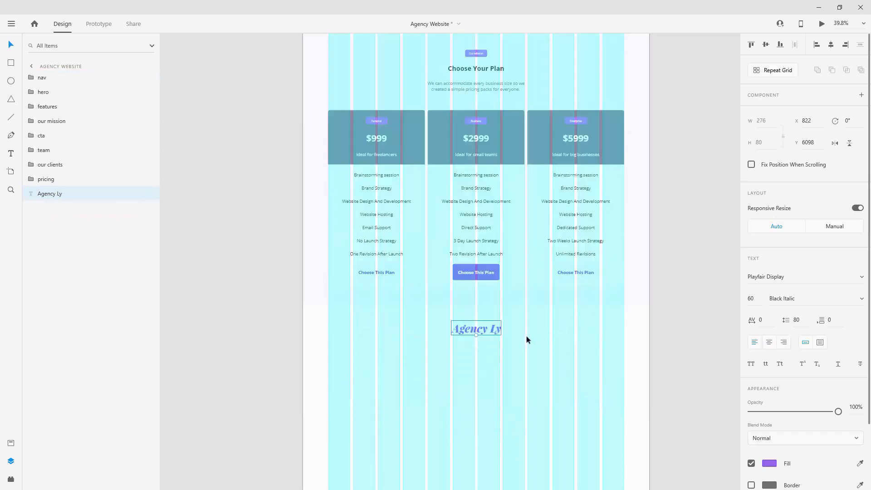
Step: Position the footer's "Agency Ly" logo 100 px below the pricing section's background, at X 822, Y 6113
{"action": "left_click_drag", "start_coordinate": [490, 246], "coordinate": [489, 231]}
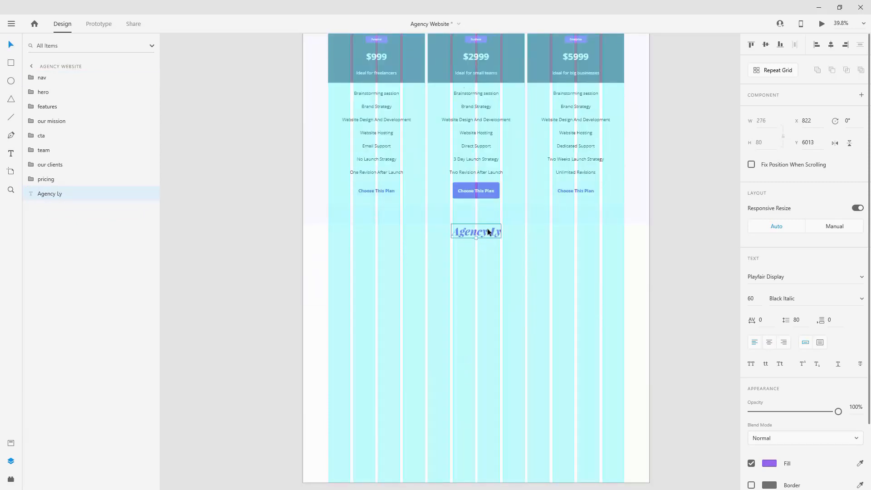
{"action": "key", "text": "shift+Down"}
{"action": "key", "text": "shift+Down"}
{"action": "key", "text": "shift+Down"}
{"action": "key", "text": "shift+Down"}
{"action": "key", "text": "shift+Down"}
{"action": "key", "text": "shift+Down"}
{"action": "key", "text": "shift+Down"}
{"action": "key", "text": "shift+Down"}
{"action": "key", "text": "shift+Down"}
{"action": "key", "text": "shift+Down"}
{"action": "key", "text": "shift+Down"}
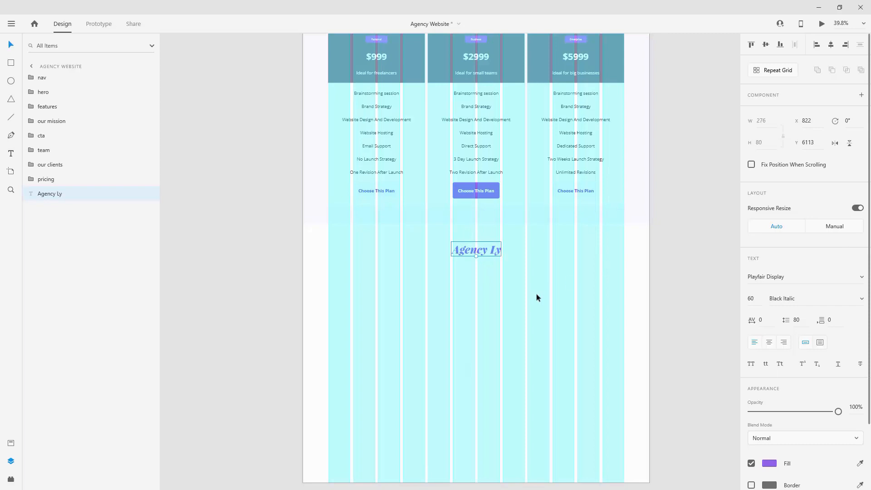
Step: Paste the "We are helping businesses big and small" paragraph under the footer logo at Y 6273 and order its layer last
{"action": "key", "text": "ctrl+v"}
{"action": "left_click_drag", "start_coordinate": [512, 274], "coordinate": [512, 280]}
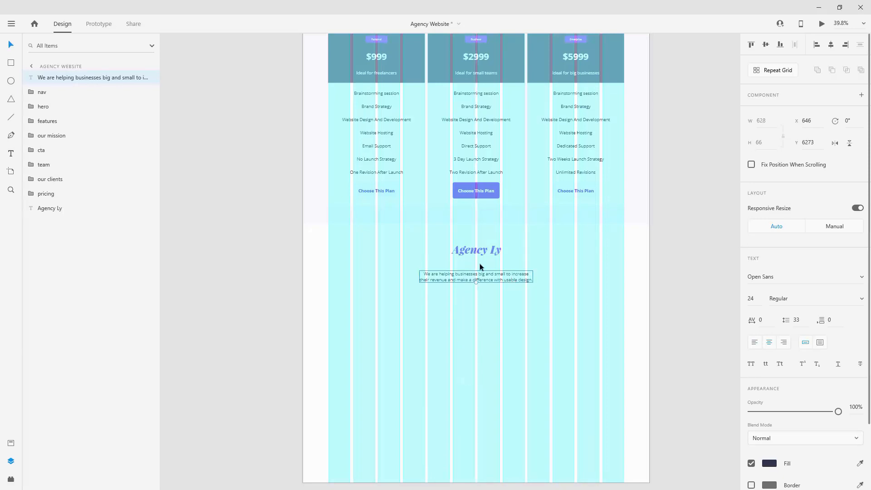
{"action": "left_click_drag", "start_coordinate": [54, 80], "coordinate": [77, 247]}
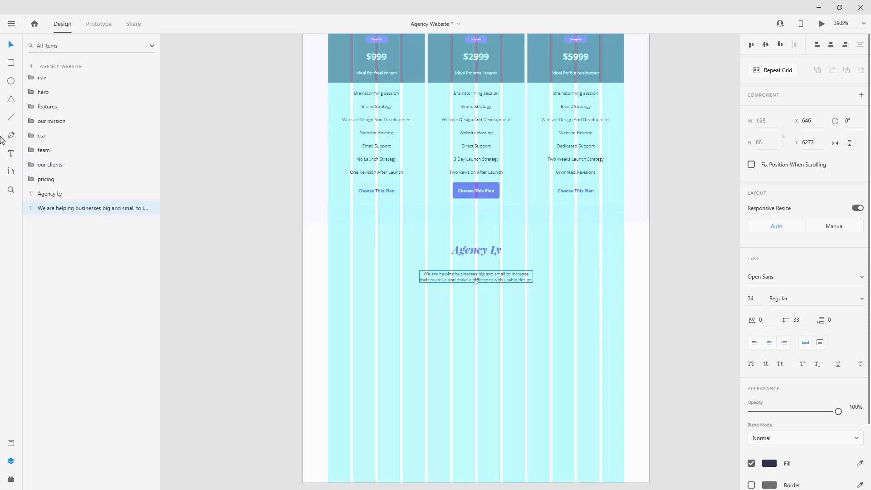
{"action": "left_click", "coordinate": [32, 77]}
{"action": "left_click", "coordinate": [55, 106]}
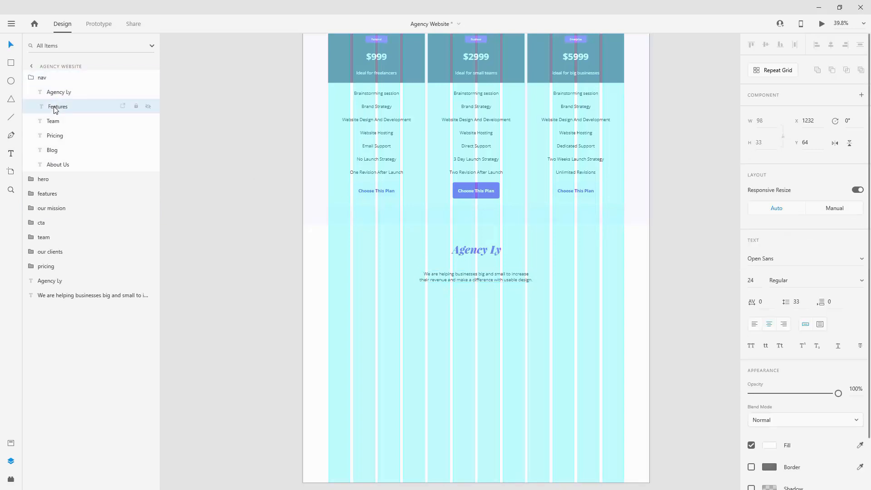
{"action": "left_click", "coordinate": [63, 164], "text": "shift"}
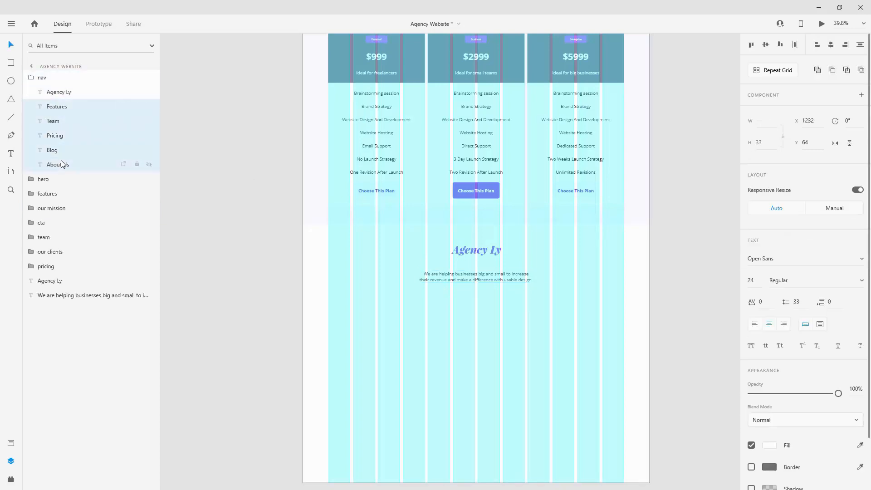
{"action": "left_click_drag", "start_coordinate": [62, 163], "coordinate": [43, 81]}
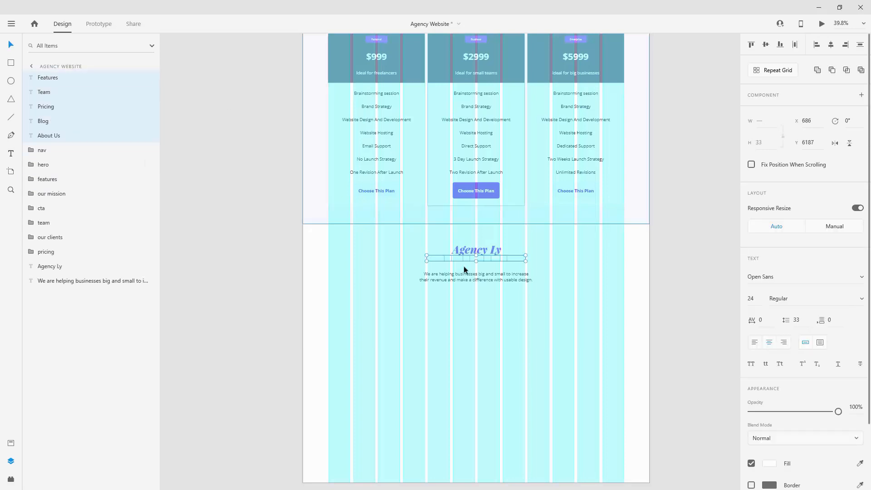
{"action": "scroll", "coordinate": [477, 267], "scroll_direction": "up", "scroll_amount": 3}
{"action": "scroll", "coordinate": [477, 267], "scroll_direction": "up", "scroll_amount": 2}
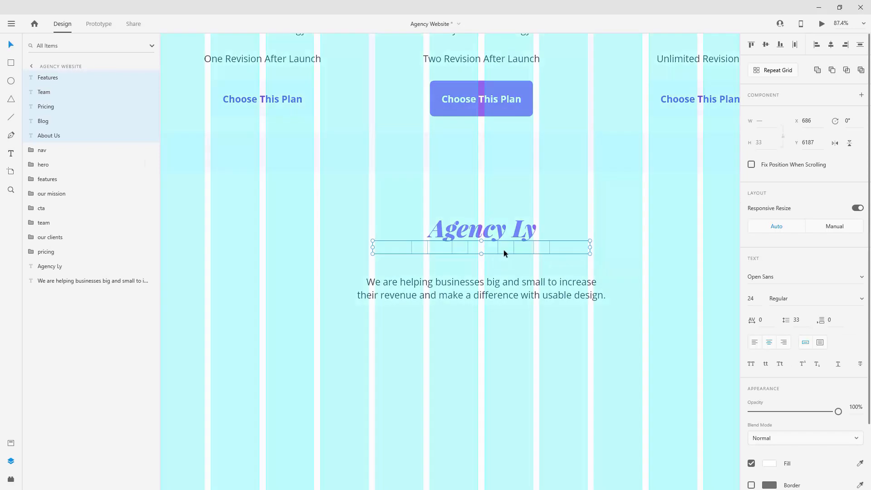
{"action": "left_click", "coordinate": [508, 280], "text": "shift"}
{"action": "left_click", "coordinate": [48, 77]}
{"action": "left_click", "coordinate": [54, 135], "text": "shift"}
{"action": "scroll", "coordinate": [482, 217], "scroll_direction": "down", "scroll_amount": 2}
{"action": "scroll", "coordinate": [482, 217], "scroll_direction": "down", "scroll_amount": 8}
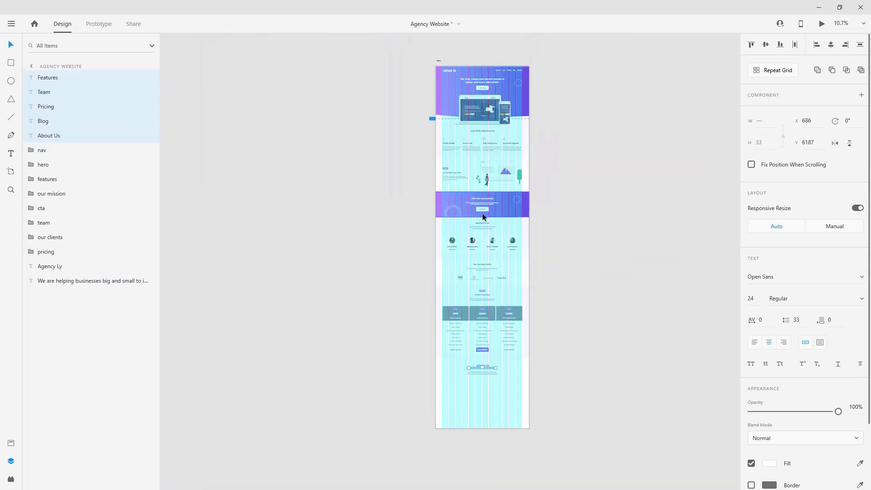
{"action": "scroll", "coordinate": [476, 290], "scroll_direction": "up", "scroll_amount": 12}
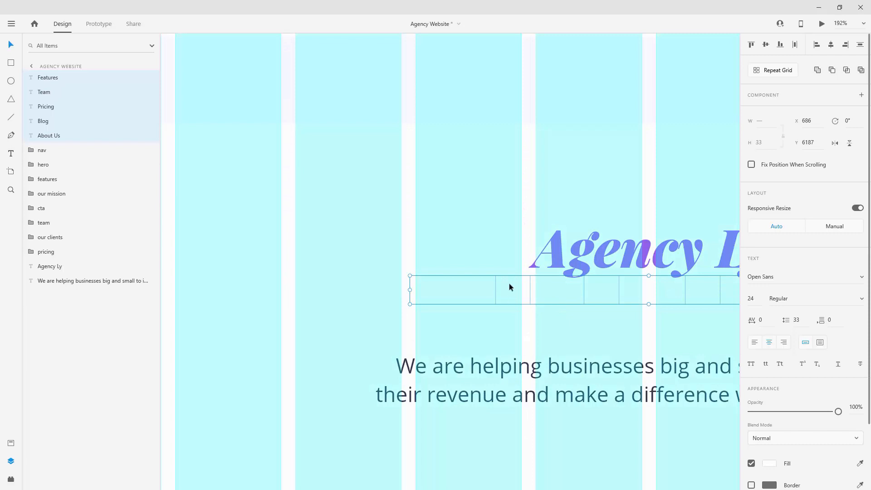
{"action": "key", "text": "Delete"}
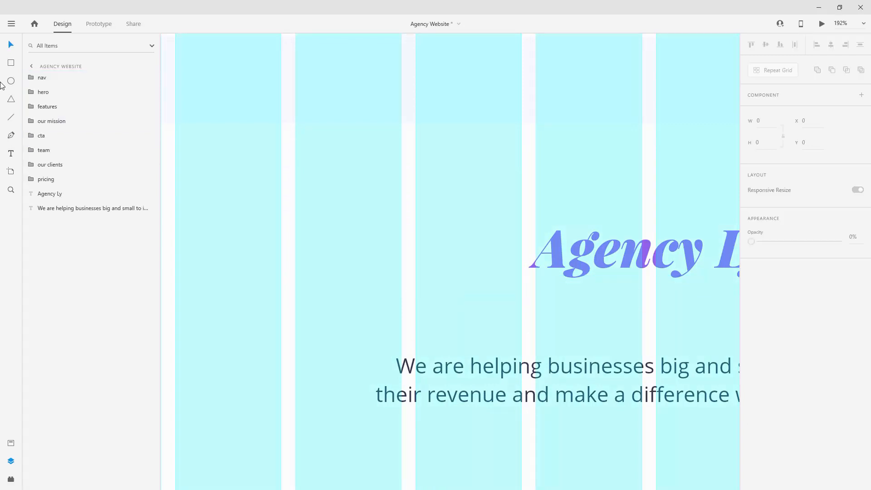
{"action": "key", "text": "ctrl+z"}
{"action": "scroll", "coordinate": [419, 176], "scroll_direction": "down", "scroll_amount": 6}
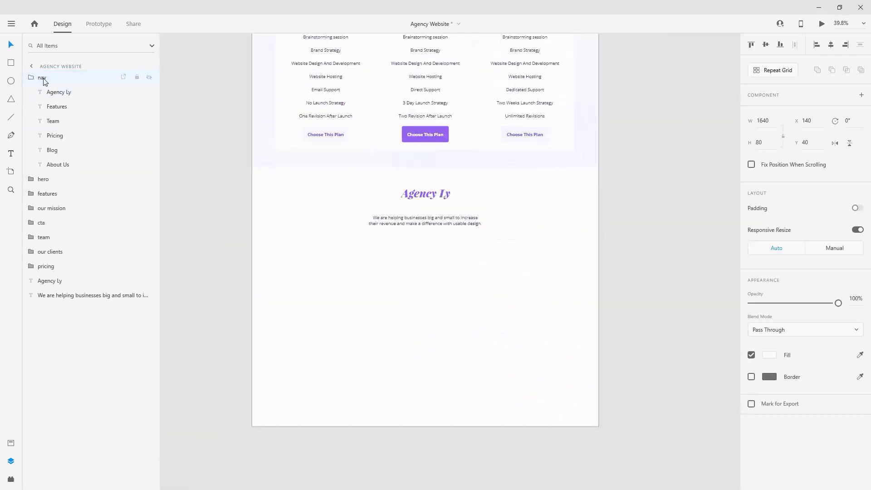
Step: Duplicate the nav group's Features, Team, Pricing, Blog and About Us links and take the duplicates out of the group
{"action": "key", "text": "ctrl+'"}
{"action": "scroll", "coordinate": [432, 162], "scroll_direction": "down", "scroll_amount": 4}
{"action": "scroll", "coordinate": [433, 164], "scroll_direction": "up", "scroll_amount": 2}
{"action": "scroll", "coordinate": [497, 139], "scroll_direction": "up", "scroll_amount": 5}
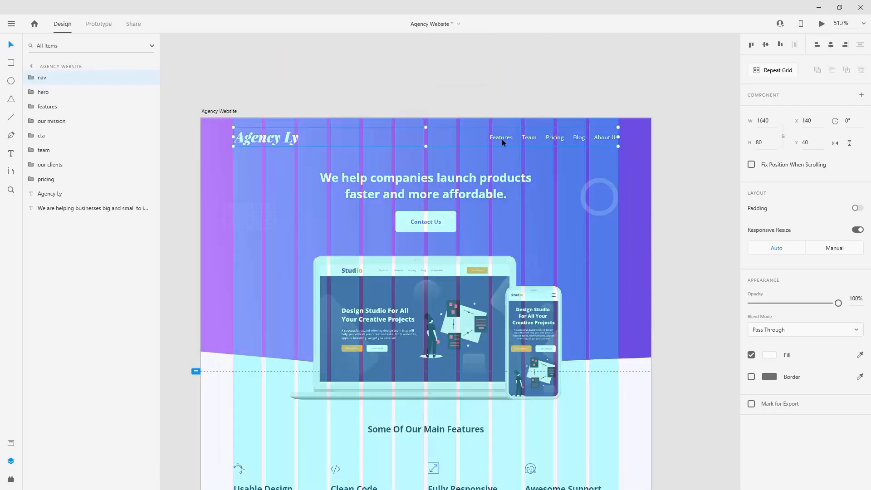
{"action": "left_click", "coordinate": [31, 77]}
{"action": "left_click", "coordinate": [52, 107]}
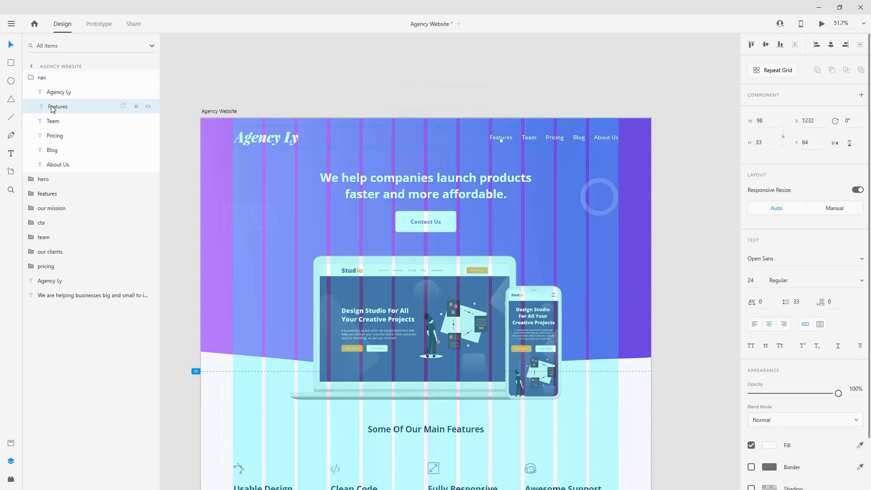
{"action": "left_click", "coordinate": [53, 166], "text": "shift"}
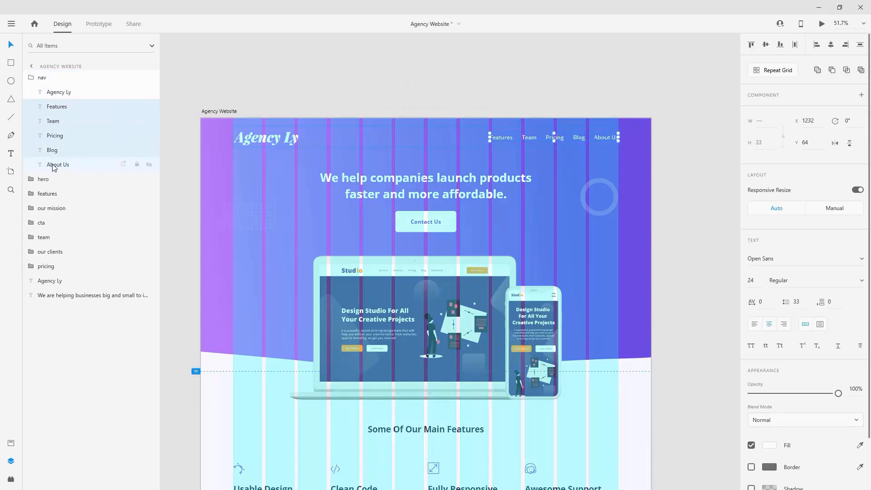
{"action": "key", "text": "ctrl+d"}
{"action": "left_click_drag", "start_coordinate": [53, 166], "coordinate": [52, 76]}
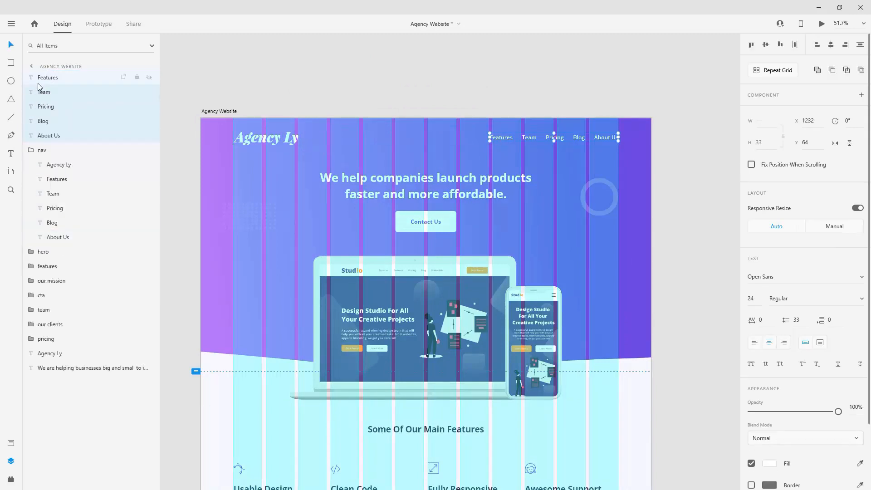
Step: Move the five duplicated links to the footer, centered below the paragraph at X 686, Y 6490, and group them
{"action": "left_click", "coordinate": [32, 157]}
{"action": "left_click", "coordinate": [69, 135]}
{"action": "left_click", "coordinate": [78, 78], "text": "shift"}
{"action": "scroll", "coordinate": [551, 167], "scroll_direction": "down", "scroll_amount": 5}
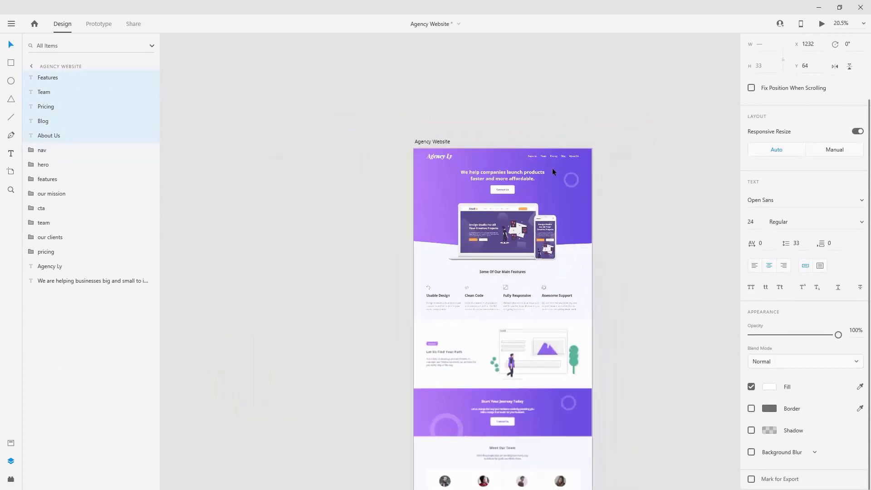
{"action": "scroll", "coordinate": [551, 168], "scroll_direction": "down", "scroll_amount": 2}
{"action": "key", "text": "ctrl+shift+apostrophe"}
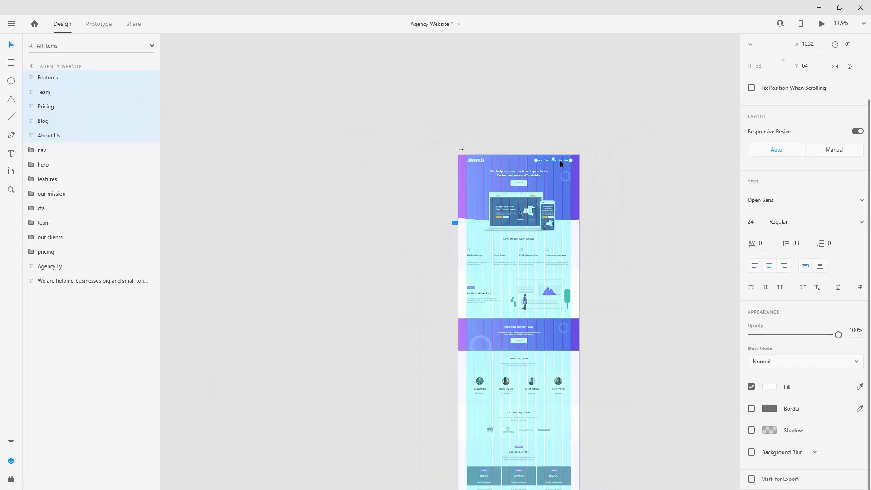
{"action": "scroll", "coordinate": [545, 416], "scroll_direction": "down", "scroll_amount": 5}
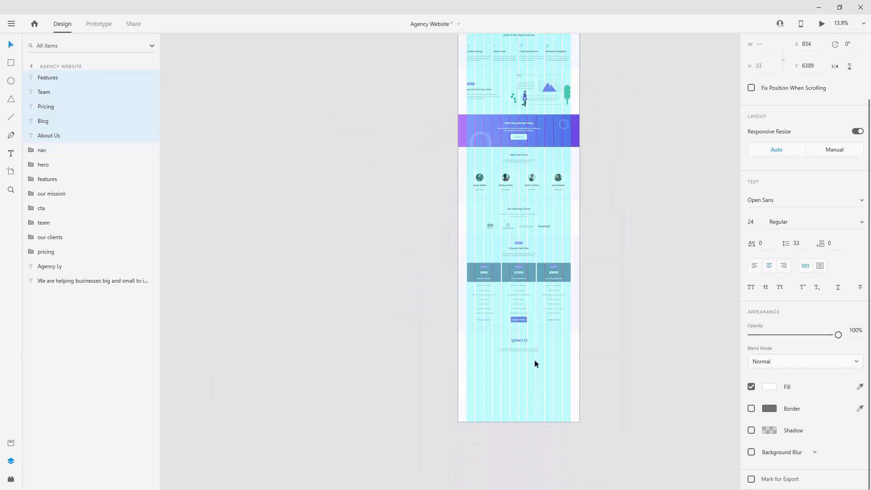
{"action": "scroll", "coordinate": [530, 363], "scroll_direction": "up", "scroll_amount": 5}
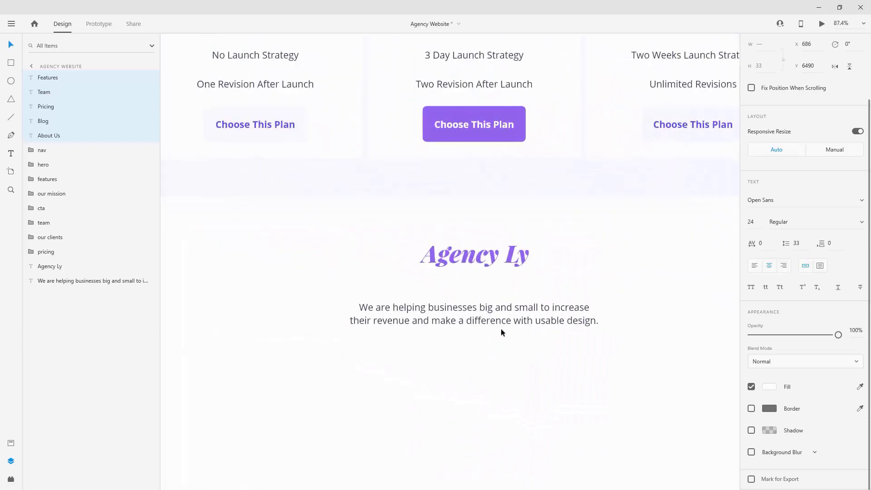
{"action": "key", "text": "ctrl+g"}
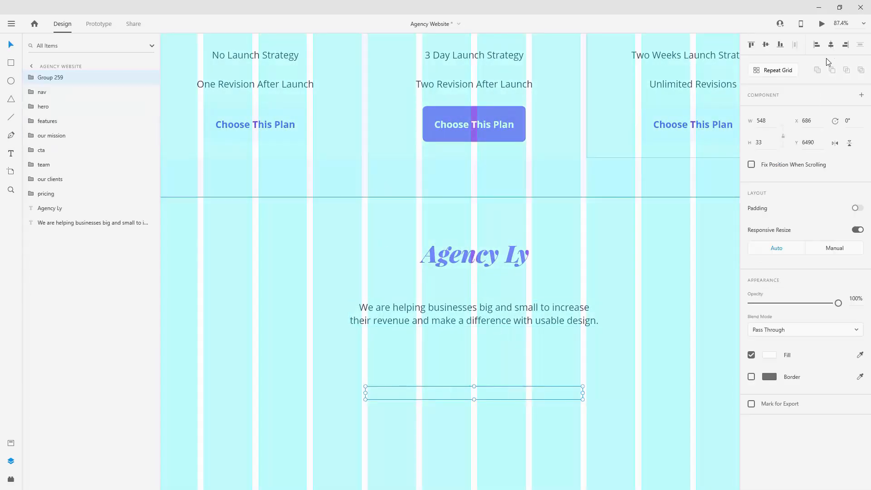
Step: Fill the grouped footer links with the saved grey #848AA2 and move them up to Y 6419
{"action": "left_click", "coordinate": [12, 443]}
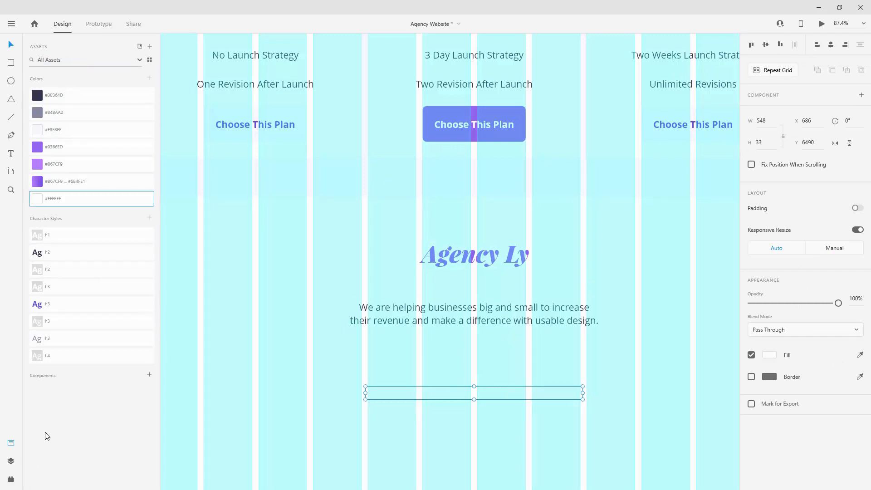
{"action": "left_click", "coordinate": [41, 115]}
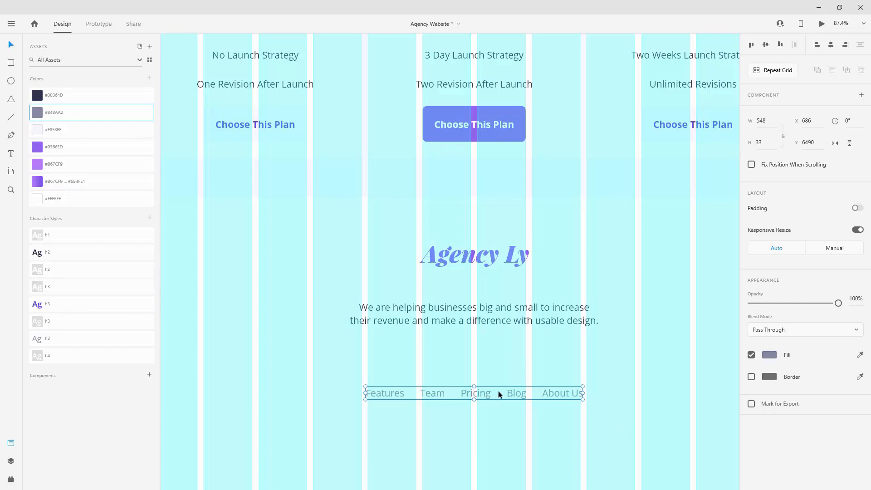
{"action": "left_click_drag", "start_coordinate": [491, 391], "coordinate": [489, 366]}
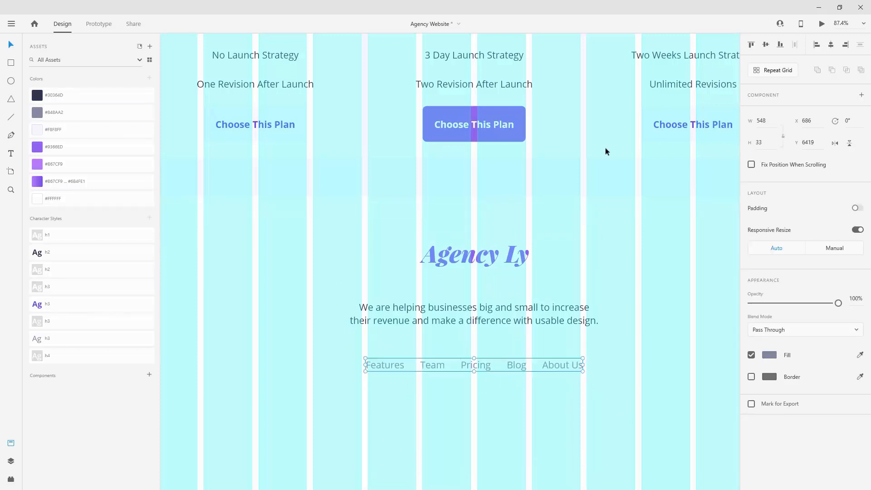
Step: Order the footer links group beneath the paragraph layer and ungroup it into separate text layers
{"action": "left_click", "coordinate": [533, 324]}
{"action": "left_click", "coordinate": [481, 249]}
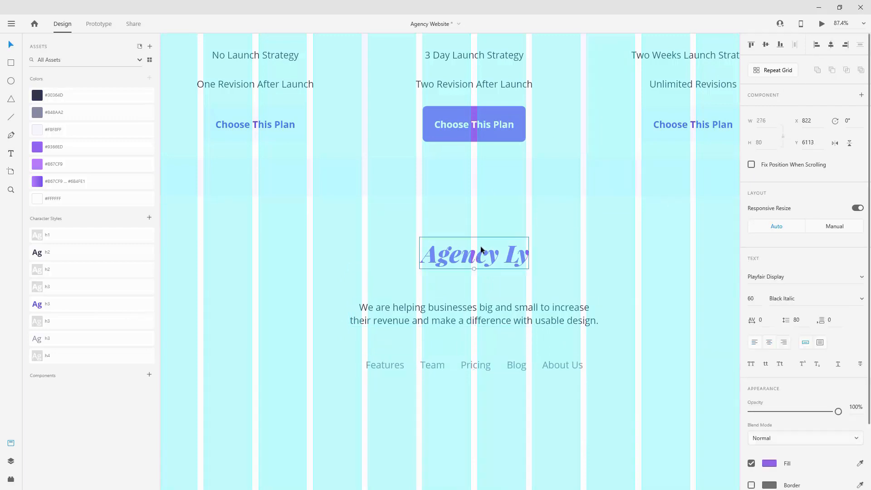
{"action": "left_click", "coordinate": [10, 462]}
{"action": "left_click", "coordinate": [59, 223]}
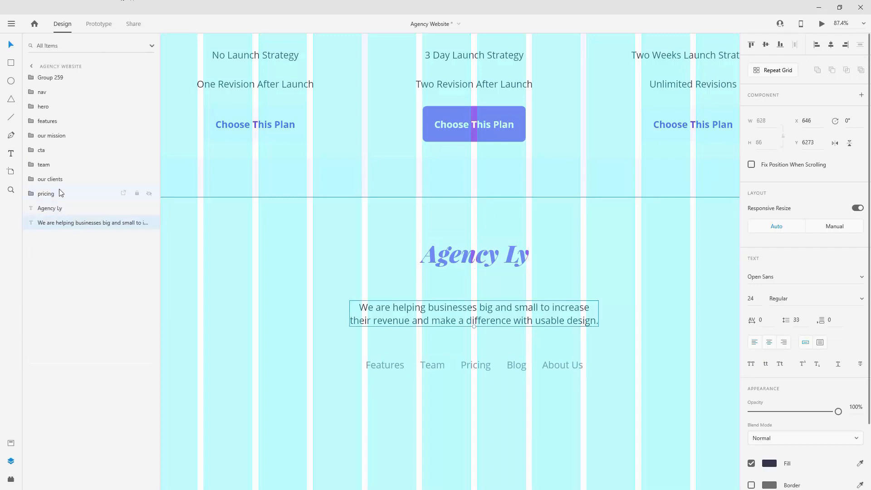
{"action": "left_click", "coordinate": [50, 77]}
{"action": "left_click_drag", "start_coordinate": [49, 77], "coordinate": [61, 272]}
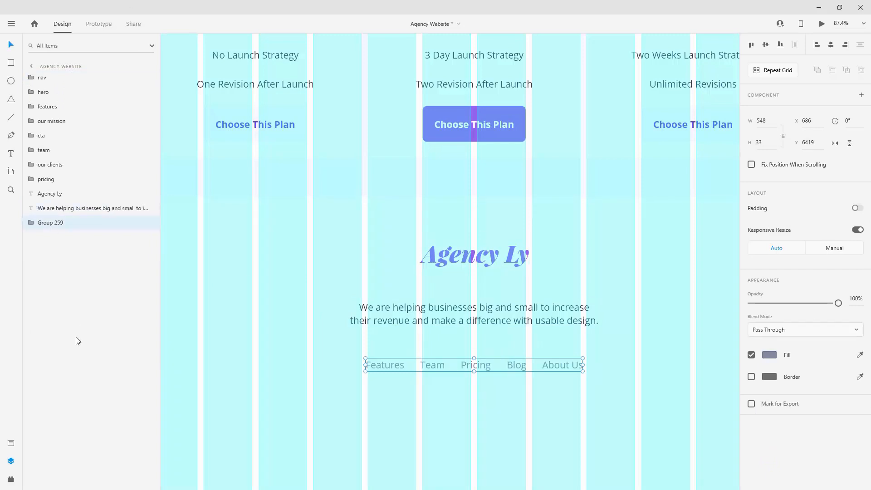
{"action": "right_click", "coordinate": [54, 222]}
{"action": "left_click", "coordinate": [78, 361]}
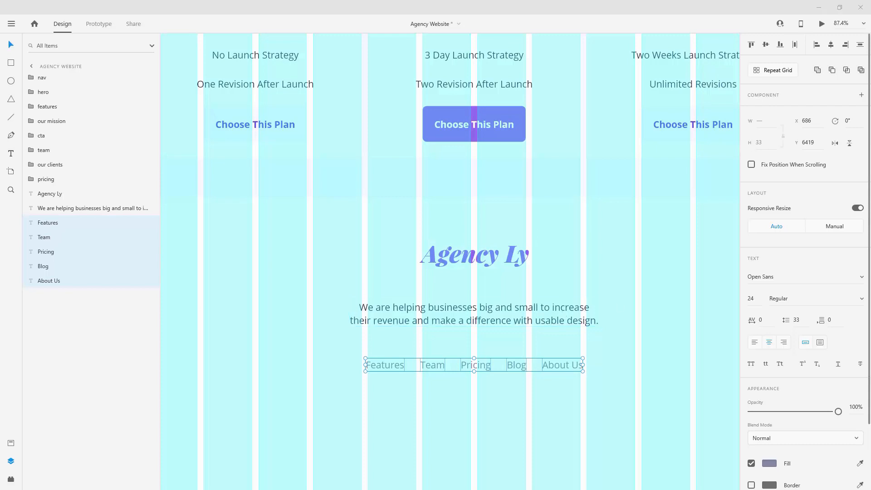
Step: Paste the copied social media icons group into the footer and place it below the navigation links at X 846, Y 6532
{"action": "left_click", "coordinate": [558, 411]}
{"action": "key", "text": "ctrl+v"}
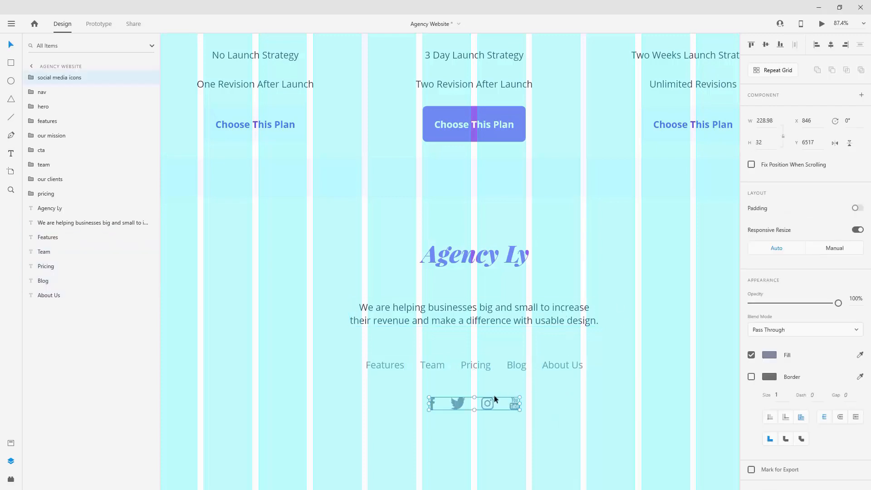
{"action": "double_click", "coordinate": [508, 405]}
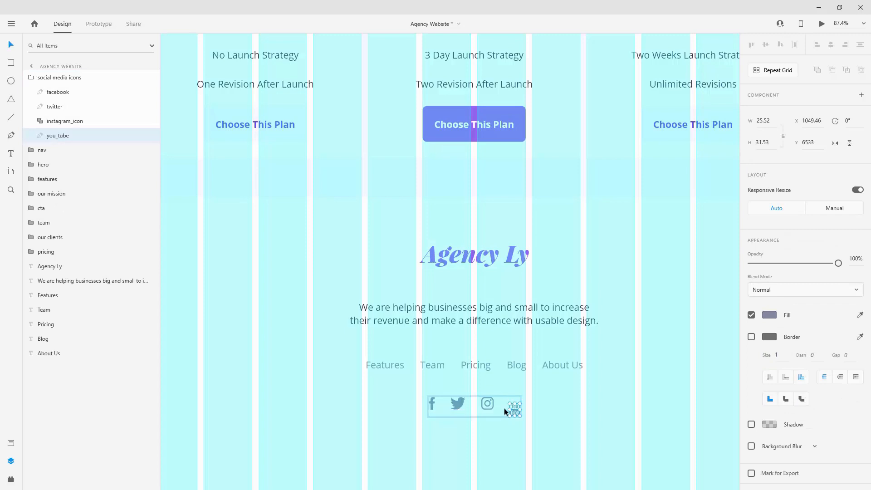
{"action": "left_click", "coordinate": [32, 79]}
{"action": "left_click_drag", "start_coordinate": [457, 403], "coordinate": [458, 408]}
{"action": "scroll", "coordinate": [462, 396], "scroll_direction": "down", "scroll_amount": 2}
{"action": "scroll", "coordinate": [462, 398], "scroll_direction": "down", "scroll_amount": 6}
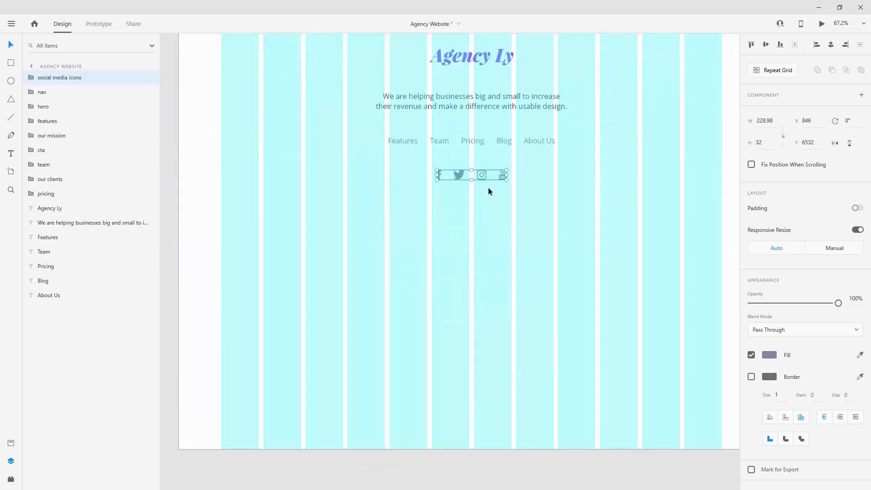
Step: Duplicate the social media icons group and move the copy straight down 80 px to Y 6612 as a spacing guide
{"action": "key", "text": "ctrl+d"}
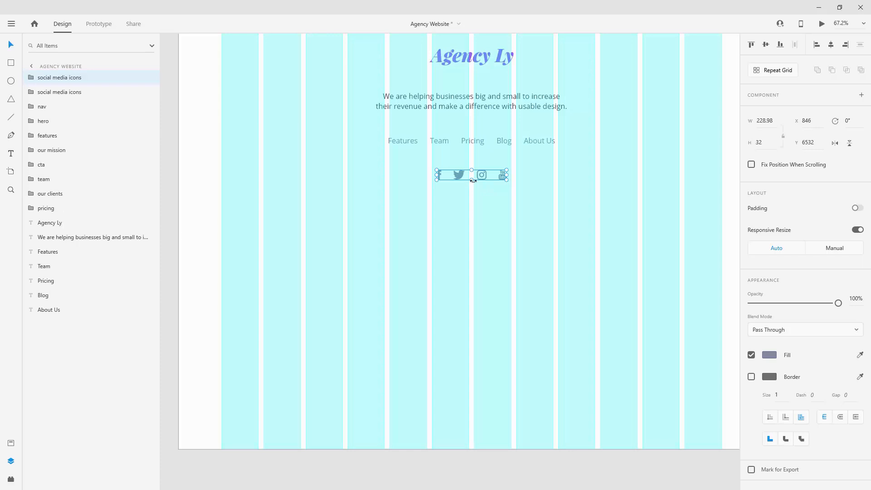
{"action": "mouse_move", "coordinate": [459, 177]}
{"action": "left_mouse_down"}
{"action": "mouse_move", "coordinate": [459, 191]}
{"action": "mouse_move", "coordinate": [463, 177]}
{"action": "left_mouse_up"}
{"action": "key", "text": "shift+Down"}
{"action": "key", "text": "shift+Down"}
{"action": "key", "text": "shift+Down"}
{"action": "key", "text": "shift+Down"}
{"action": "key", "text": "shift+Down"}
{"action": "key", "text": "shift+Down"}
{"action": "key", "text": "shift+Down"}
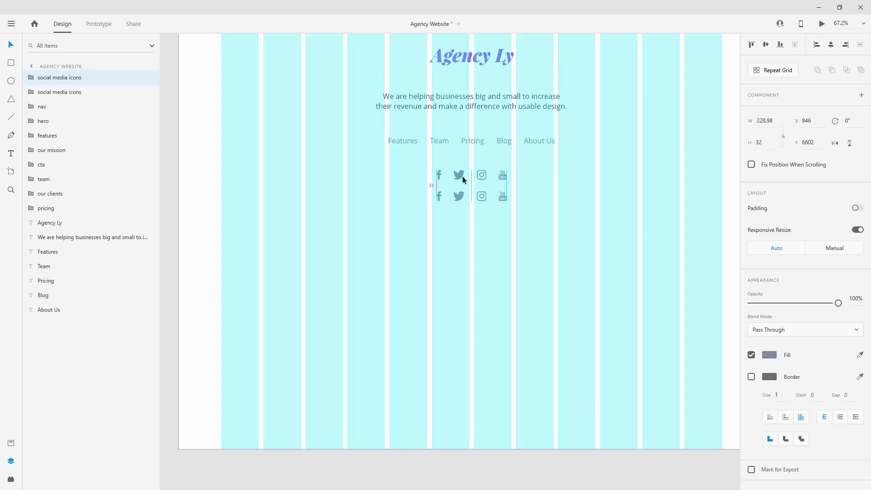
{"action": "key", "text": "shift+Down"}
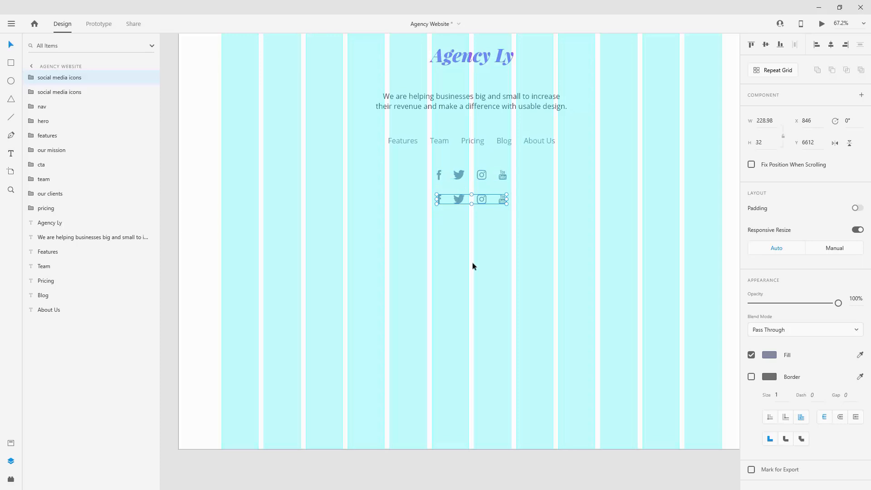
Step: Shorten the artboard to a height of 6644 at the lower edge of the duplicated icons and delete the duplicate
{"action": "double_click", "coordinate": [484, 382]}
{"action": "left_click_drag", "start_coordinate": [471, 447], "coordinate": [491, 204]}
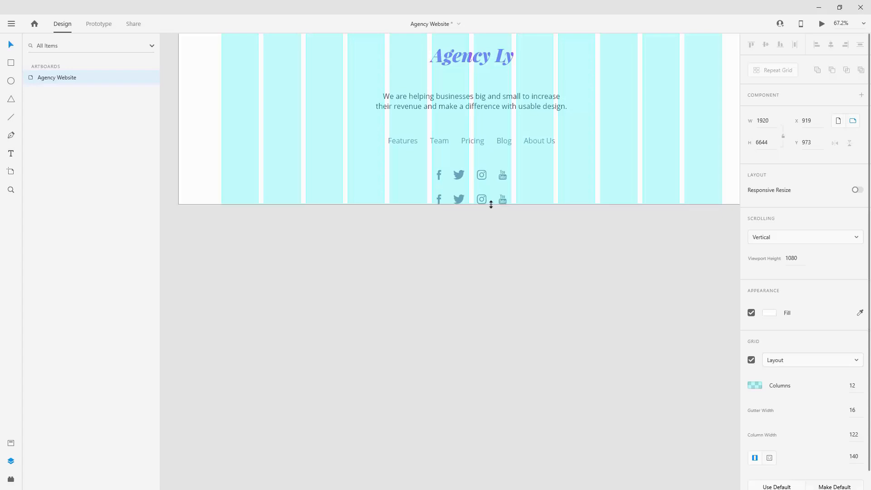
{"action": "left_click", "coordinate": [461, 199]}
{"action": "key", "text": "Delete"}
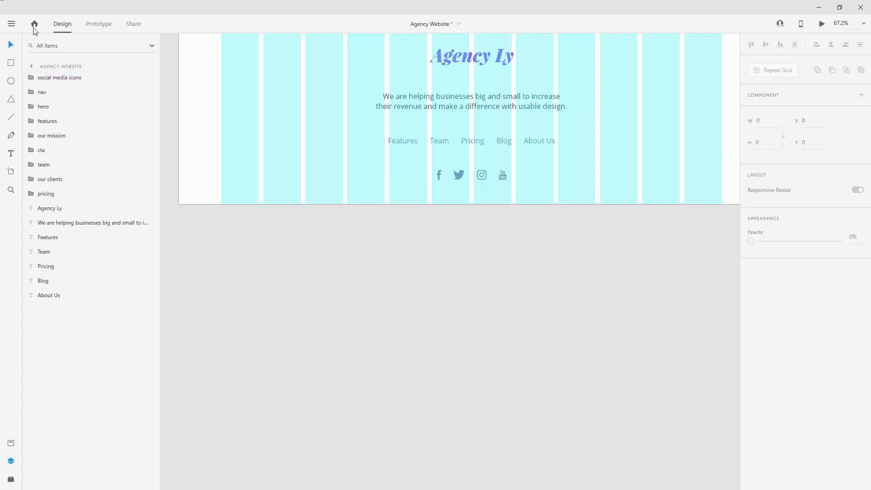
Step: Order the social media icons group beneath the About Us layer and expand it to select the Facebook icon
{"action": "left_click_drag", "start_coordinate": [46, 78], "coordinate": [45, 318]}
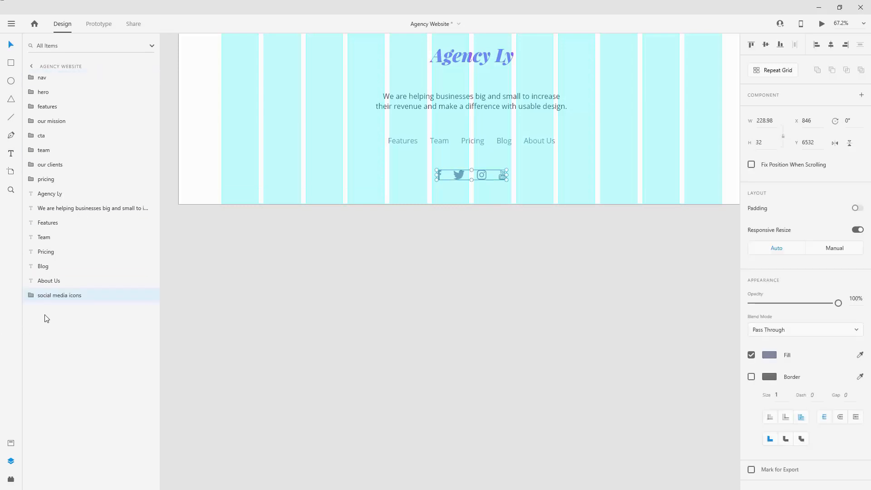
{"action": "left_click", "coordinate": [30, 294]}
{"action": "left_click", "coordinate": [76, 309]}
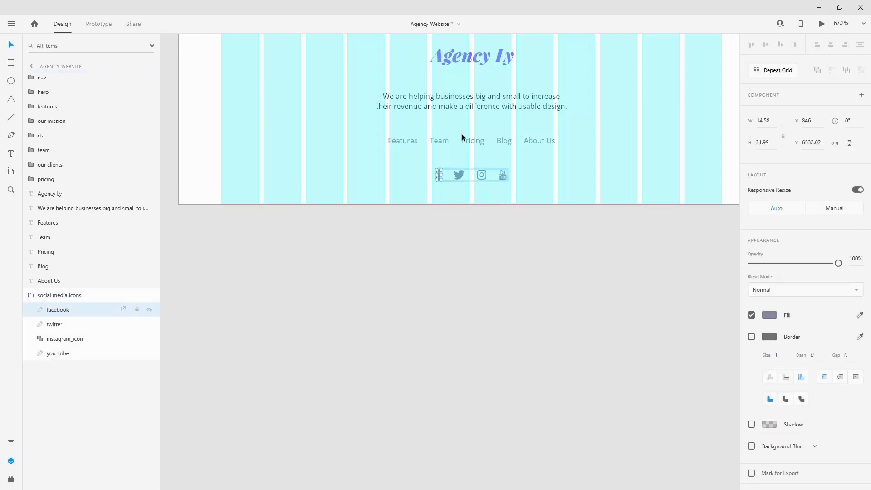
Step: Try the saved purple colours and the purple gradient on the Facebook icon, and return its fill to #848AA2
{"action": "scroll", "coordinate": [441, 151], "scroll_direction": "up", "scroll_amount": 8}
{"action": "left_click", "coordinate": [11, 443]}
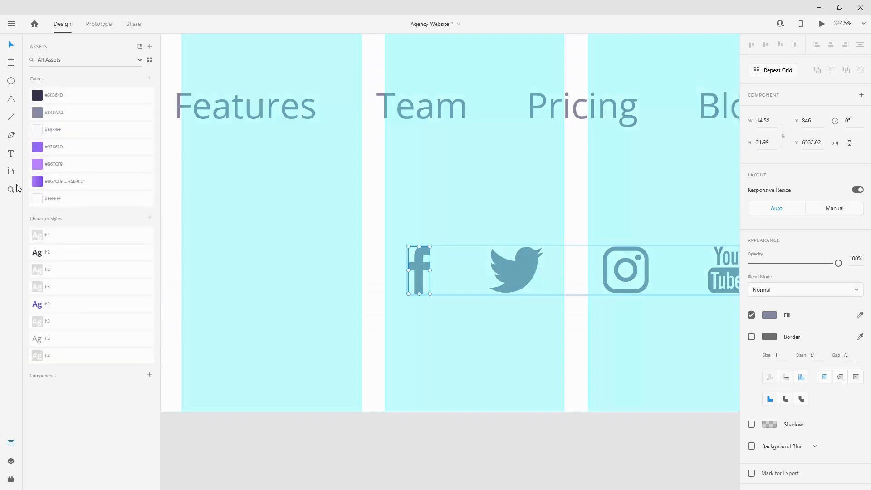
{"action": "left_click", "coordinate": [40, 146]}
{"action": "left_click", "coordinate": [40, 164]}
{"action": "left_click", "coordinate": [40, 185]}
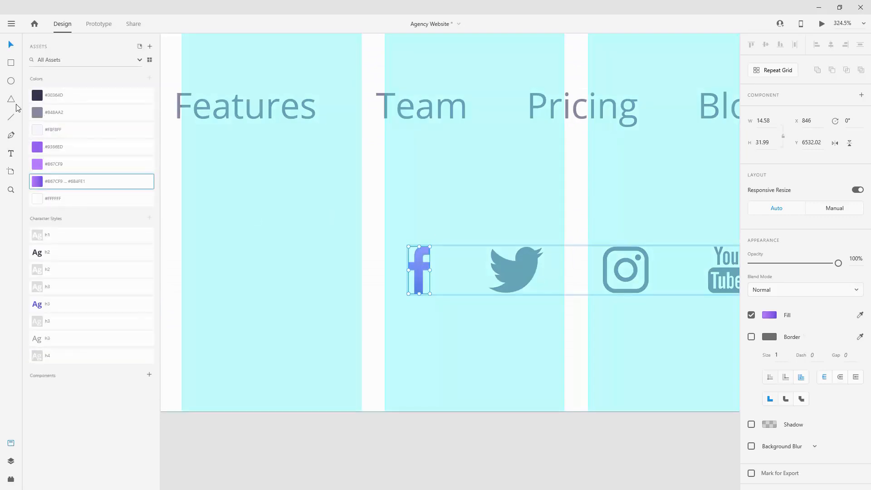
{"action": "left_click", "coordinate": [41, 117]}
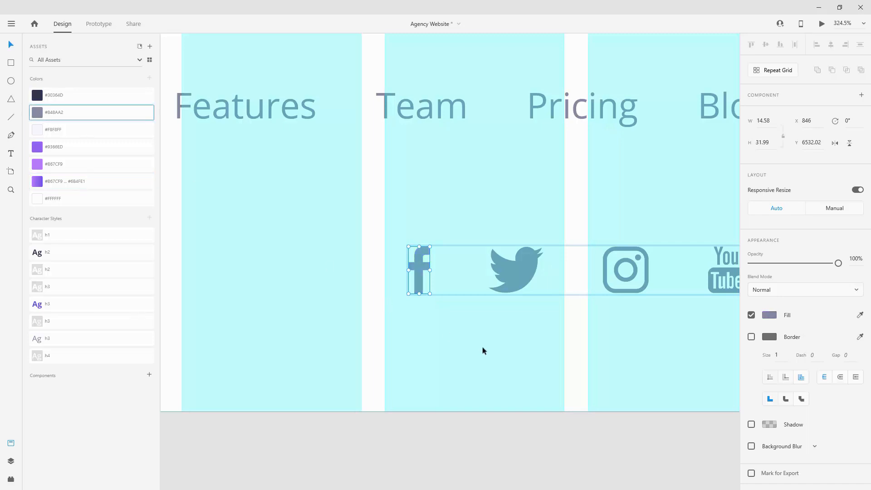
Step: Turn off the layout grid on the Agency Website artboard
{"action": "left_click", "coordinate": [571, 362]}
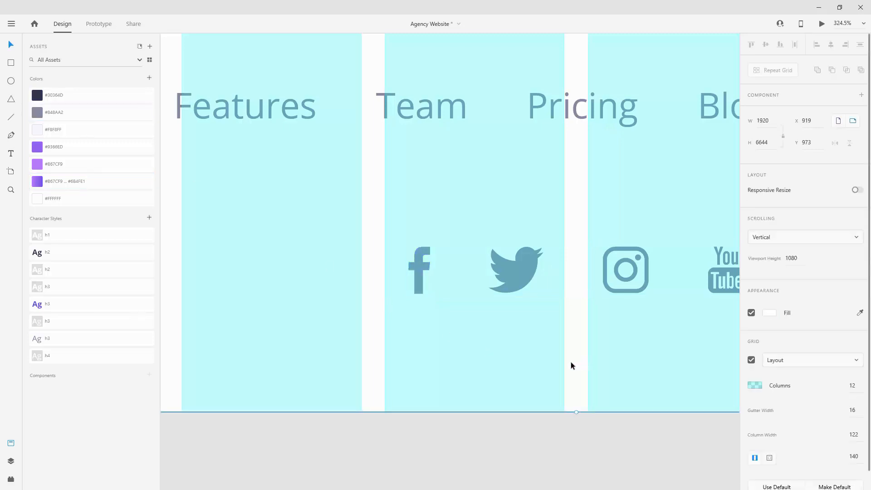
{"action": "left_click", "coordinate": [752, 361]}
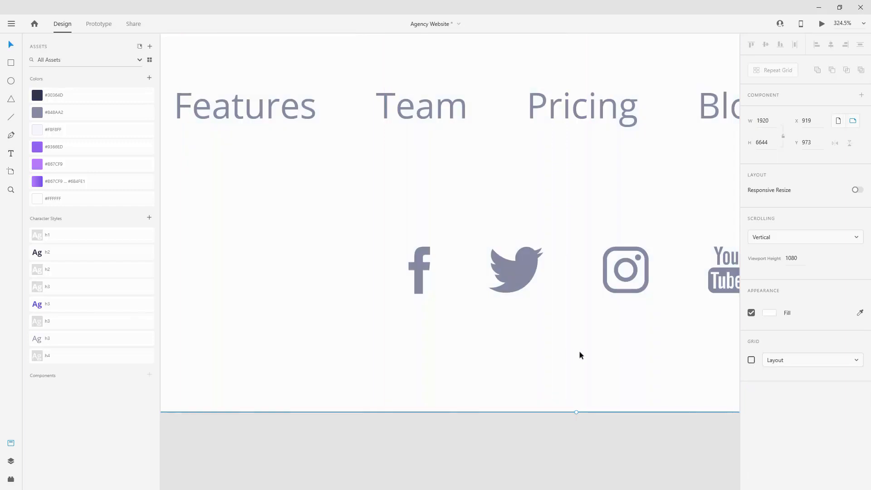
{"action": "scroll", "coordinate": [364, 314], "scroll_direction": "down", "scroll_amount": 5}
{"action": "scroll", "coordinate": [363, 319], "scroll_direction": "down", "scroll_amount": 2}
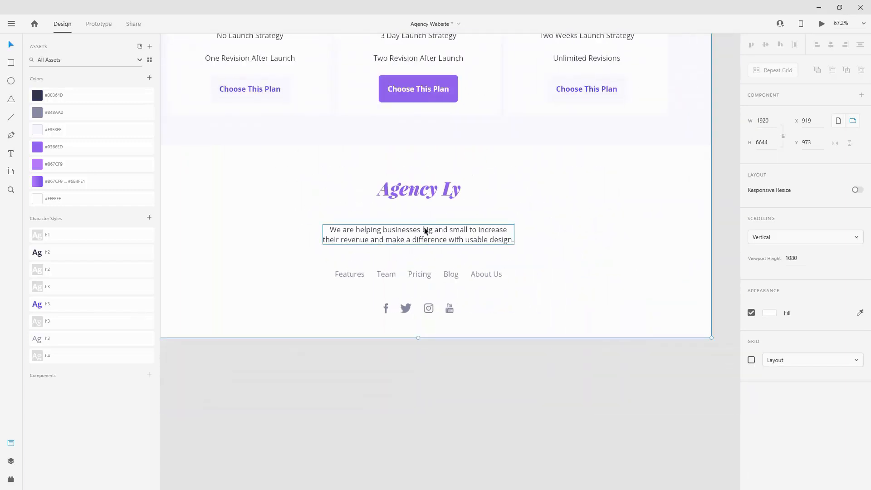
Step: Group the layers from the Agency Ly logo through the social media icons and name the group footer
{"action": "left_click", "coordinate": [13, 460]}
{"action": "left_click", "coordinate": [454, 233]}
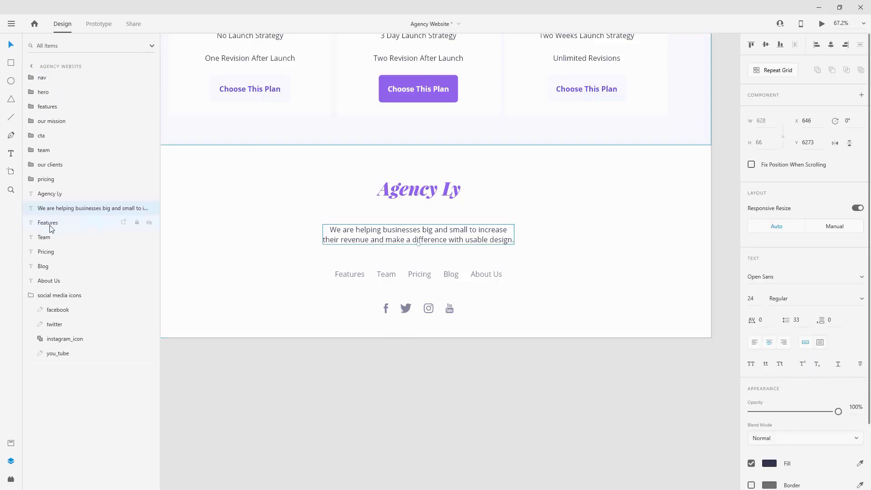
{"action": "left_click", "coordinate": [29, 294]}
{"action": "left_click", "coordinate": [59, 194]}
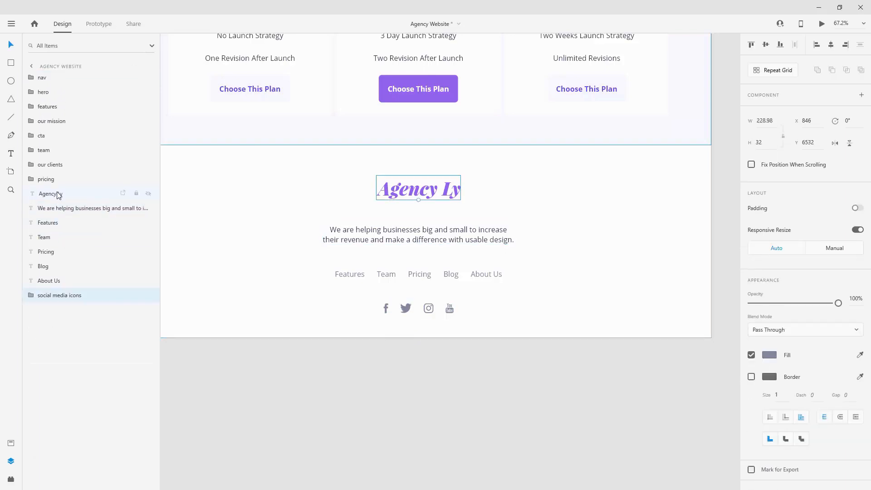
{"action": "left_click", "coordinate": [64, 300], "text": "shift"}
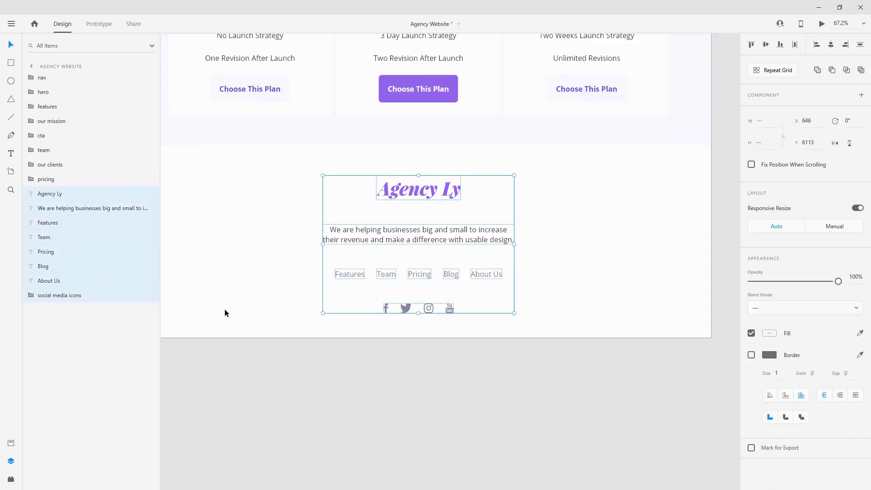
{"action": "key", "text": "ctrl+g"}
{"action": "double_click", "coordinate": [51, 194]}
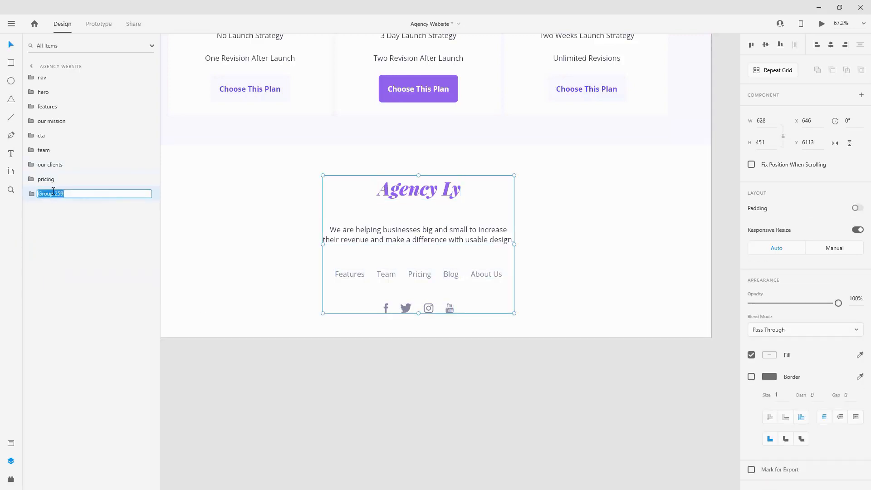
{"action": "type", "text": "footer"}
{"action": "key", "text": "Return"}
{"action": "left_click", "coordinate": [366, 375]}
Step: Preview the landing page in a maximized window and review every section from the hero to the footer
{"action": "key", "text": "ctrl+0"}
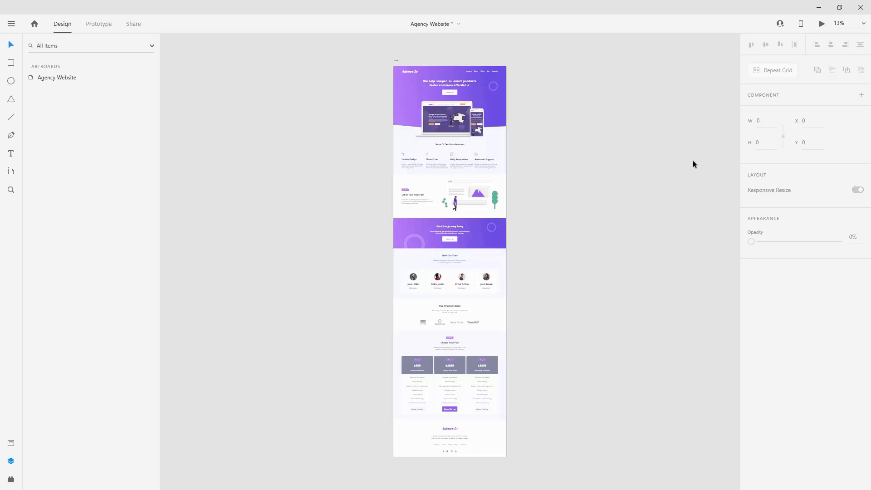
{"action": "left_click", "coordinate": [821, 25]}
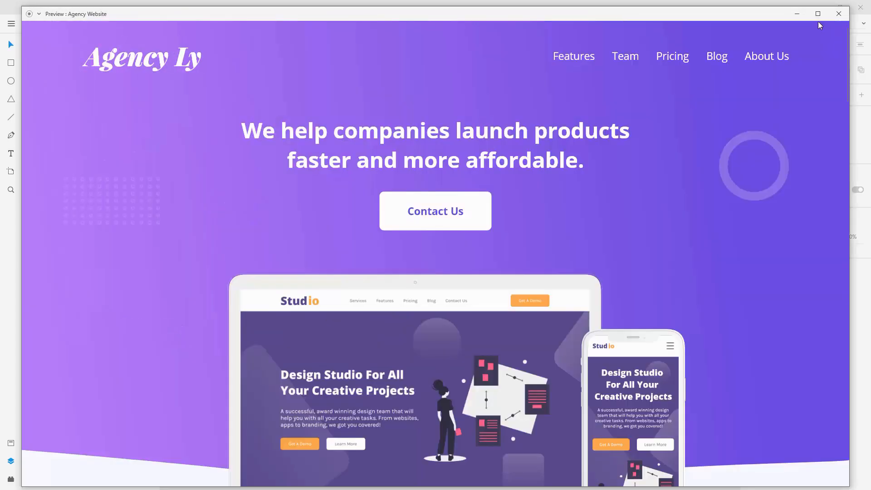
{"action": "scroll", "coordinate": [109, 288], "scroll_direction": "down", "scroll_amount": 9}
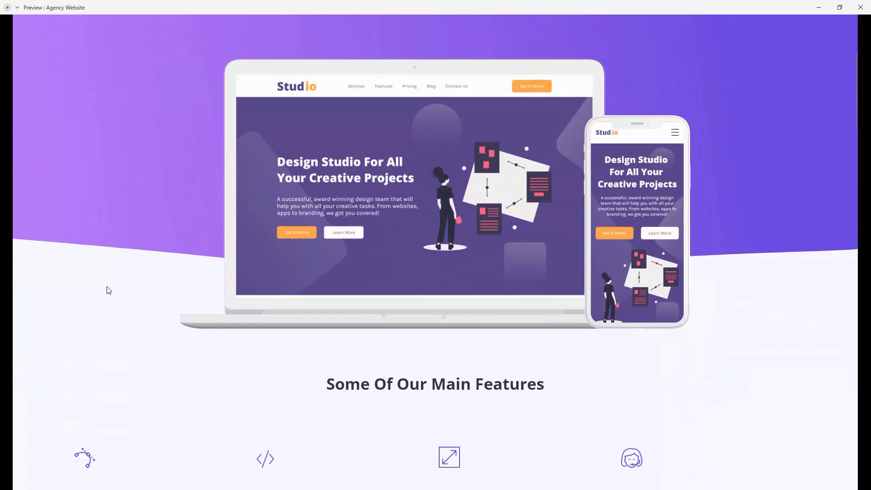
{"action": "scroll", "coordinate": [111, 288], "scroll_direction": "down", "scroll_amount": 6}
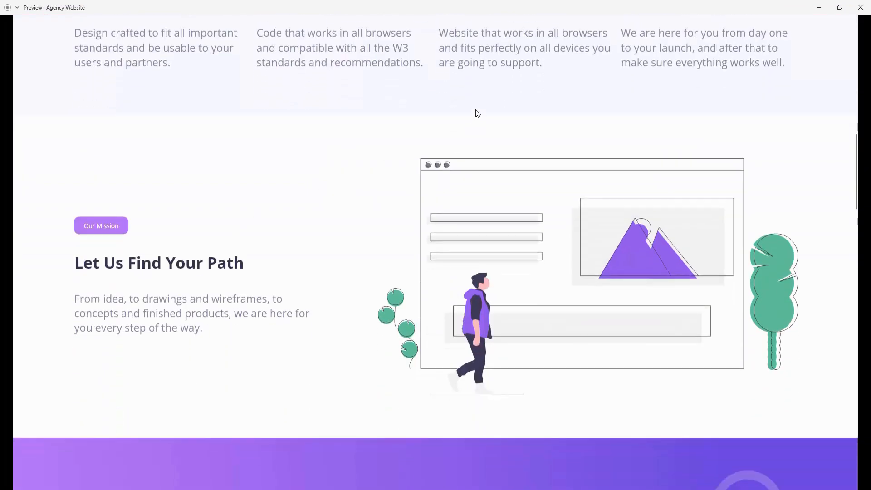
{"action": "scroll", "coordinate": [478, 299], "scroll_direction": "down", "scroll_amount": 3}
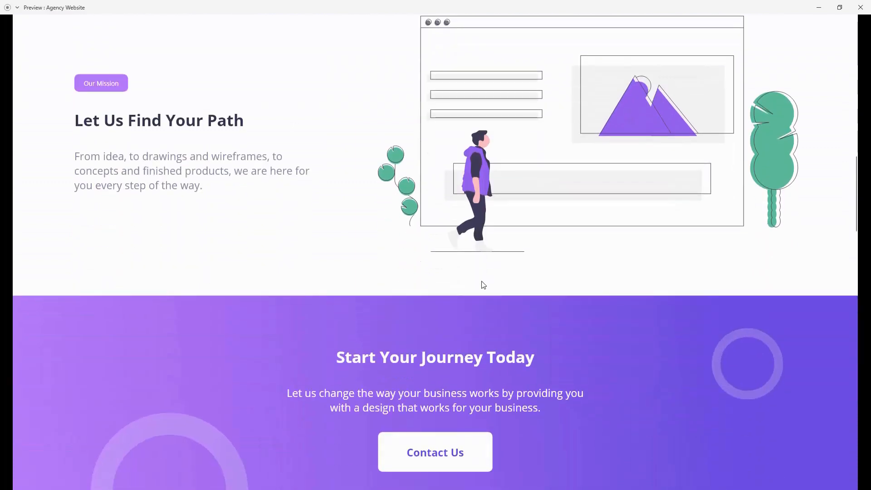
{"action": "scroll", "coordinate": [481, 287], "scroll_direction": "down", "scroll_amount": 3}
{"action": "scroll", "coordinate": [209, 287], "scroll_direction": "up", "scroll_amount": 6}
{"action": "scroll", "coordinate": [208, 288], "scroll_direction": "down", "scroll_amount": 9}
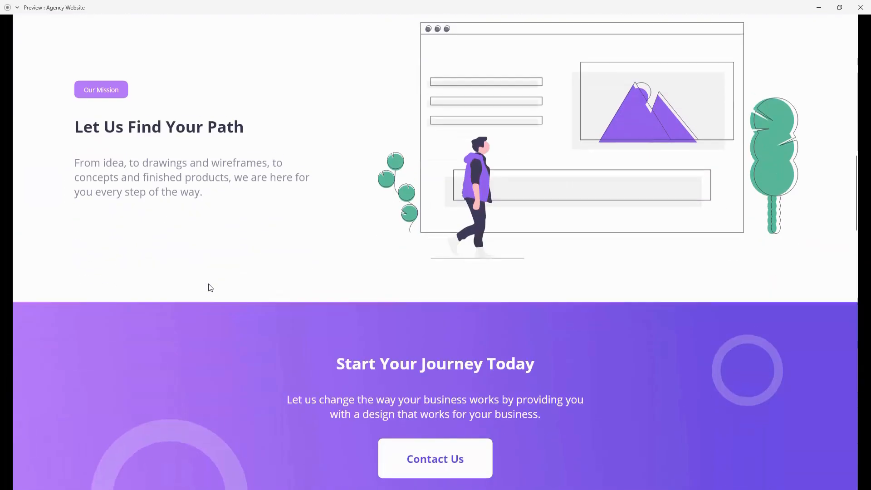
{"action": "scroll", "coordinate": [240, 227], "scroll_direction": "down", "scroll_amount": 2}
{"action": "scroll", "coordinate": [242, 227], "scroll_direction": "down", "scroll_amount": 3}
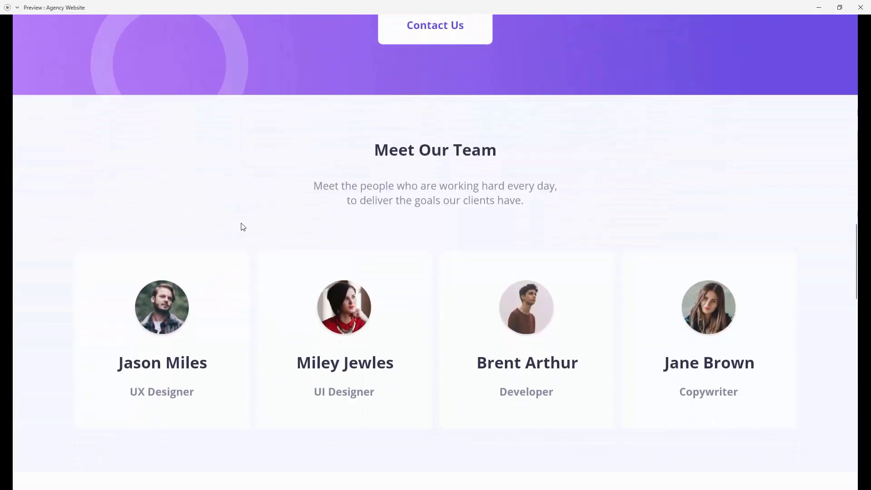
{"action": "scroll", "coordinate": [243, 227], "scroll_direction": "down", "scroll_amount": 2}
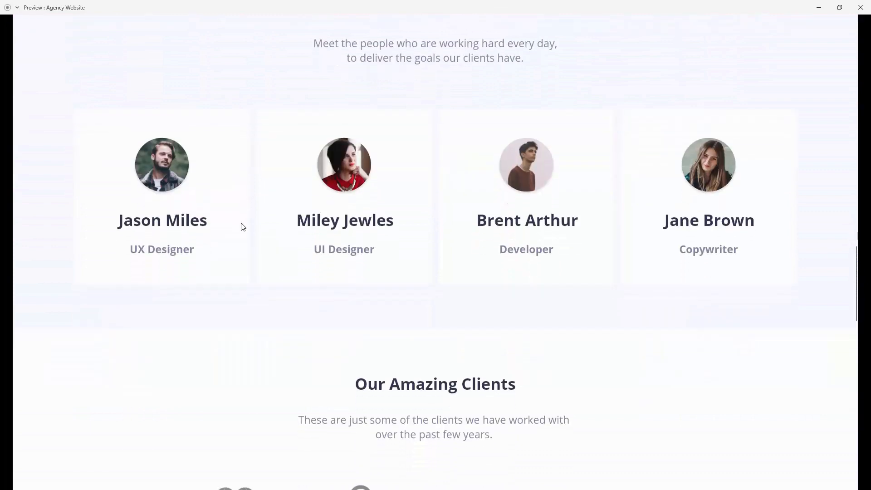
{"action": "scroll", "coordinate": [243, 227], "scroll_direction": "down", "scroll_amount": 6}
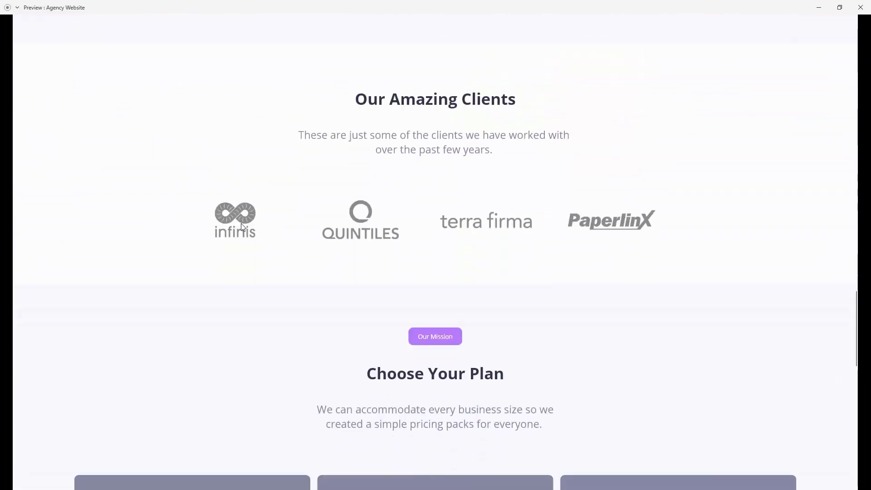
{"action": "scroll", "coordinate": [243, 227], "scroll_direction": "down", "scroll_amount": 9}
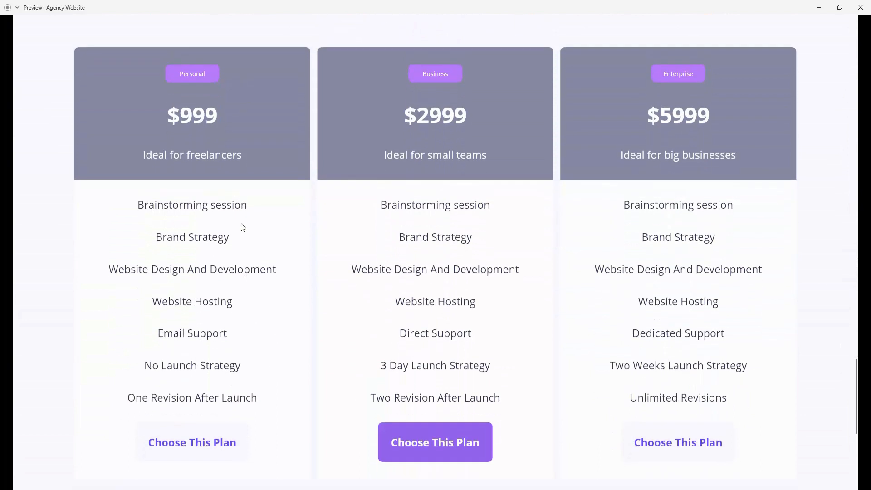
{"action": "scroll", "coordinate": [243, 227], "scroll_direction": "down", "scroll_amount": 6}
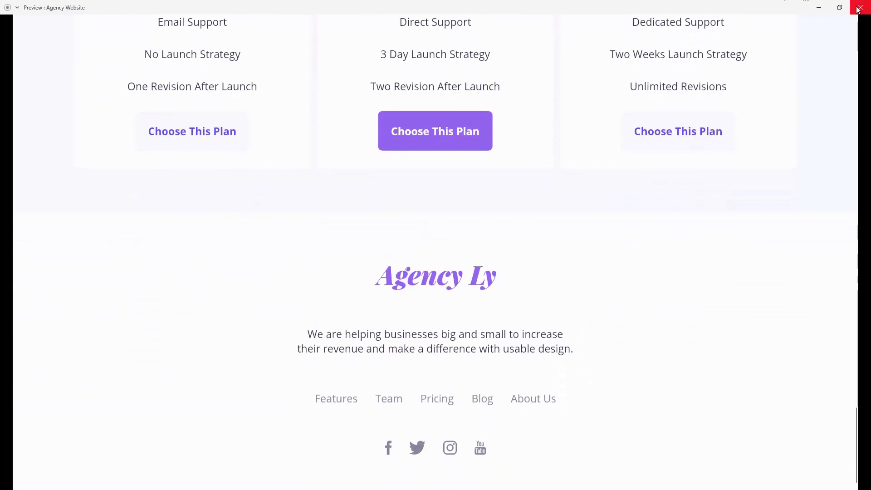
{"action": "scroll", "coordinate": [515, 307], "scroll_direction": "up", "scroll_amount": 20}
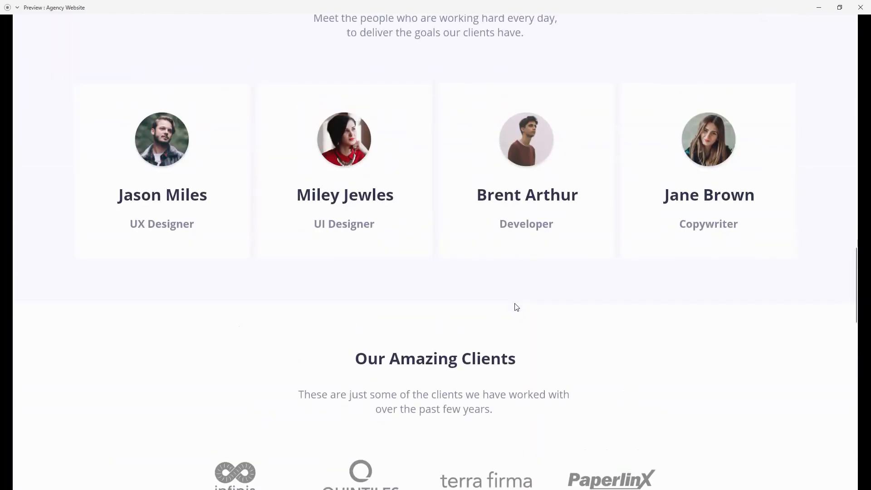
{"action": "scroll", "coordinate": [515, 307], "scroll_direction": "up", "scroll_amount": 15}
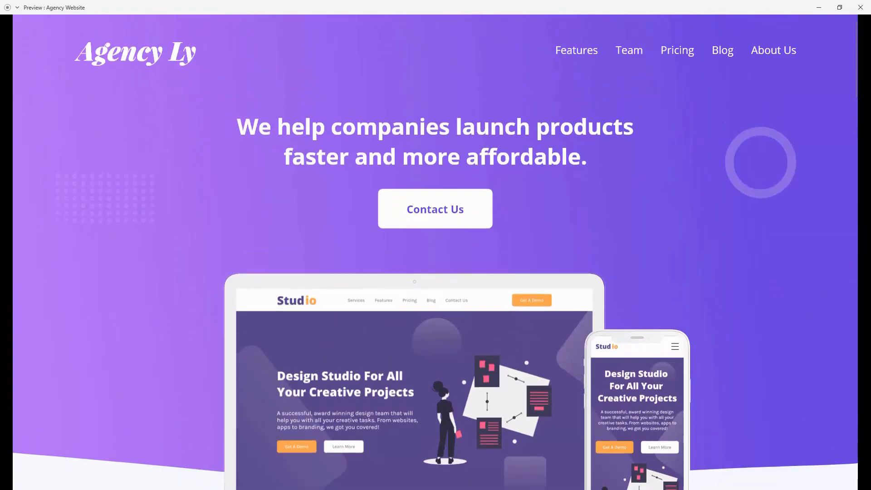
Step: Close the preview and save the Agency Website document
{"action": "left_click", "coordinate": [862, 8]}
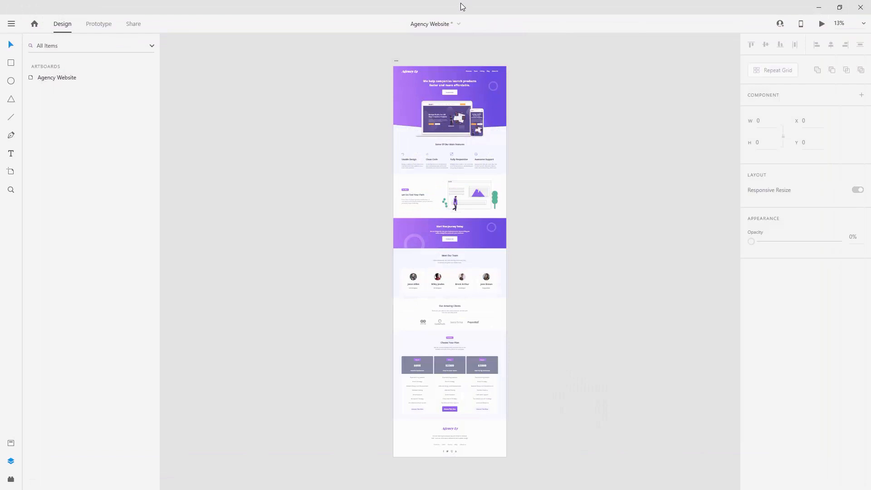
{"action": "key", "text": "ctrl+s"}
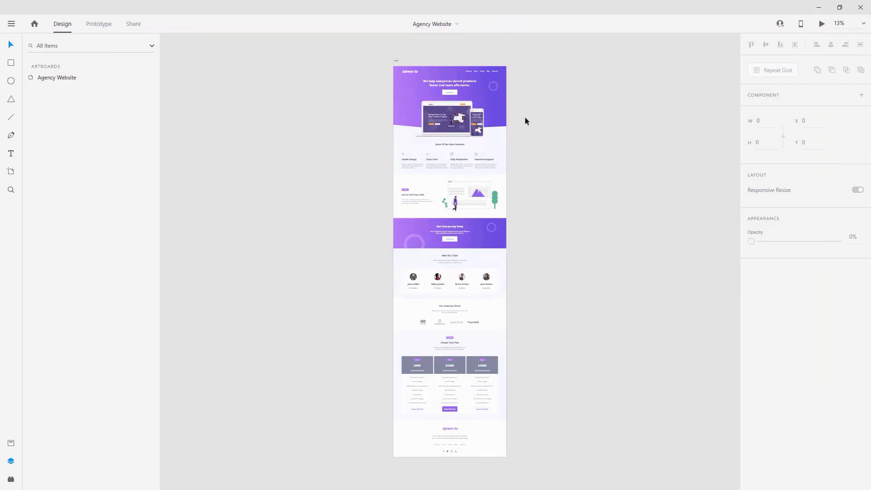